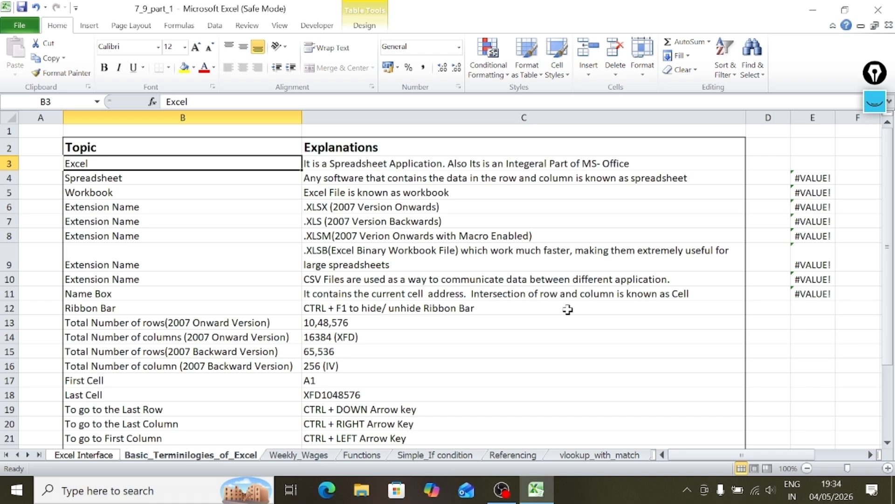
Look over the topics and explanations in the Excel terminology table.
{"action": "left_click", "coordinate": [603, 312]}
{"action": "left_click", "coordinate": [602, 392]}
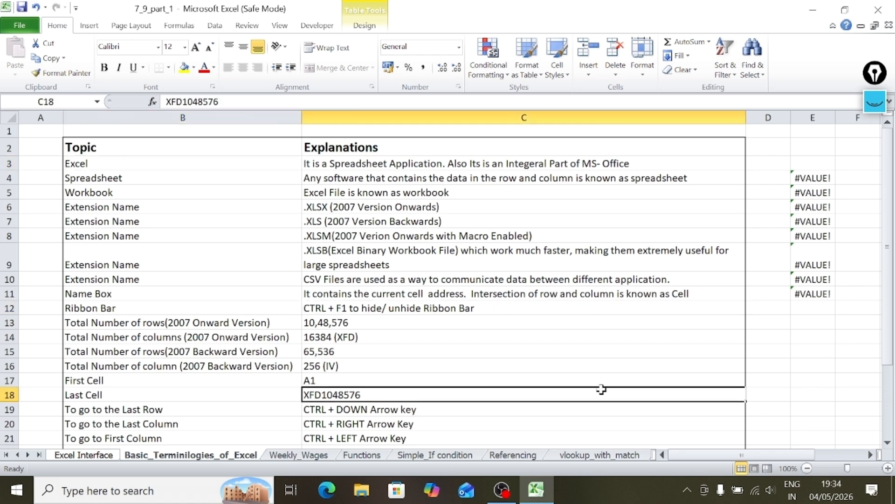
{"action": "left_click", "coordinate": [161, 252]}
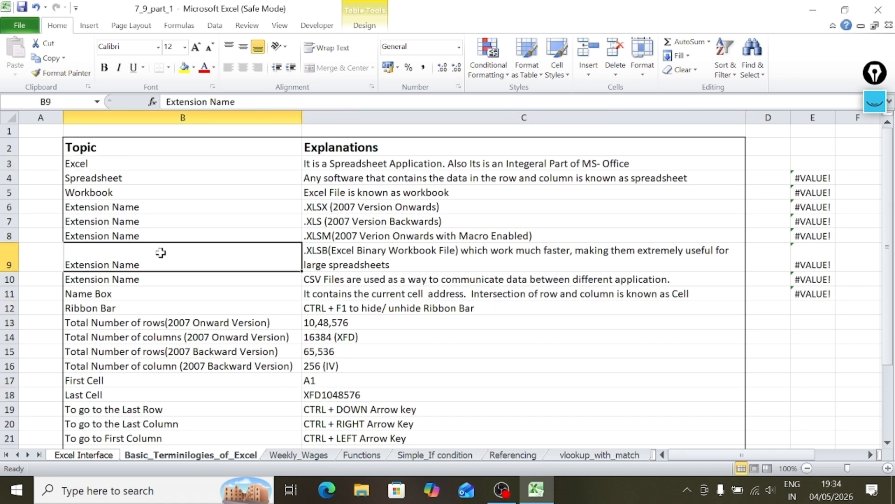
{"action": "left_click", "coordinate": [174, 193]}
{"action": "left_click", "coordinate": [173, 166]}
{"action": "left_click", "coordinate": [134, 148]}
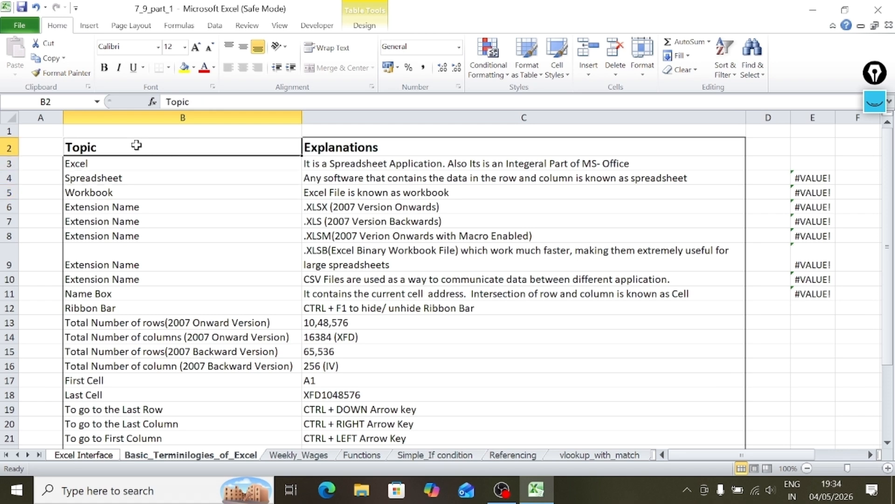
{"action": "left_click", "coordinate": [216, 194]}
{"action": "left_click", "coordinate": [352, 215]}
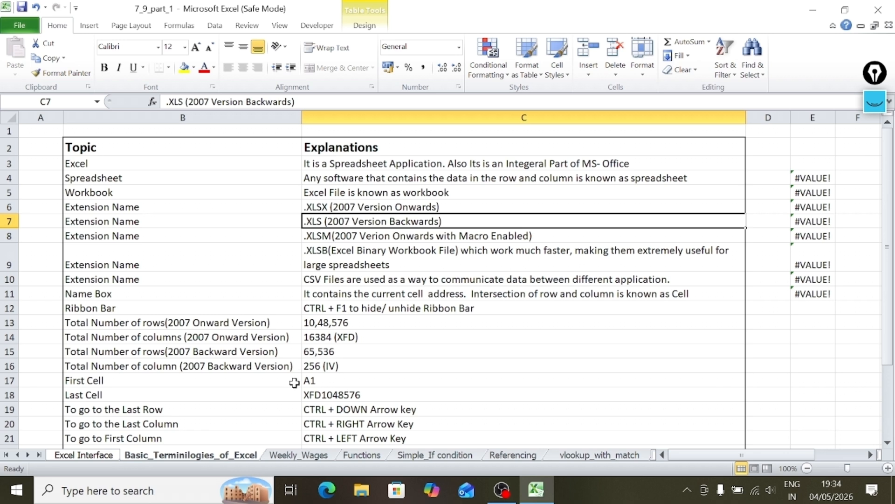
{"action": "left_click", "coordinate": [443, 377]}
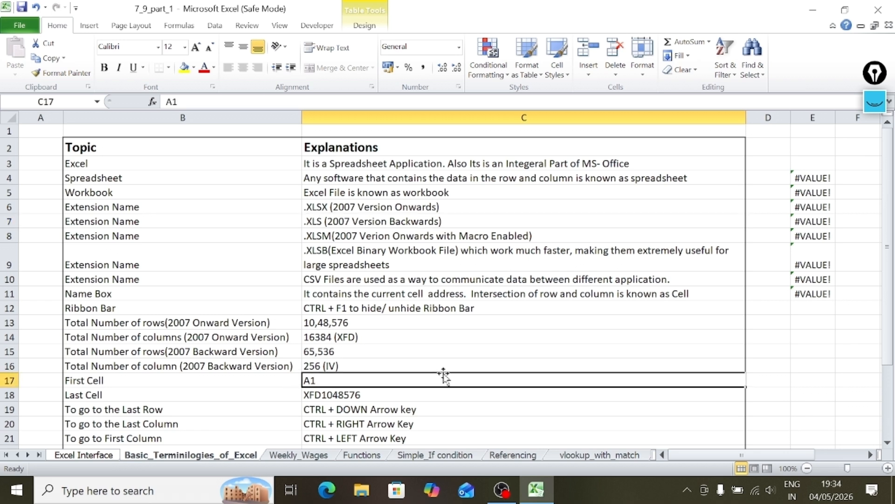
{"action": "left_click", "coordinate": [463, 303]}
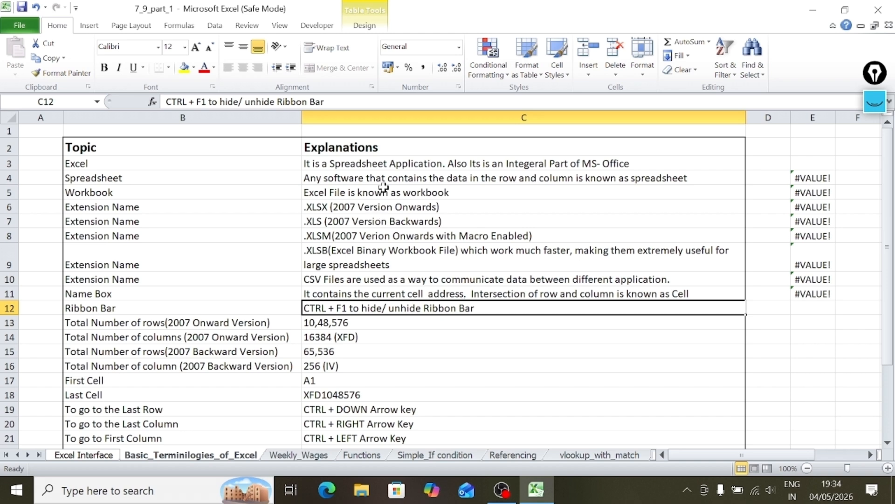
Read the Workbook entry and the explanations of the .XLSX, .XLS, .XLSM and .XLSB extensions.
{"action": "left_click", "coordinate": [136, 191]}
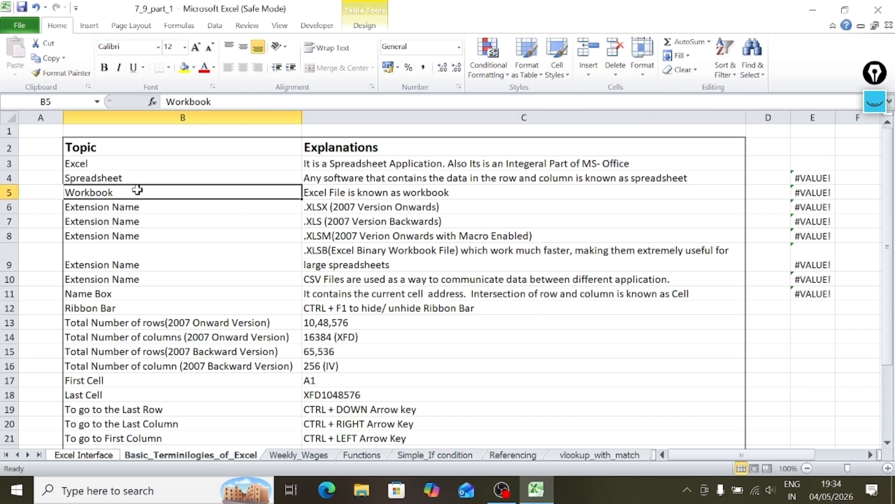
{"action": "left_click", "coordinate": [419, 196]}
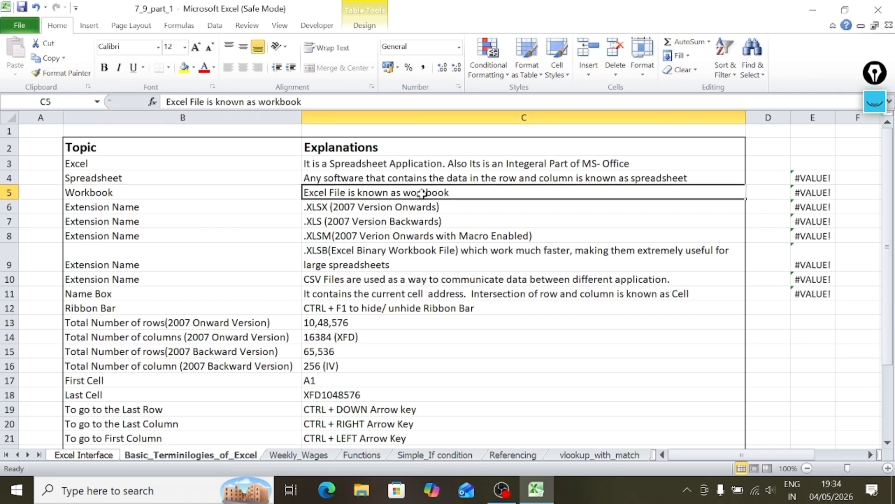
{"action": "left_click", "coordinate": [213, 207]}
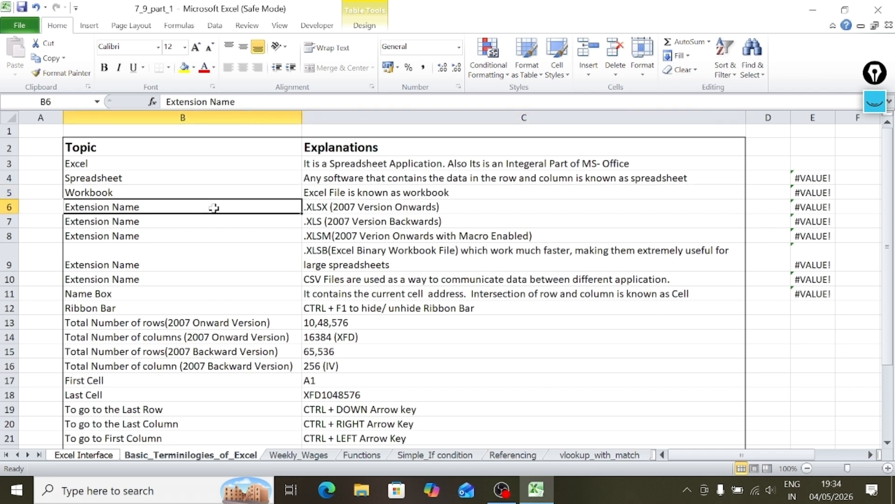
{"action": "left_click", "coordinate": [452, 208]}
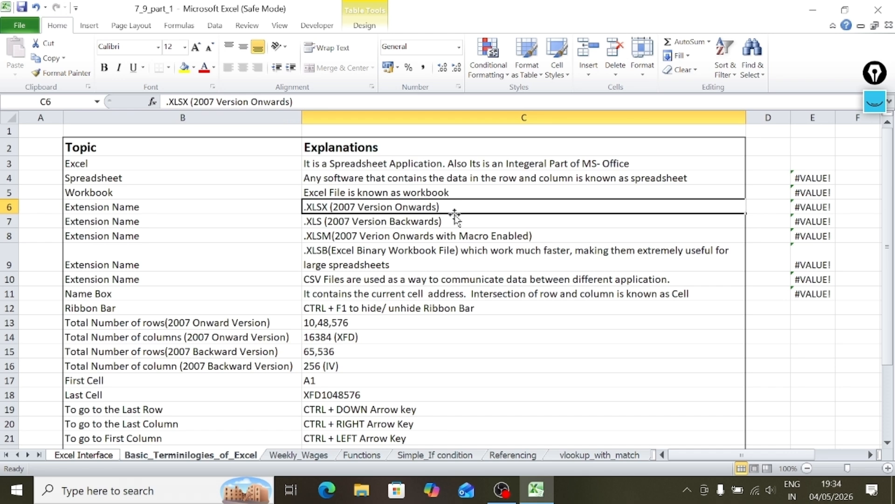
{"action": "left_click", "coordinate": [455, 224]}
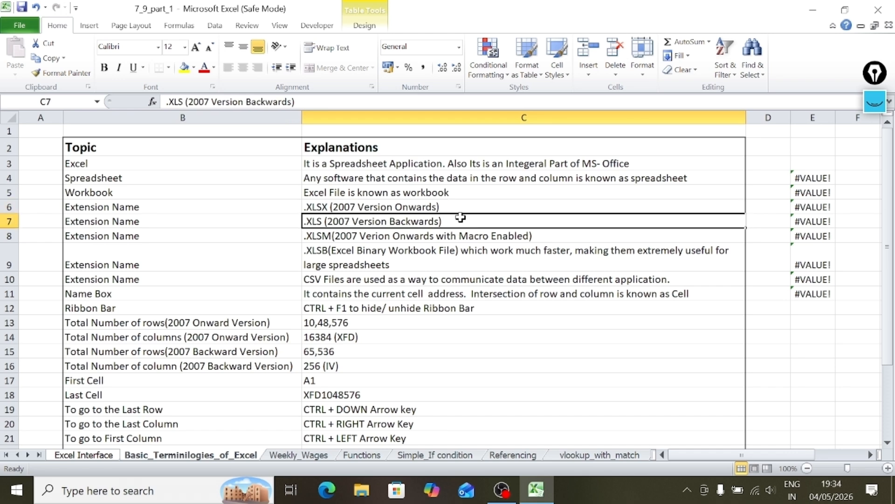
{"action": "left_click", "coordinate": [465, 209]}
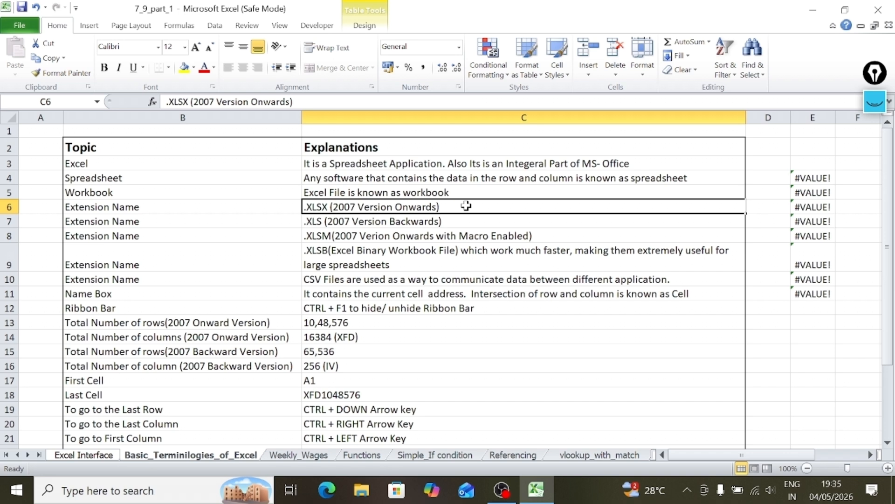
{"action": "left_click", "coordinate": [460, 246]}
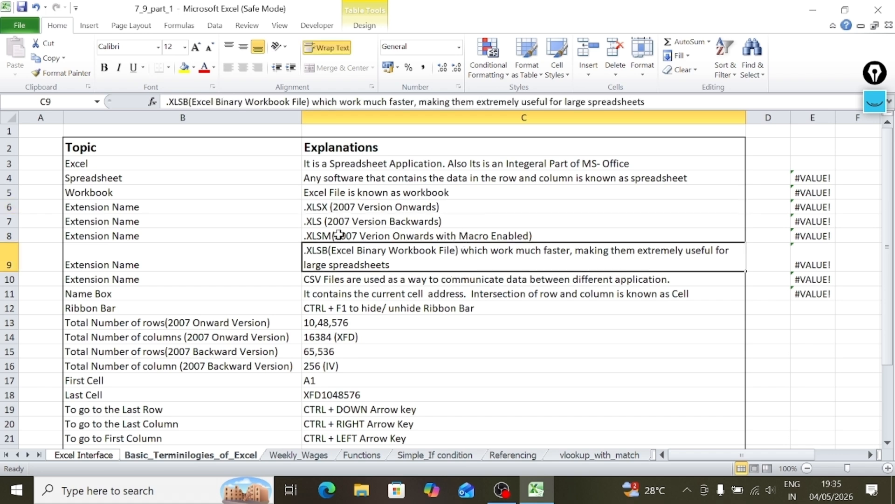
{"action": "left_click", "coordinate": [420, 226]}
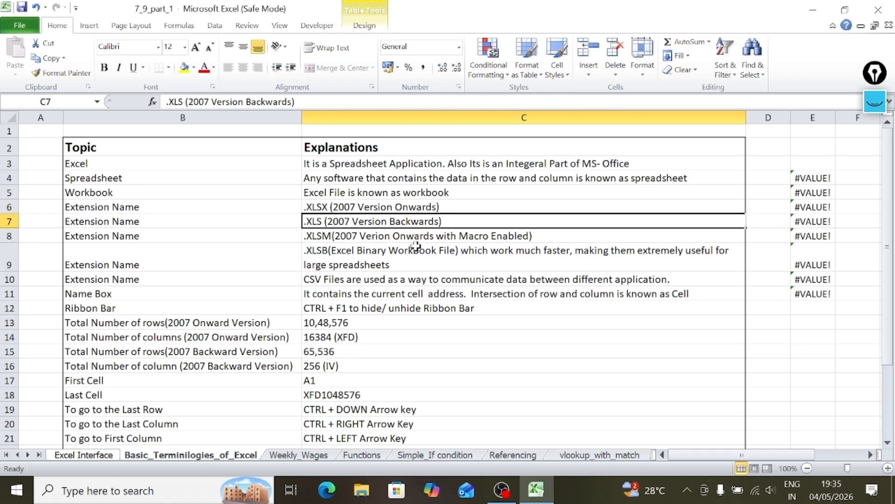
{"action": "left_click", "coordinate": [425, 237]}
{"action": "left_click", "coordinate": [418, 264]}
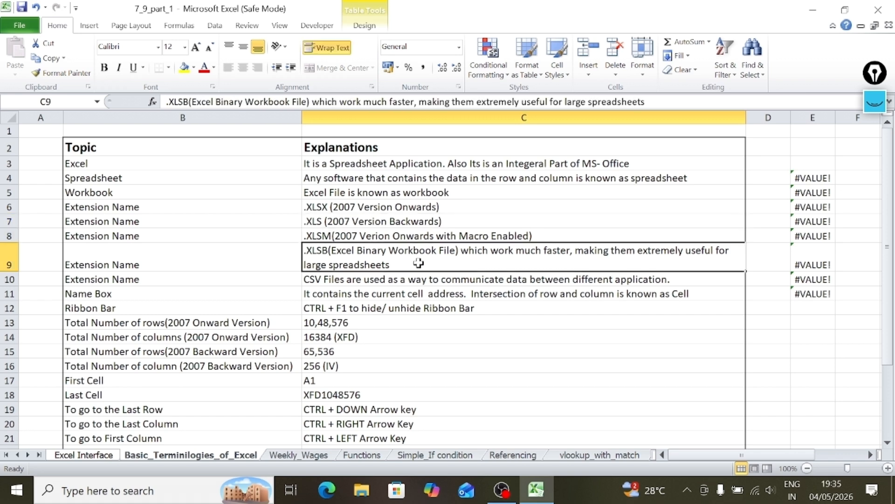
Compare the file extension entries, from .XLSX and .XLS through .XLSM and .XLSB to CSV.
{"action": "left_click", "coordinate": [485, 205]}
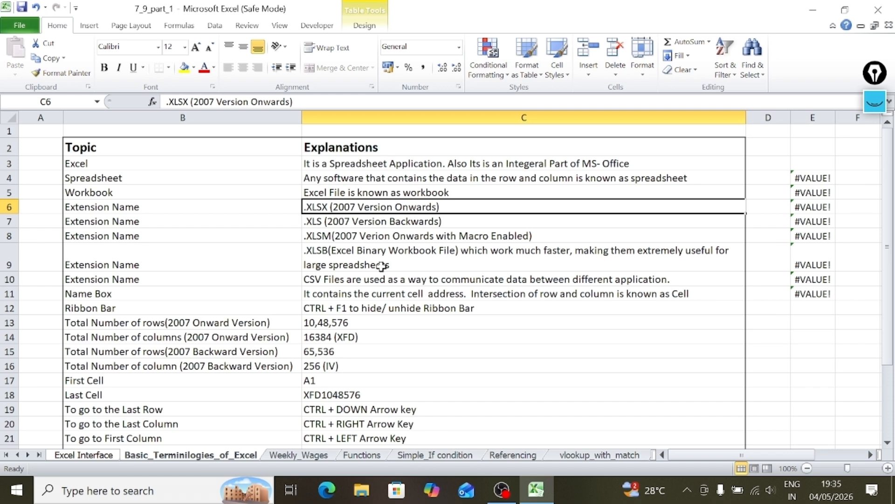
{"action": "left_click", "coordinate": [362, 223]}
{"action": "left_click", "coordinate": [362, 252]}
{"action": "left_click", "coordinate": [414, 206]}
{"action": "left_click", "coordinate": [335, 225]}
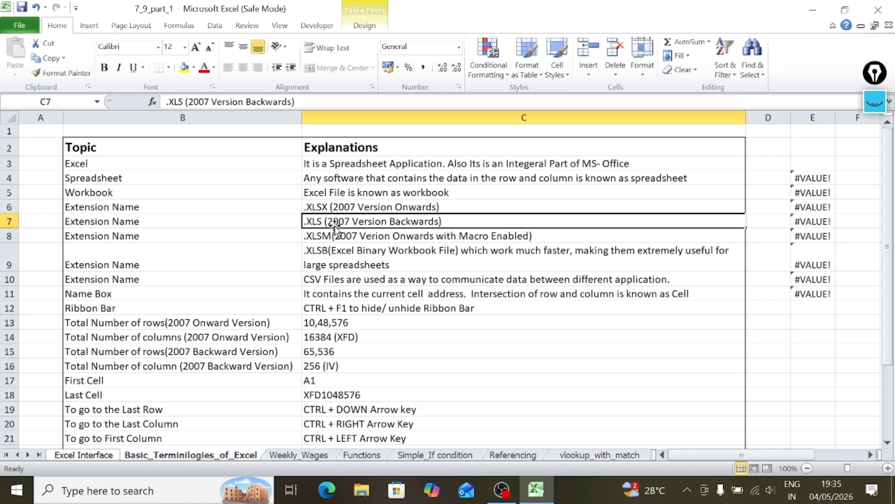
{"action": "left_click", "coordinate": [360, 207]}
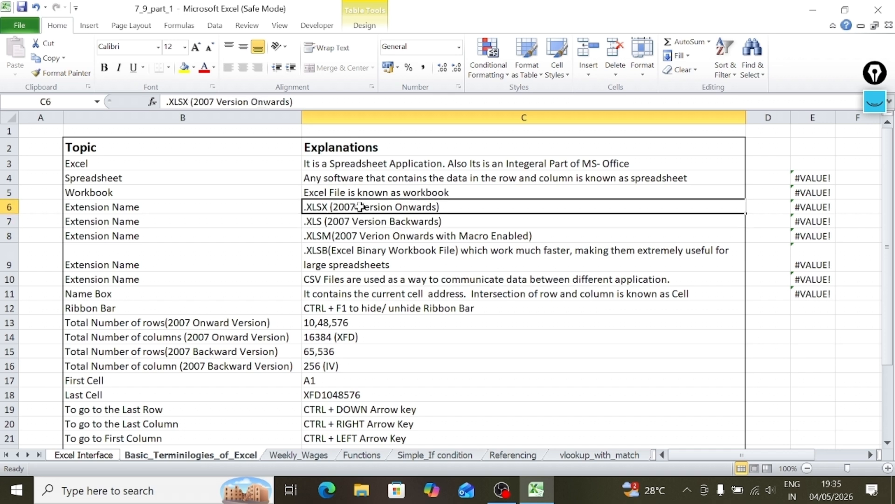
{"action": "left_click", "coordinate": [359, 236]}
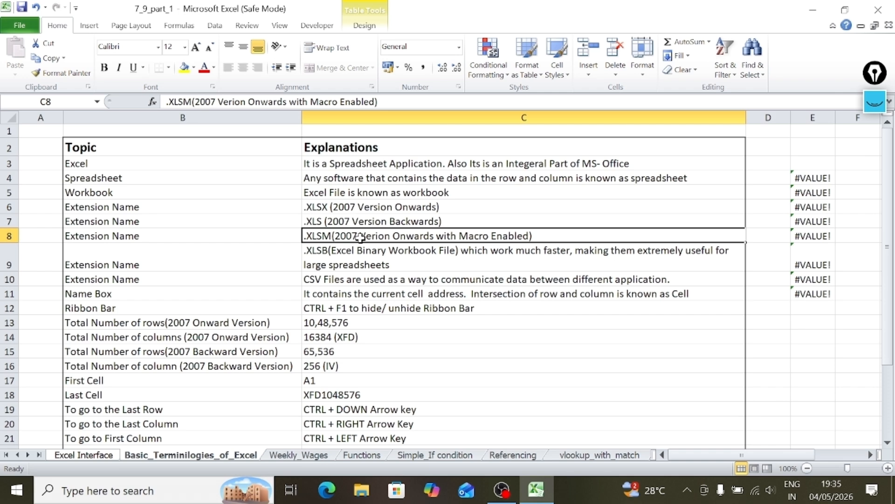
{"action": "left_click", "coordinate": [264, 236]}
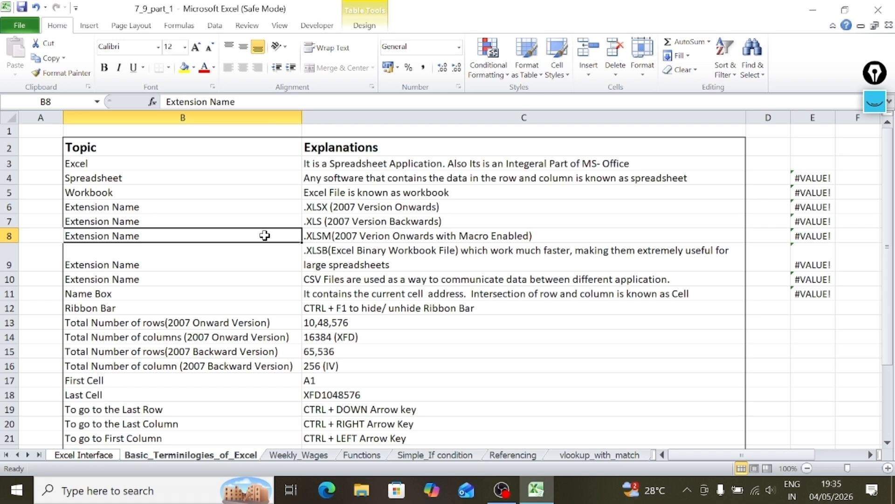
{"action": "left_click", "coordinate": [392, 236]}
{"action": "left_click", "coordinate": [383, 255]}
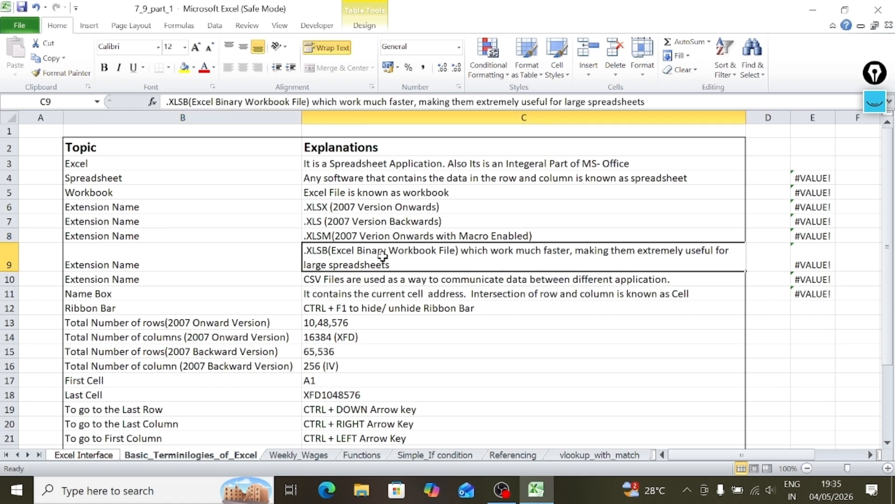
{"action": "left_click", "coordinate": [338, 278]}
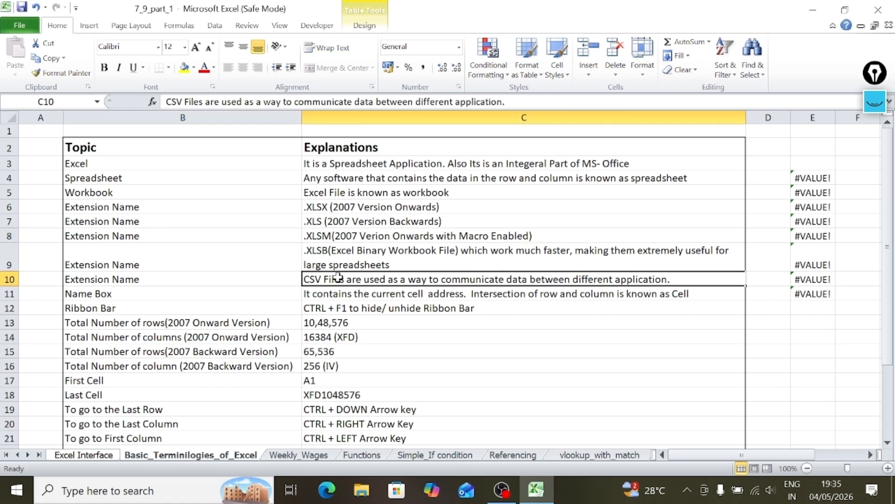
{"action": "left_click", "coordinate": [258, 277]}
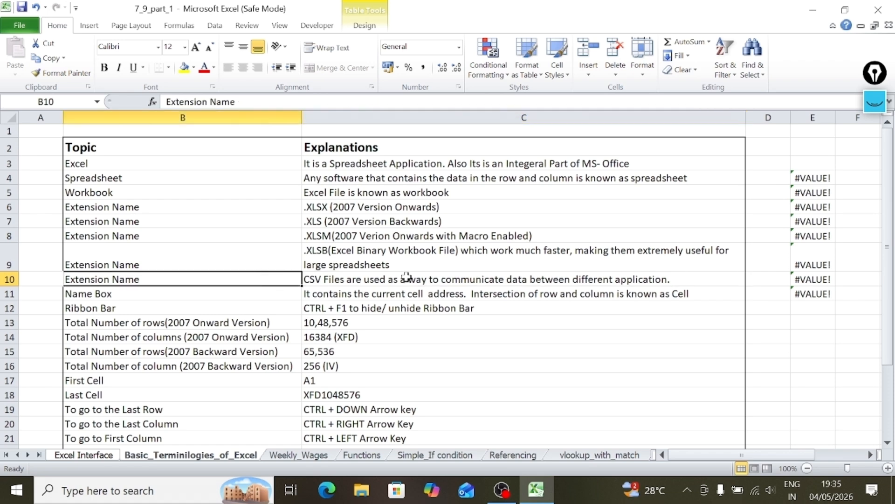
Examine the Name Box, Ribbon Bar and total row and column entries for the 2007 onward version.
{"action": "left_click", "coordinate": [242, 295]}
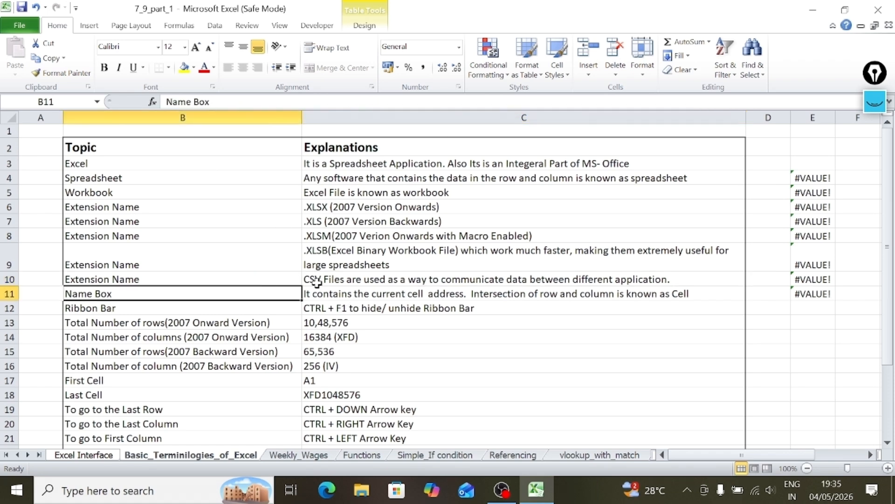
{"action": "left_click", "coordinate": [346, 295]}
{"action": "left_click", "coordinate": [224, 318]}
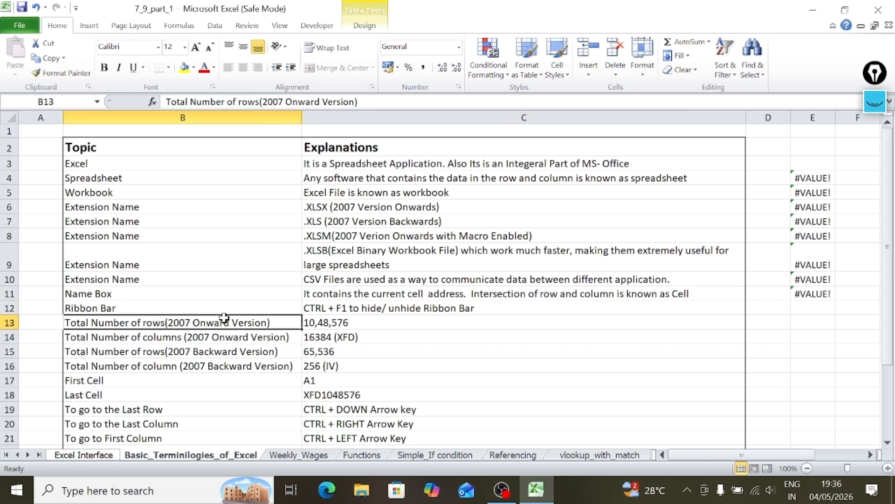
{"action": "left_click", "coordinate": [226, 309]}
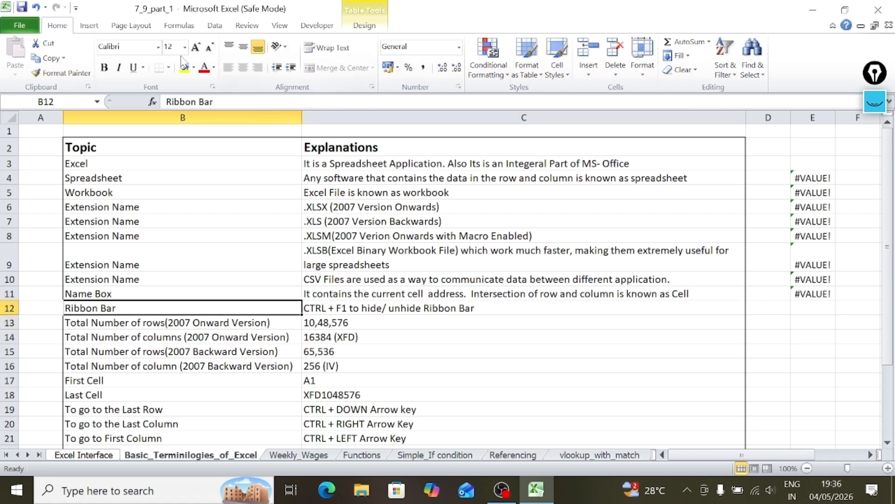
{"action": "left_click", "coordinate": [240, 322]}
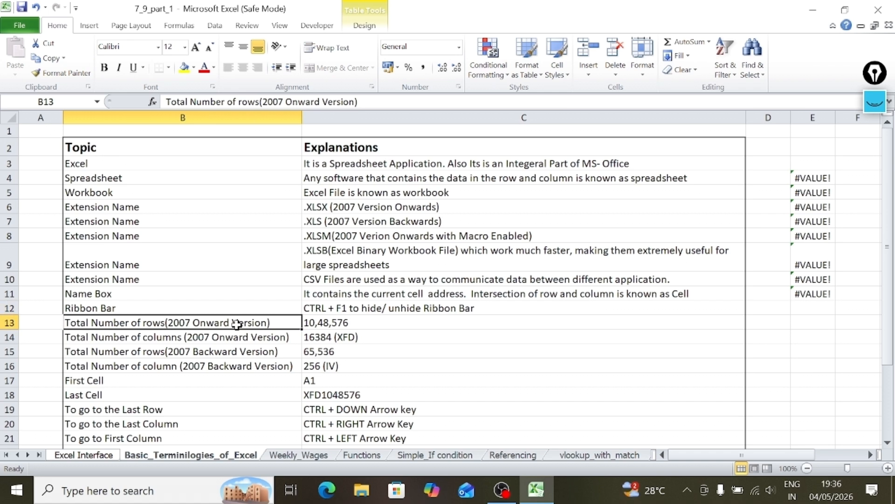
{"action": "left_click", "coordinate": [341, 322]}
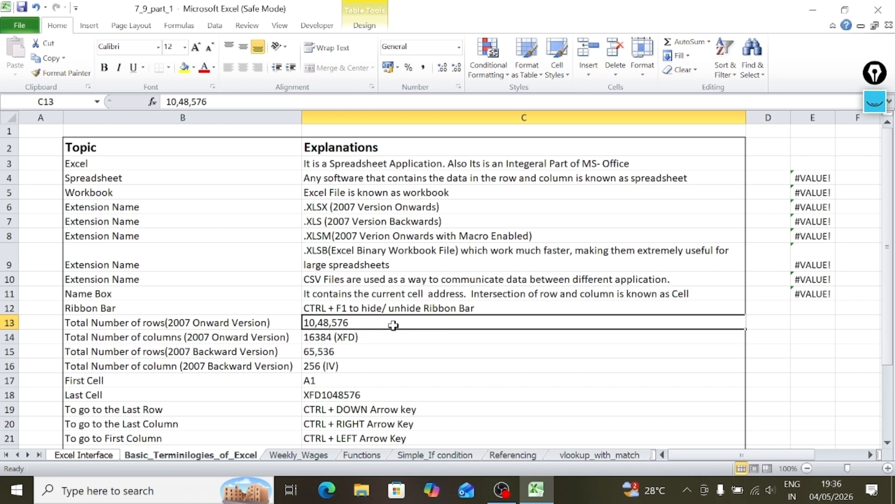
{"action": "left_click", "coordinate": [147, 335]}
{"action": "left_click", "coordinate": [377, 337]}
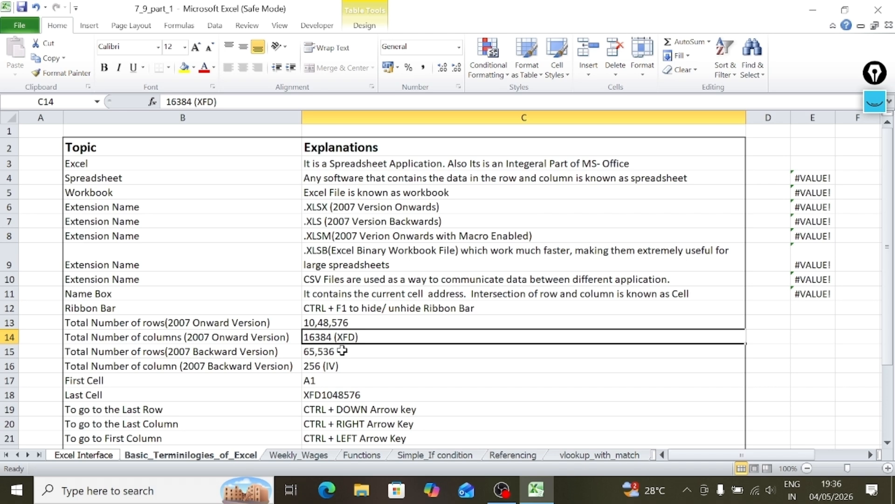
Create a new blank workbook and count the worksheet's columns in cell D6 with the formula =COLUMNS(2:2).
{"action": "key", "text": "ctrl+n"}
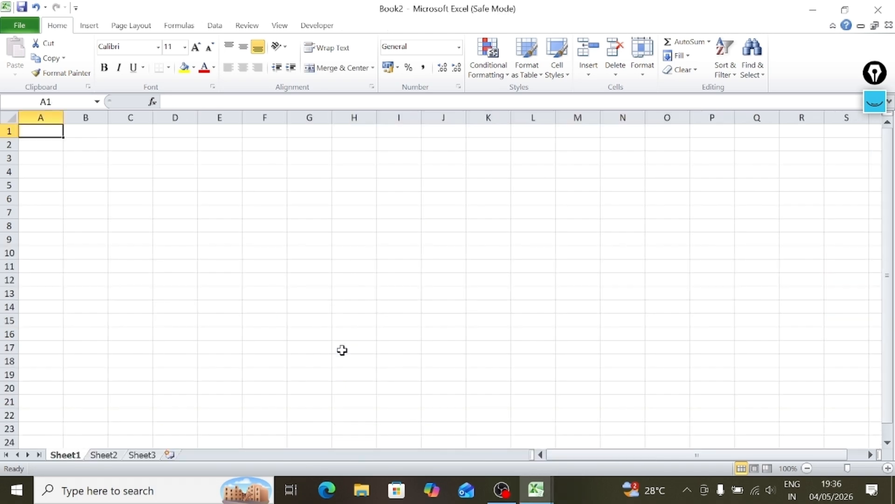
{"action": "left_click", "coordinate": [195, 214]}
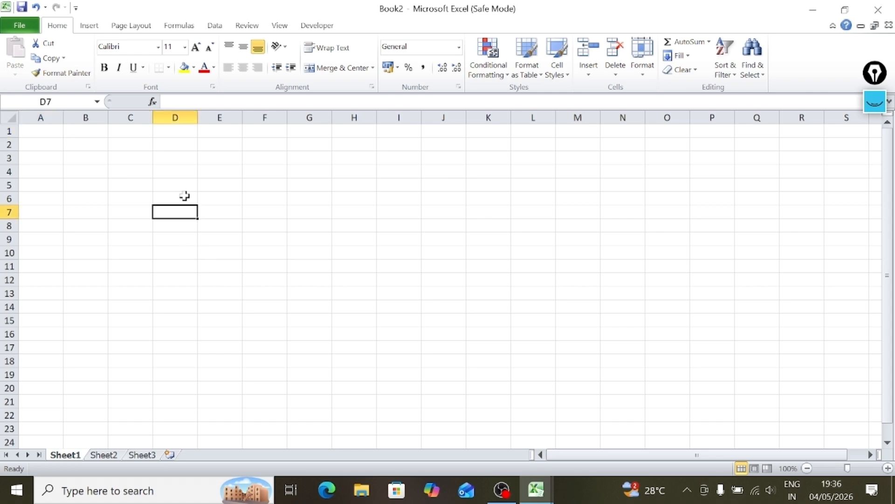
{"action": "left_click", "coordinate": [184, 196]}
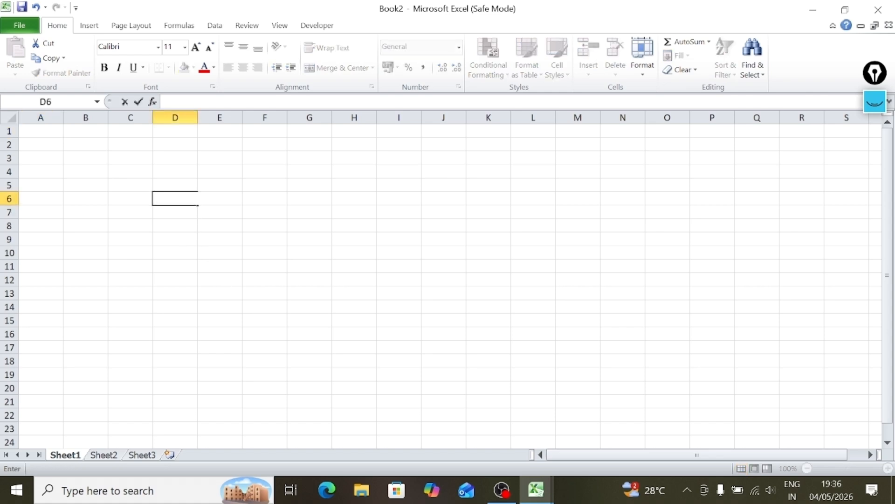
{"action": "type", "text": "=columns"}
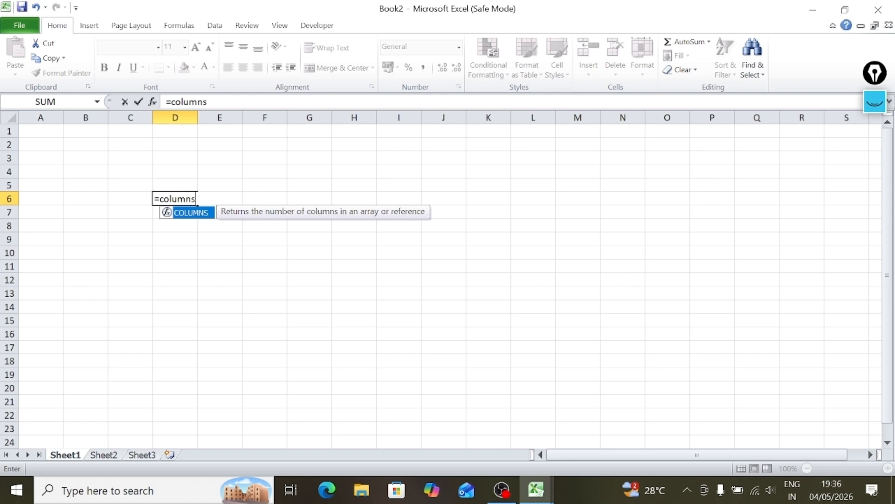
{"action": "type", "text": "("}
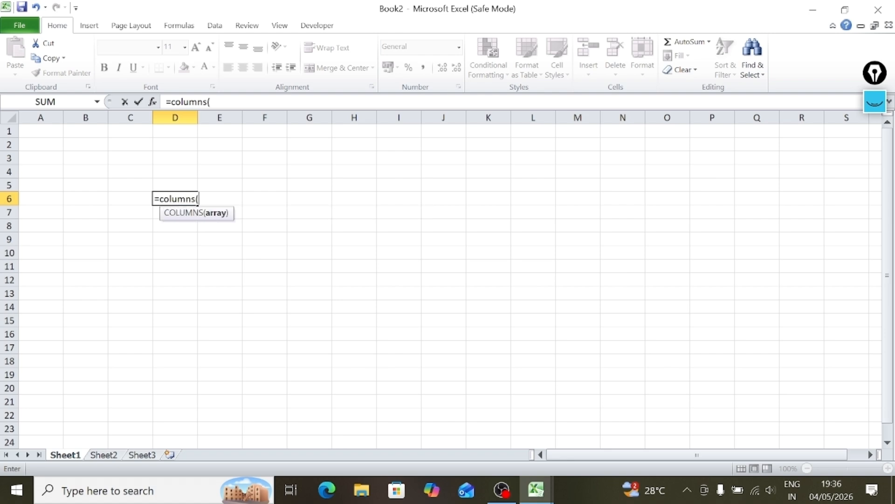
{"action": "type", "text": "2;"}
{"action": "key", "text": "BackSpace"}
{"action": "type", "text": ":2"}
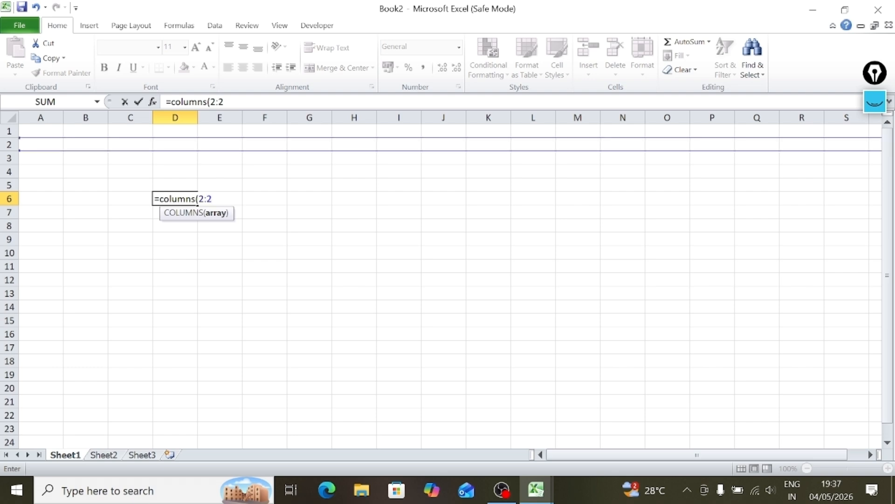
{"action": "type", "text": ")"}
{"action": "key", "text": "Return"}
Inspect the COLUMNS formula in cell D6 and its row reference 2:2.
{"action": "left_click", "coordinate": [226, 239]}
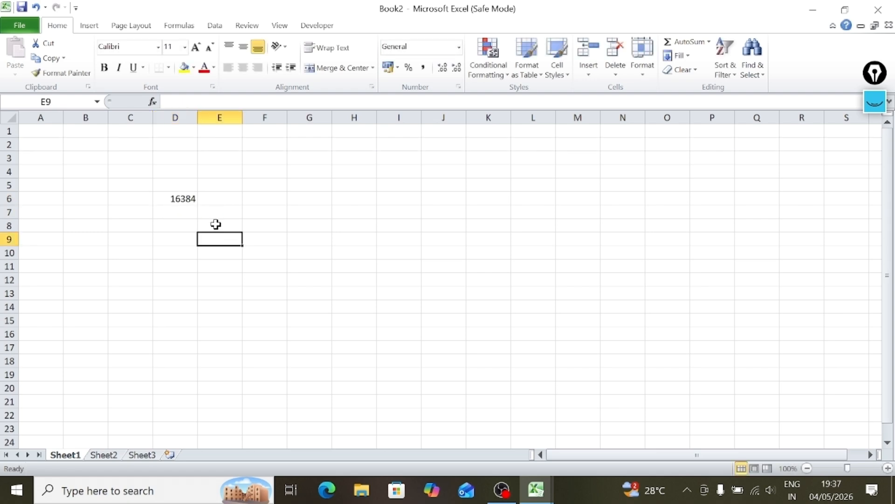
{"action": "left_click", "coordinate": [172, 195]}
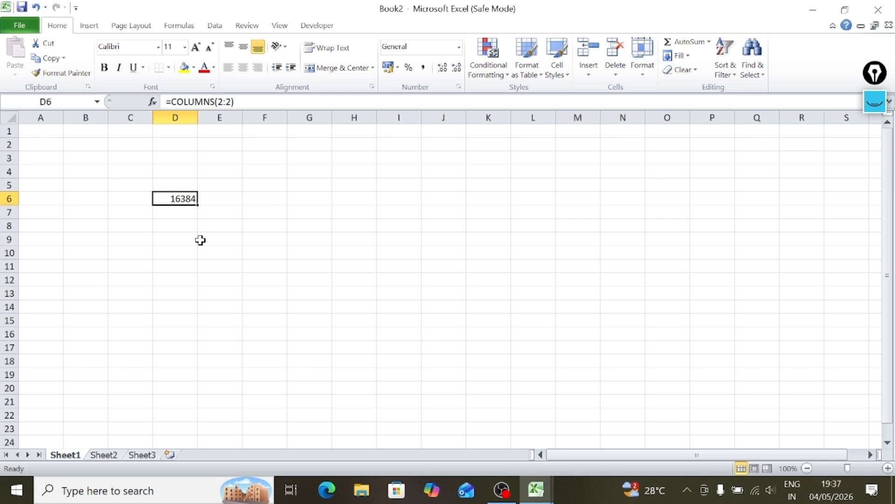
{"action": "double_click", "coordinate": [172, 199]}
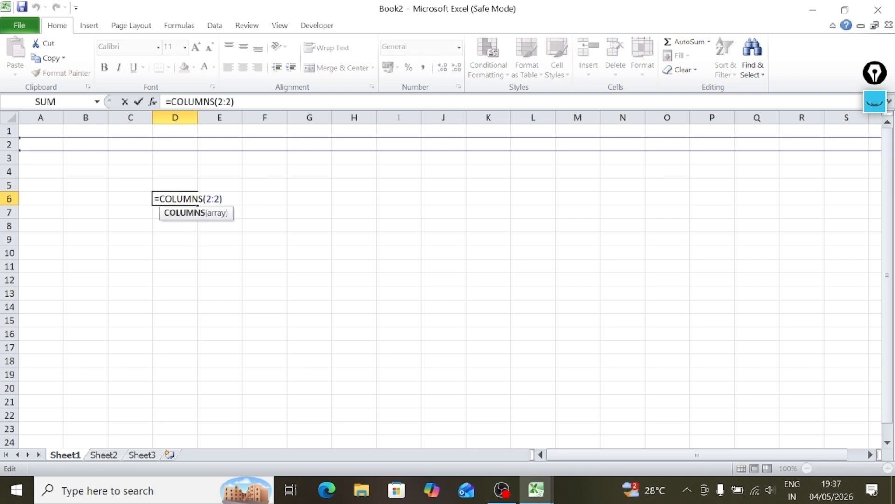
{"action": "left_click_drag", "start_coordinate": [206, 199], "coordinate": [220, 200]}
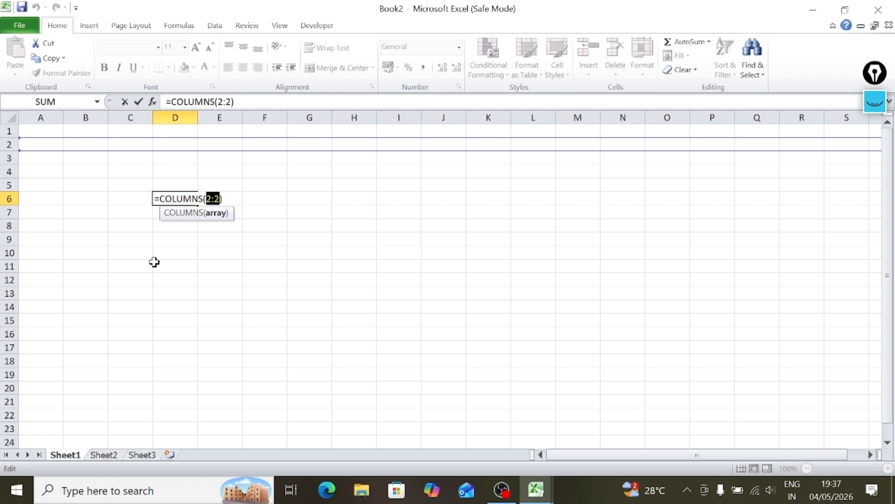
{"action": "key", "text": "Return"}
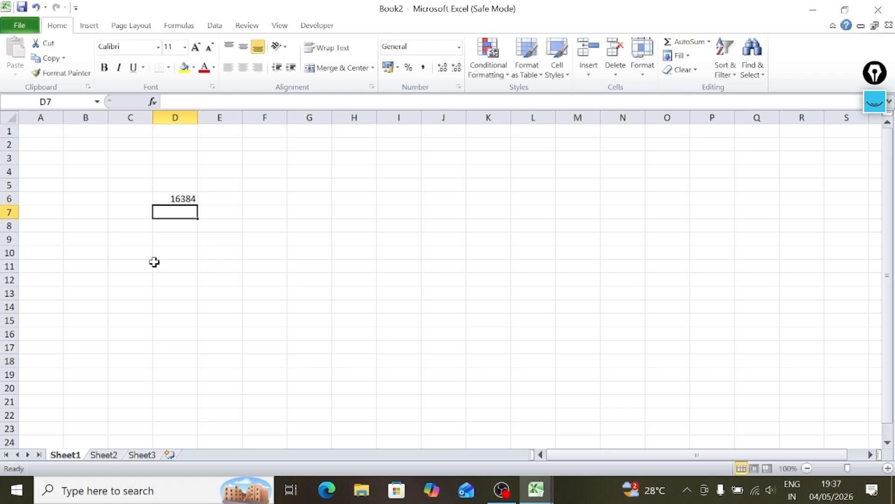
Count the worksheet's rows in cell D9 with the formula =ROWS(F:F) and inspect the finished formula.
{"action": "left_click", "coordinate": [182, 242]}
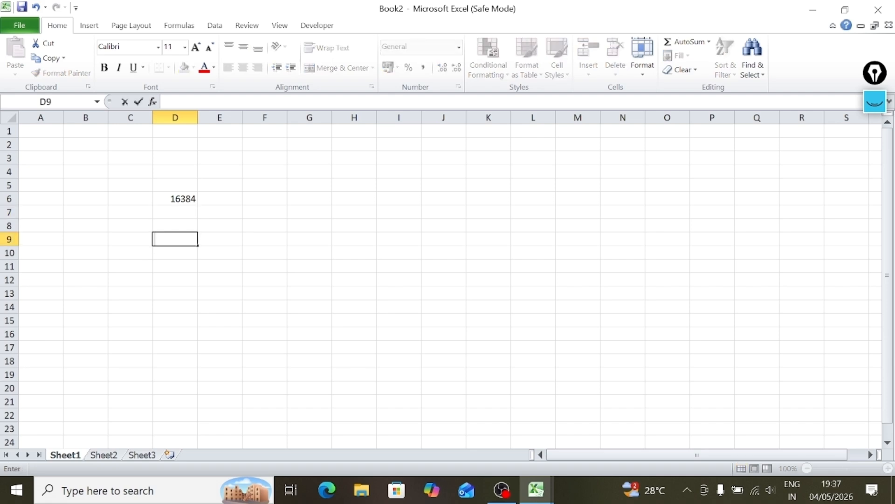
{"action": "type", "text": "=rows("}
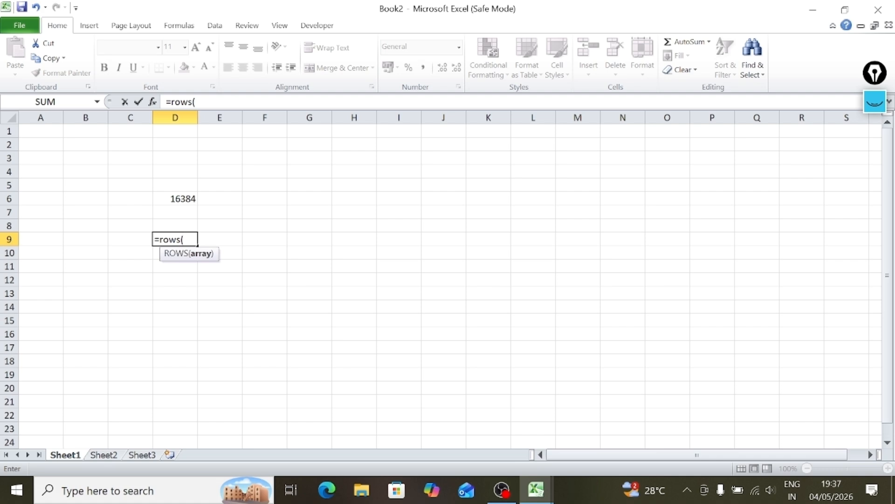
{"action": "type", "text": "f"}
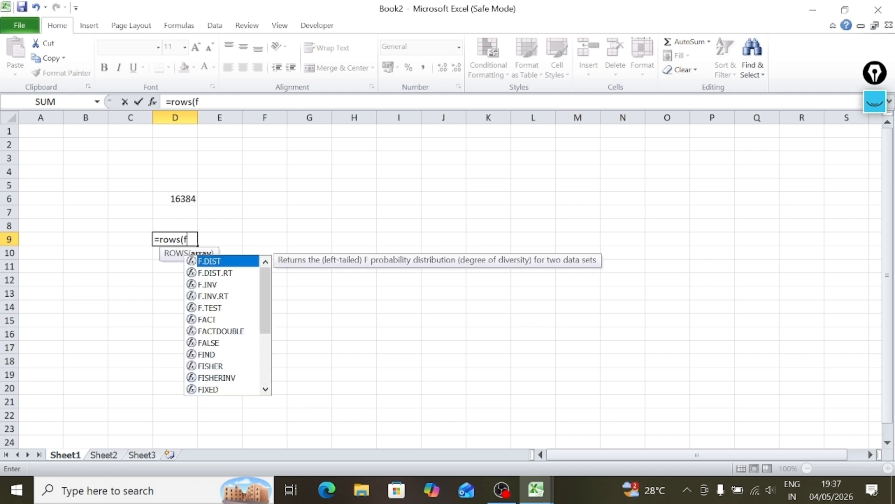
{"action": "type", "text": ":f)"}
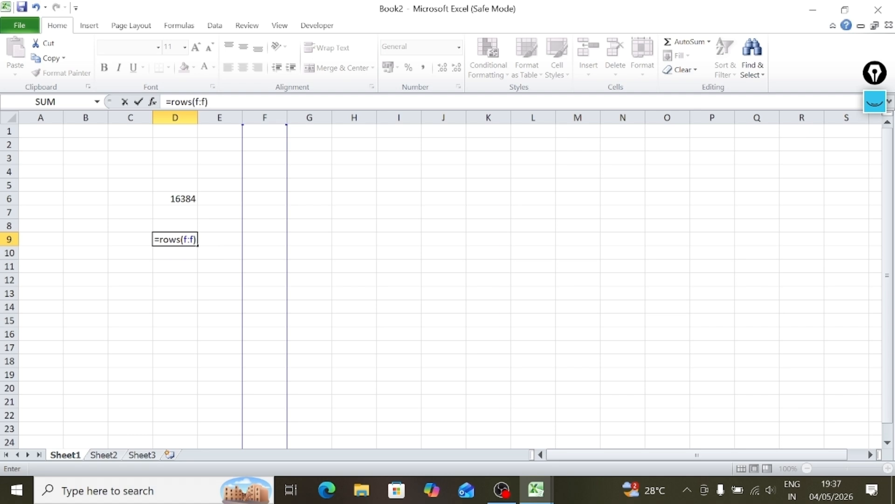
{"action": "key", "text": "Return"}
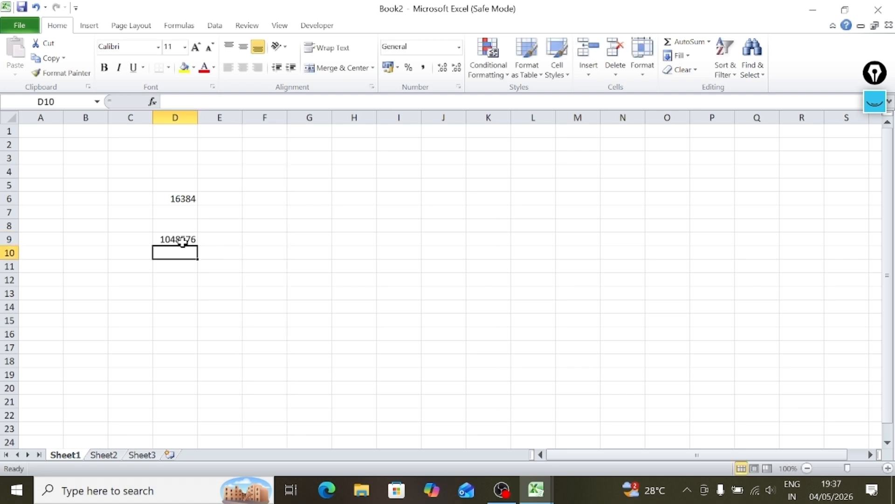
{"action": "left_click", "coordinate": [182, 240]}
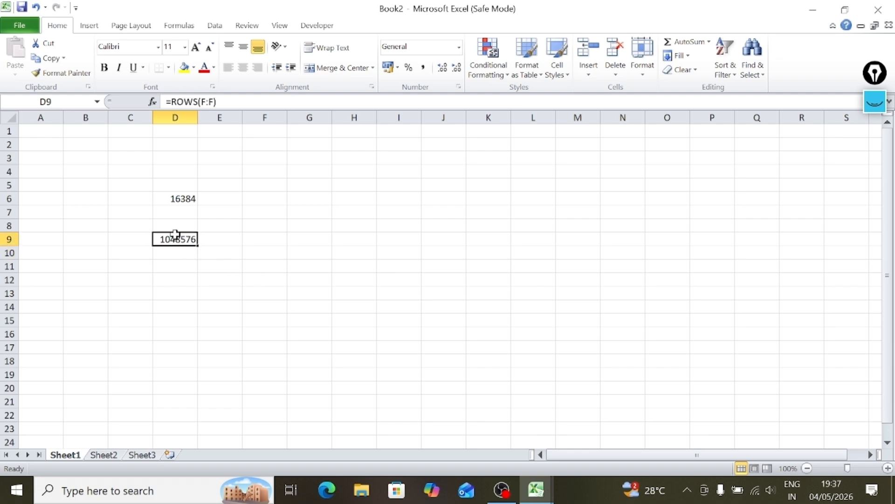
{"action": "double_click", "coordinate": [180, 240]}
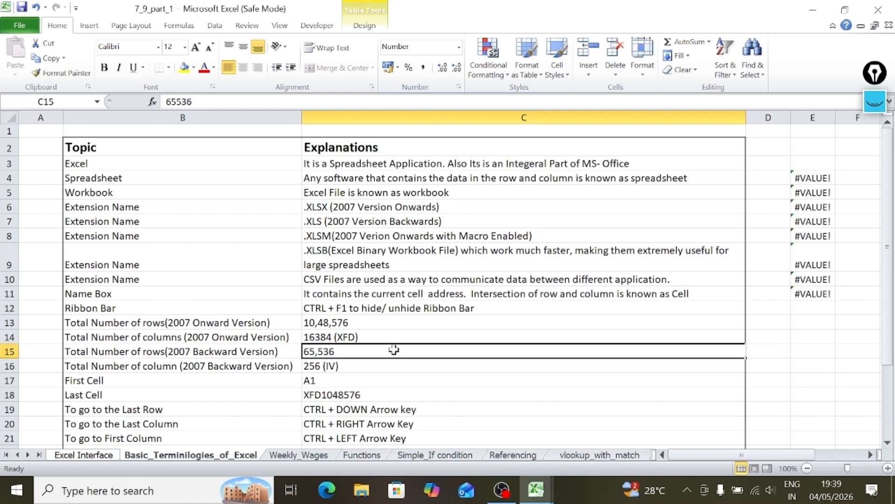
In the 7_9_part_1 workbook, compare the total row and column entries for the 2007 backward and onward versions.
{"action": "key", "text": "Left"}
{"action": "key", "text": "Left"}
{"action": "key", "text": "Right"}
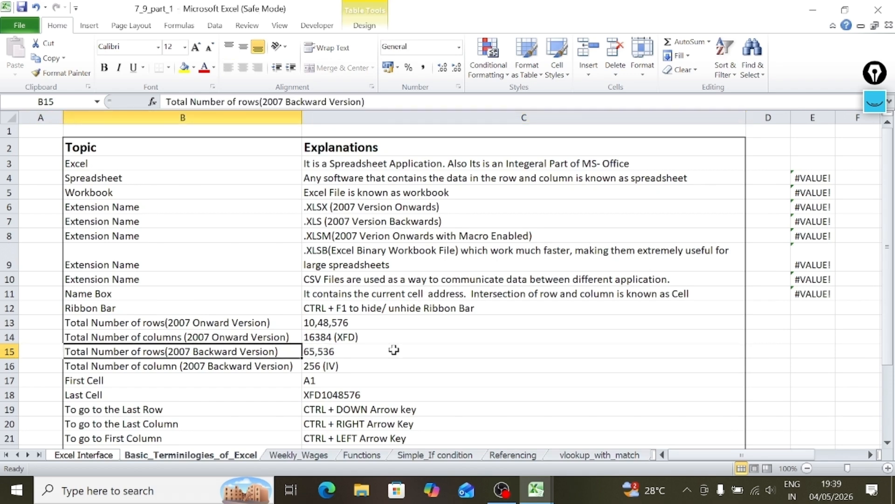
{"action": "key", "text": "Down"}
{"action": "key", "text": "Right"}
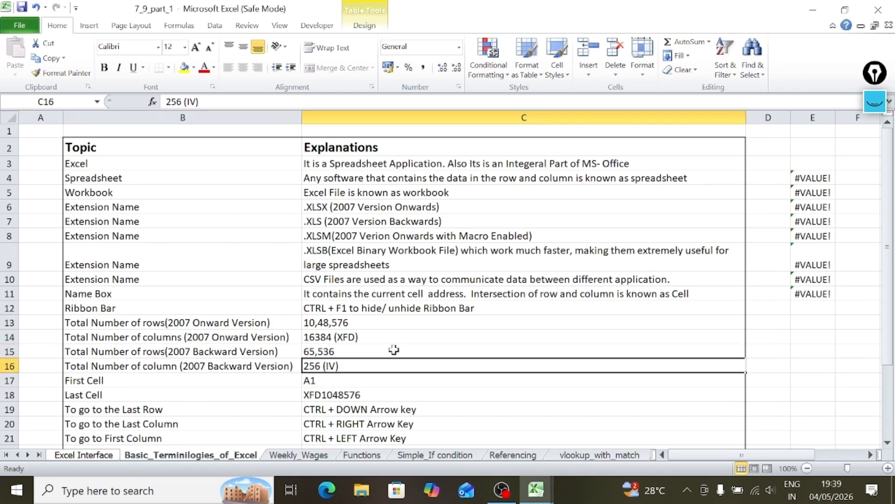
{"action": "key", "text": "Up"}
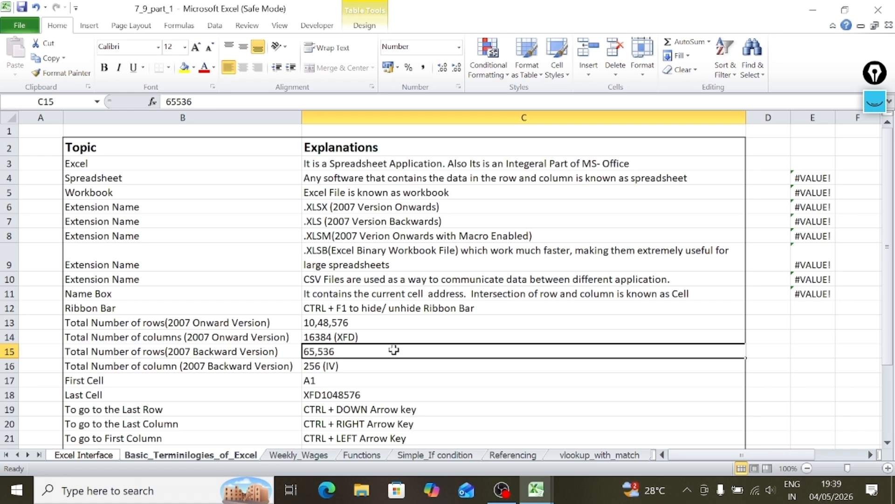
{"action": "key", "text": "Down"}
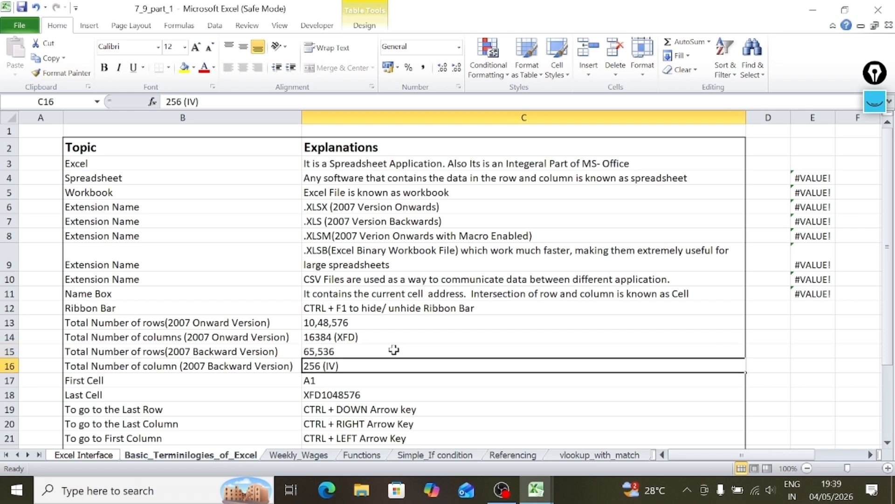
{"action": "key", "text": "Up"}
{"action": "key", "text": "Up"}
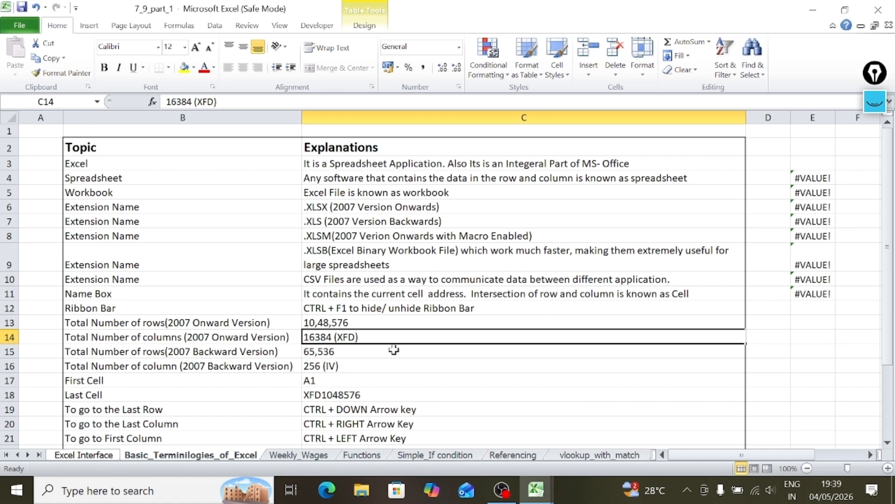
{"action": "key", "text": "Up"}
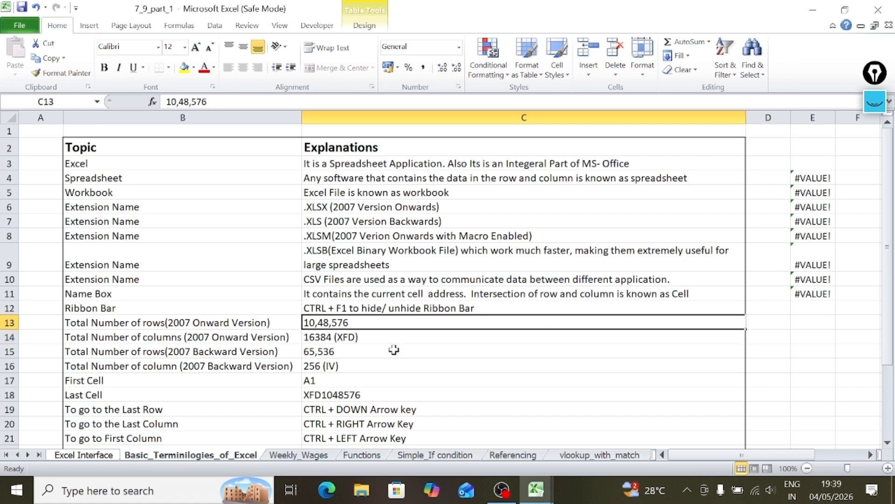
{"action": "key", "text": "Down"}
{"action": "key", "text": "Down"}
{"action": "key", "text": "Down"}
{"action": "key", "text": "Down"}
Examine the First Cell entry against the sheet's actual cell A1, and read the Last Cell entry.
{"action": "key", "text": "ctrl+Home"}
{"action": "key", "text": "Down"}
{"action": "key", "text": "Down"}
{"action": "key", "text": "Down"}
{"action": "key", "text": "Down"}
{"action": "key", "text": "Down"}
{"action": "key", "text": "Down"}
{"action": "key", "text": "Down"}
{"action": "key", "text": "Down"}
{"action": "key", "text": "Down"}
{"action": "key", "text": "Down"}
{"action": "key", "text": "Down"}
{"action": "key", "text": "Down"}
{"action": "key", "text": "Down"}
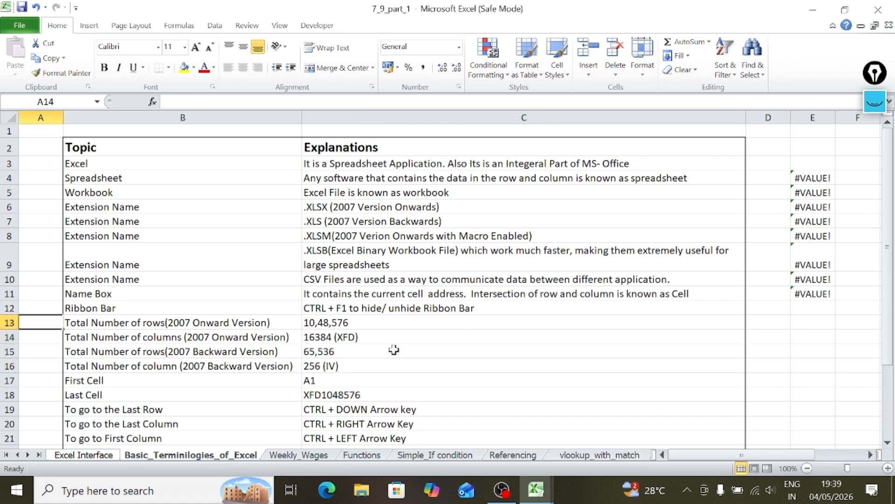
{"action": "key", "text": "Right"}
{"action": "key", "text": "Right"}
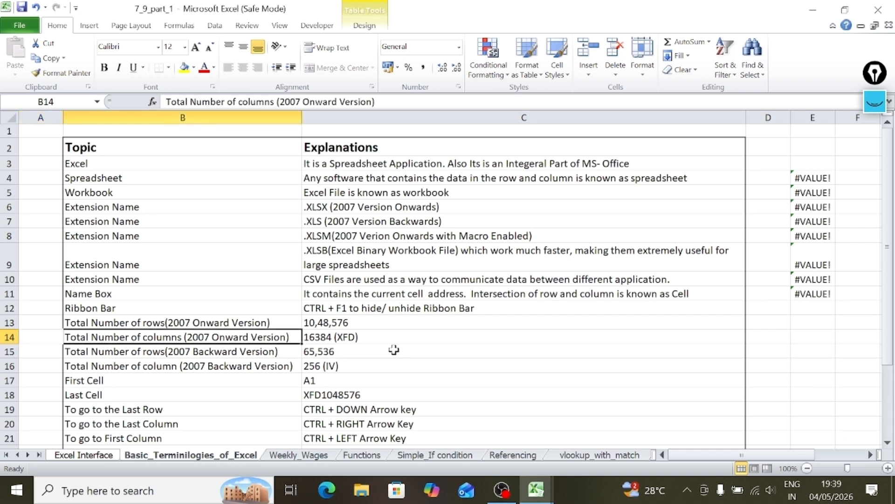
{"action": "key", "text": "Down"}
{"action": "key", "text": "Down"}
{"action": "key", "text": "Down"}
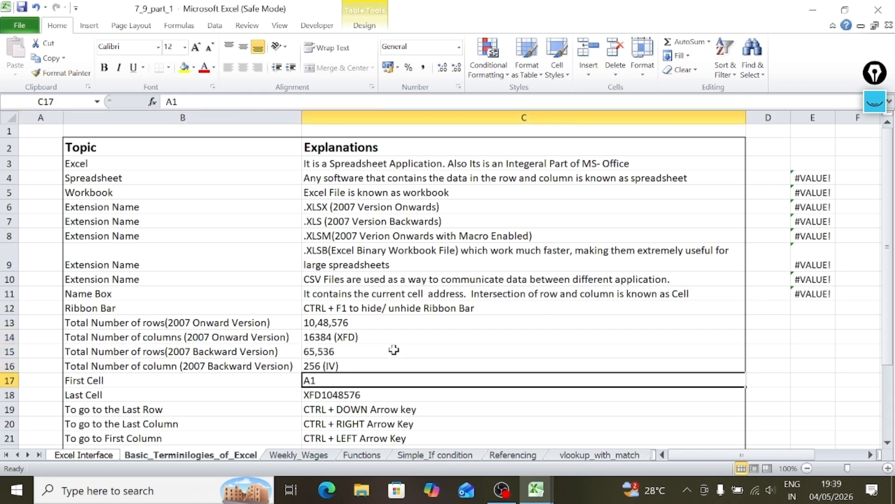
{"action": "left_click", "coordinate": [36, 130]}
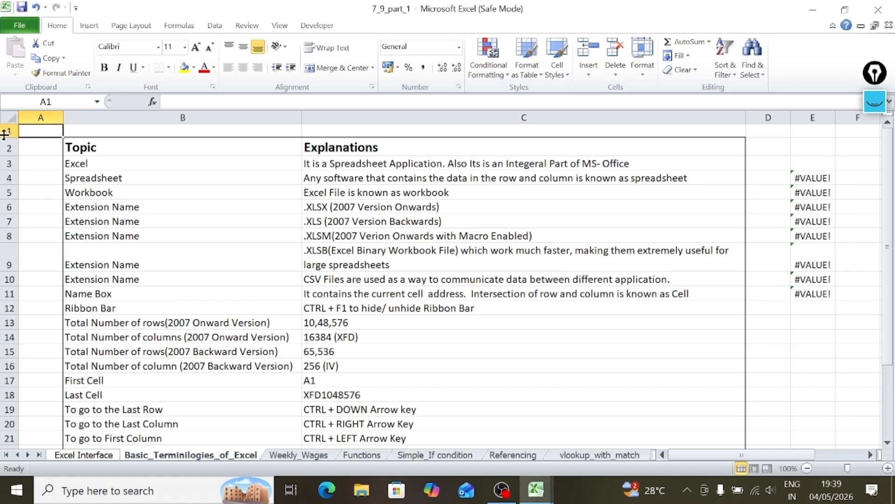
{"action": "left_click", "coordinate": [188, 233]}
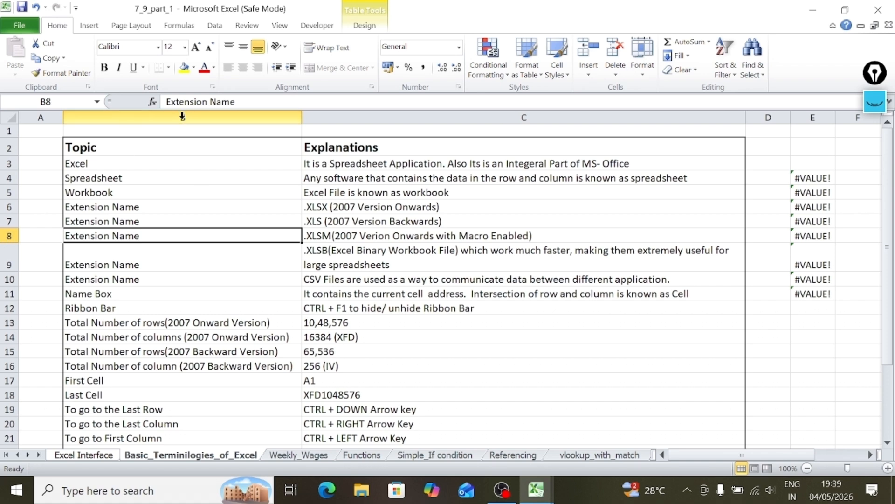
{"action": "left_click", "coordinate": [378, 383]}
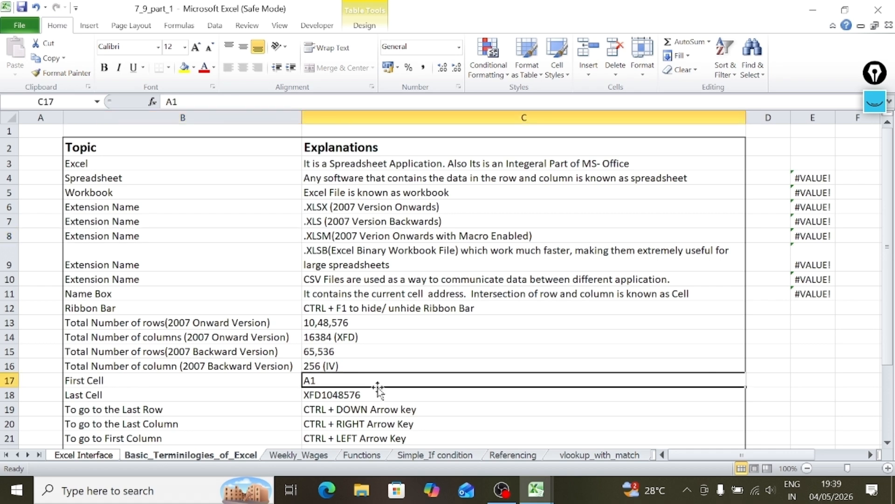
{"action": "left_click", "coordinate": [379, 390]}
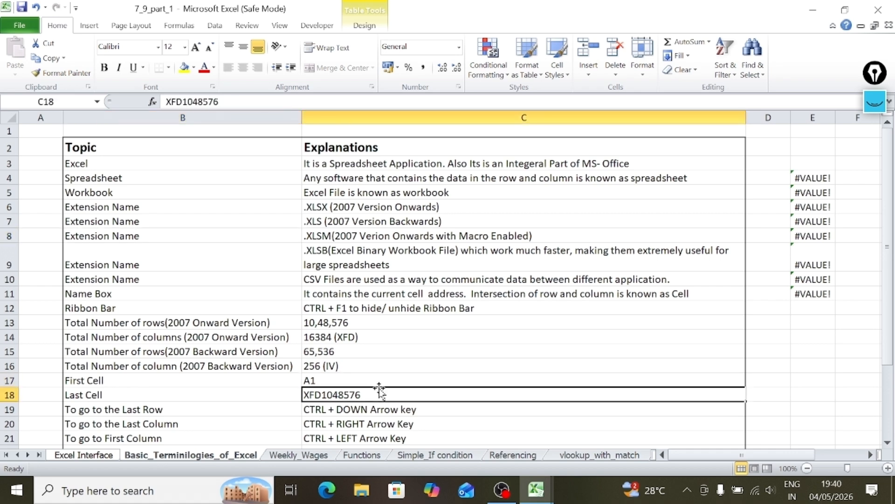
Read the shortcut entries for reaching the last and first row or column, selecting all data and going to the first cell.
{"action": "key", "text": "Left"}
{"action": "key", "text": "Right"}
{"action": "key", "text": "Down"}
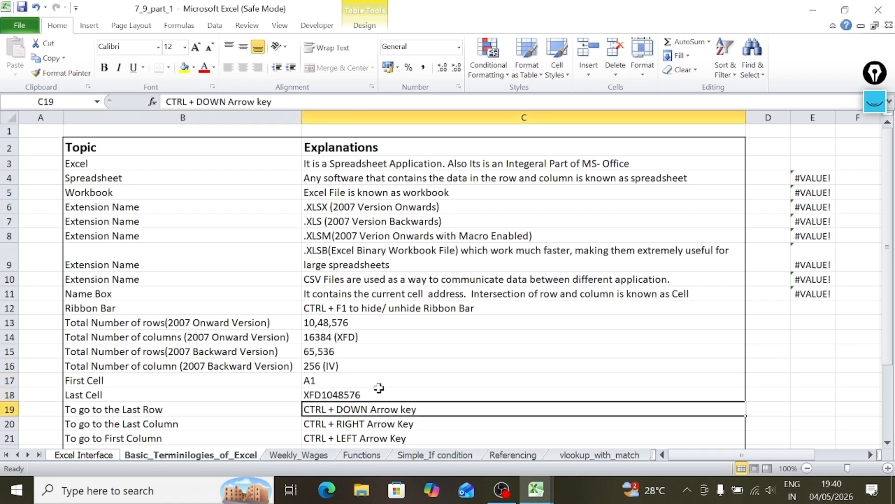
{"action": "key", "text": "Down"}
{"action": "key", "text": "Down"}
{"action": "key", "text": "Down"}
{"action": "key", "text": "Down"}
{"action": "key", "text": "Down"}
{"action": "key", "text": "Down"}
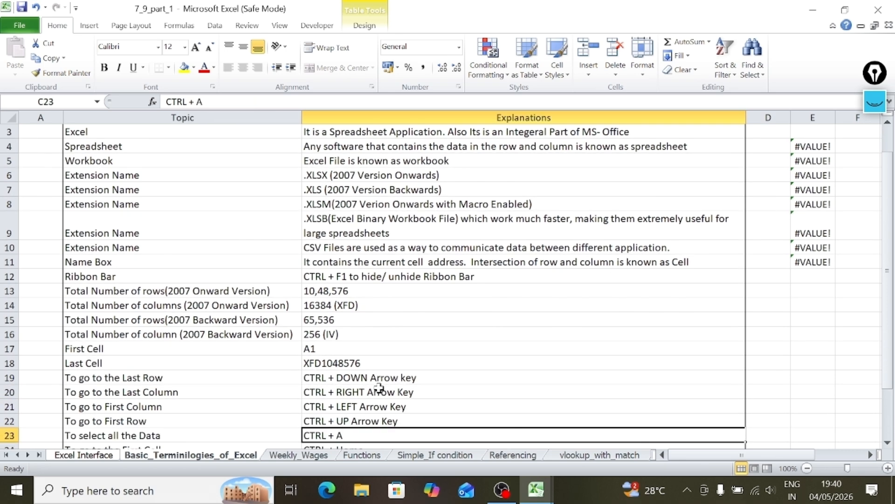
{"action": "key", "text": "Up"}
{"action": "key", "text": "Up"}
{"action": "key", "text": "Up"}
{"action": "key", "text": "Up"}
{"action": "key", "text": "Up"}
{"action": "key", "text": "Up"}
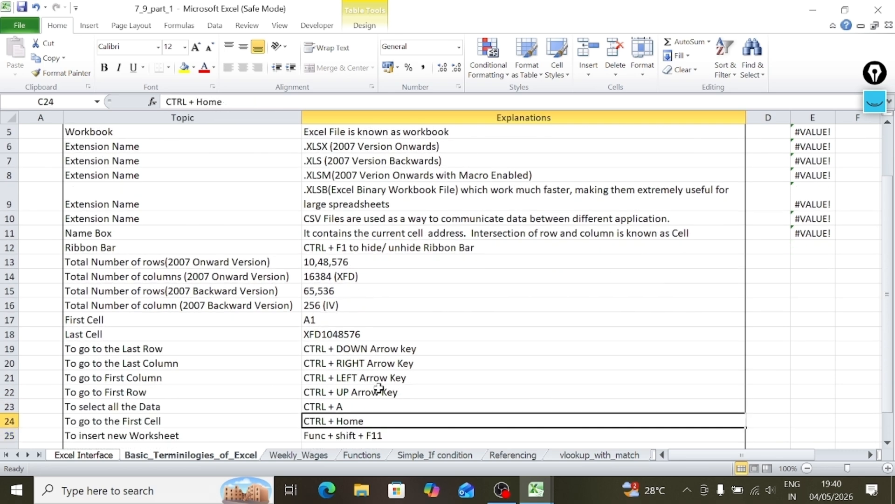
{"action": "key", "text": "Down"}
{"action": "key", "text": "Down"}
{"action": "key", "text": "Down"}
Read the entries for inserting a new worksheet and moving between sheets, and open the Functions sheet.
{"action": "key", "text": "Down"}
{"action": "key", "text": "Down"}
{"action": "key", "text": "Down"}
{"action": "key", "text": "Down"}
{"action": "key", "text": "Down"}
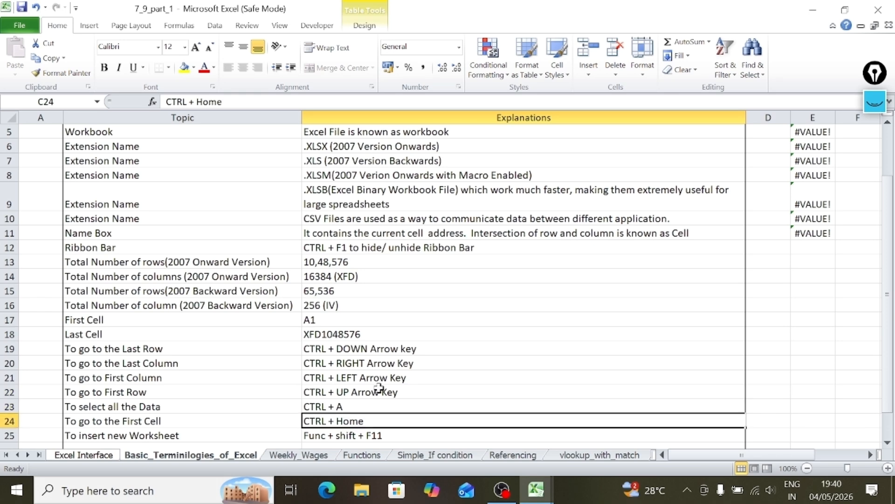
{"action": "key", "text": "Down"}
{"action": "key", "text": "Down"}
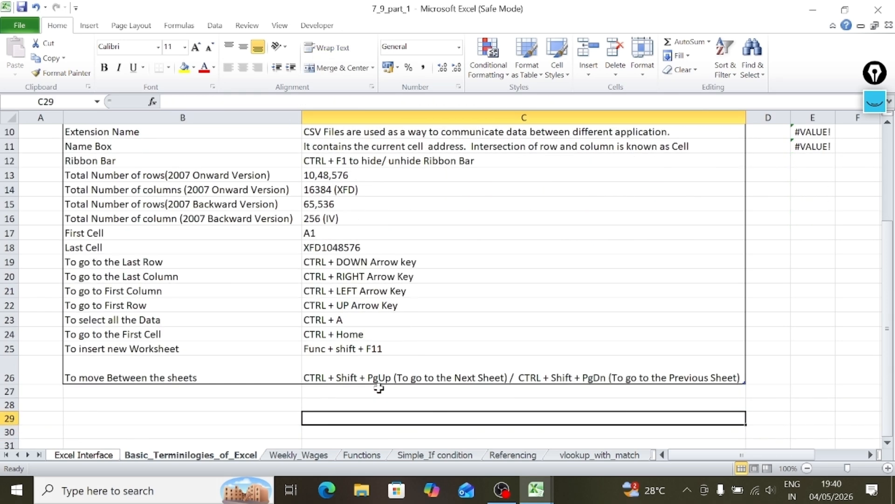
{"action": "left_click", "coordinate": [283, 456]}
{"action": "left_click", "coordinate": [357, 456]}
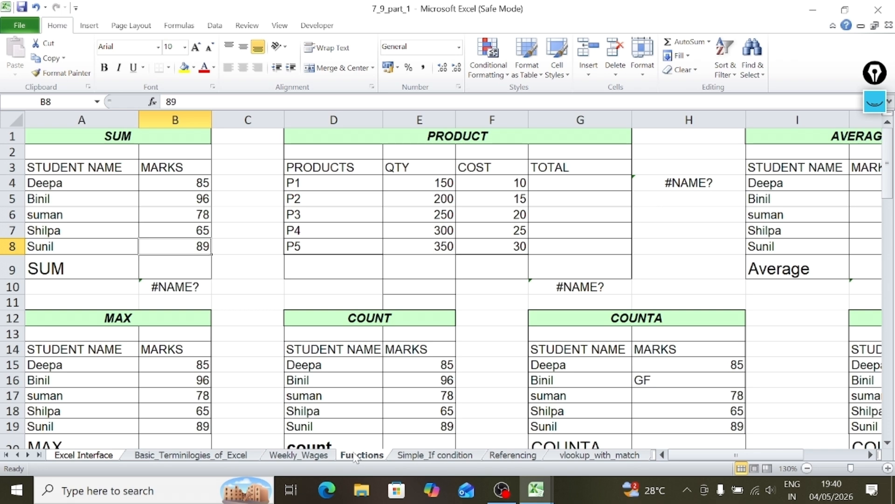
Bring up the function library for the empty SUM result cell B9 and look over the PRODUCT table.
{"action": "left_click", "coordinate": [178, 261]}
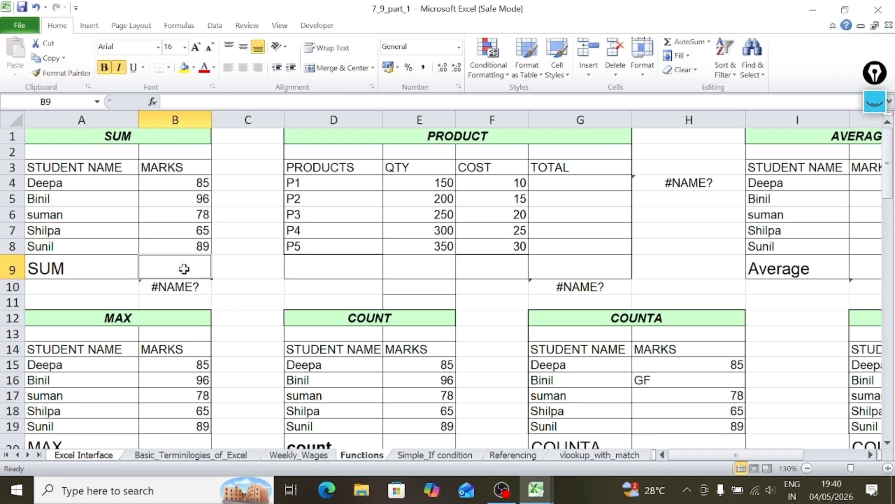
{"action": "left_click", "coordinate": [173, 27]}
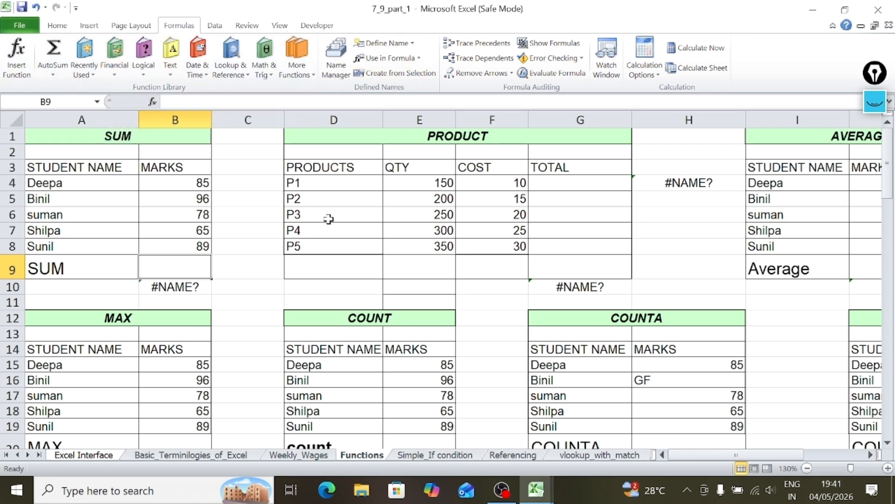
{"action": "left_click", "coordinate": [489, 270]}
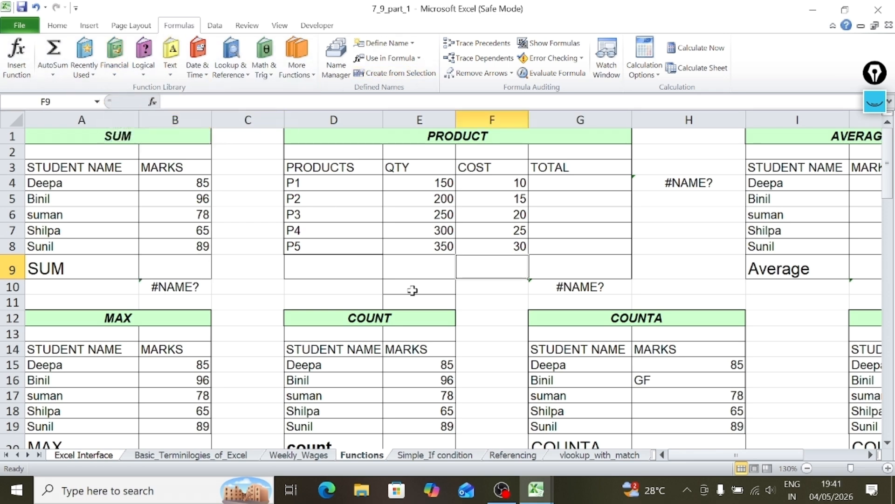
Total the five marks in cell B9 as literal numbers with the formula =SUM(85,96,78,65,89).
{"action": "left_click", "coordinate": [184, 266]}
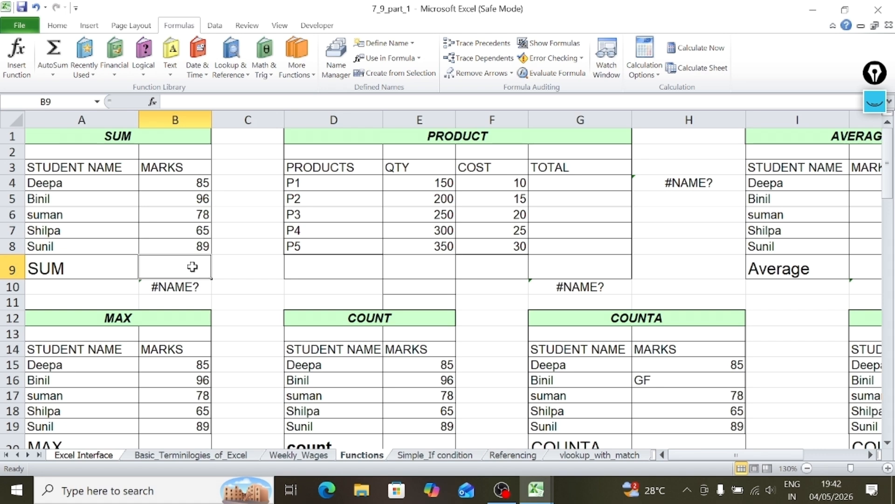
{"action": "type", "text": "="}
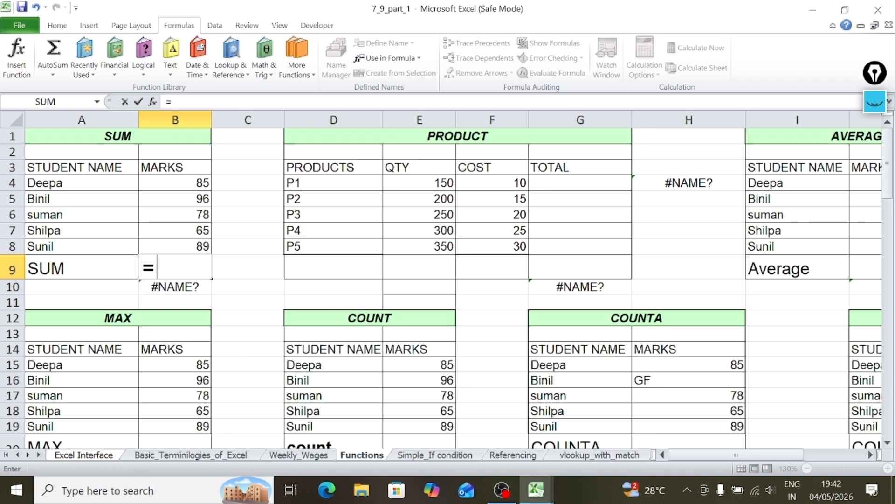
{"action": "type", "text": "sum"}
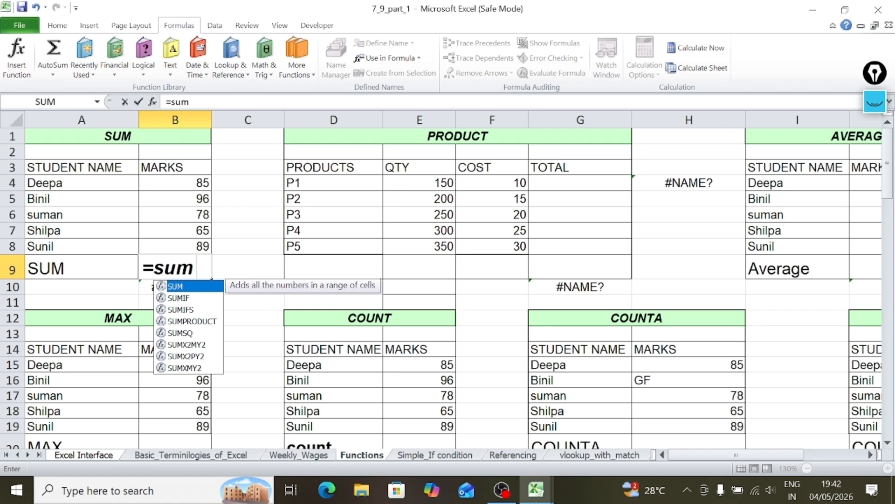
{"action": "type", "text": "("}
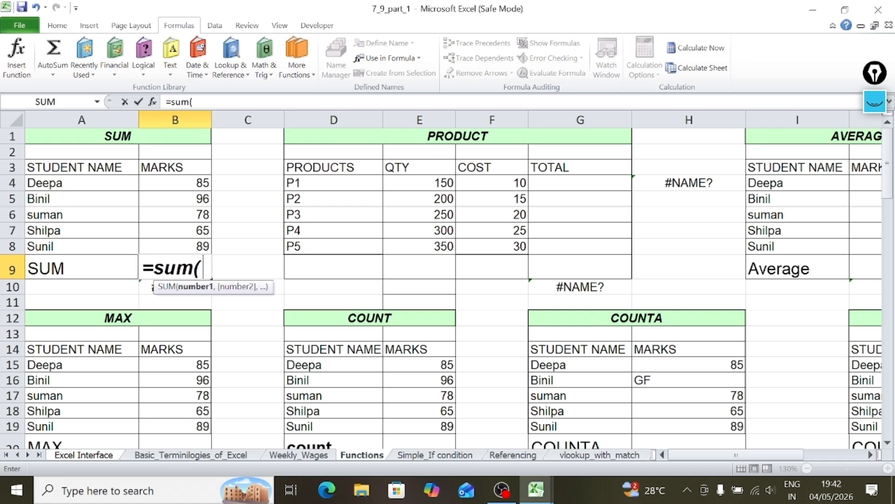
{"action": "type", "text": "85"}
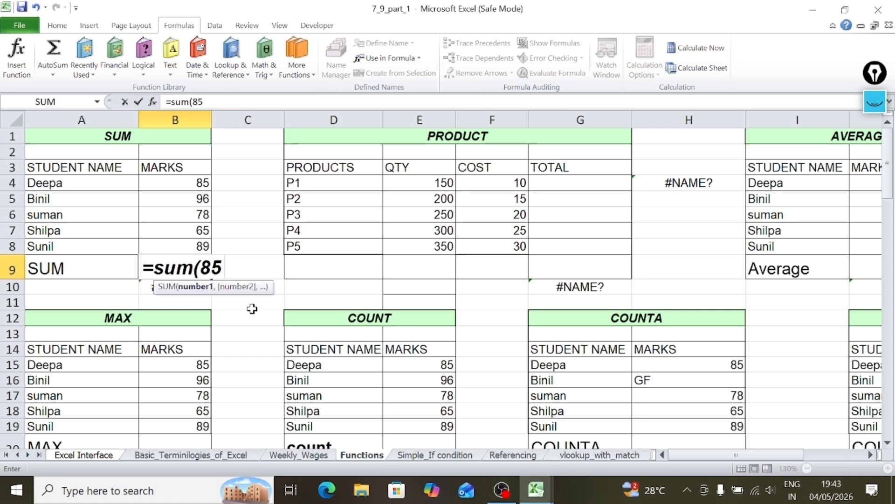
{"action": "type", "text": ","}
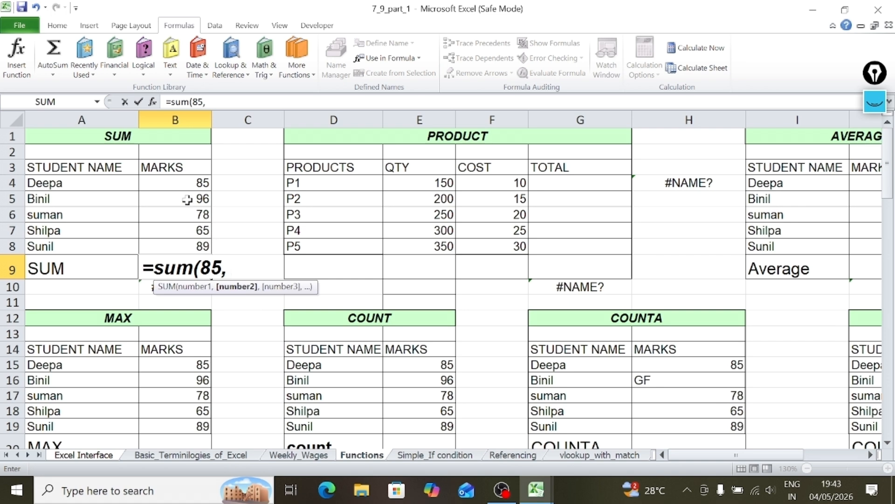
{"action": "type", "text": "96"}
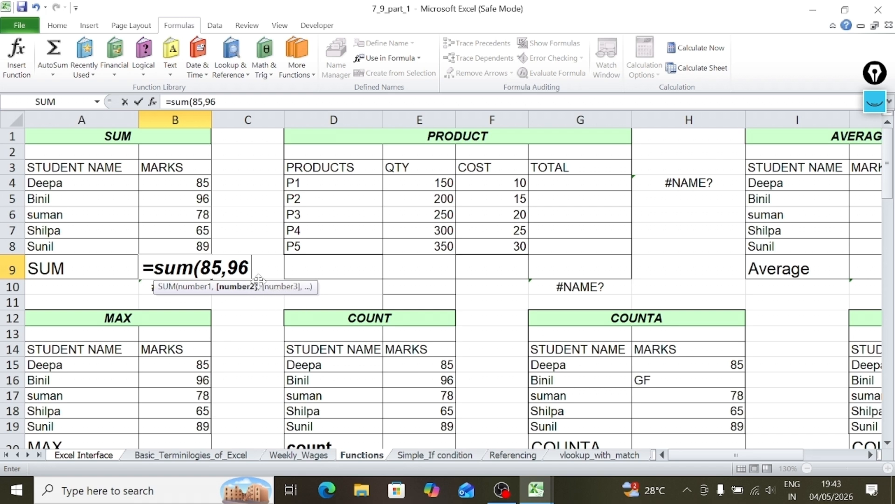
{"action": "type", "text": ","}
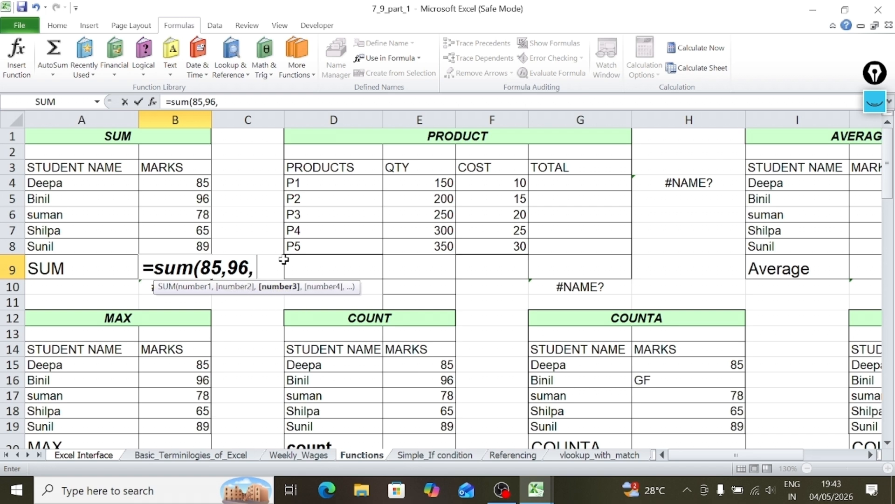
{"action": "type", "text": "78,"}
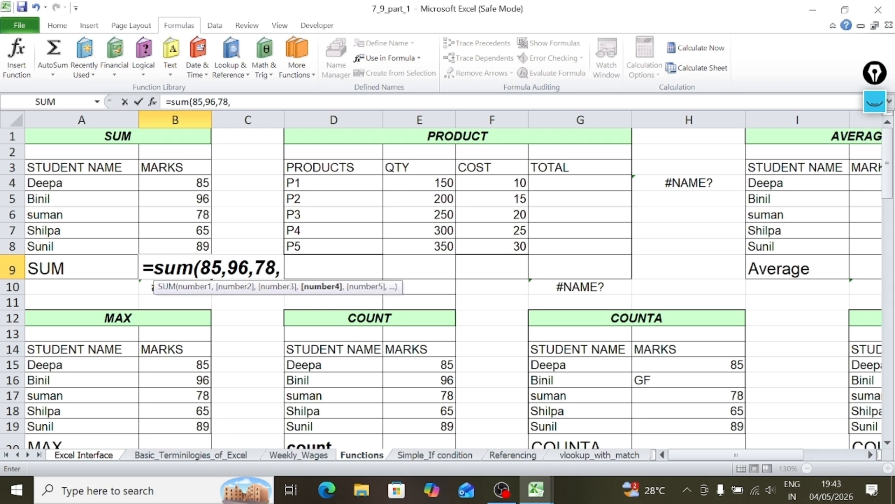
{"action": "type", "text": "65,89"}
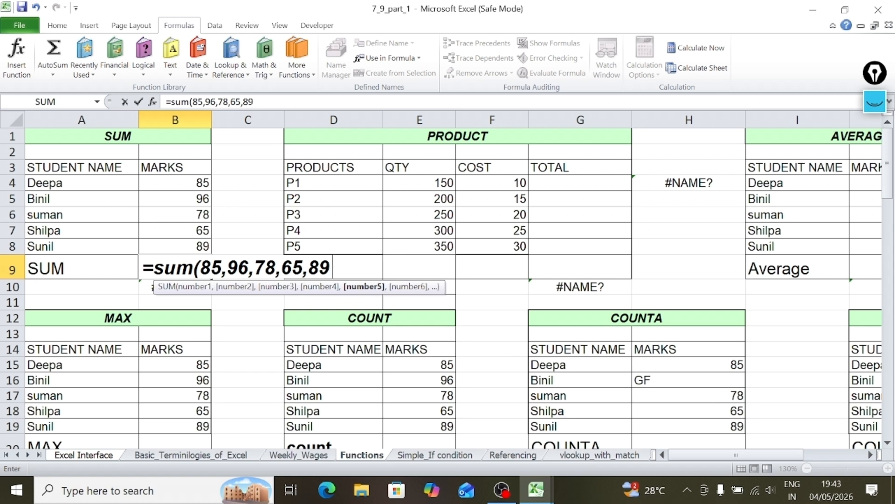
{"action": "type", "text": ")"}
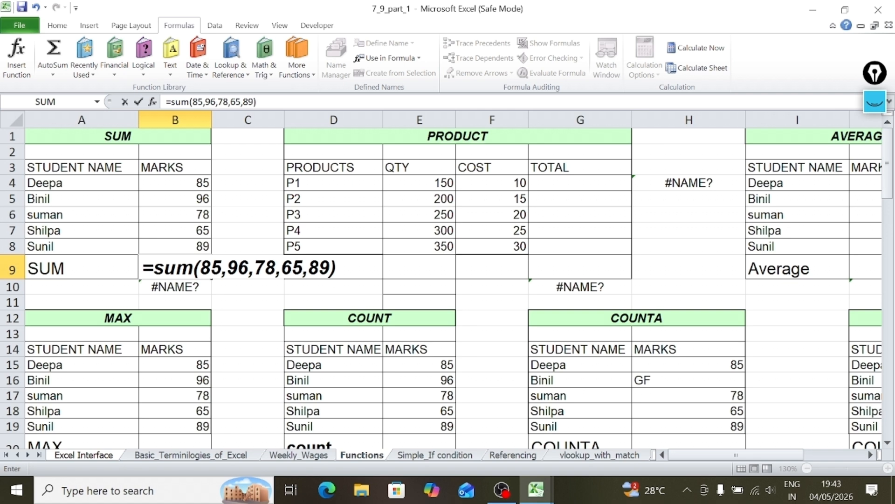
{"action": "key", "text": "Return"}
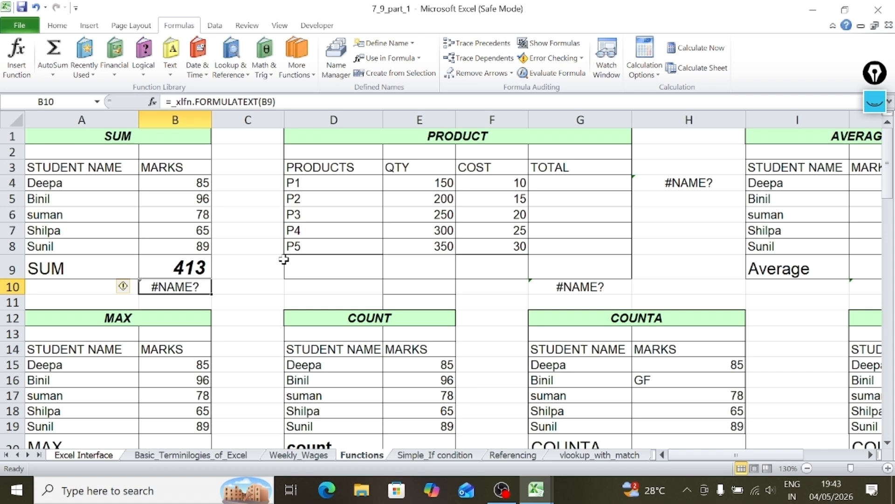
Compare the marks range B4:B8 with the formula in B9, and clear the literal numbers and closing bracket from that formula.
{"action": "left_click_drag", "start_coordinate": [184, 183], "coordinate": [184, 249]}
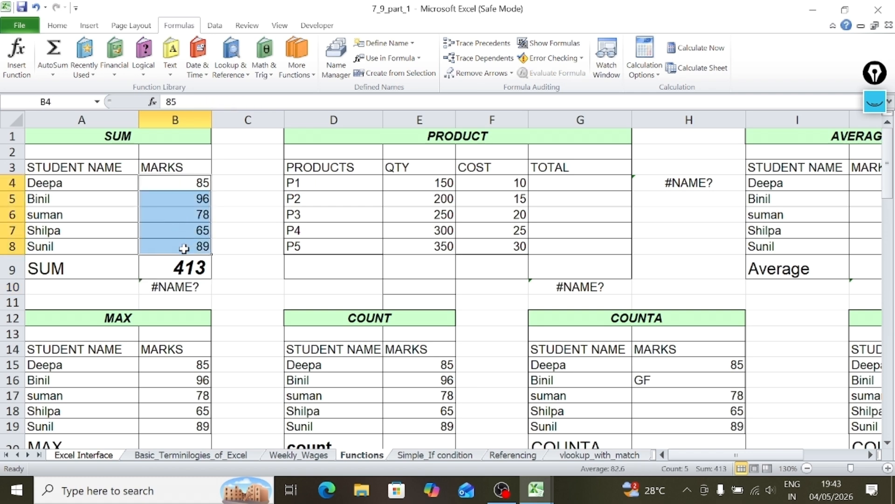
{"action": "double_click", "coordinate": [176, 267]}
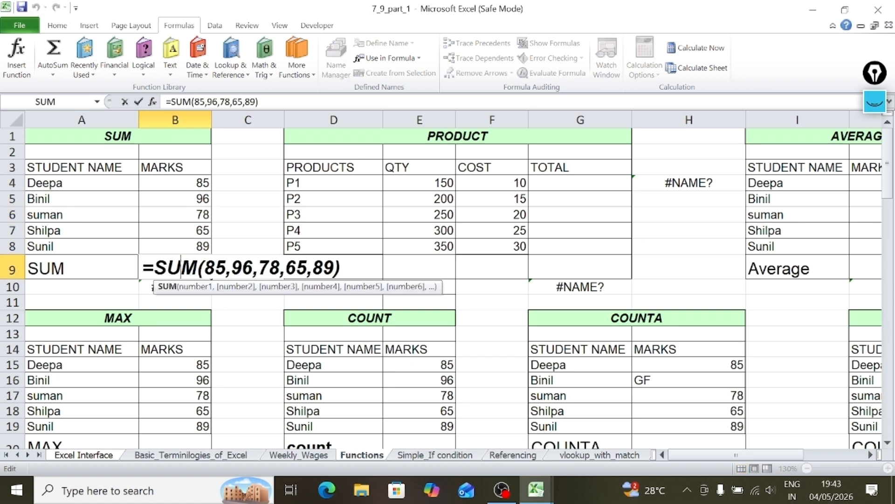
{"action": "left_click_drag", "start_coordinate": [215, 267], "coordinate": [335, 267]}
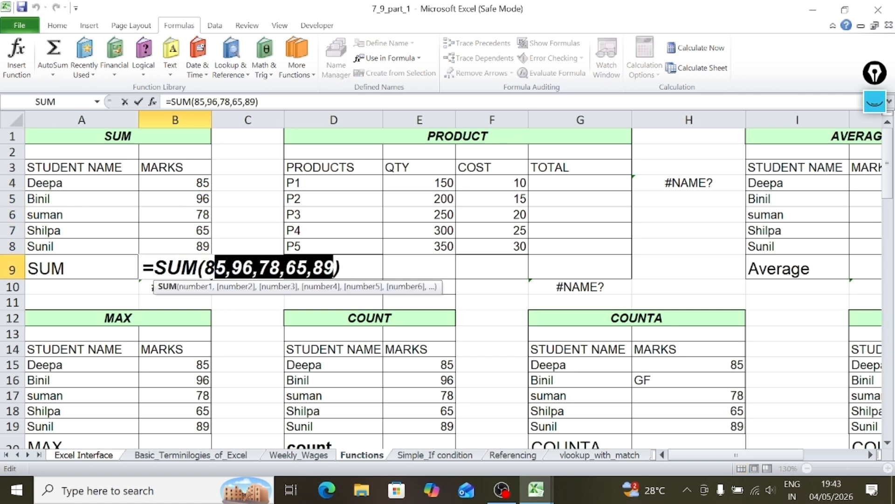
{"action": "key", "text": "BackSpace"}
{"action": "key", "text": "BackSpace"}
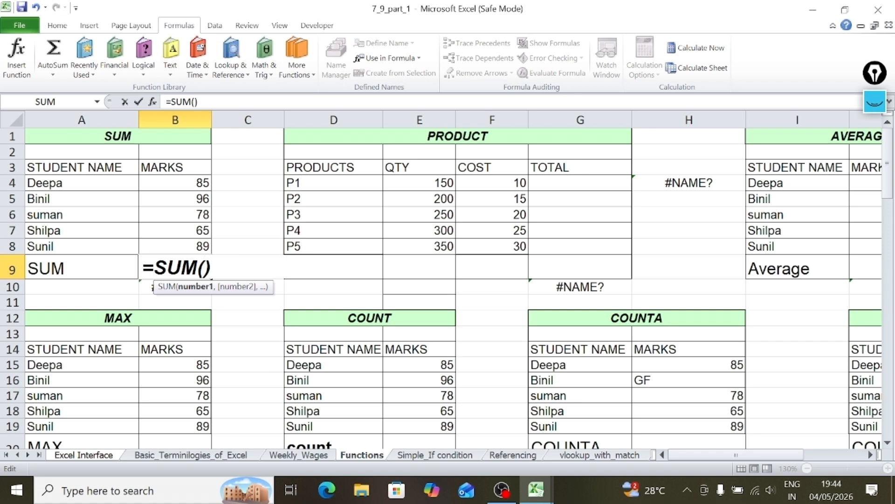
{"action": "key", "text": "Right"}
{"action": "key", "text": "BackSpace"}
Complete the SUM formula in B9 with individual cell references as =SUM(B4,B5,B6,B7,B8).
{"action": "left_click", "coordinate": [180, 182]}
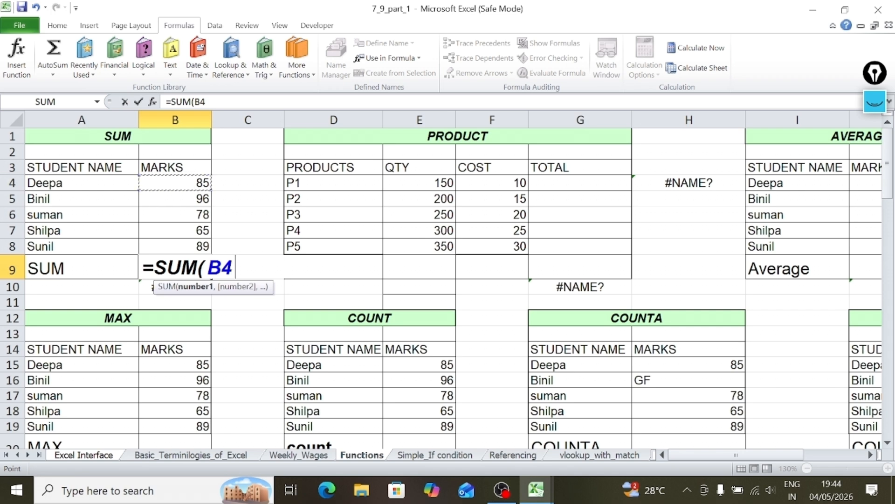
{"action": "type", "text": ","}
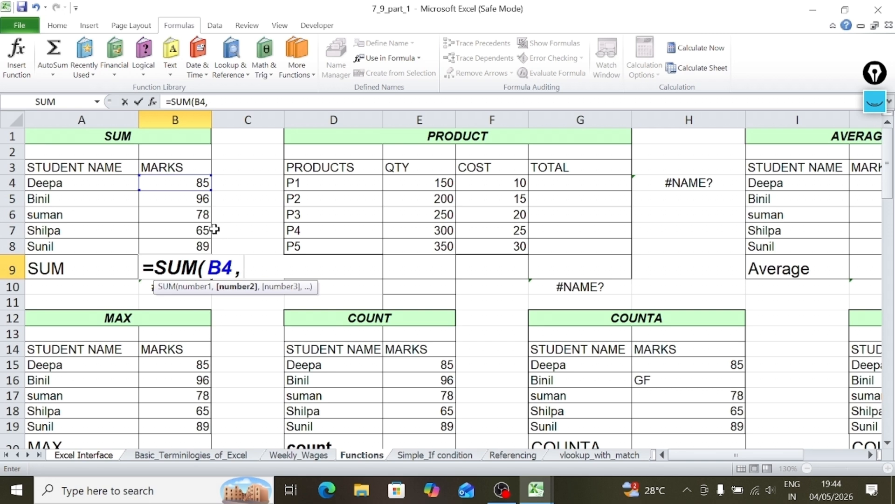
{"action": "left_click", "coordinate": [181, 200]}
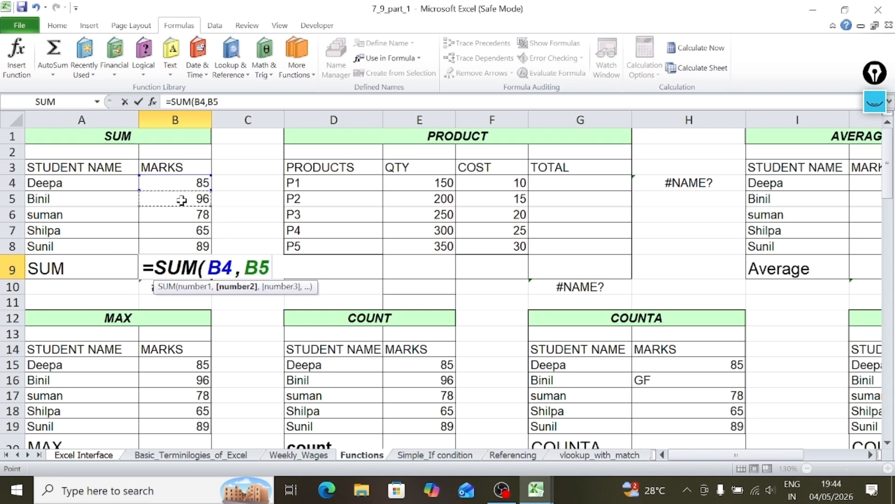
{"action": "type", "text": ","}
{"action": "left_click", "coordinate": [182, 215]}
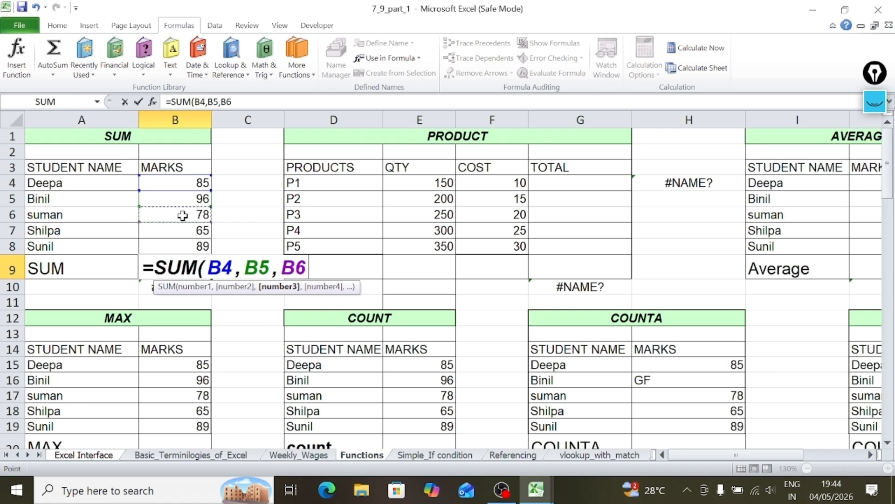
{"action": "type", "text": ","}
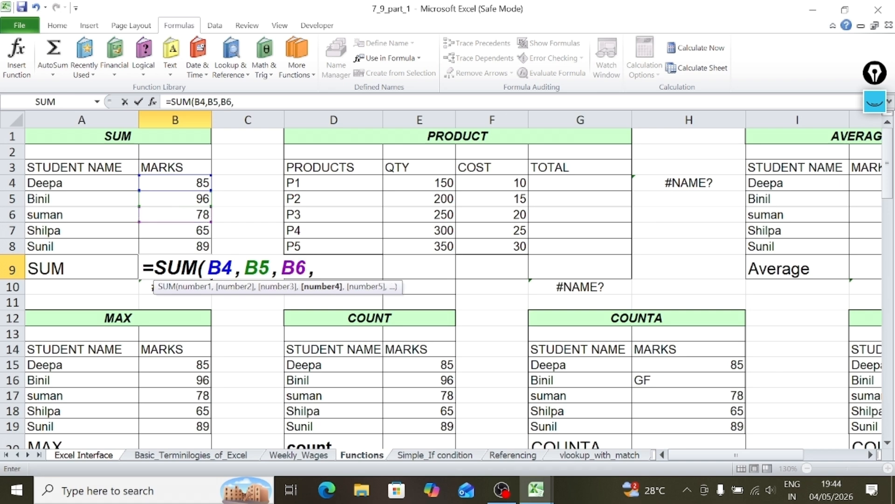
{"action": "left_click", "coordinate": [190, 229]}
{"action": "type", "text": ","}
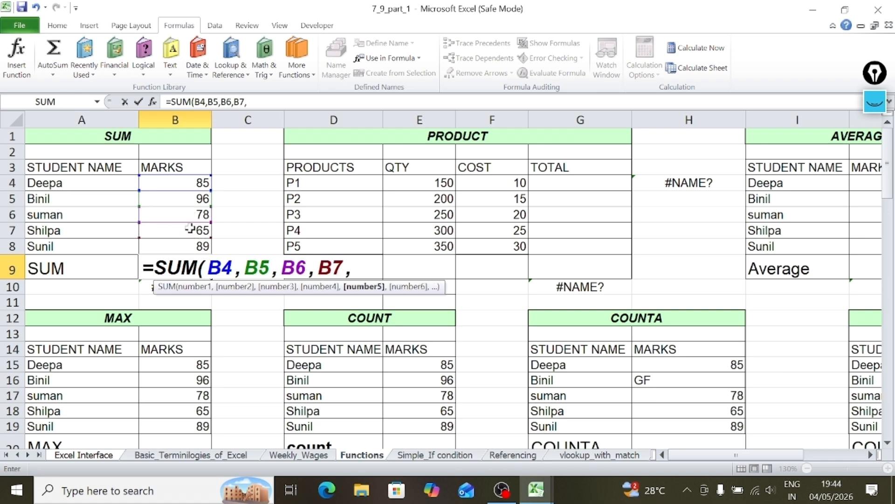
{"action": "left_click", "coordinate": [179, 248]}
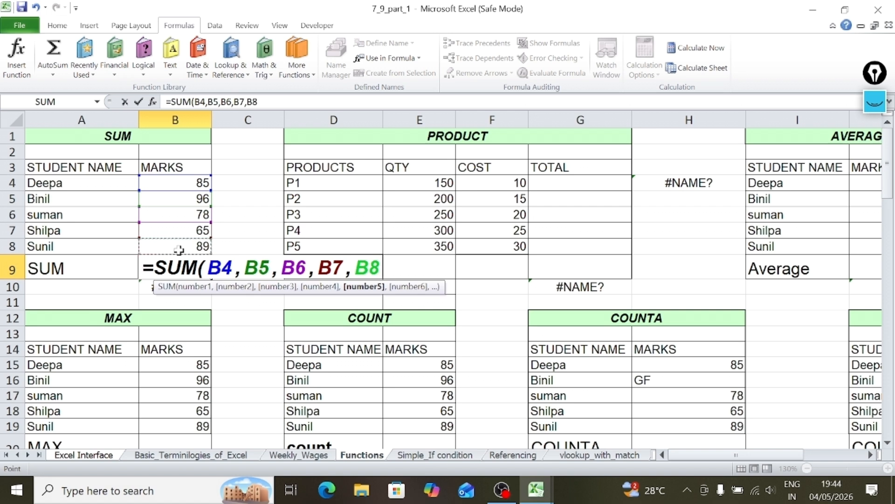
{"action": "type", "text": ")"}
{"action": "key", "text": "Return"}
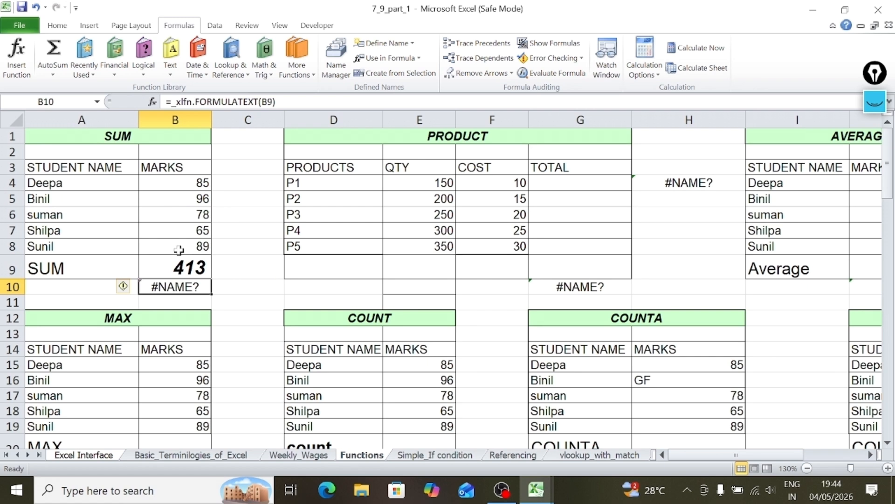
Inspect the finished formula in B9 and the marks range B4:B8 that it refers to.
{"action": "left_click", "coordinate": [157, 264]}
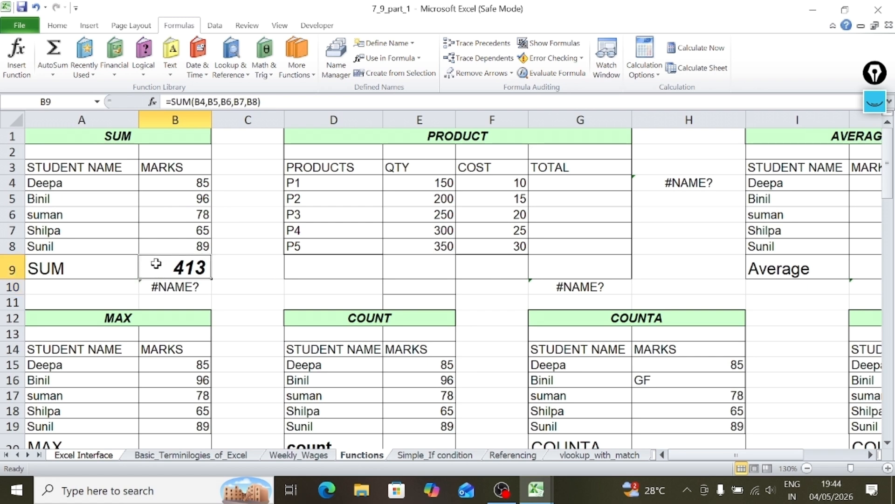
{"action": "left_click", "coordinate": [242, 261]}
{"action": "left_click", "coordinate": [172, 275]}
{"action": "left_click_drag", "start_coordinate": [169, 183], "coordinate": [175, 243]}
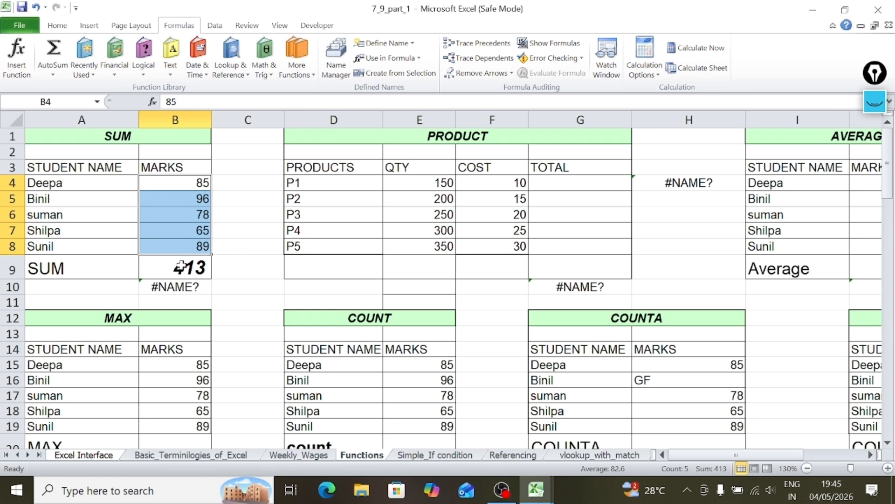
{"action": "left_click", "coordinate": [250, 244]}
{"action": "left_click", "coordinate": [253, 268]}
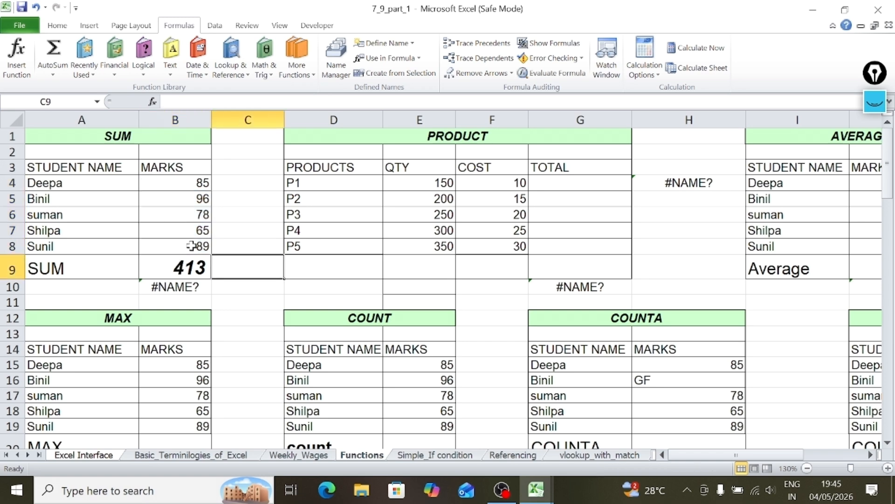
Change the first student's mark in cell B4 to 100 to test the reference-based total.
{"action": "left_click", "coordinate": [177, 182]}
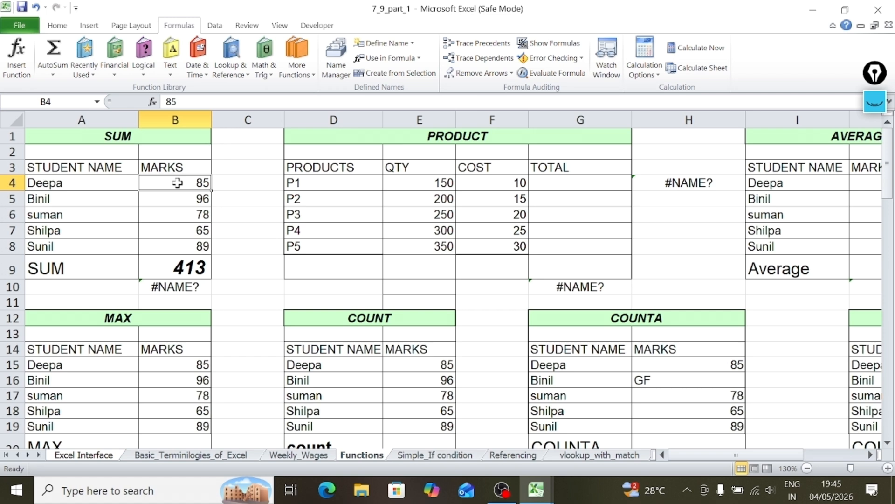
{"action": "type", "text": "100"}
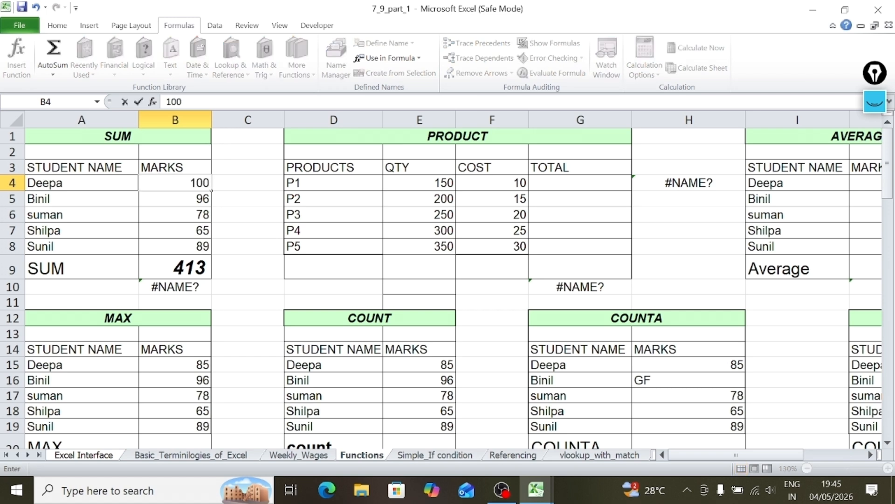
{"action": "key", "text": "Return"}
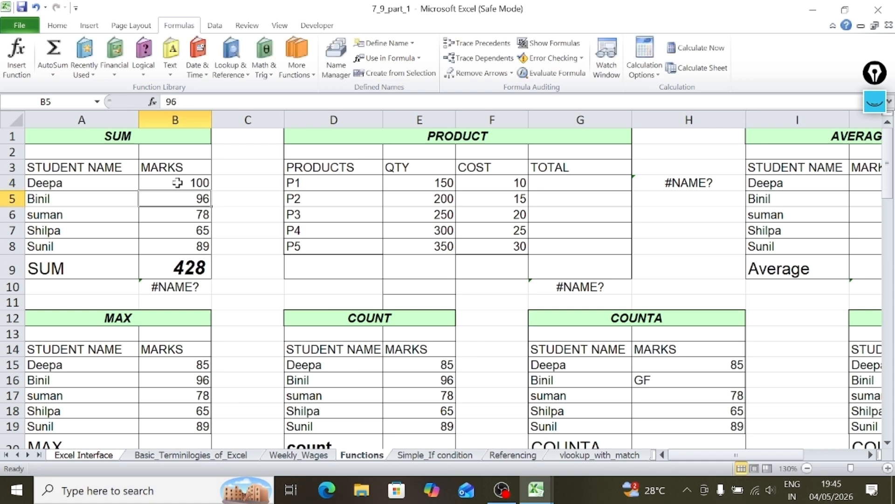
Compare the total formula in B9 with the changed mark in B4.
{"action": "left_click", "coordinate": [166, 267]}
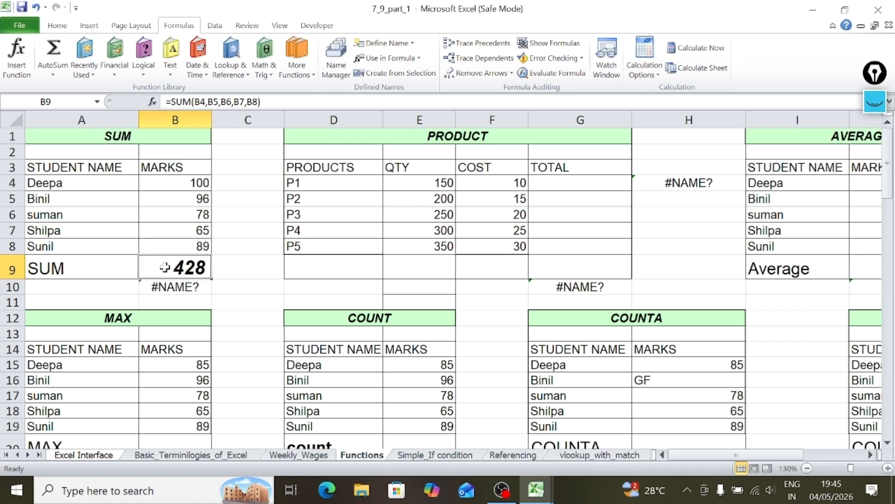
{"action": "left_click", "coordinate": [154, 183]}
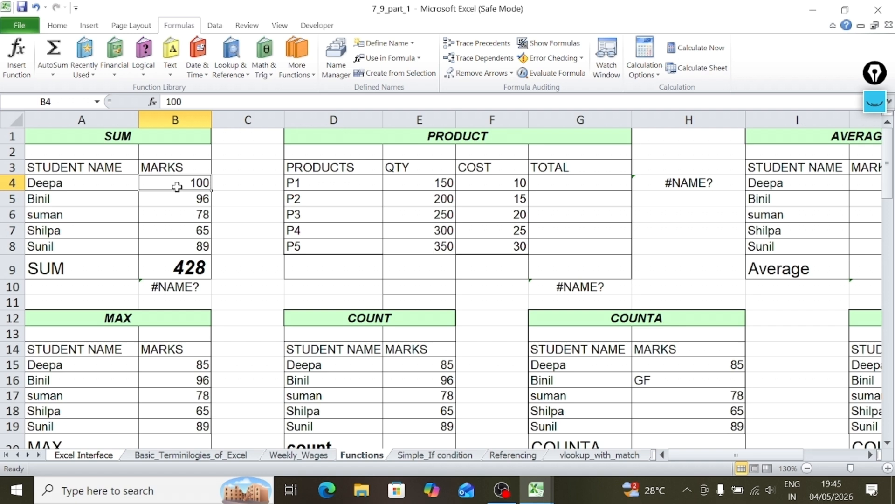
{"action": "left_click", "coordinate": [187, 268]}
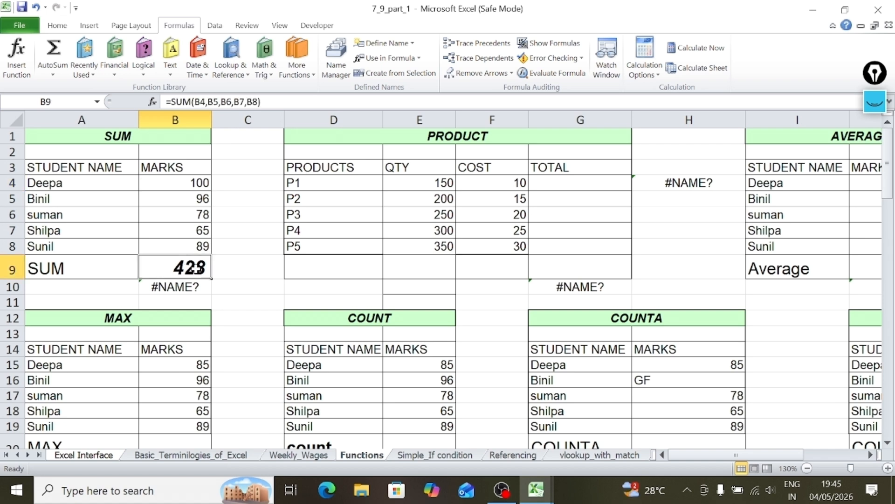
Replace the individual cell references in B9's SUM formula with the marks range, as =SUM(B4:B8).
{"action": "double_click", "coordinate": [188, 266]}
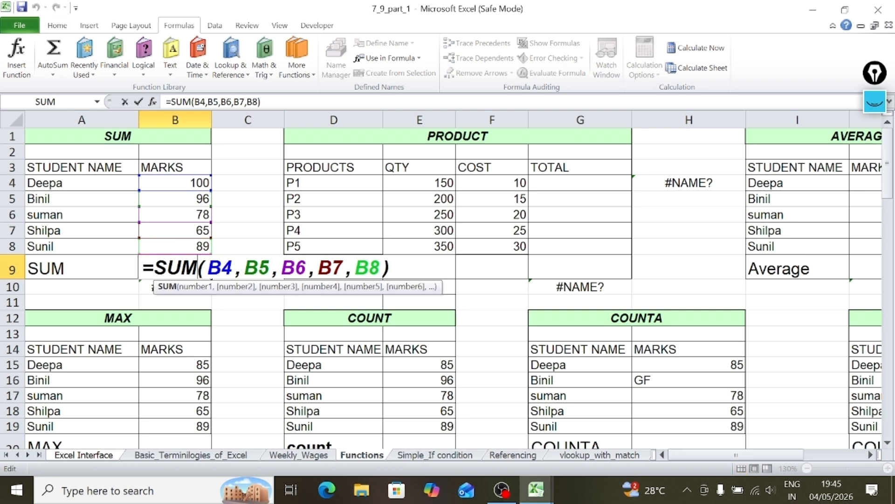
{"action": "left_click_drag", "start_coordinate": [221, 267], "coordinate": [381, 268]}
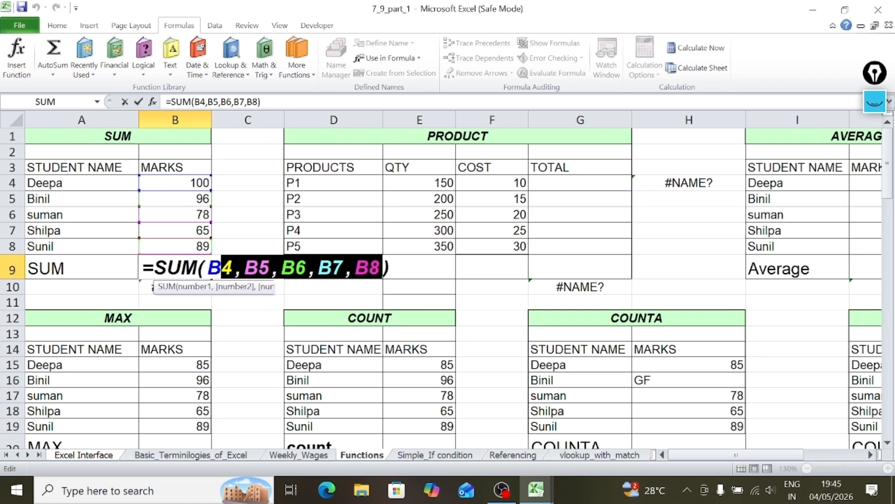
{"action": "key", "text": "BackSpace"}
{"action": "key", "text": "BackSpace"}
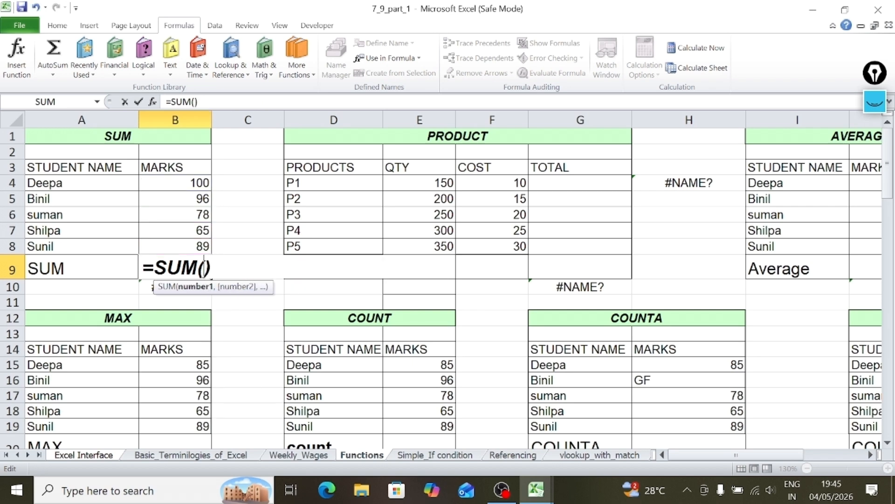
{"action": "left_click", "coordinate": [180, 183]}
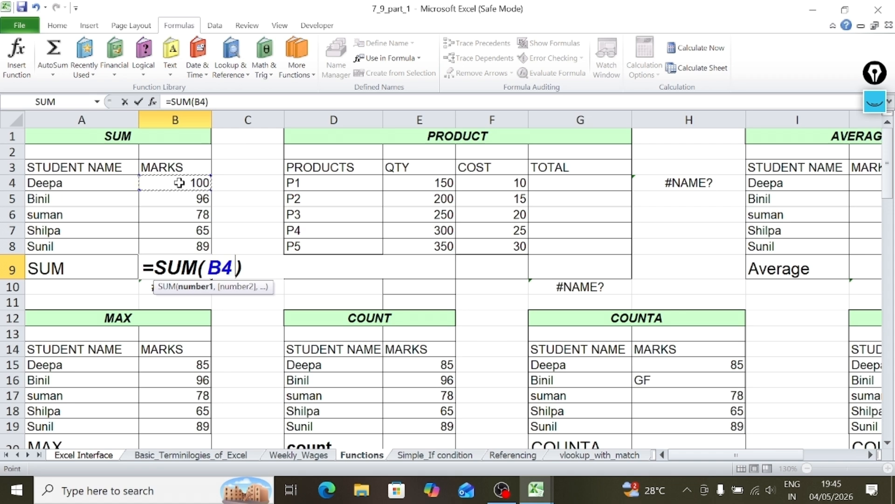
{"action": "left_click_drag", "start_coordinate": [178, 183], "coordinate": [183, 247]}
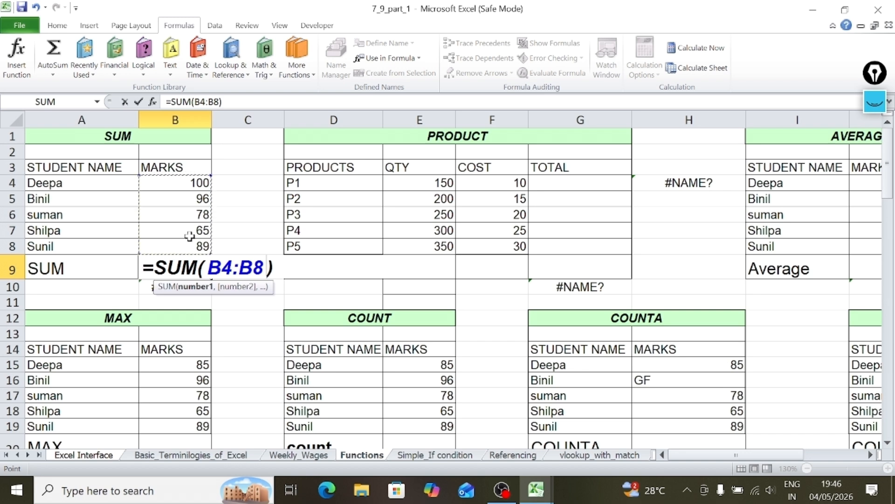
{"action": "key", "text": "Return"}
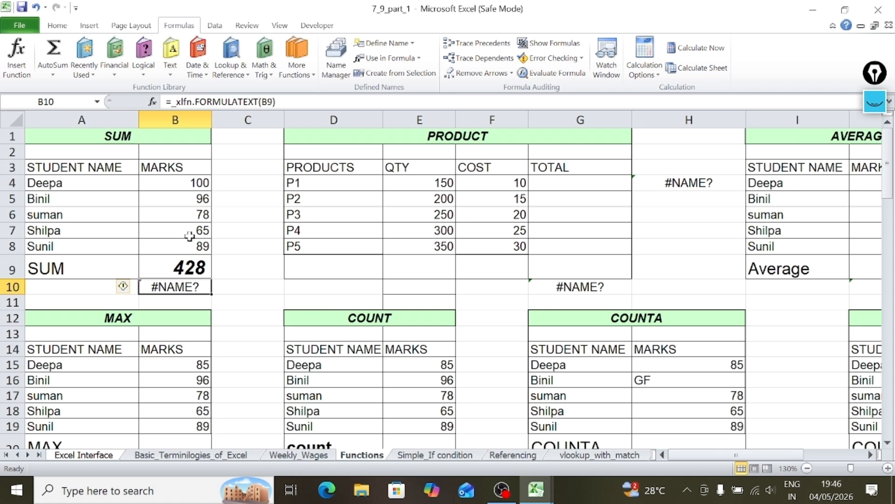
Inspect the range reference inside the SUM formula in B9 and leave the formula as it is.
{"action": "left_click", "coordinate": [166, 271]}
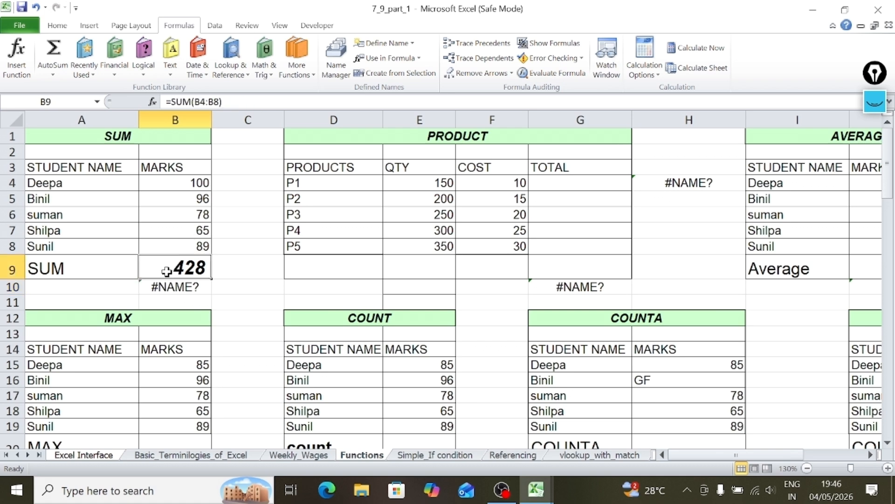
{"action": "double_click", "coordinate": [166, 271]}
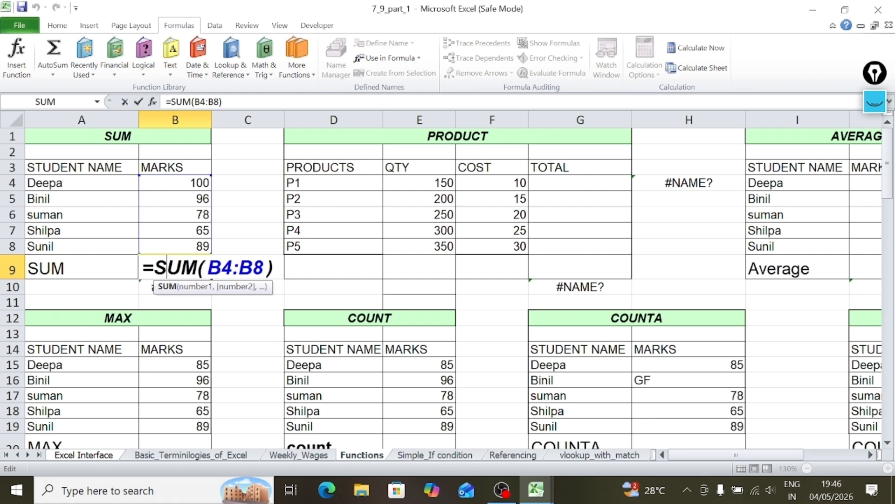
{"action": "left_click_drag", "start_coordinate": [221, 268], "coordinate": [231, 268]}
{"action": "left_click", "coordinate": [238, 269]}
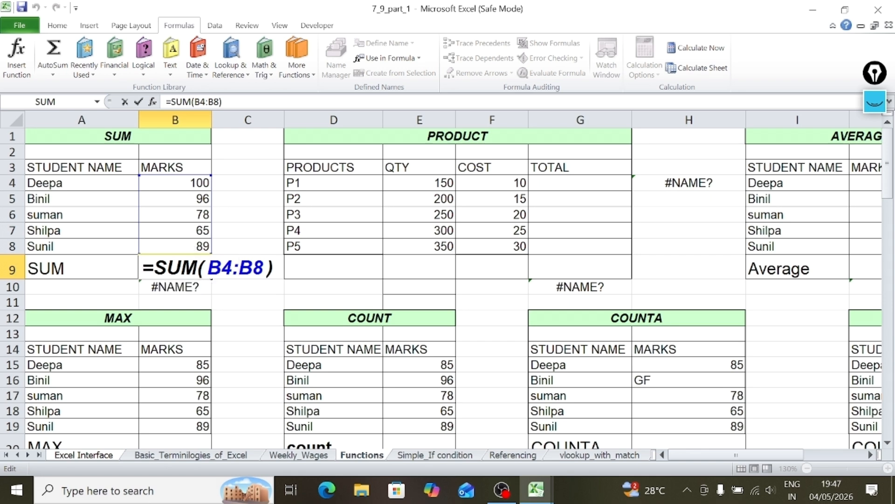
{"action": "key", "text": "Return"}
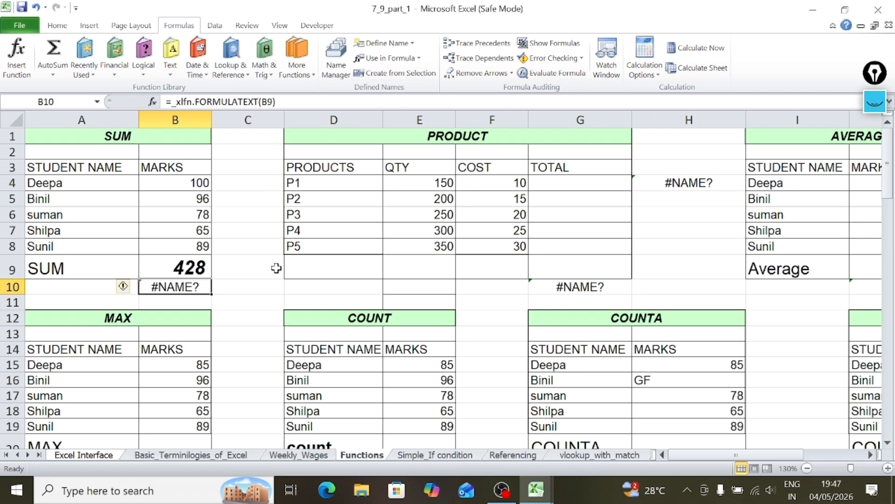
Examine the quantity, cost and total cells for product P1 in the PRODUCT table.
{"action": "left_click", "coordinate": [560, 182]}
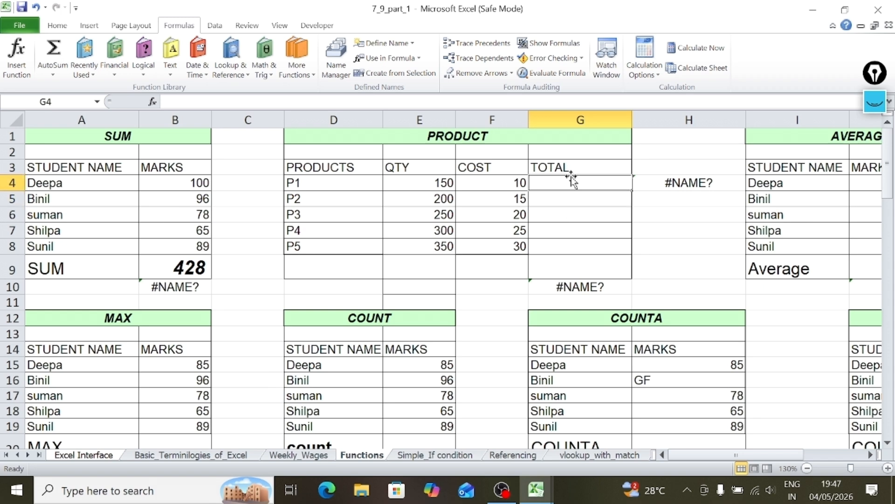
{"action": "left_click", "coordinate": [577, 202]}
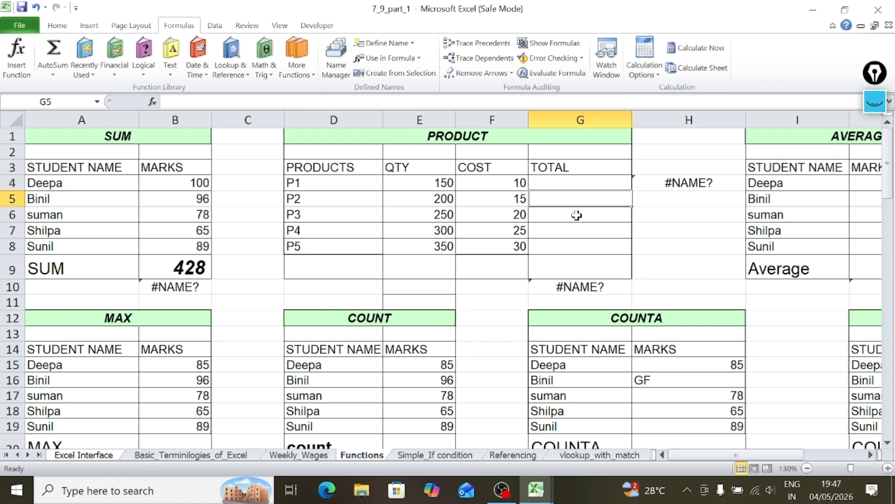
{"action": "left_click", "coordinate": [489, 188]}
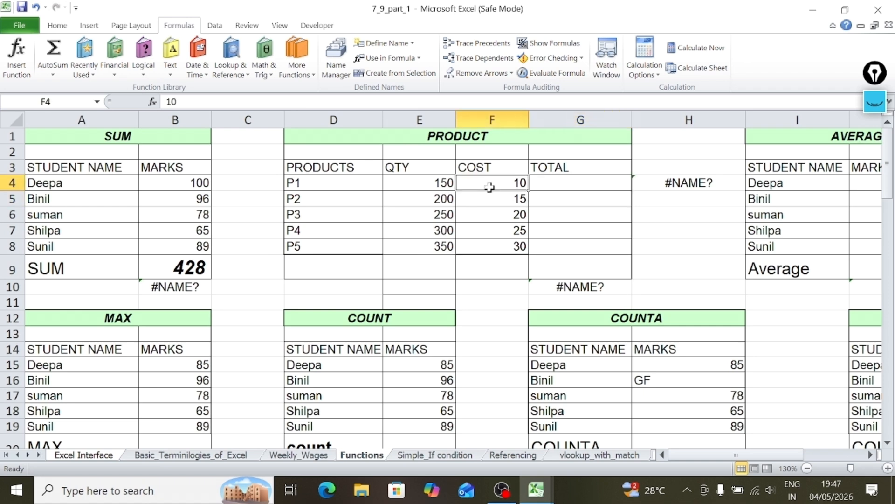
{"action": "left_click", "coordinate": [421, 184]}
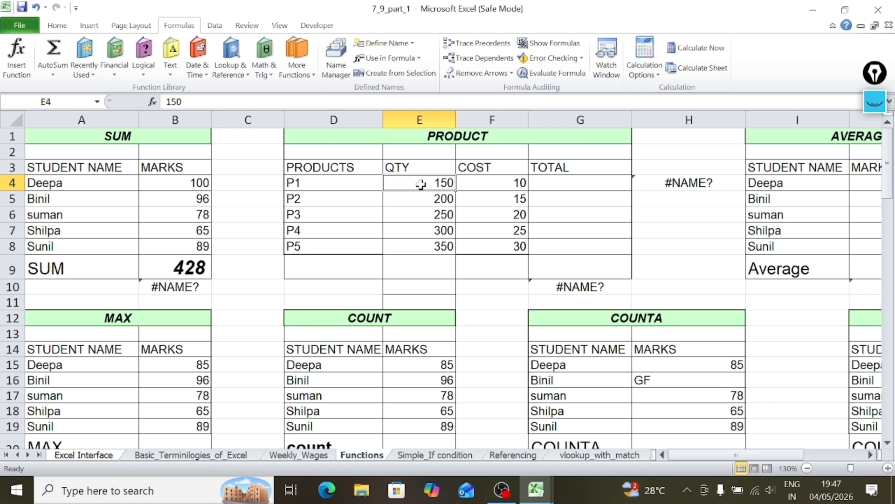
{"action": "left_click", "coordinate": [567, 182]}
{"action": "key", "text": "Return"}
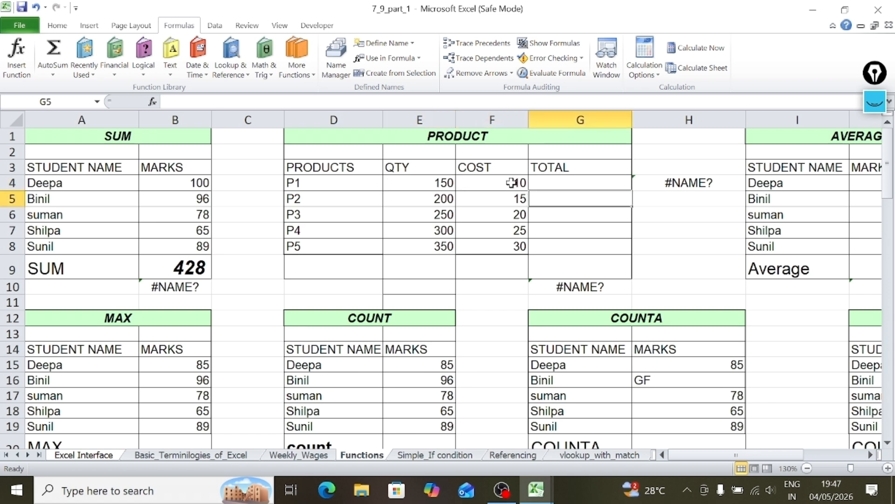
Calculate P1's total in G4 by multiplying quantity and cost with =PRODUCT(E4,F4).
{"action": "left_click", "coordinate": [581, 180]}
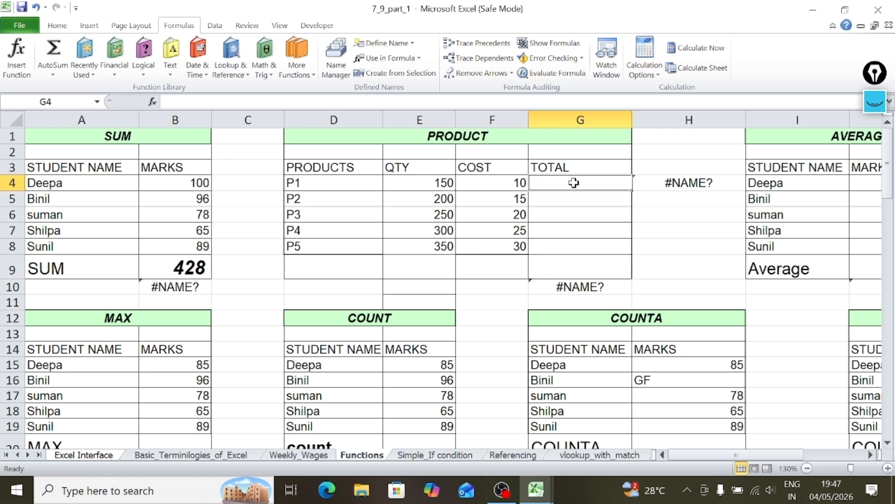
{"action": "type", "text": "="}
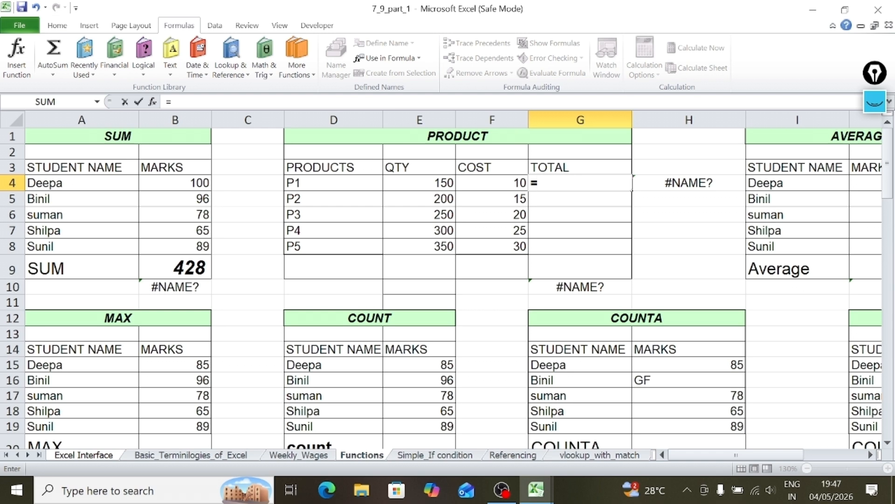
{"action": "type", "text": "pro"}
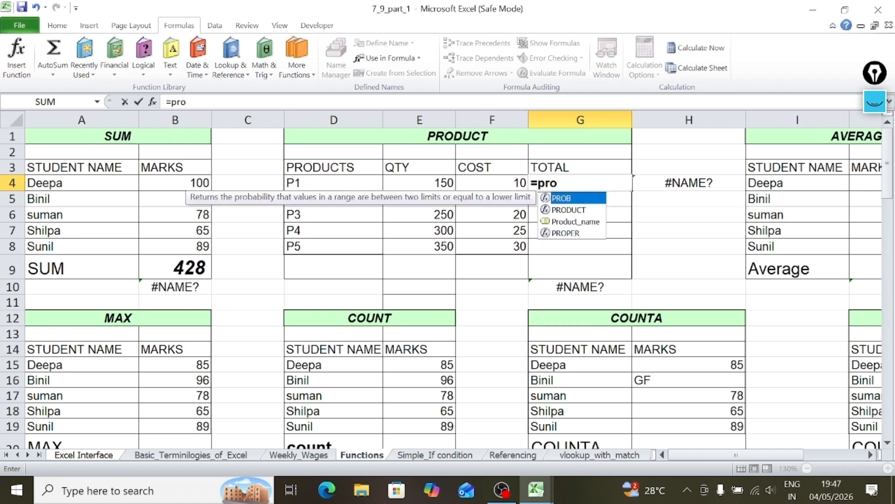
{"action": "type", "text": "duct"}
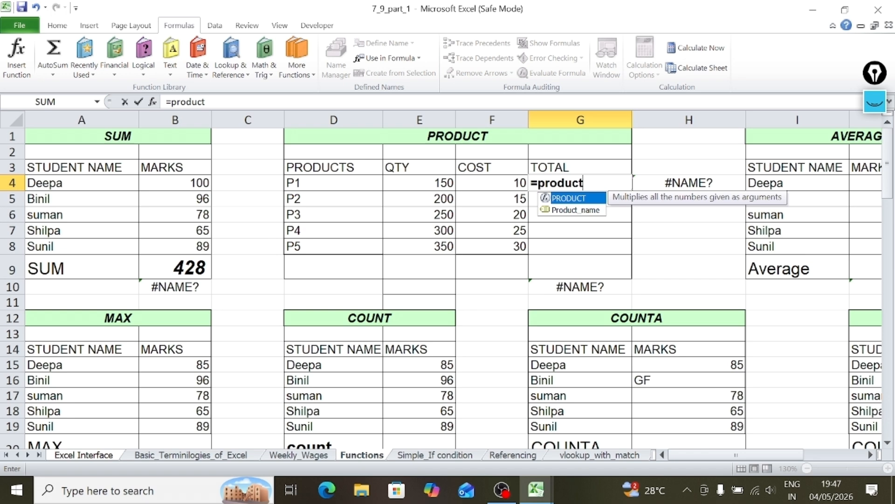
{"action": "type", "text": "("}
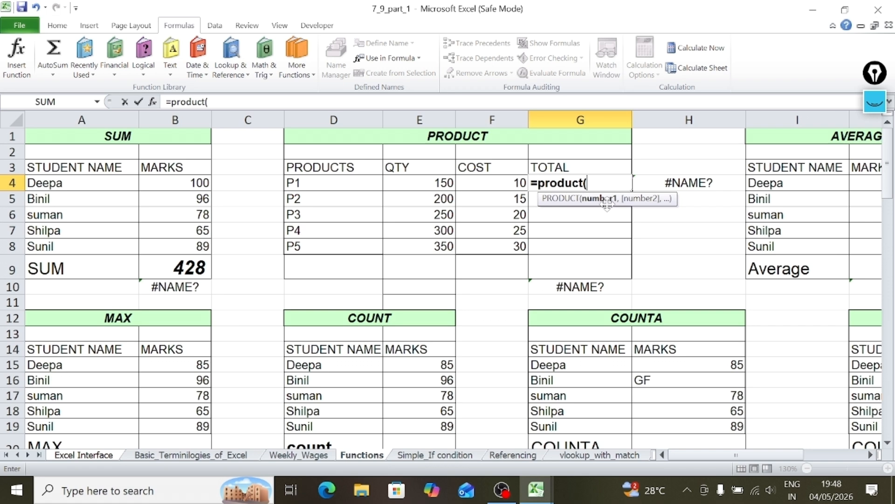
{"action": "left_click", "coordinate": [418, 183]}
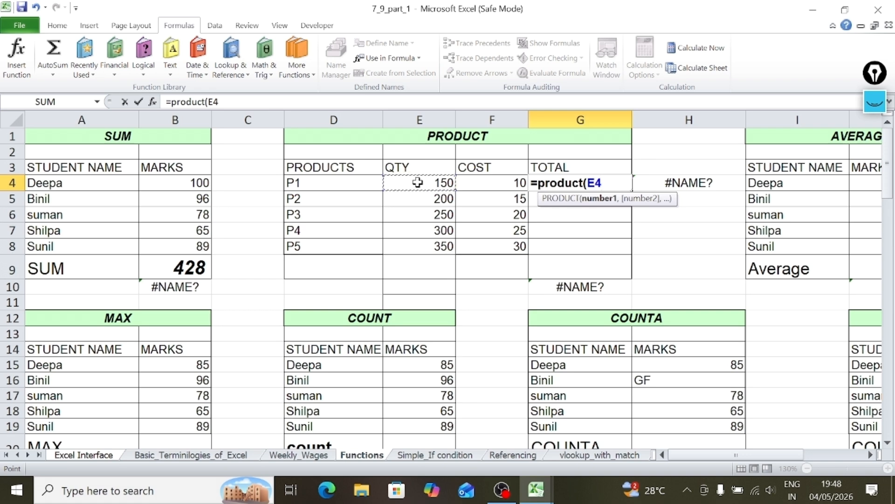
{"action": "type", "text": ","}
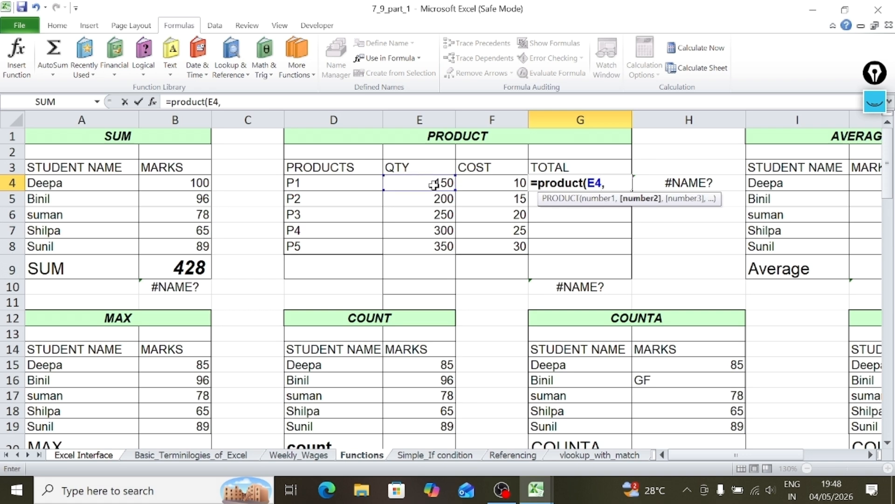
{"action": "left_click", "coordinate": [483, 183]}
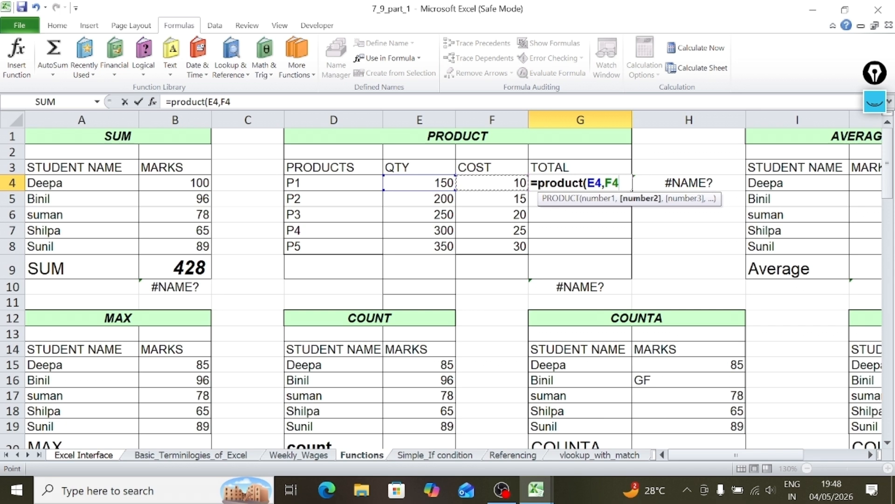
{"action": "type", "text": ")"}
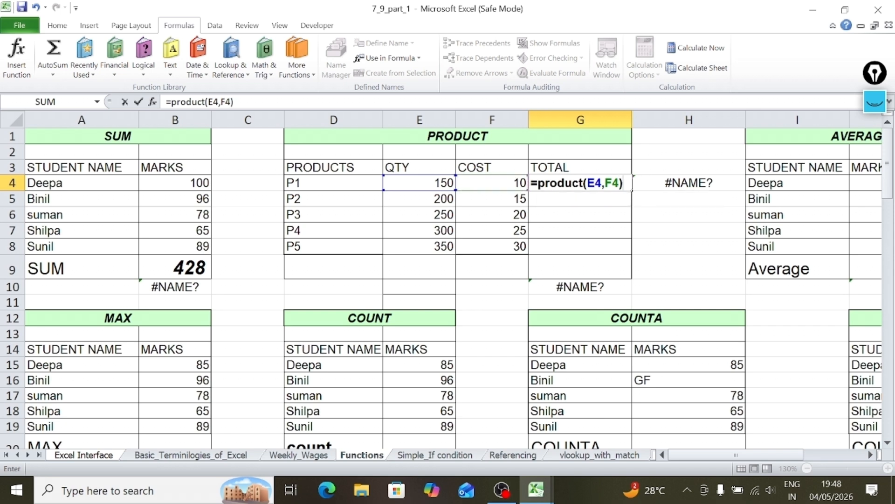
{"action": "key", "text": "Return"}
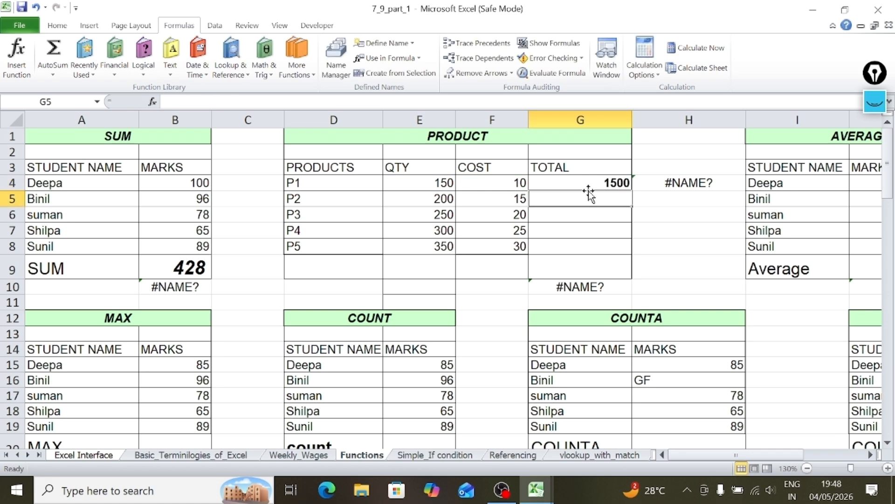
Fill the PRODUCT formula from G4 down to G8 to calculate the totals for products P2 to P5.
{"action": "left_click", "coordinate": [610, 221]}
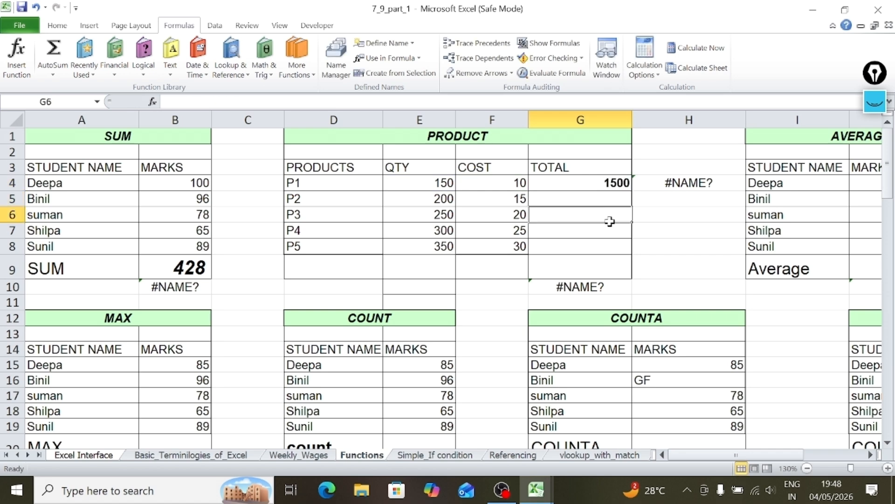
{"action": "left_click", "coordinate": [580, 197]}
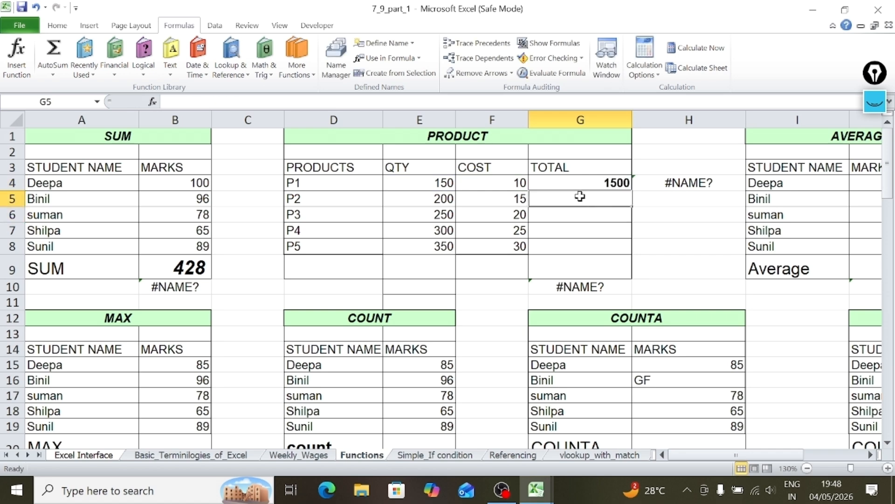
{"action": "left_click", "coordinate": [603, 211]}
{"action": "left_click", "coordinate": [590, 185]}
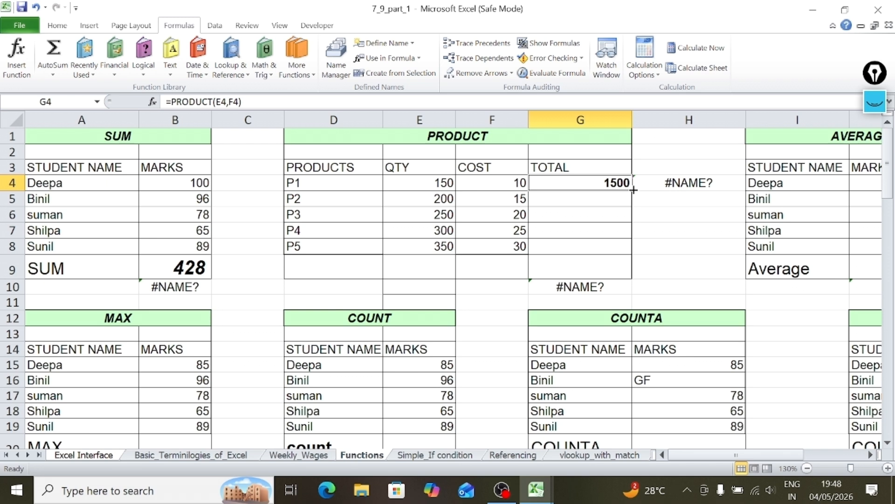
{"action": "left_click_drag", "start_coordinate": [632, 190], "coordinate": [632, 190]}
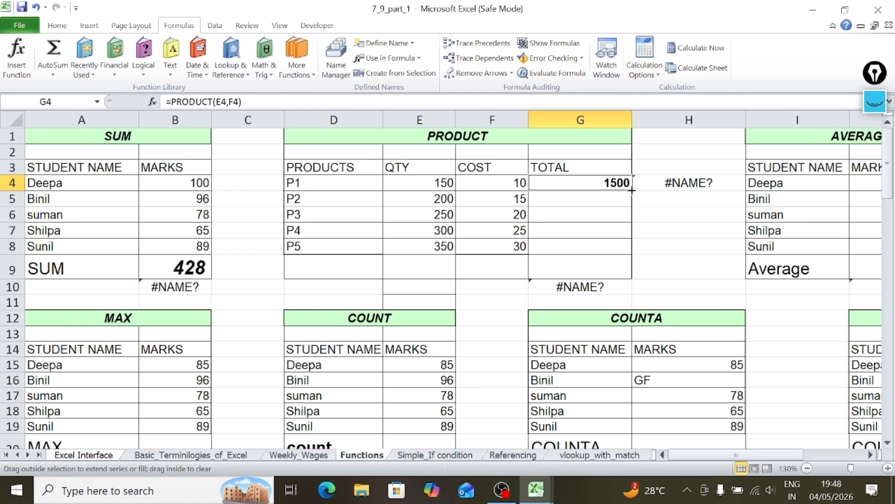
{"action": "left_click_drag", "start_coordinate": [632, 191], "coordinate": [631, 256]}
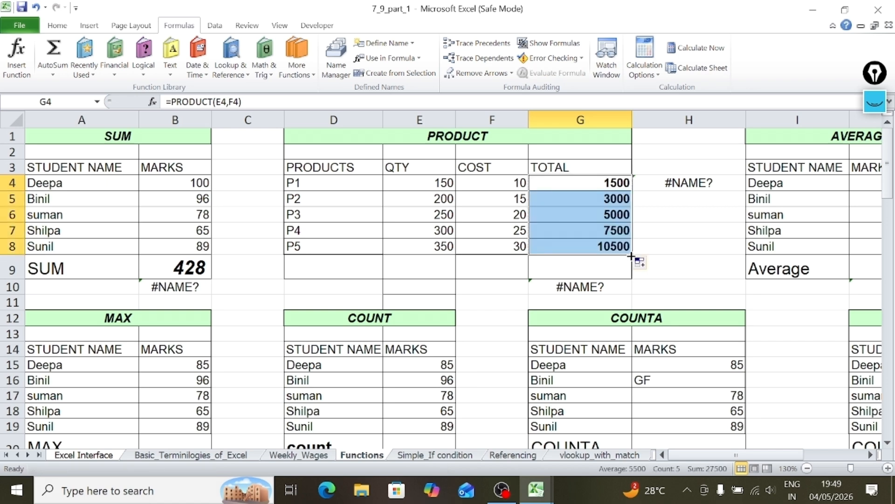
Check the PRODUCT formula in G4 against the quantity in E4 and the cost in F4.
{"action": "left_click", "coordinate": [674, 212]}
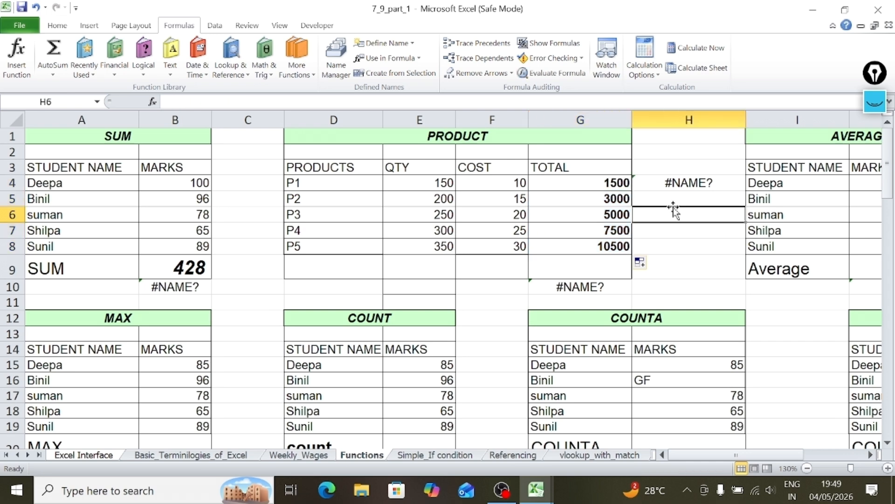
{"action": "left_click", "coordinate": [589, 180]}
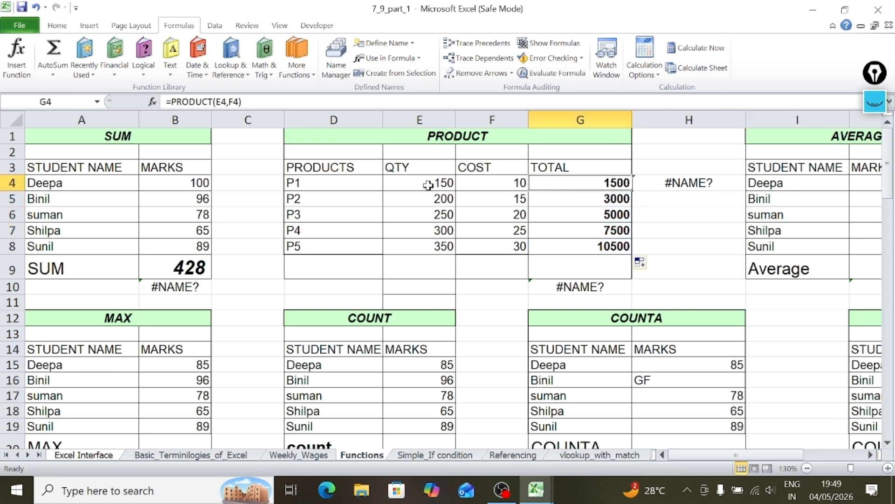
{"action": "left_click", "coordinate": [414, 186]}
{"action": "left_click", "coordinate": [475, 190]}
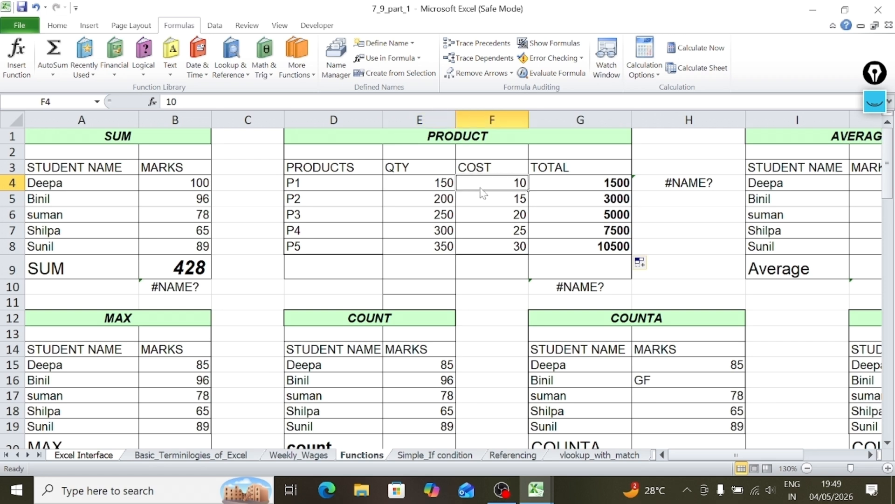
Compare the PRODUCT formulas in G4 and G5 and recheck P1's quantity and cost cells.
{"action": "left_click", "coordinate": [578, 182]}
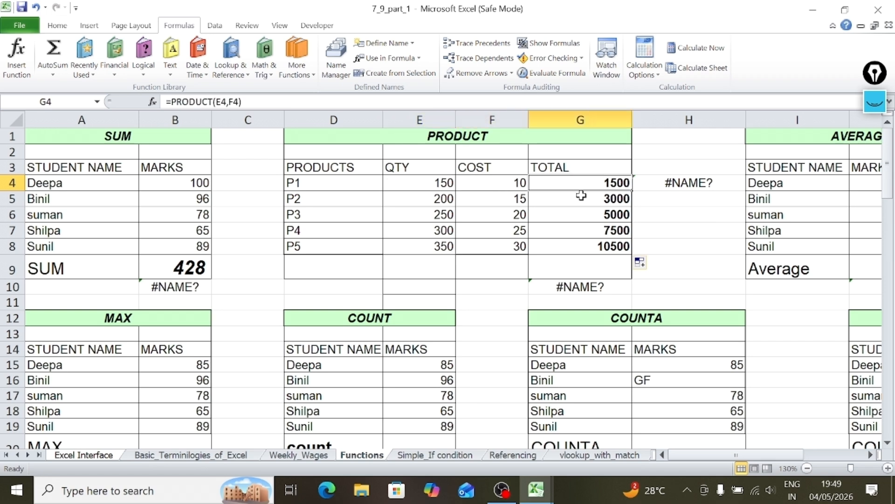
{"action": "left_click", "coordinate": [583, 200]}
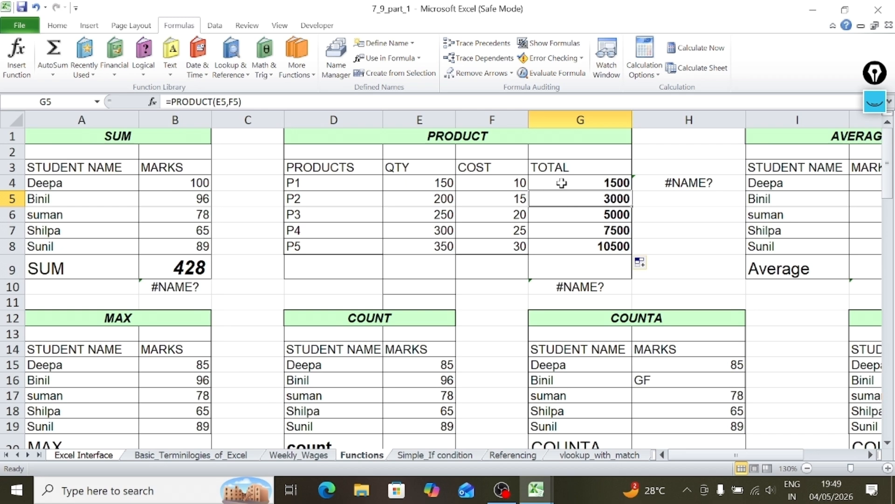
{"action": "left_click", "coordinate": [424, 180]}
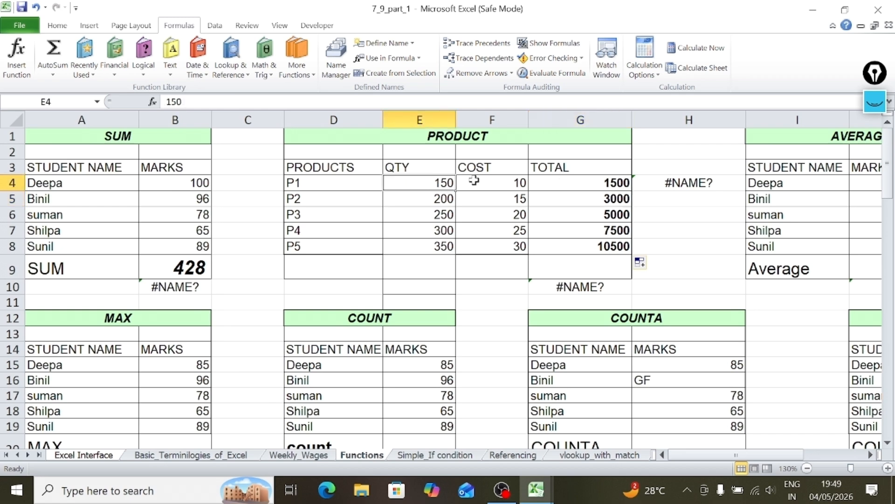
{"action": "left_click", "coordinate": [478, 180]}
{"action": "left_click", "coordinate": [574, 190]}
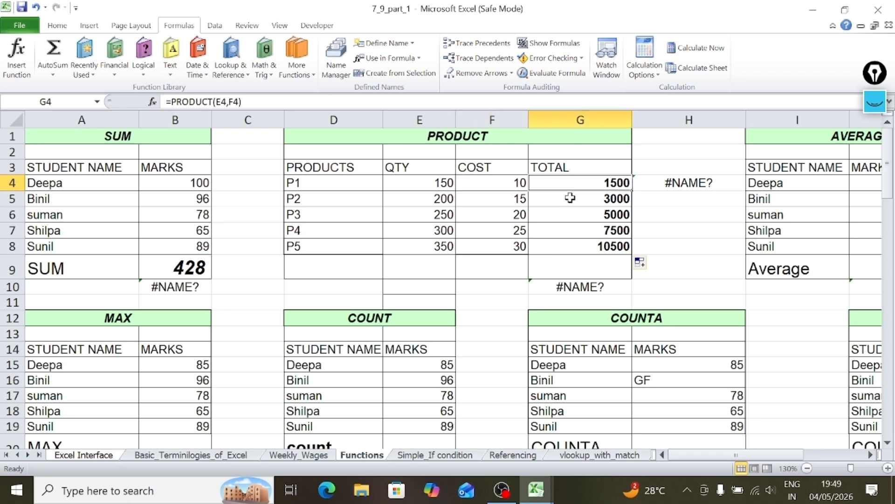
Examine the AVERAGE table's result cell J9 and its marks in J4:J8.
{"action": "left_click", "coordinate": [487, 192]}
{"action": "key", "text": "Right"}
{"action": "key", "text": "Right"}
{"action": "key", "text": "Right"}
{"action": "key", "text": "Right"}
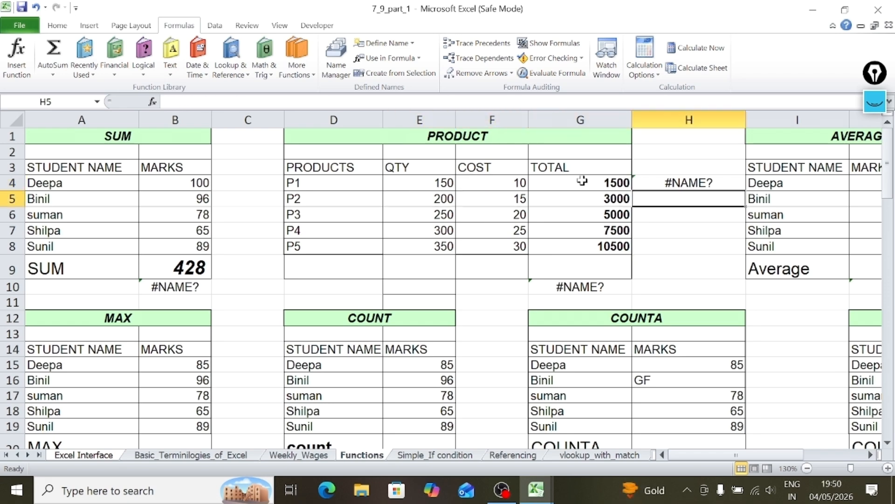
{"action": "key", "text": "Right"}
{"action": "key", "text": "Right"}
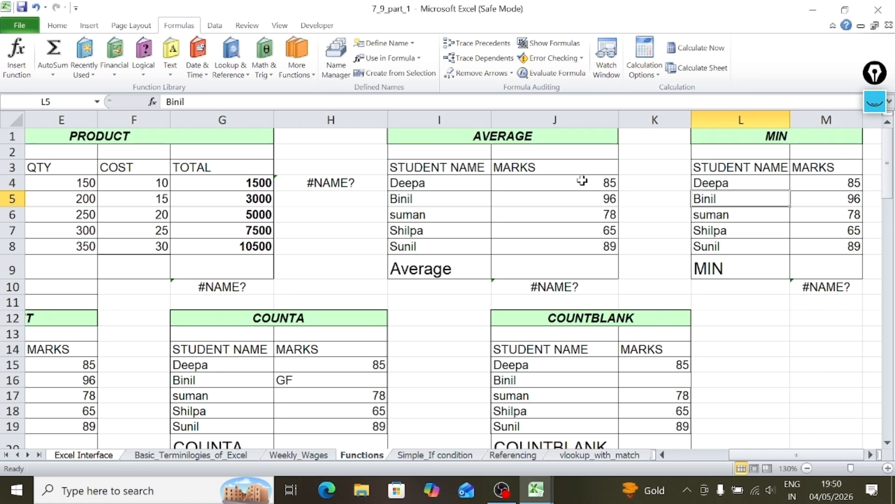
{"action": "left_click", "coordinate": [576, 269]}
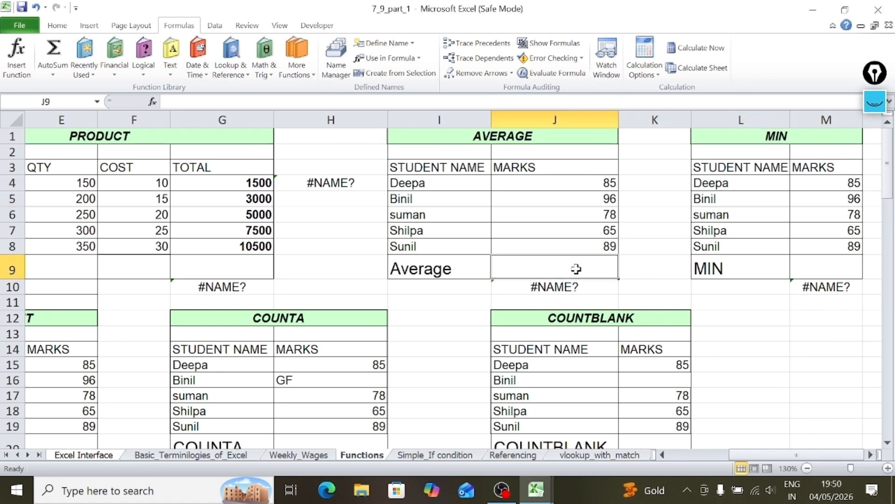
{"action": "left_click_drag", "start_coordinate": [576, 180], "coordinate": [565, 250]}
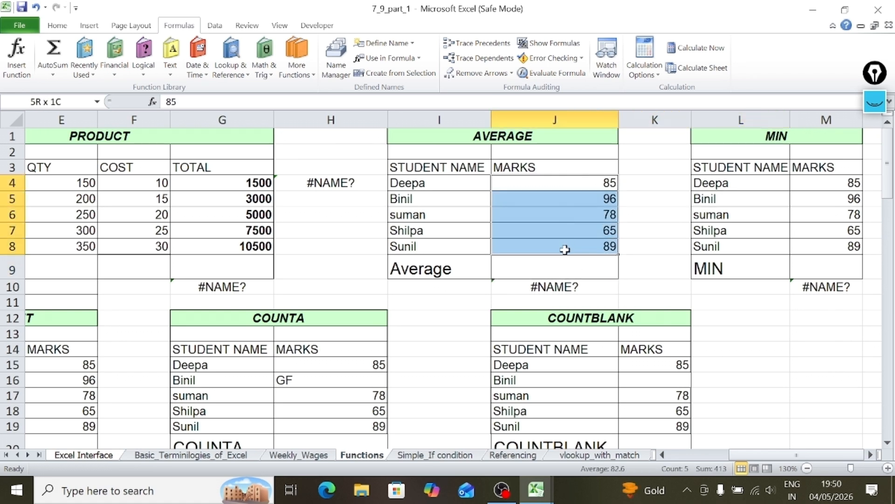
Calculate the students' average marks in J9 with =AVERAGE(J4:J8).
{"action": "left_click", "coordinate": [547, 262]}
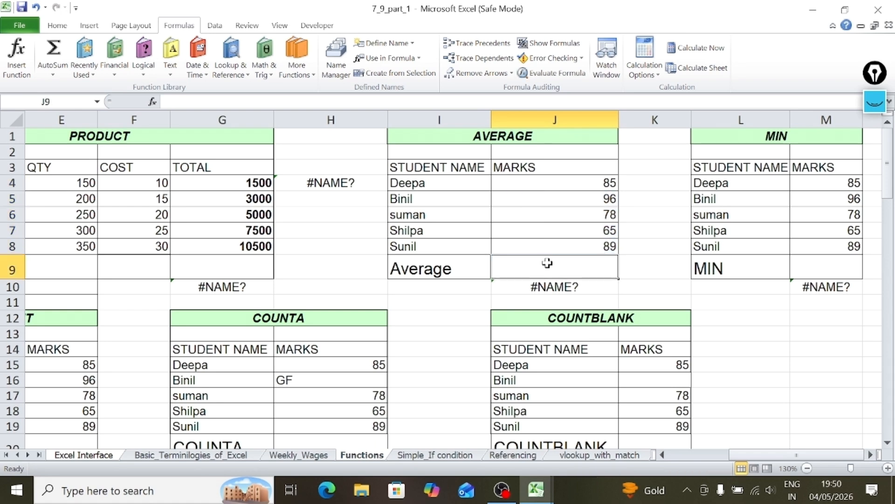
{"action": "type", "text": "="}
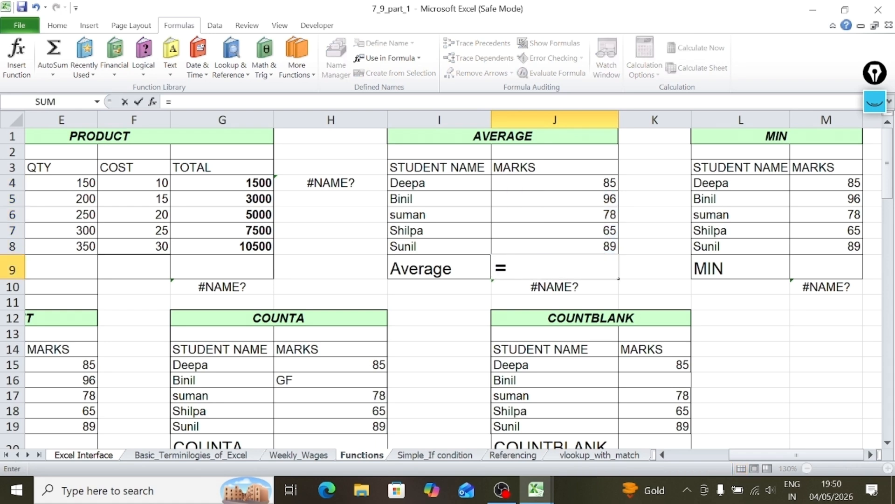
{"action": "type", "text": "ave"}
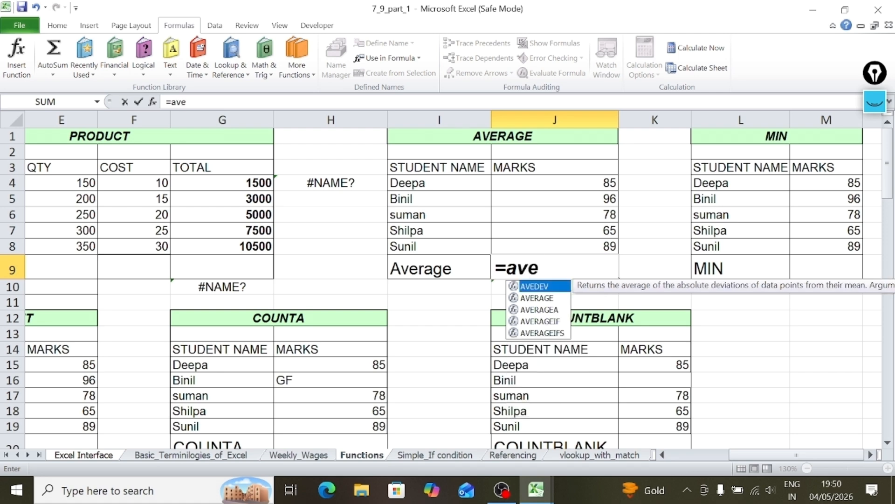
{"action": "double_click", "coordinate": [552, 298]}
{"action": "left_click_drag", "start_coordinate": [578, 183], "coordinate": [579, 241]}
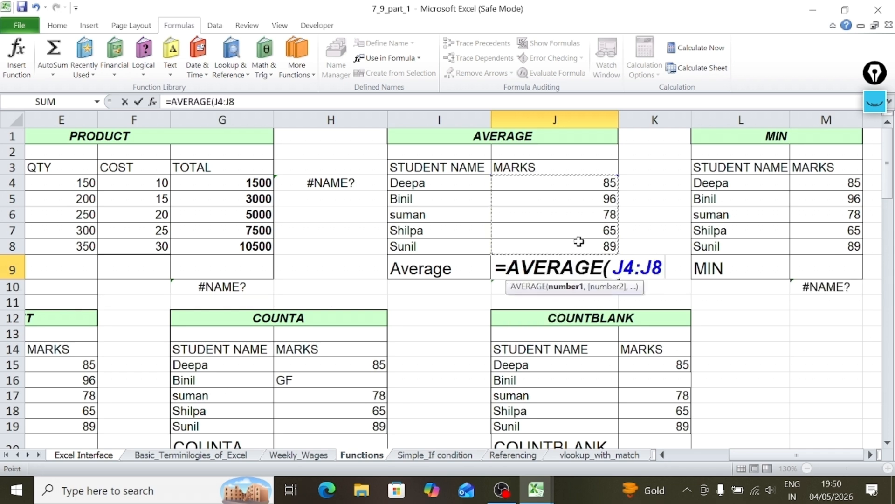
{"action": "type", "text": ")"}
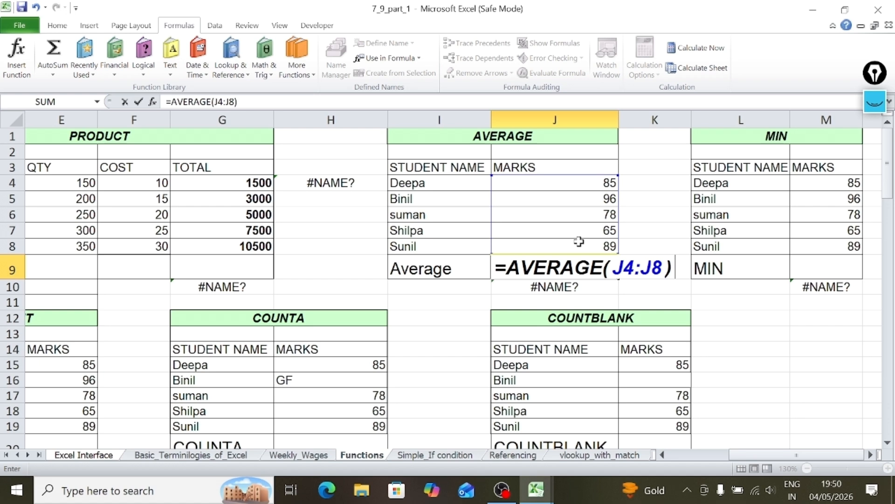
{"action": "key", "text": "Return"}
{"action": "left_click", "coordinate": [546, 262]}
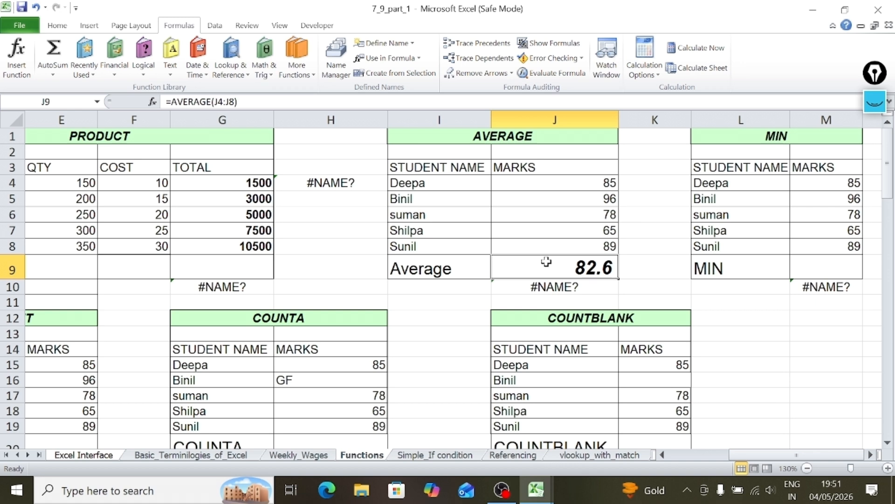
Go through the individual marks in J4 to J8 and check them against the AVERAGE formula in J9.
{"action": "key", "text": "Right"}
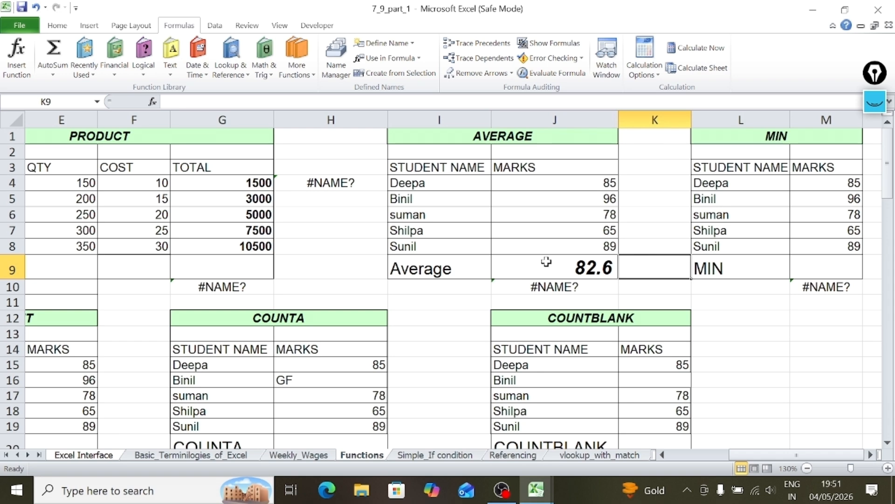
{"action": "key", "text": "Left"}
{"action": "key", "text": "Up"}
{"action": "key", "text": "Up"}
{"action": "key", "text": "Up"}
{"action": "key", "text": "Up"}
{"action": "key", "text": "Up"}
{"action": "key", "text": "Up"}
{"action": "key", "text": "Up"}
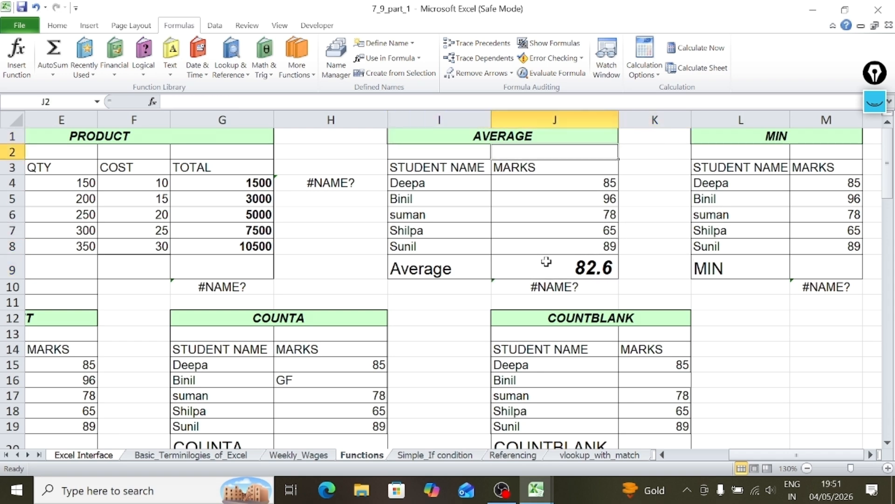
{"action": "key", "text": "Down"}
{"action": "key", "text": "Down"}
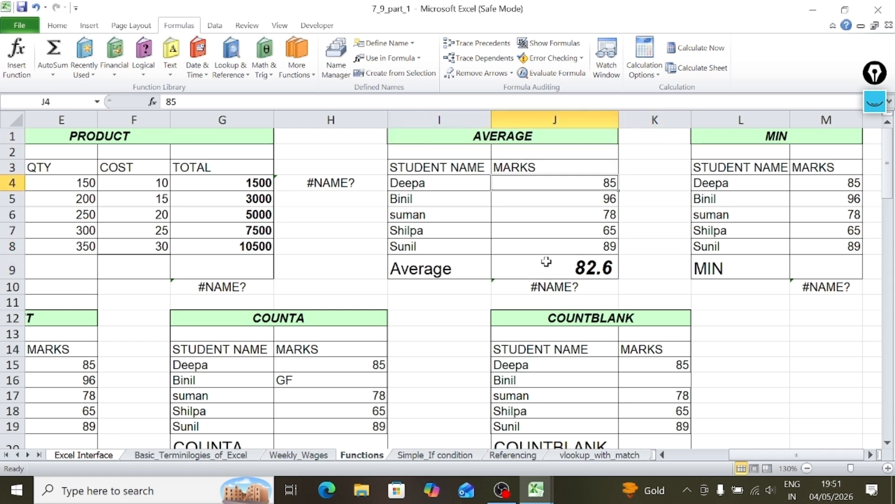
{"action": "left_click", "coordinate": [575, 197]}
{"action": "left_click", "coordinate": [570, 215]}
{"action": "left_click", "coordinate": [569, 230]}
{"action": "left_click", "coordinate": [569, 246]}
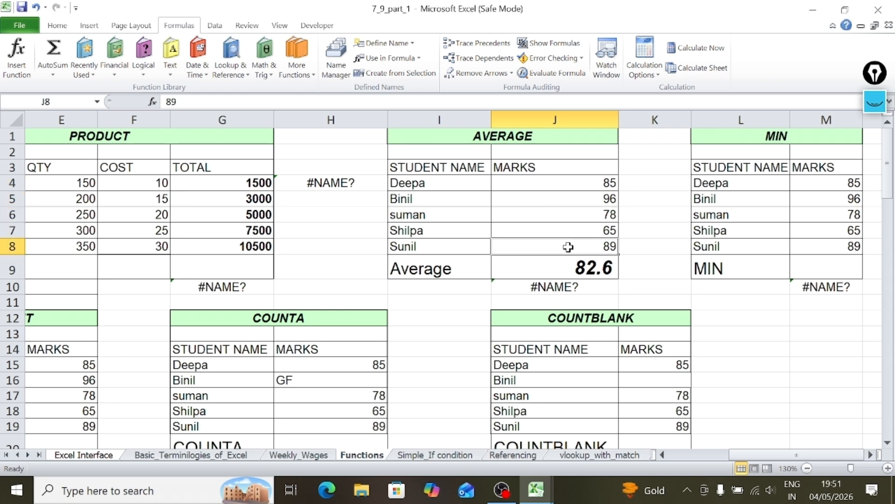
{"action": "left_click", "coordinate": [579, 184]}
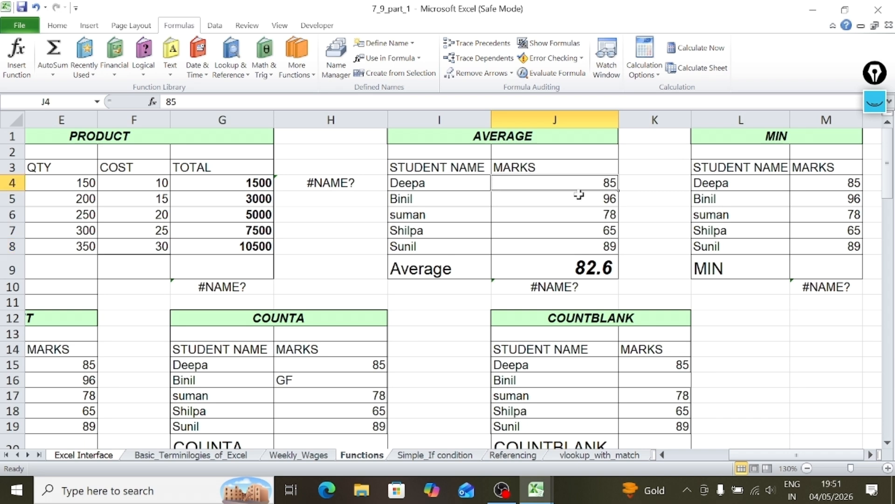
{"action": "left_click", "coordinate": [579, 201]}
{"action": "left_click", "coordinate": [579, 216]}
{"action": "left_click", "coordinate": [578, 231]}
{"action": "left_click", "coordinate": [578, 247]}
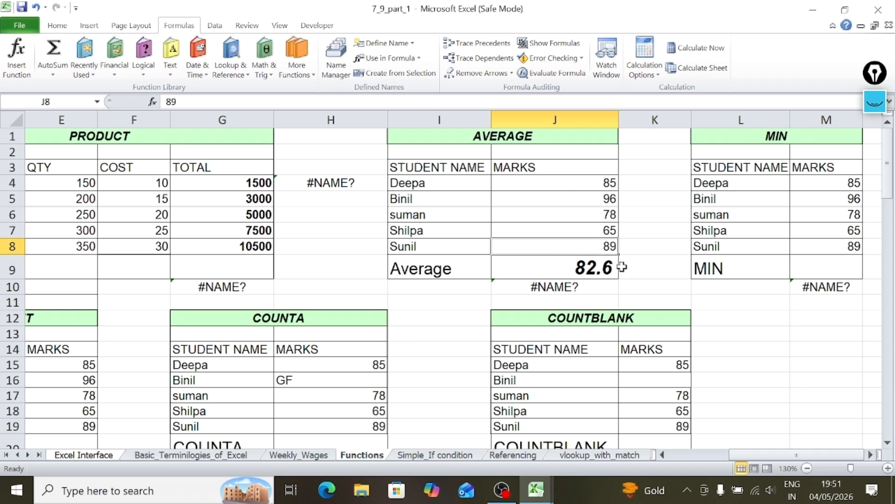
{"action": "left_click", "coordinate": [546, 265]}
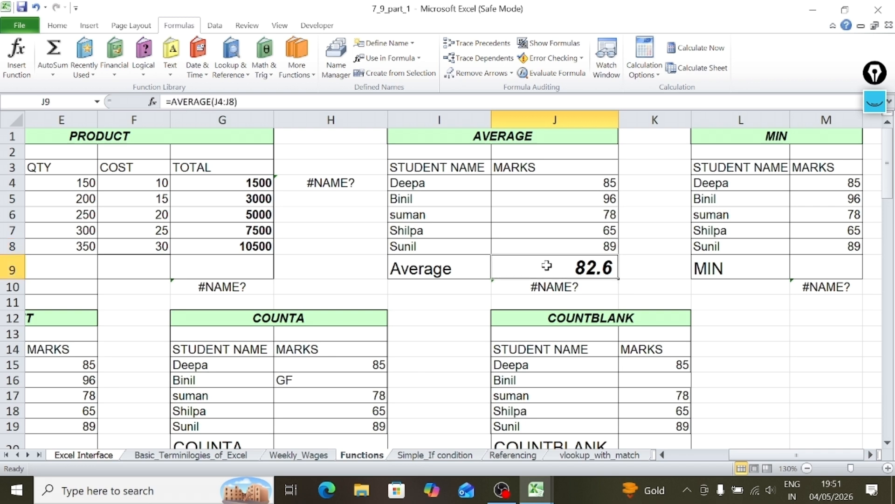
Find the lowest marks in the MIN table by entering =MIN(M4:M8) in M9.
{"action": "key", "text": "Right"}
{"action": "key", "text": "Right"}
{"action": "key", "text": "Right"}
{"action": "key", "text": "Right"}
{"action": "key", "text": "Right"}
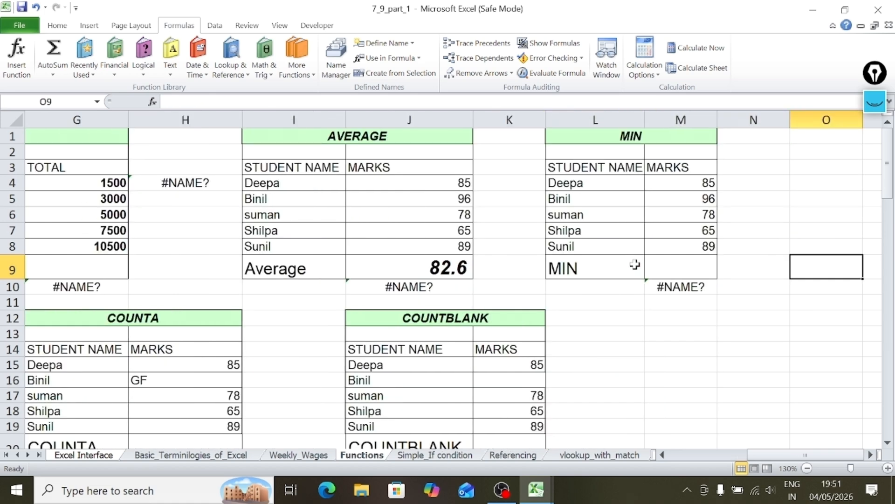
{"action": "left_click", "coordinate": [677, 265]}
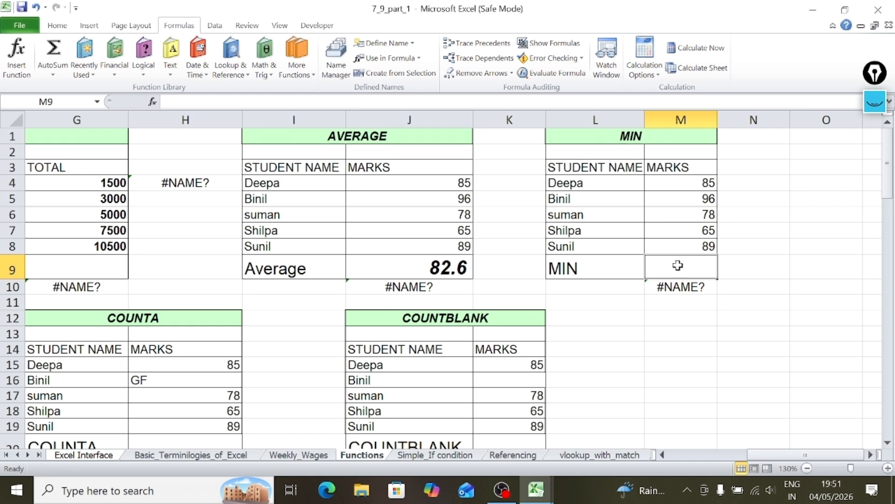
{"action": "type", "text": "=min"}
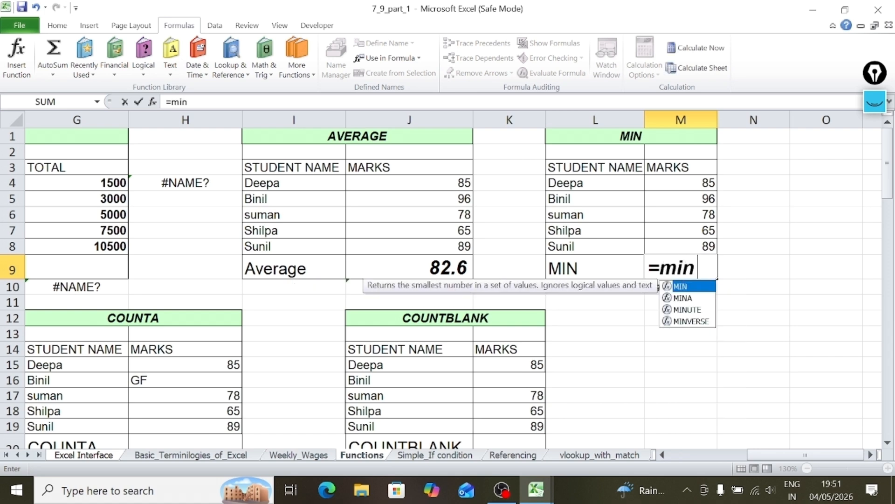
{"action": "type", "text": "("}
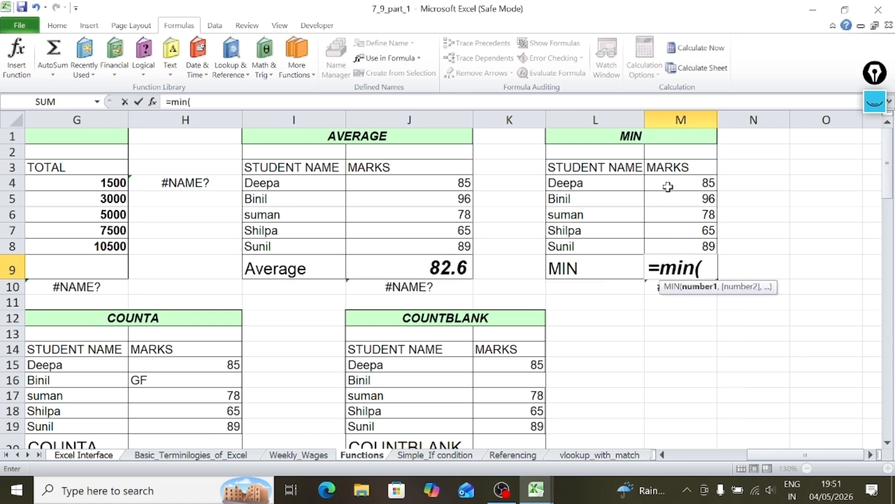
{"action": "left_click_drag", "start_coordinate": [671, 183], "coordinate": [678, 251]}
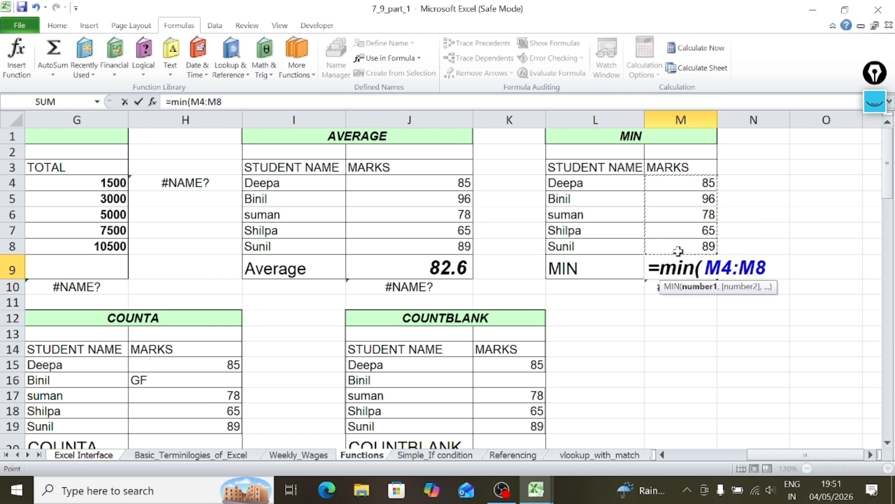
{"action": "type", "text": ")"}
{"action": "key", "text": "Return"}
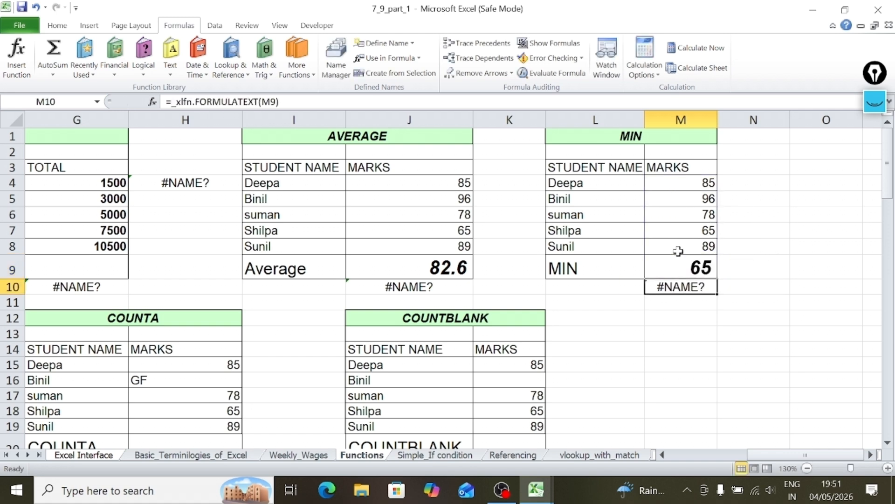
Check the MIN formula in M9 against the marks in M4:M8.
{"action": "left_click", "coordinate": [662, 264]}
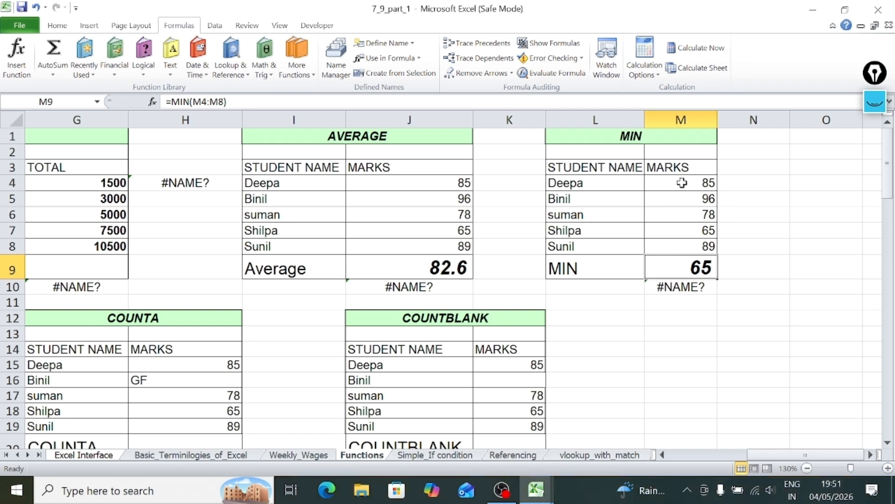
{"action": "left_click_drag", "start_coordinate": [682, 182], "coordinate": [699, 242]}
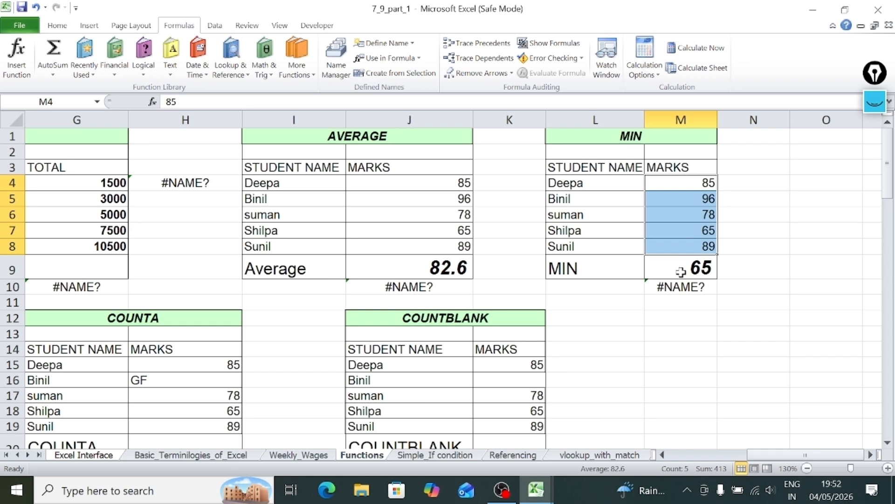
{"action": "double_click", "coordinate": [691, 177]}
{"action": "double_click", "coordinate": [691, 178]}
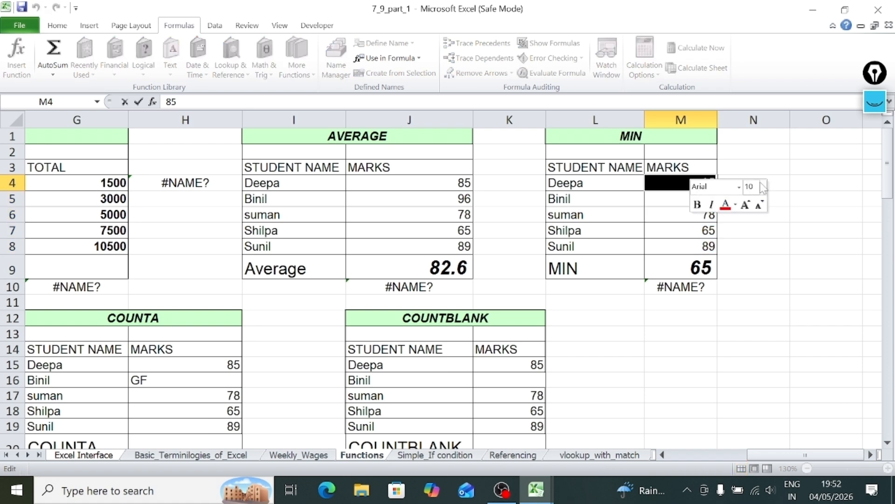
{"action": "left_click", "coordinate": [799, 218]}
{"action": "left_click", "coordinate": [699, 270]}
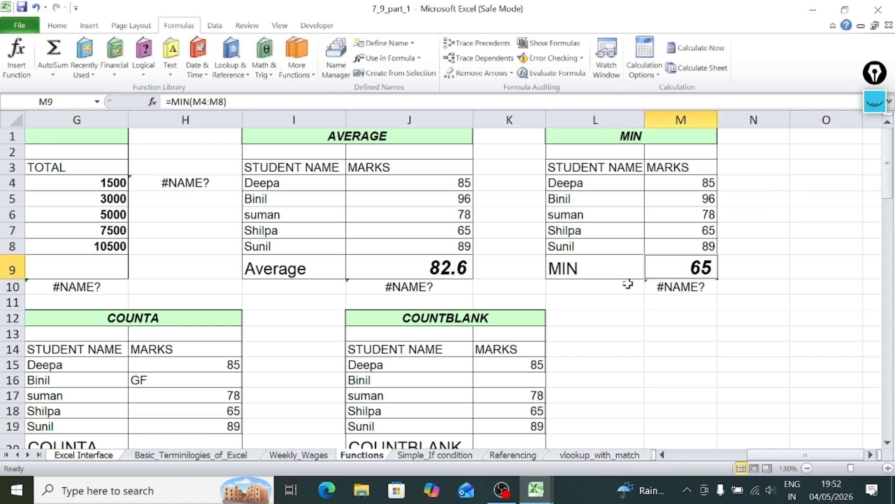
Go to the MAX table and select its empty result cell B20.
{"action": "key", "text": "Left"}
{"action": "key", "text": "Home"}
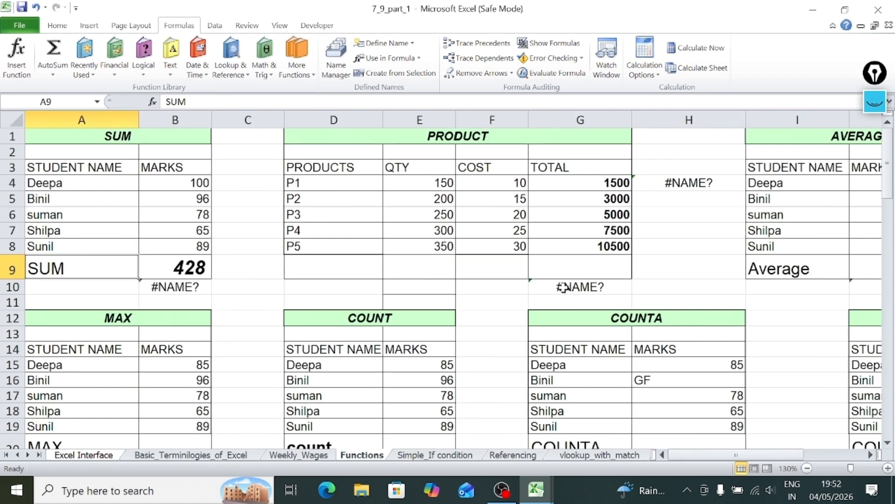
{"action": "key", "text": "Down"}
{"action": "key", "text": "Down"}
{"action": "key", "text": "Down"}
{"action": "key", "text": "Down"}
{"action": "key", "text": "Down"}
{"action": "key", "text": "Down"}
{"action": "key", "text": "Down"}
{"action": "key", "text": "Down"}
{"action": "key", "text": "Down"}
{"action": "key", "text": "Down"}
{"action": "key", "text": "Down"}
{"action": "key", "text": "Down"}
{"action": "key", "text": "Down"}
{"action": "key", "text": "Down"}
{"action": "key", "text": "Down"}
{"action": "key", "text": "Down"}
{"action": "key", "text": "Down"}
{"action": "key", "text": "Down"}
{"action": "key", "text": "Right"}
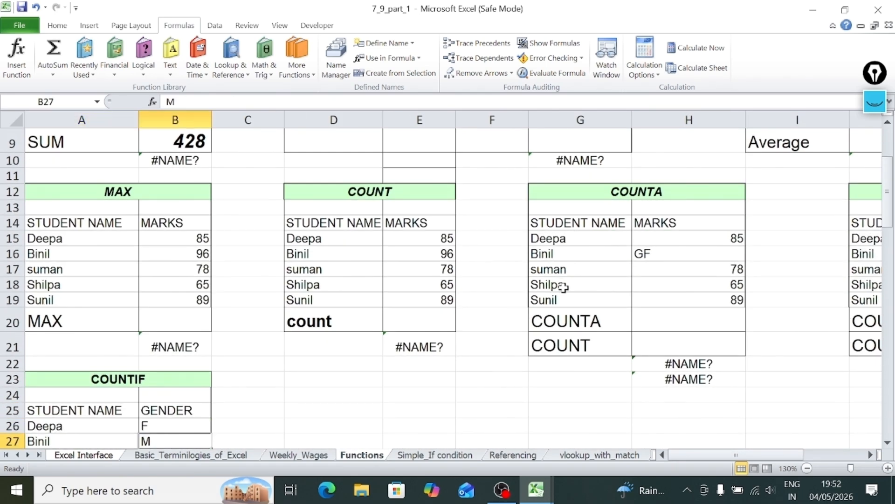
{"action": "key", "text": "Up"}
{"action": "key", "text": "Up"}
{"action": "key", "text": "Up"}
{"action": "key", "text": "Up"}
{"action": "key", "text": "Up"}
{"action": "key", "text": "Up"}
{"action": "key", "text": "Up"}
{"action": "key", "text": "Up"}
{"action": "key", "text": "Up"}
{"action": "key", "text": "Up"}
{"action": "key", "text": "Up"}
{"action": "key", "text": "Up"}
{"action": "key", "text": "Up"}
{"action": "key", "text": "Up"}
{"action": "key", "text": "Up"}
{"action": "key", "text": "Down"}
{"action": "key", "text": "Down"}
{"action": "key", "text": "Down"}
{"action": "key", "text": "Down"}
{"action": "key", "text": "Down"}
{"action": "key", "text": "Down"}
{"action": "key", "text": "Down"}
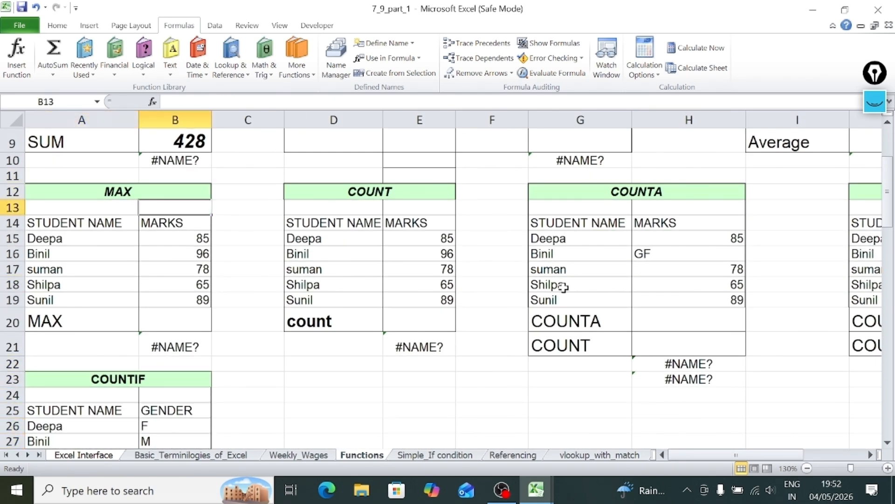
{"action": "key", "text": "Down"}
{"action": "key", "text": "Down"}
{"action": "key", "text": "Up"}
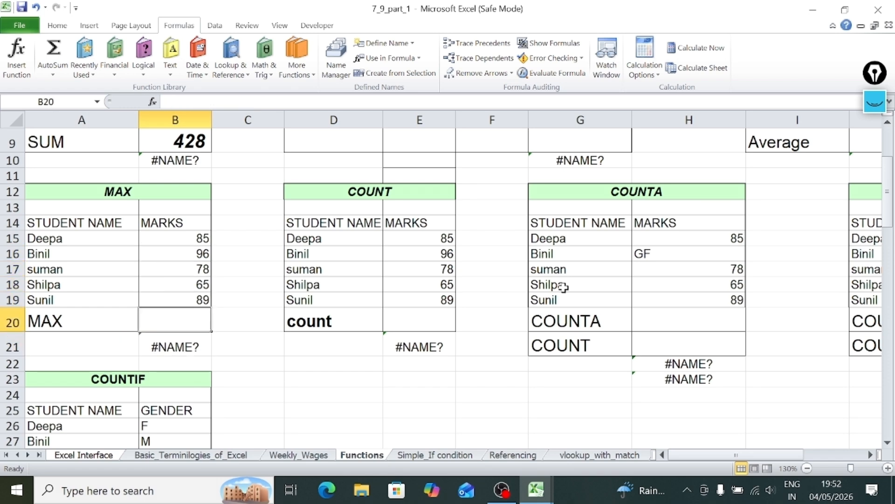
Find the highest marks in the MAX table by entering =MAX(B15:B19) in B20, and highlight the evaluated marks.
{"action": "type", "text": "="}
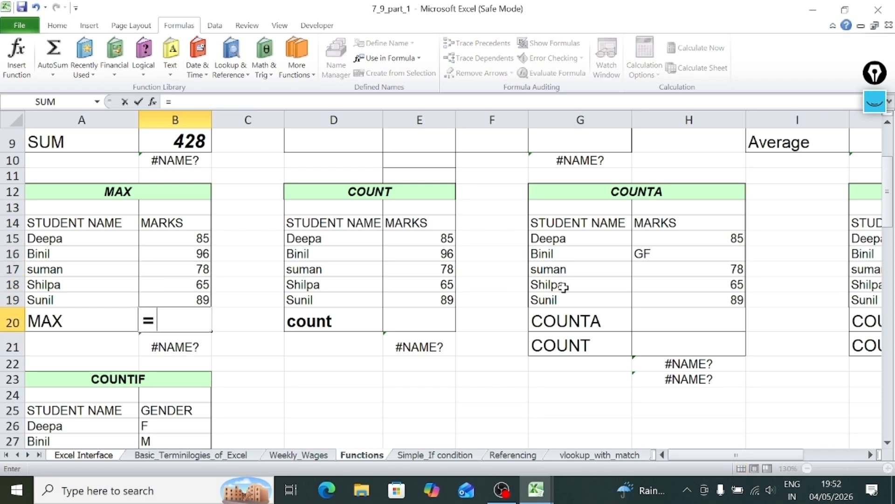
{"action": "type", "text": "max("}
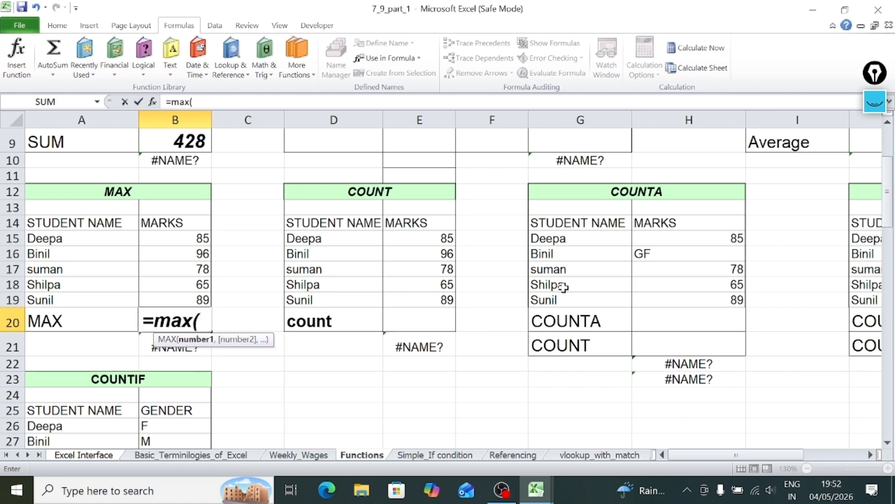
{"action": "left_click_drag", "start_coordinate": [169, 238], "coordinate": [173, 295]}
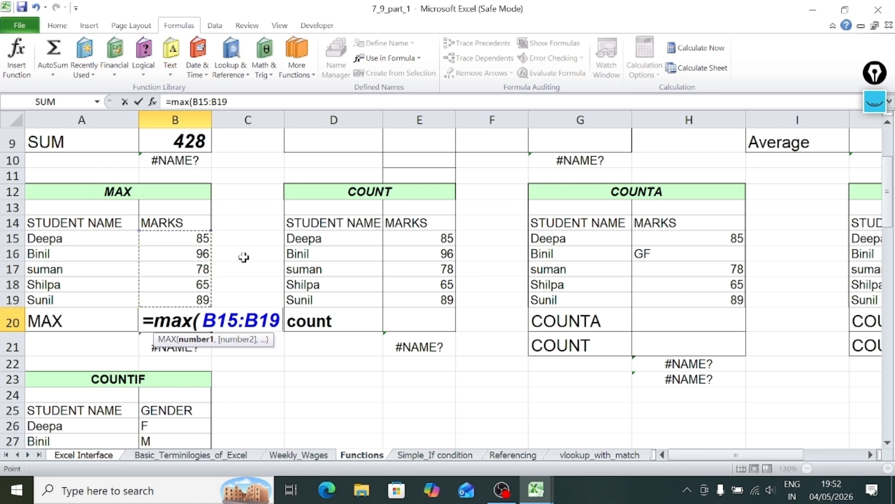
{"action": "type", "text": ")"}
{"action": "key", "text": "Return"}
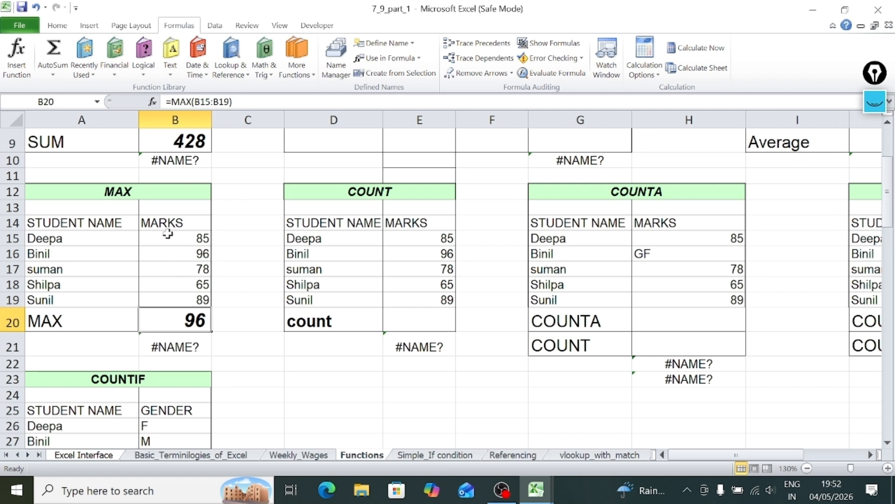
{"action": "left_click_drag", "start_coordinate": [169, 233], "coordinate": [184, 293]}
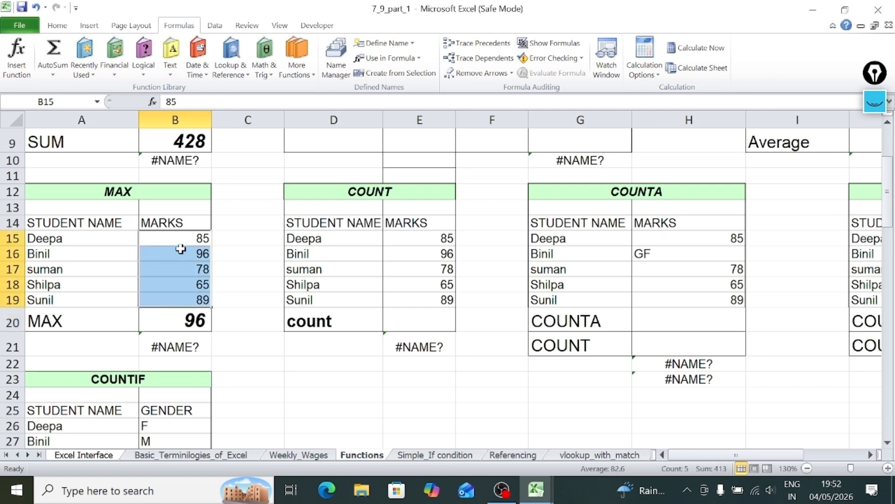
Count the numeric marks in the COUNT table by entering =COUNT(E15:E19) in E20.
{"action": "left_click", "coordinate": [419, 317]}
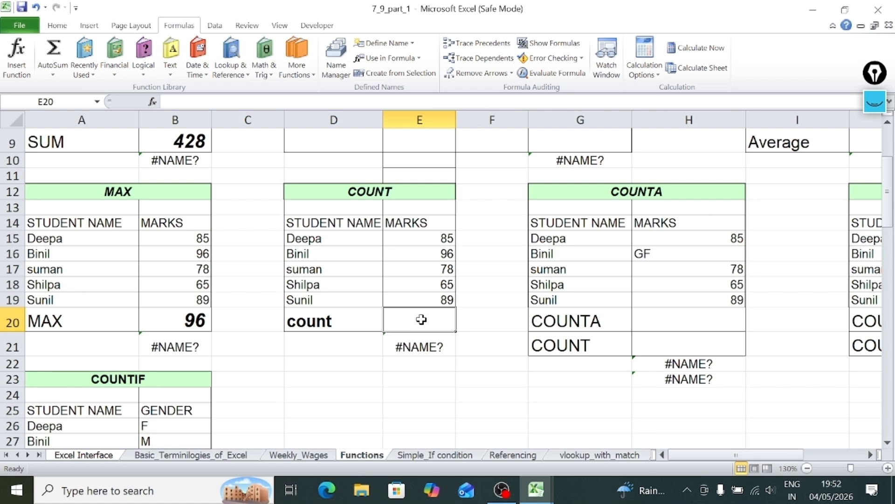
{"action": "type", "text": "=cou"}
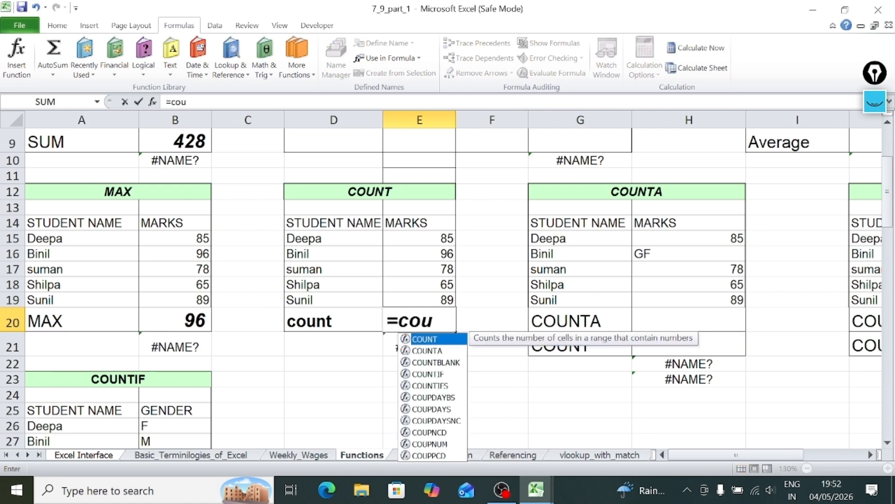
{"action": "type", "text": "nt("}
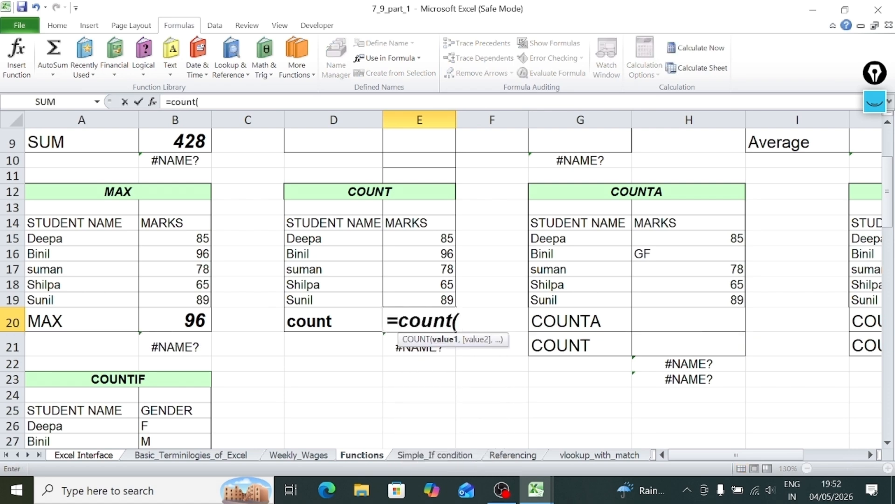
{"action": "left_click_drag", "start_coordinate": [408, 239], "coordinate": [413, 297]}
{"action": "type", "text": ")"}
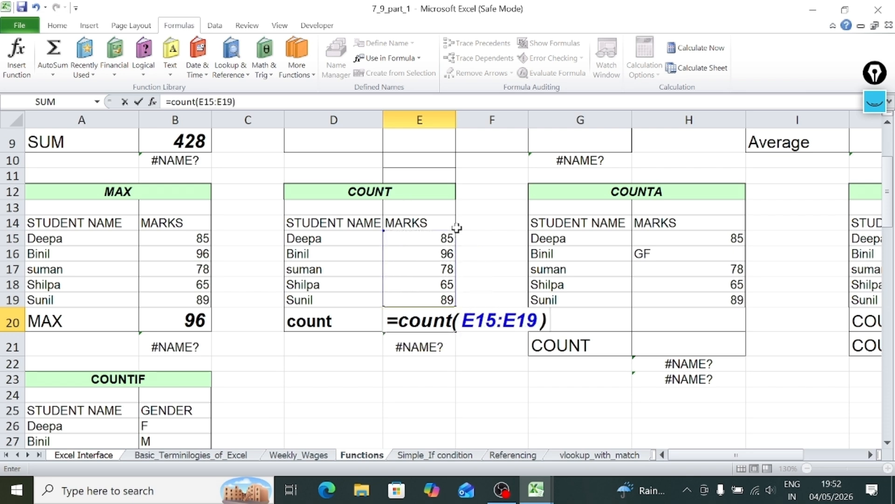
{"action": "key", "text": "Return"}
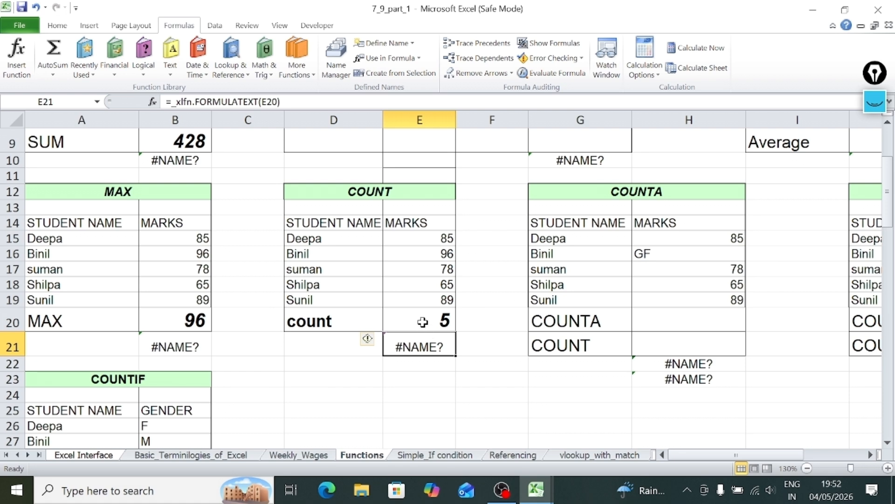
Check the COUNT formula in E20 against the individual marks in E15:E19.
{"action": "left_click", "coordinate": [423, 322]}
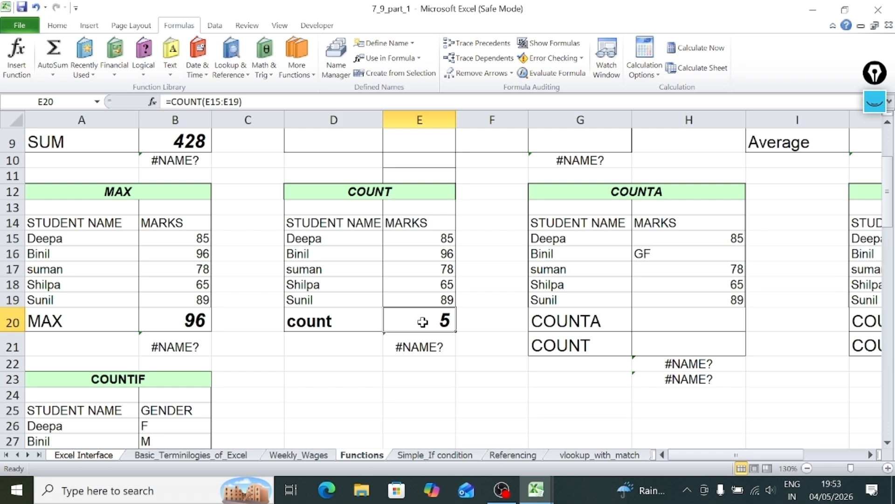
{"action": "left_click", "coordinate": [418, 238]}
{"action": "left_click", "coordinate": [420, 267]}
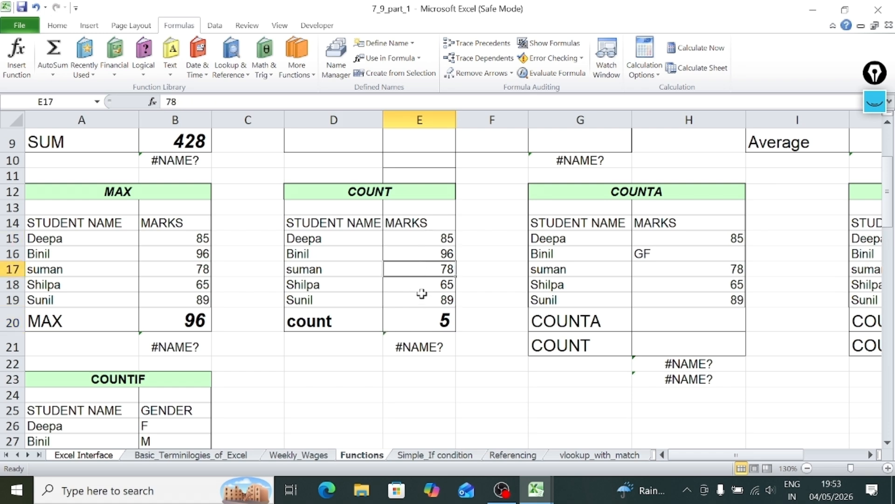
{"action": "left_click", "coordinate": [422, 294]}
{"action": "left_click", "coordinate": [424, 237]}
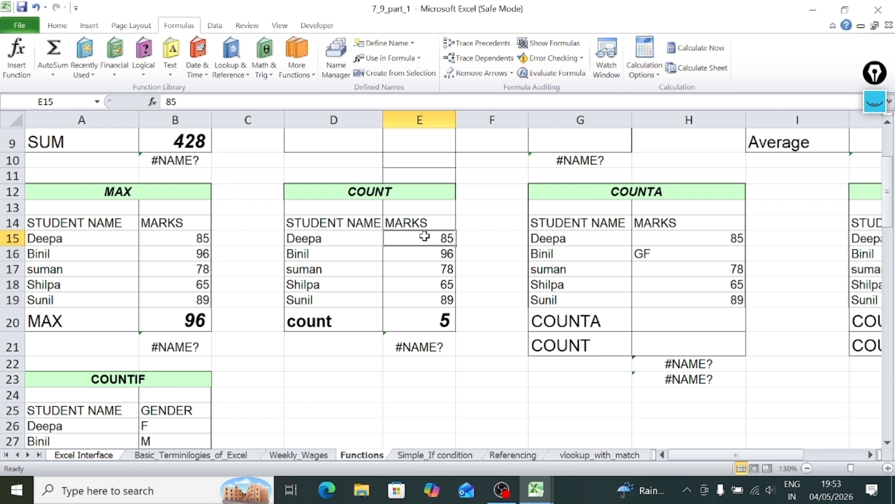
{"action": "double_click", "coordinate": [420, 320]}
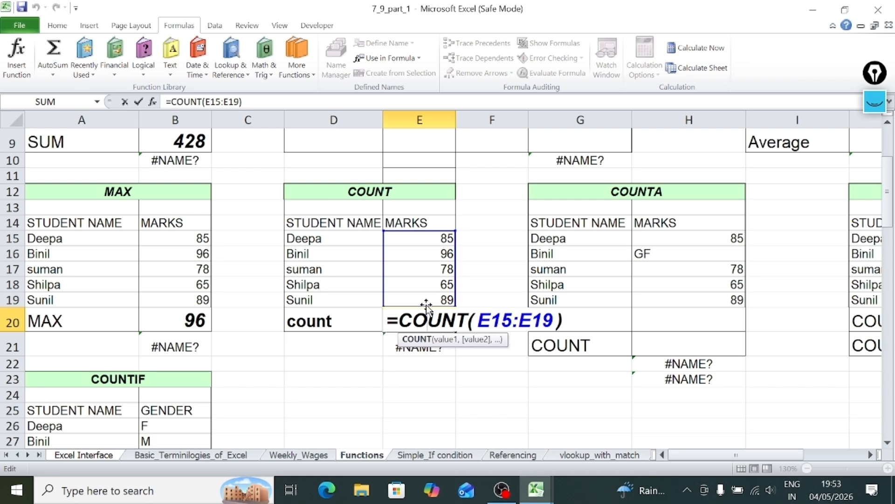
{"action": "key", "text": "Return"}
Clear the marks in E17 and review how the COUNT formula in E20 treats the blank cell.
{"action": "left_click", "coordinate": [425, 266]}
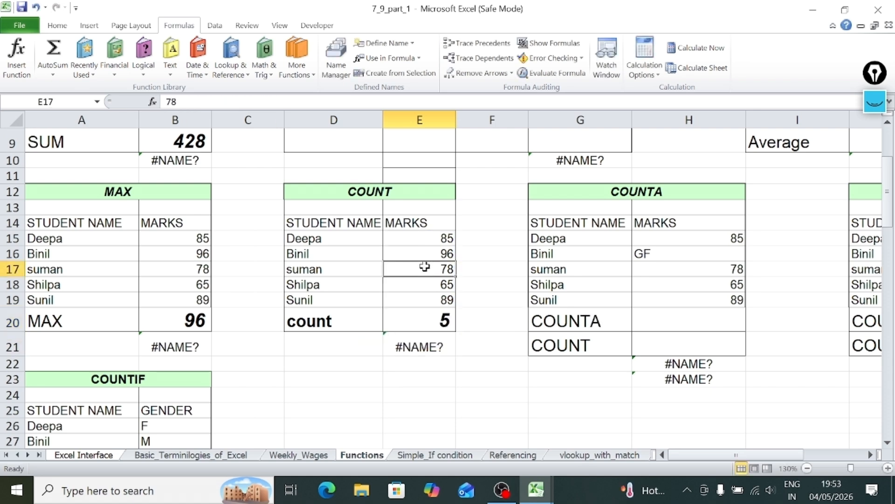
{"action": "key", "text": "BackSpace"}
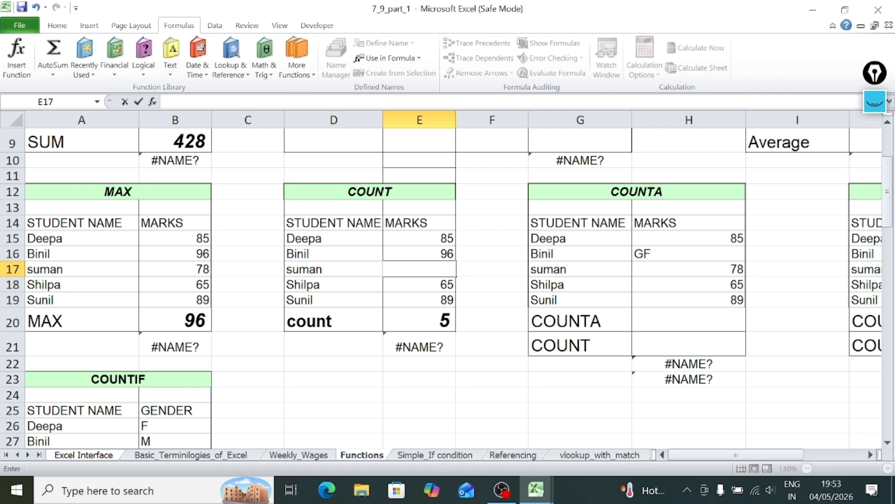
{"action": "key", "text": "Return"}
{"action": "left_click", "coordinate": [425, 266]}
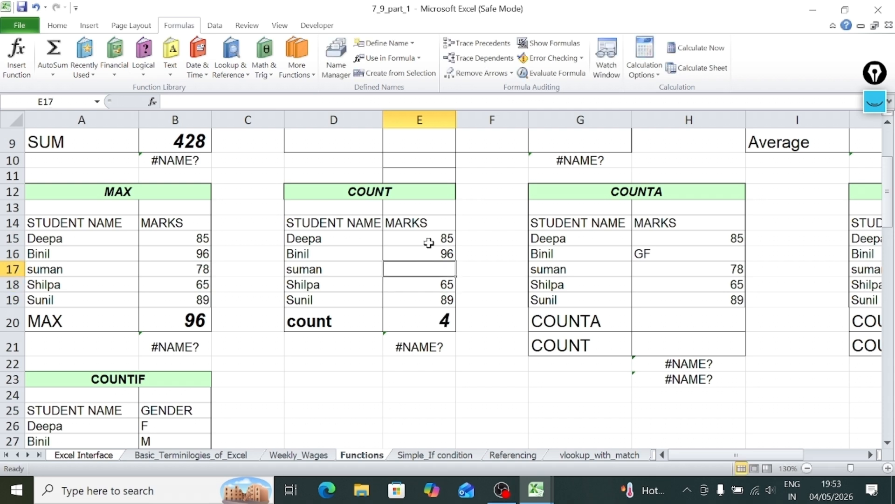
{"action": "left_click", "coordinate": [424, 320]}
{"action": "double_click", "coordinate": [425, 320]}
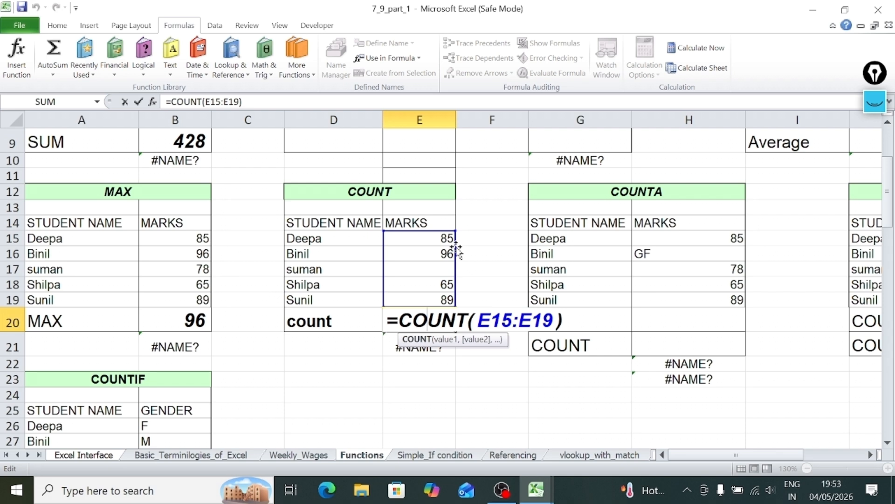
{"action": "key", "text": "Return"}
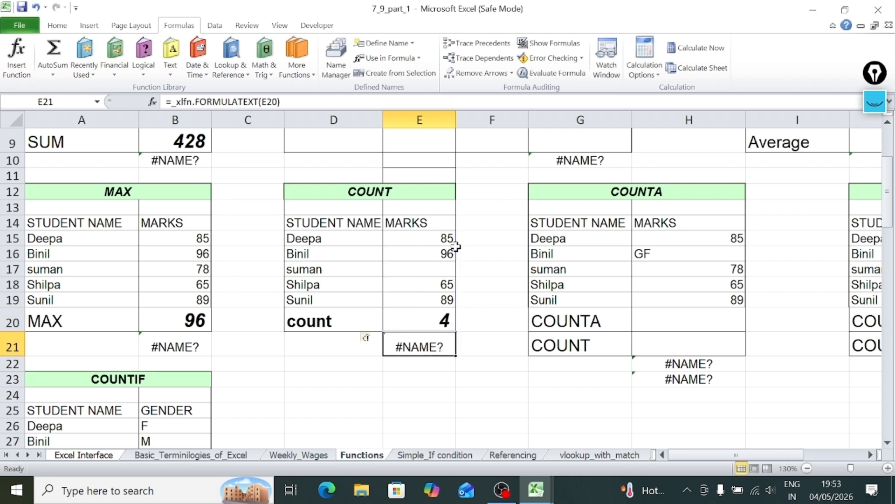
Test COUNT with non-numeric data by entering A in E17 and extending that text to A1.
{"action": "left_click", "coordinate": [423, 264]}
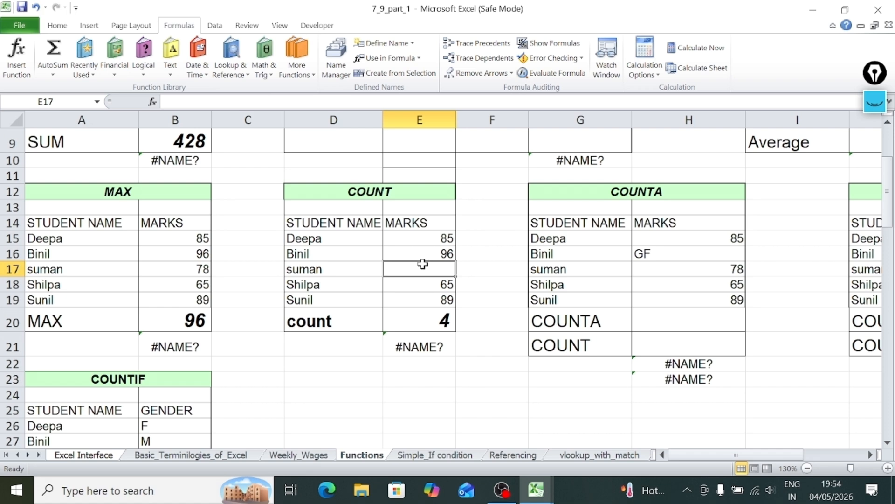
{"action": "type", "text": "A"}
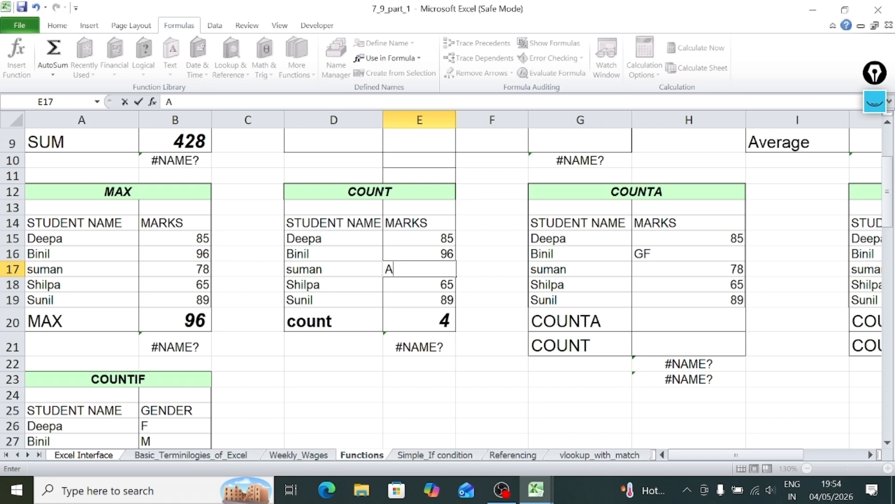
{"action": "key", "text": "Return"}
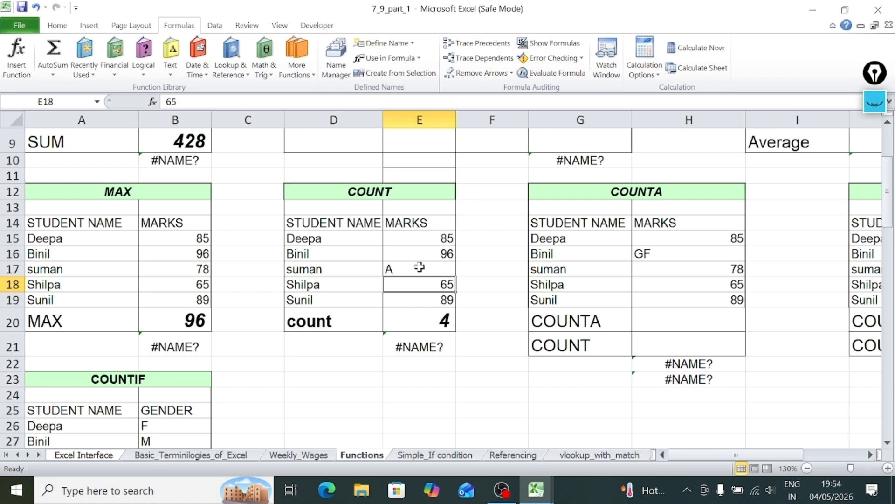
{"action": "double_click", "coordinate": [422, 264]}
{"action": "type", "text": "1"}
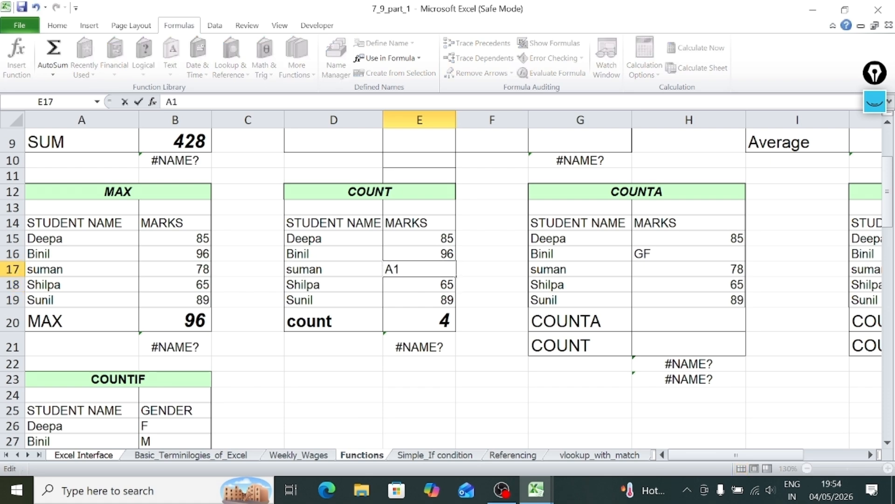
{"action": "key", "text": "Return"}
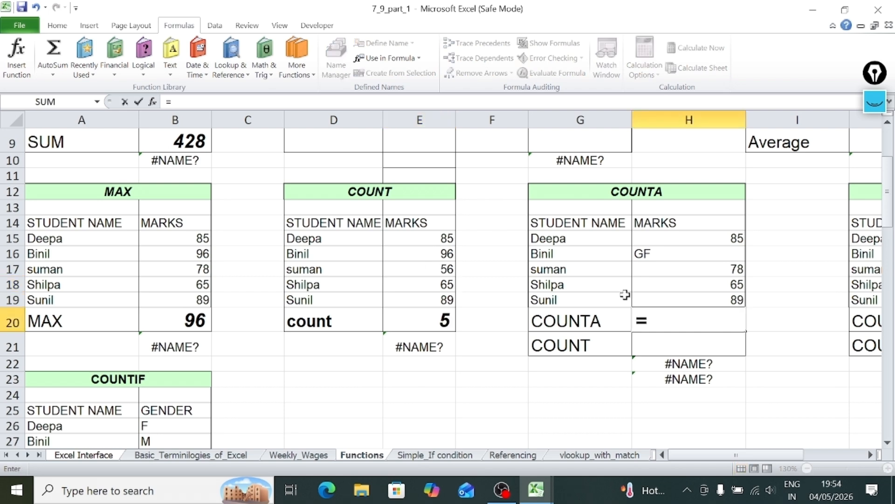
Count the non-empty marks in the COUNTA table by completing the formula =COUNTA(H15:H19) in H20.
{"action": "type", "text": "counta"}
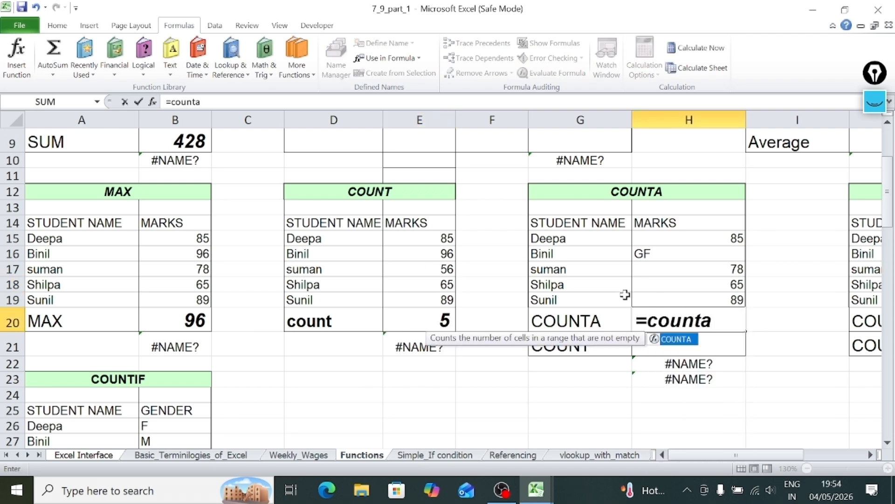
{"action": "type", "text": "("}
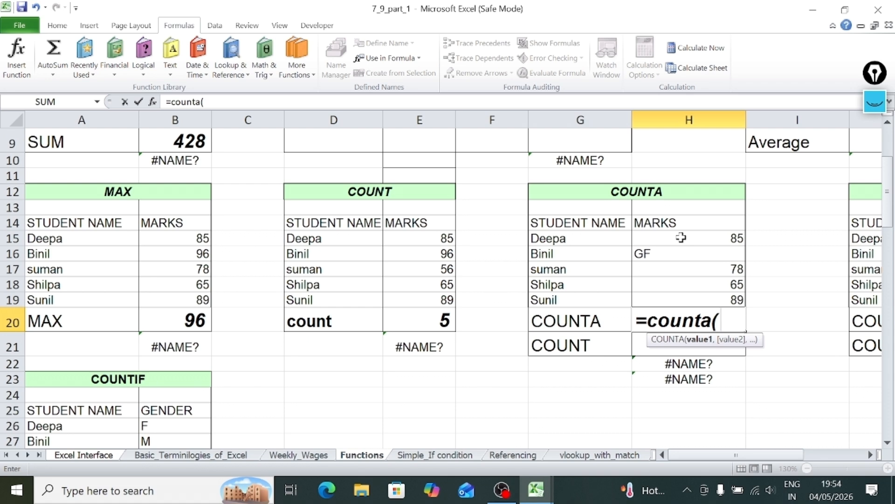
{"action": "left_click_drag", "start_coordinate": [681, 237], "coordinate": [684, 301]}
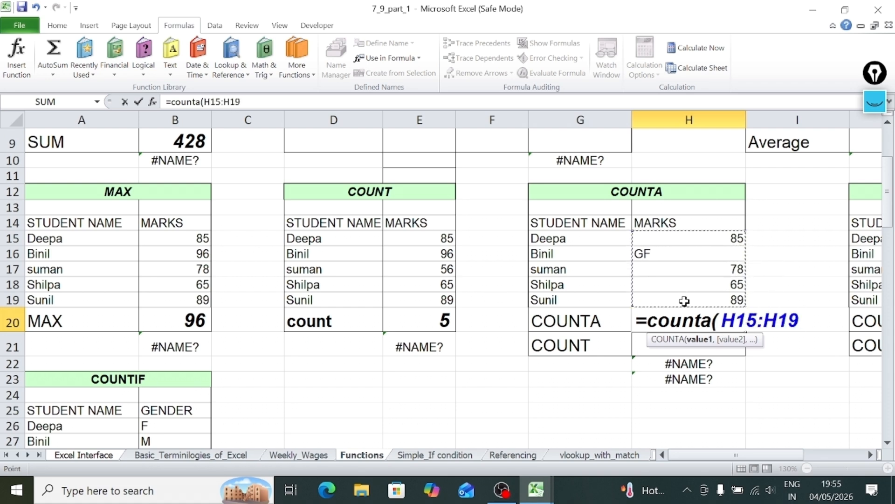
{"action": "type", "text": ")"}
{"action": "key", "text": "Return"}
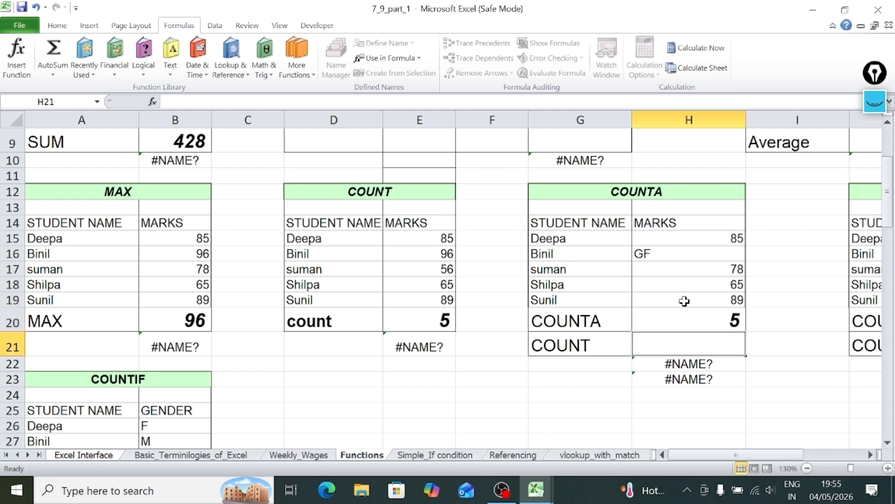
Set the marks in H17 of the COUNTA table to 0 to test how COUNTA handles a zero.
{"action": "left_click", "coordinate": [684, 265]}
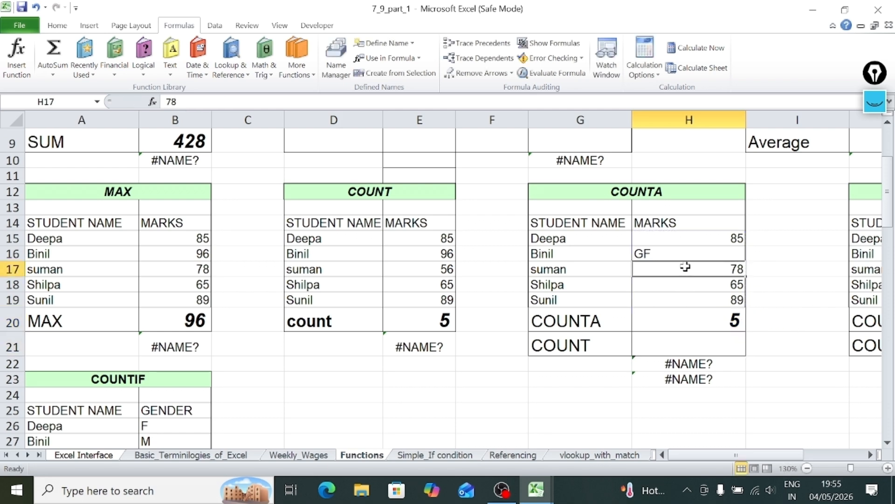
{"action": "type", "text": "0"}
{"action": "key", "text": "Return"}
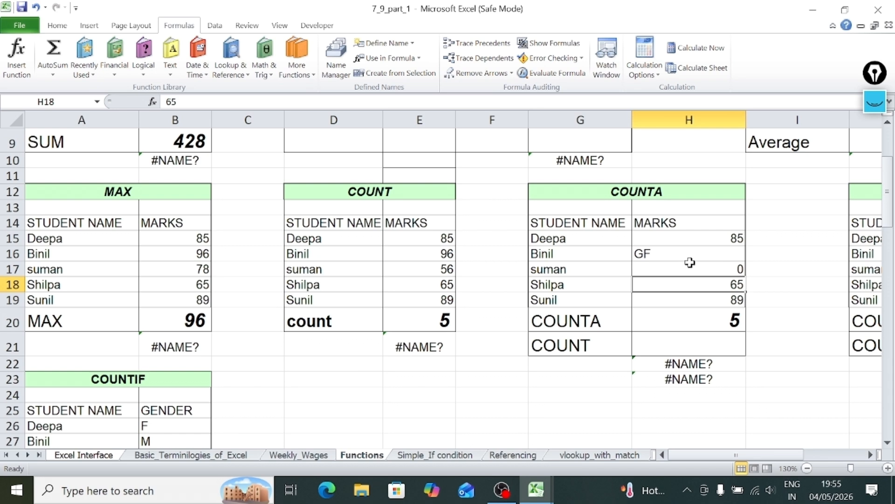
Clear the marks in H17 so that the COUNTA range contains a blank cell.
{"action": "left_click", "coordinate": [690, 259]}
{"action": "left_click", "coordinate": [693, 270]}
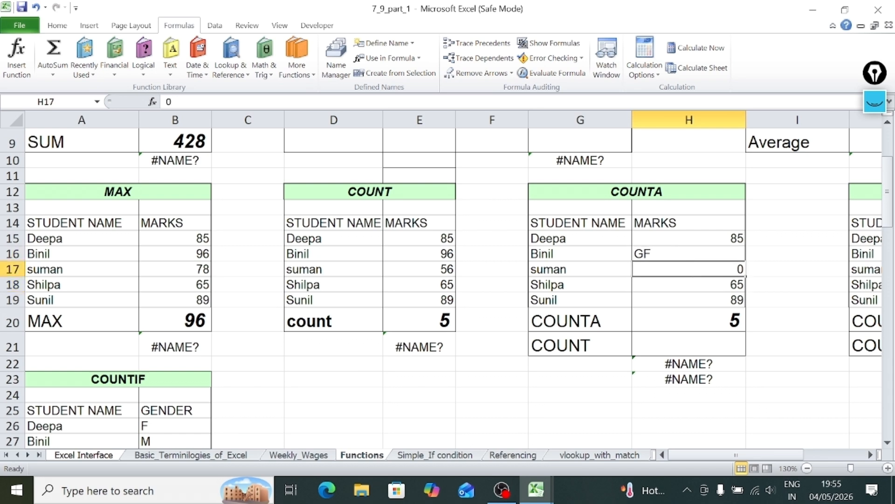
{"action": "key", "text": "BackSpace"}
{"action": "key", "text": "Return"}
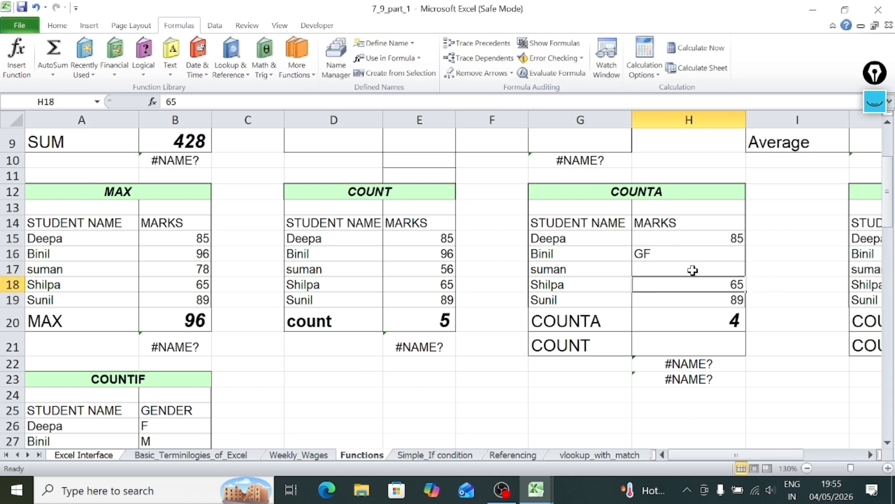
Review the COUNTA formula in H20 against the blank marks cell H17.
{"action": "left_click", "coordinate": [701, 321]}
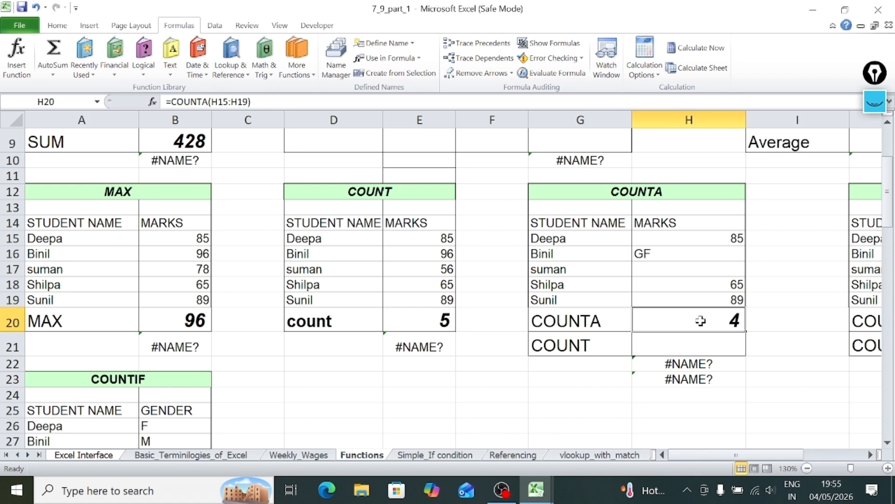
{"action": "left_click", "coordinate": [707, 268]}
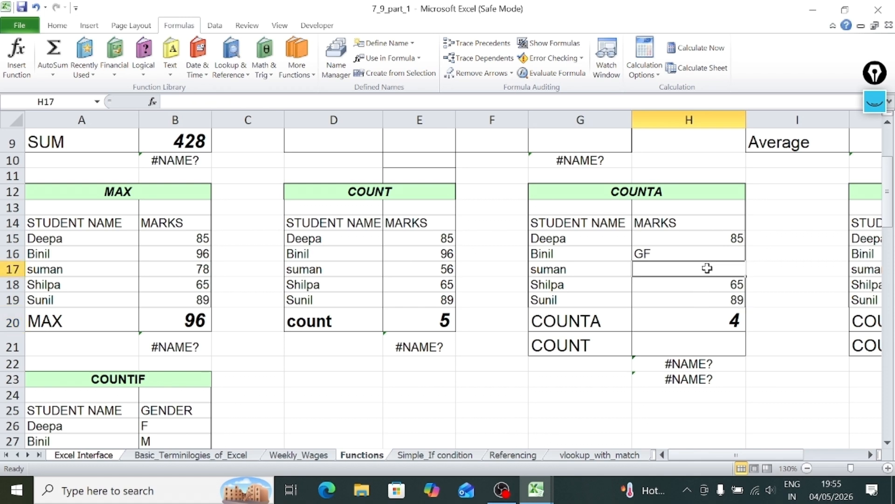
{"action": "double_click", "coordinate": [704, 317]}
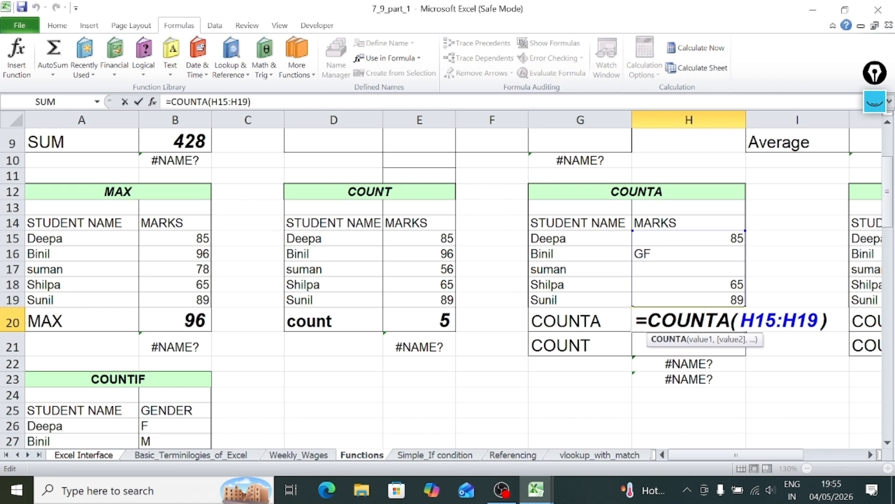
{"action": "key", "text": "Return"}
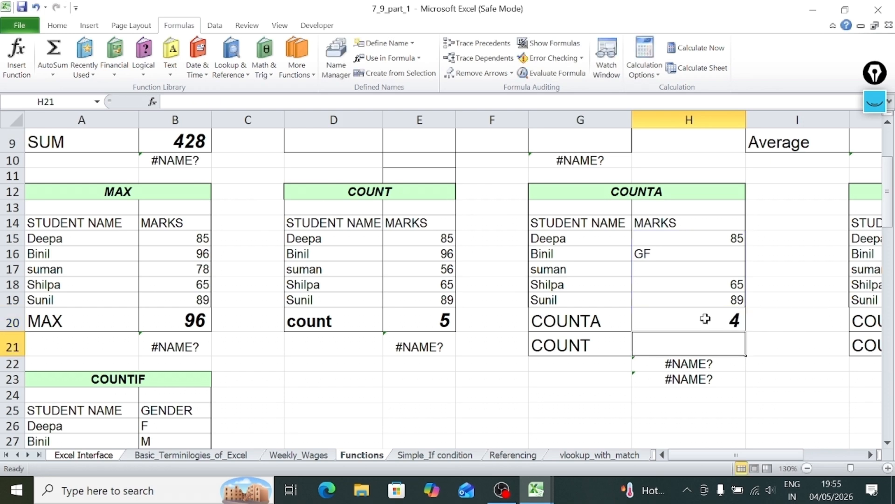
Count the blank marks in the COUNTBLANK table by entering =COUNTBLANK(K15:K19) in K20.
{"action": "key", "text": "Right"}
{"action": "key", "text": "Right"}
{"action": "key", "text": "Right"}
{"action": "key", "text": "Right"}
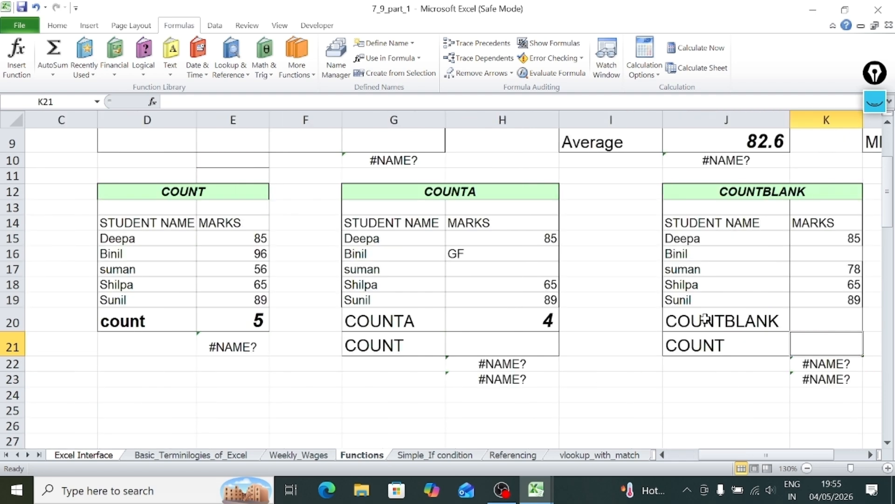
{"action": "key", "text": "Up"}
{"action": "key", "text": "Up"}
{"action": "key", "text": "Up"}
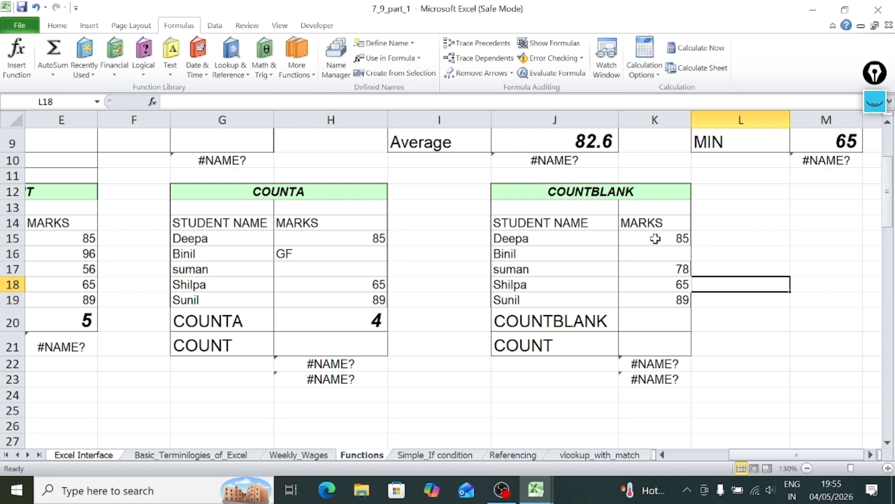
{"action": "left_click_drag", "start_coordinate": [655, 238], "coordinate": [658, 295]}
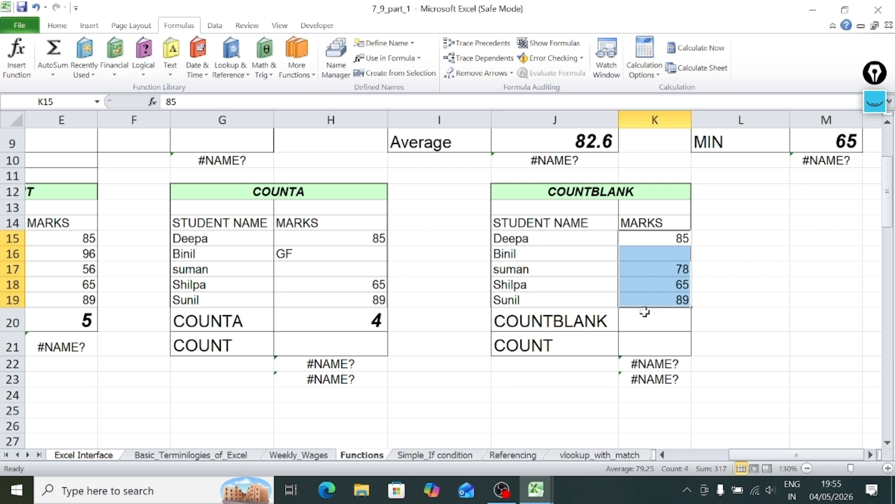
{"action": "left_click", "coordinate": [644, 315]}
{"action": "type", "text": "="}
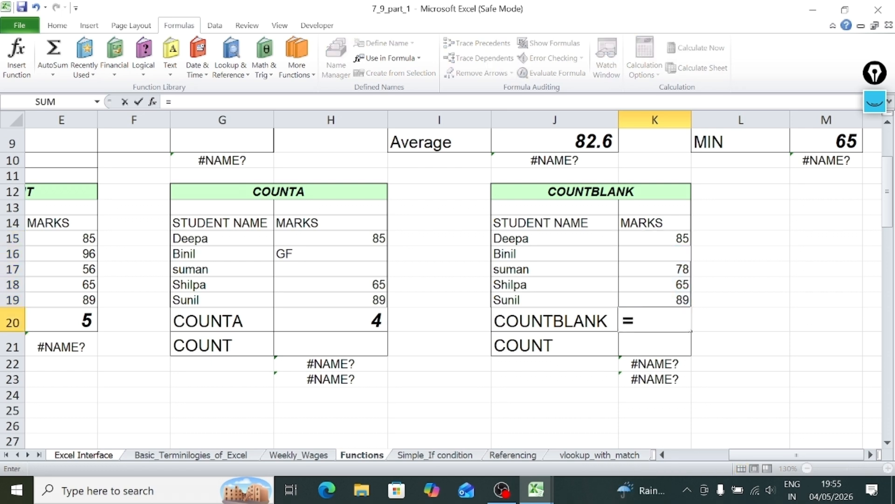
{"action": "type", "text": "countblank"}
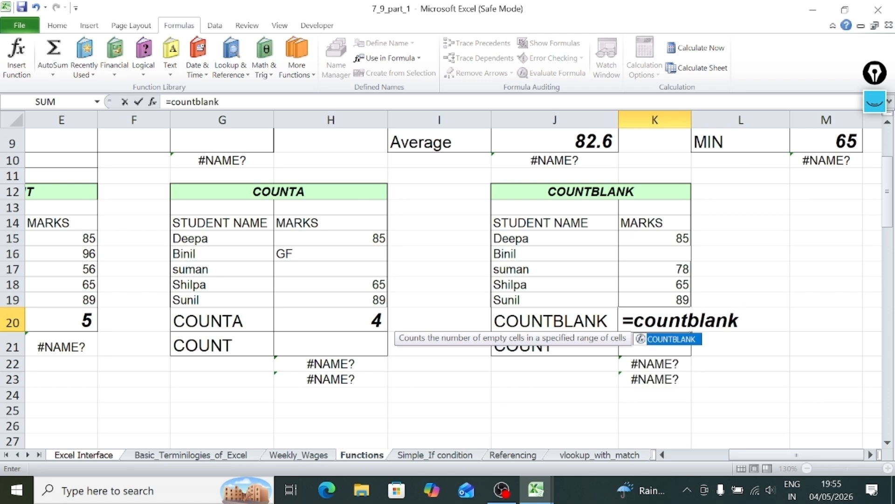
{"action": "type", "text": "("}
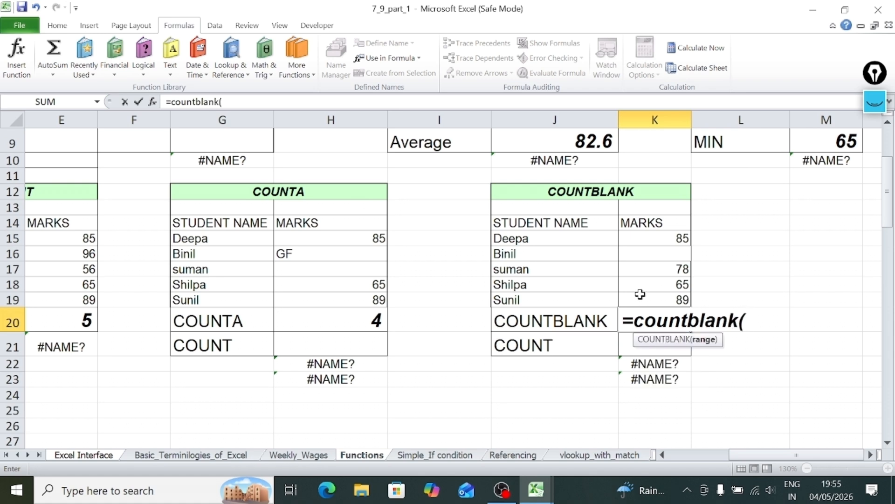
{"action": "left_click_drag", "start_coordinate": [658, 238], "coordinate": [660, 298]}
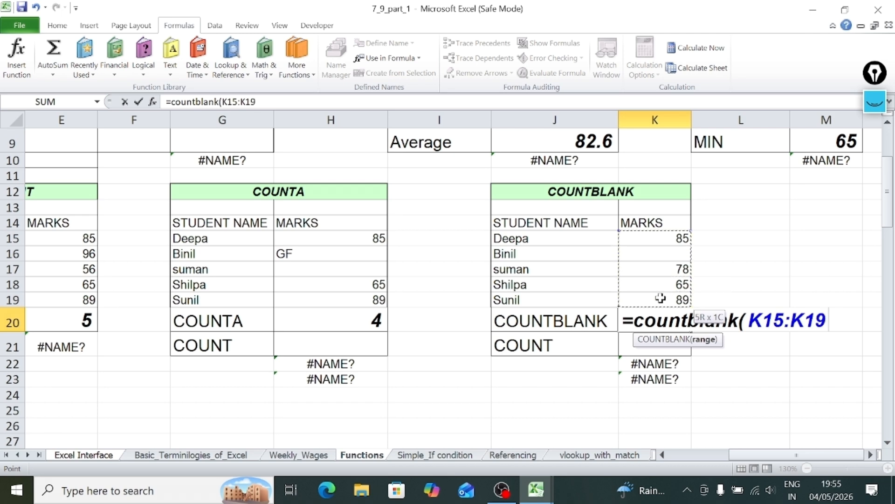
{"action": "type", "text": ")"}
{"action": "key", "text": "Return"}
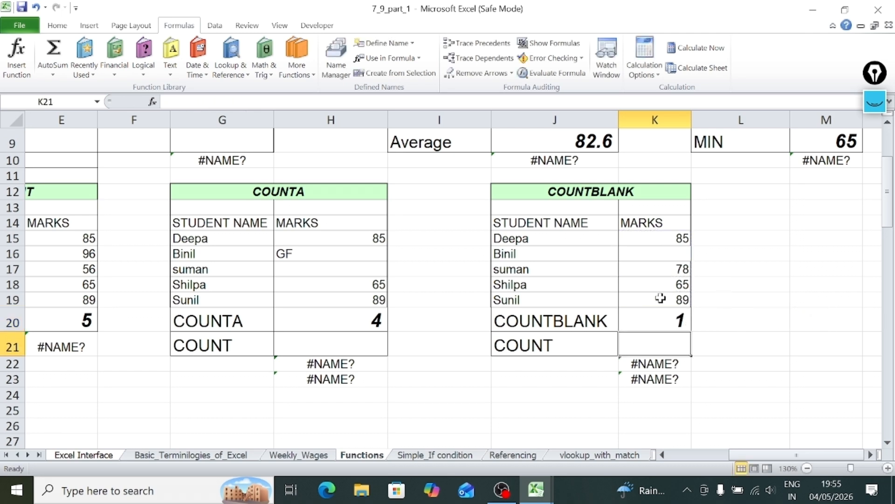
Check the COUNTBLANK formula in K20 against the marks range K15:K19 and the empty cell K16.
{"action": "left_click", "coordinate": [661, 317]}
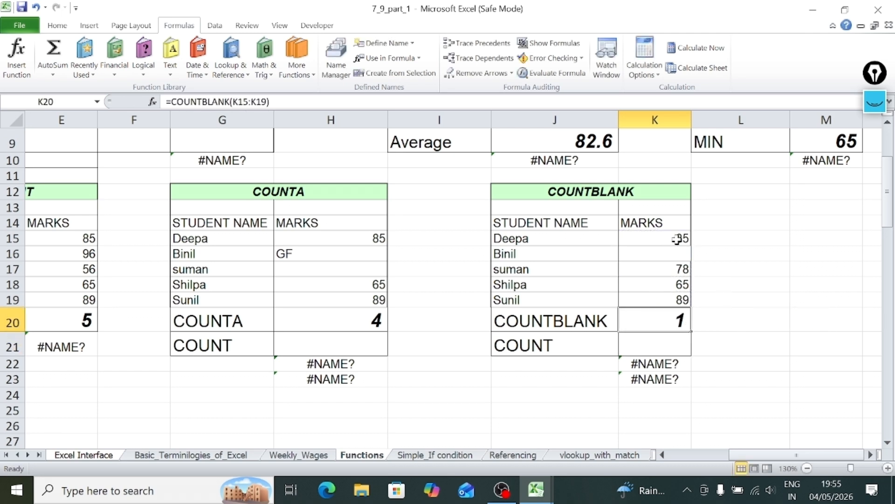
{"action": "left_click_drag", "start_coordinate": [670, 235], "coordinate": [670, 298]}
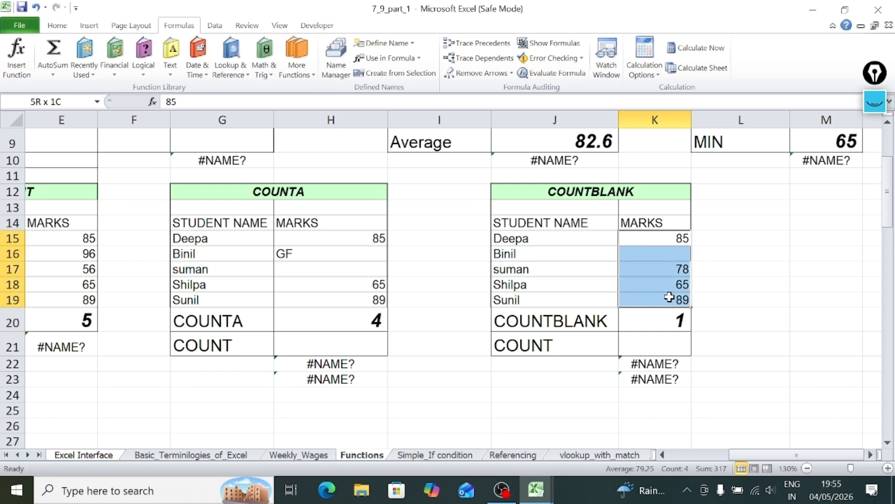
{"action": "left_click", "coordinate": [663, 250]}
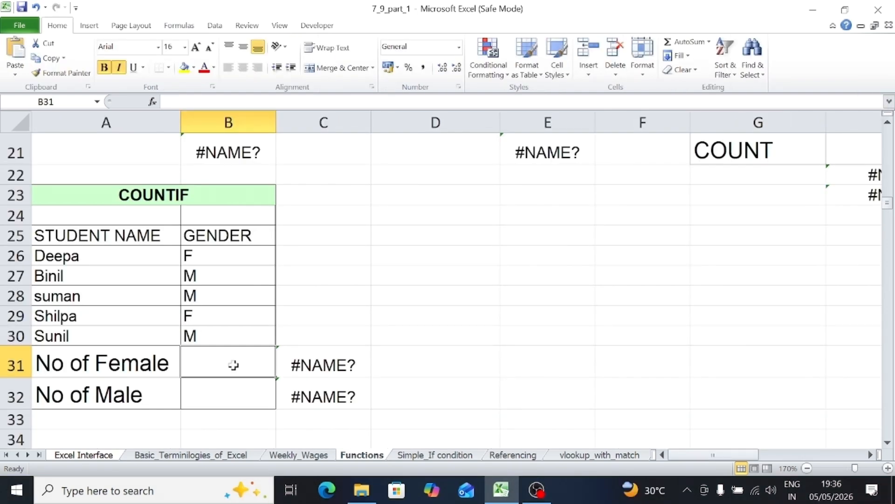
Enter =COUNTIF(B26:B30,F) in B31 of the COUNTIF table, leaving the F criterion without quotation marks.
{"action": "type", "text": "="}
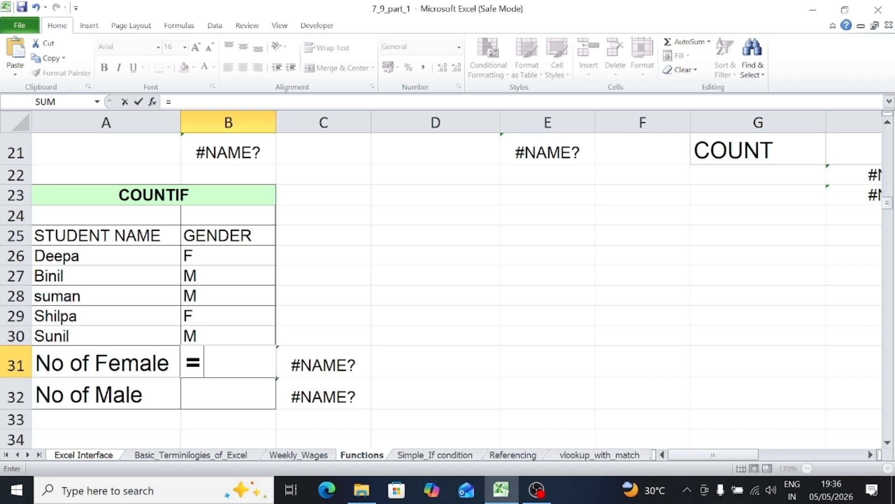
{"action": "type", "text": "con"}
{"action": "key", "text": "BackSpace"}
{"action": "type", "text": "u"}
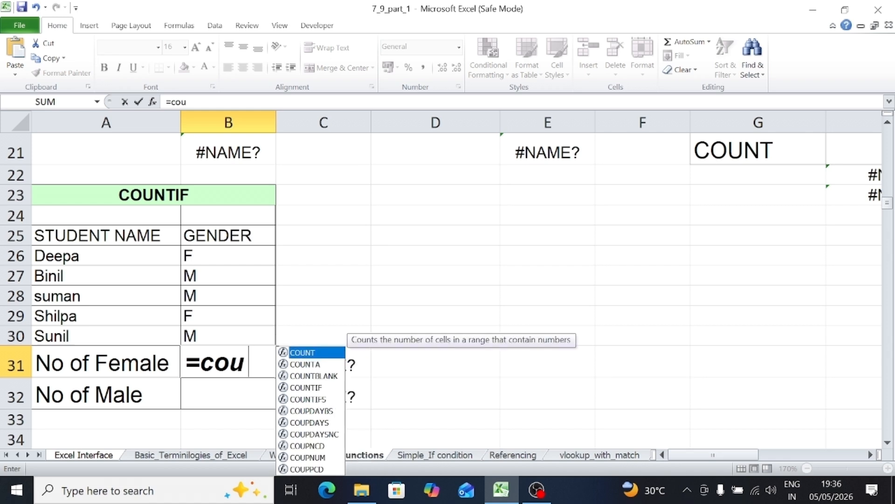
{"action": "type", "text": "ntif("}
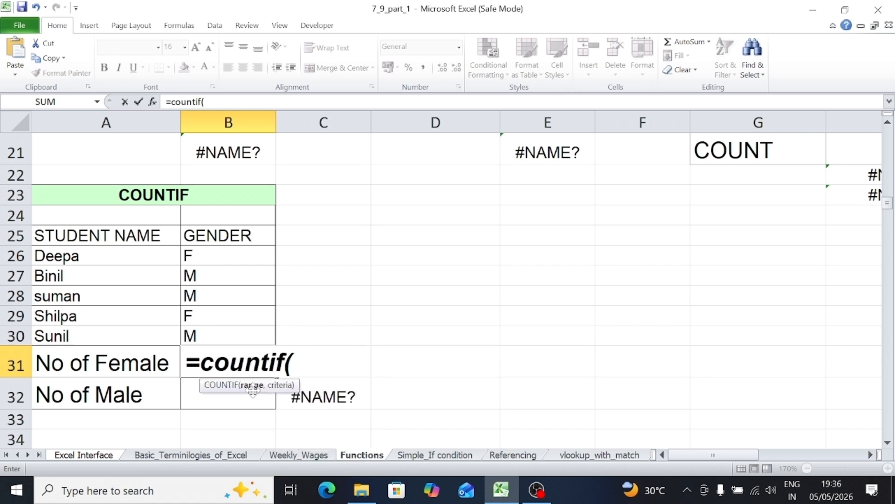
{"action": "left_click_drag", "start_coordinate": [228, 254], "coordinate": [224, 334]}
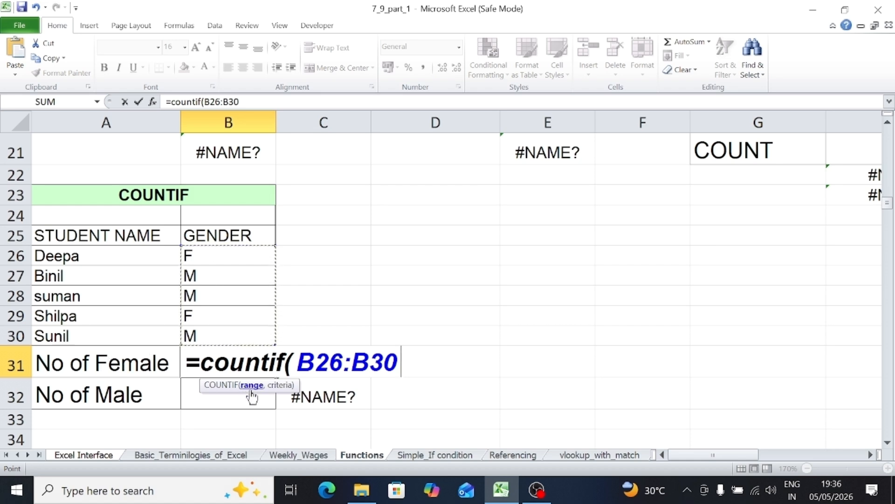
{"action": "type", "text": ","}
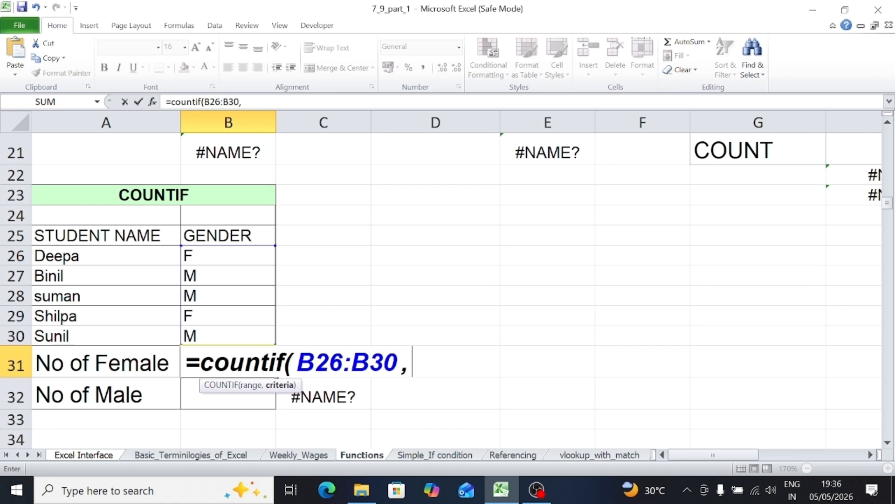
{"action": "type", "text": "F)"}
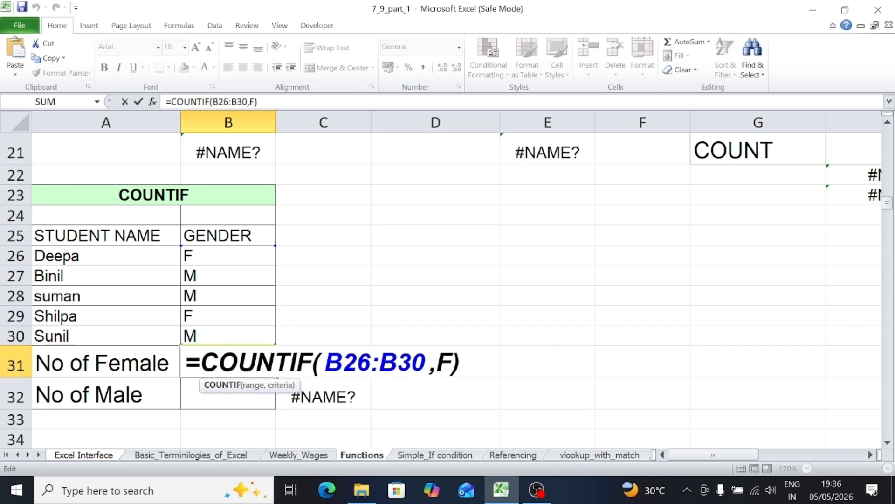
{"action": "left_click_drag", "start_coordinate": [324, 362], "coordinate": [452, 362]}
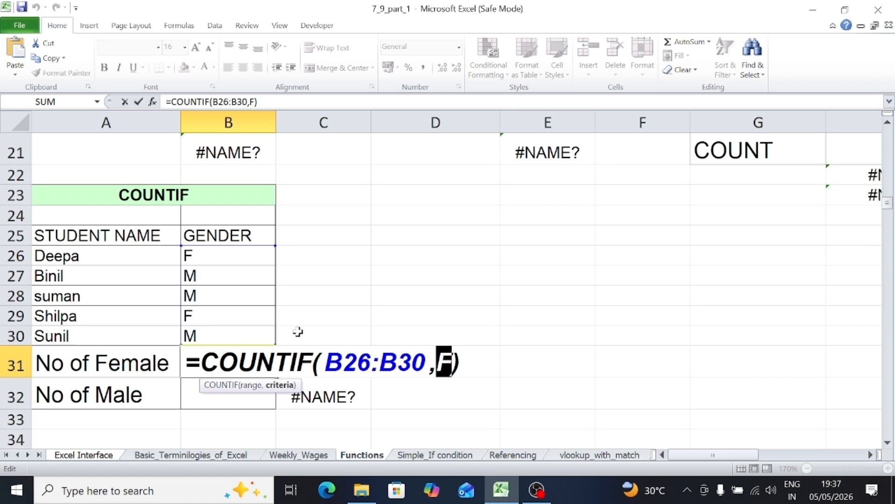
{"action": "key", "text": "End"}
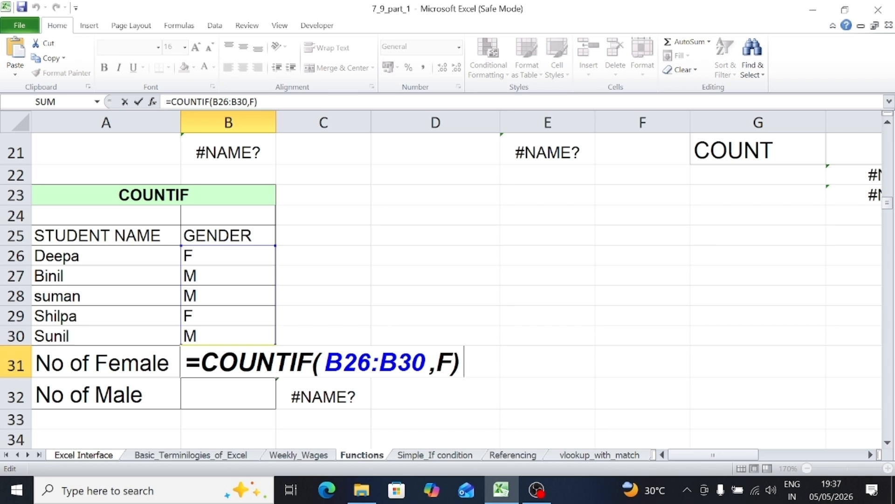
{"action": "key", "text": "Return"}
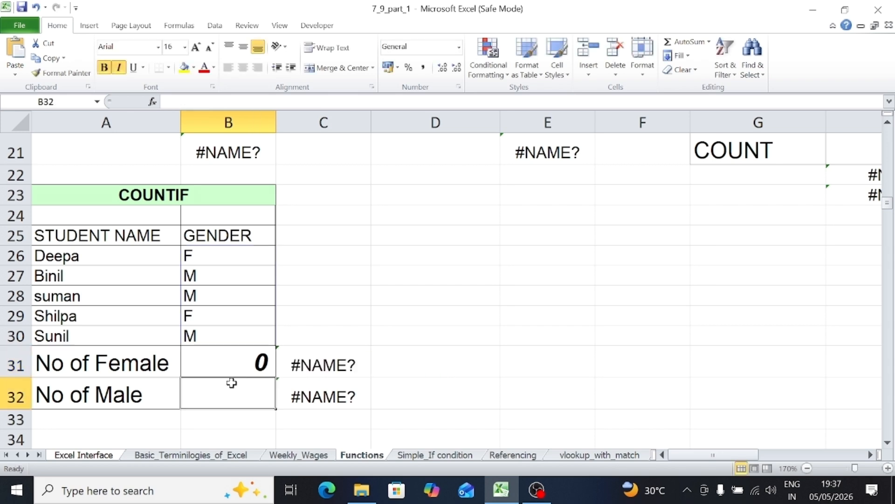
Enclose the criterion in B31 in double quotes so the formula reads =COUNTIF(B26:B30,"F").
{"action": "double_click", "coordinate": [233, 359]}
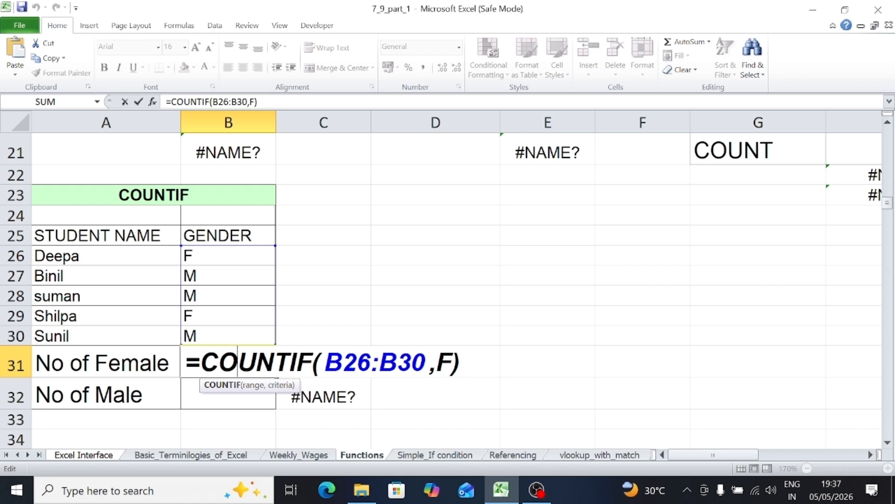
{"action": "left_click", "coordinate": [452, 362]}
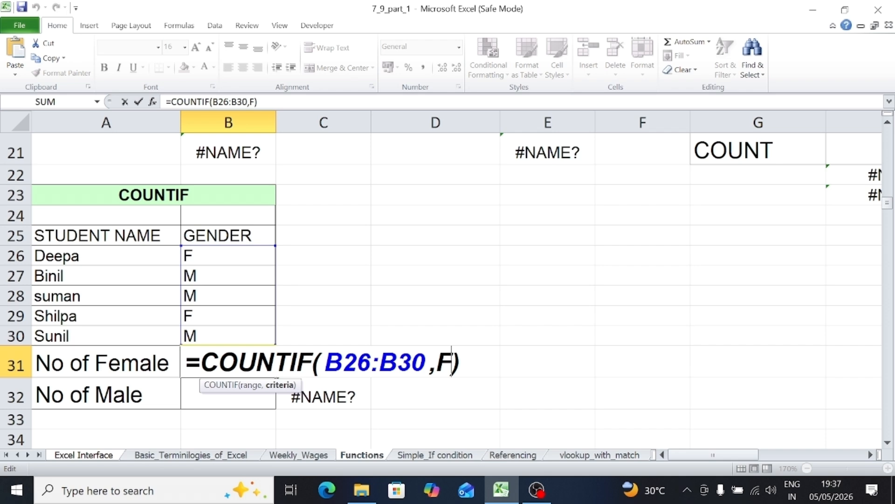
{"action": "type", "text": "\""}
{"action": "key", "text": "Left"}
{"action": "key", "text": "Left"}
{"action": "type", "text": "\""}
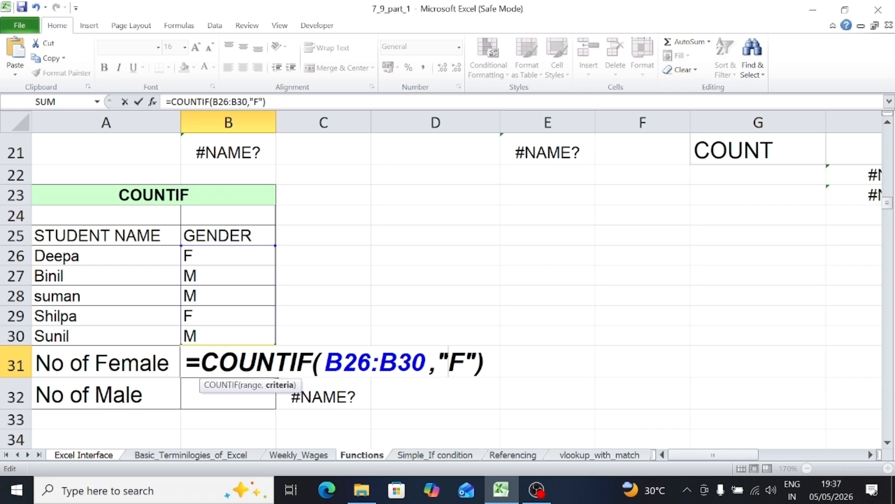
{"action": "left_click", "coordinate": [488, 363]}
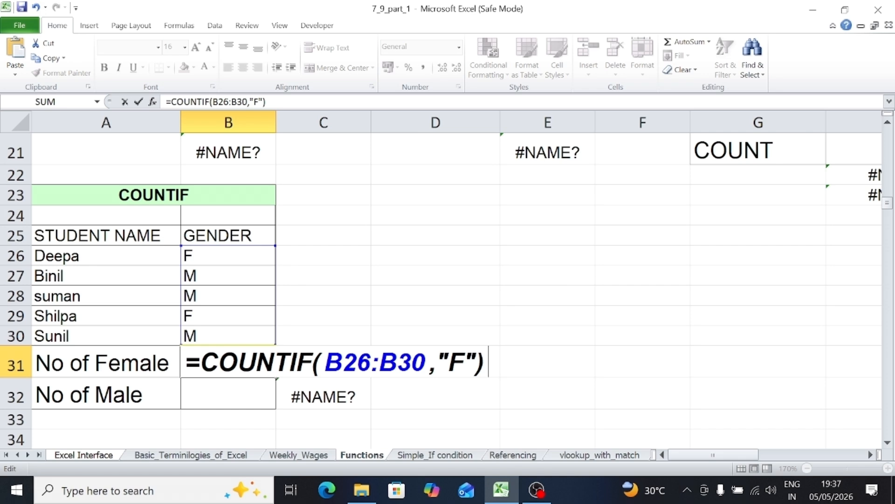
{"action": "key", "text": "Return"}
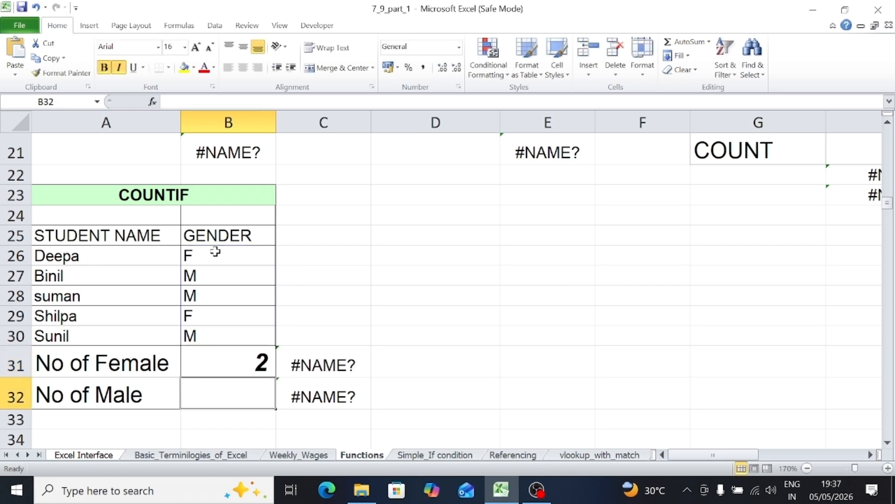
Count the male students by entering =COUNTIF(B26:B30,"M") in B32, and review the finished formula.
{"action": "left_click_drag", "start_coordinate": [214, 254], "coordinate": [215, 336]}
{"action": "left_click", "coordinate": [227, 391]}
{"action": "type", "text": "=coun"}
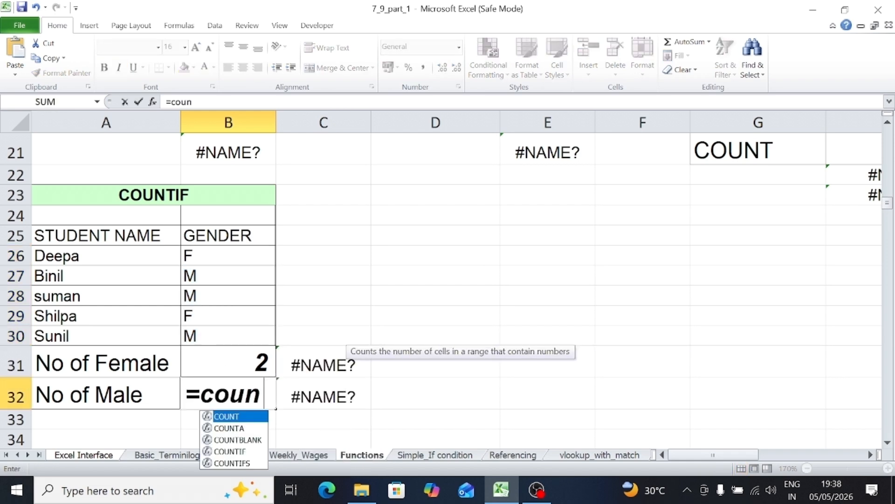
{"action": "type", "text": "tif("}
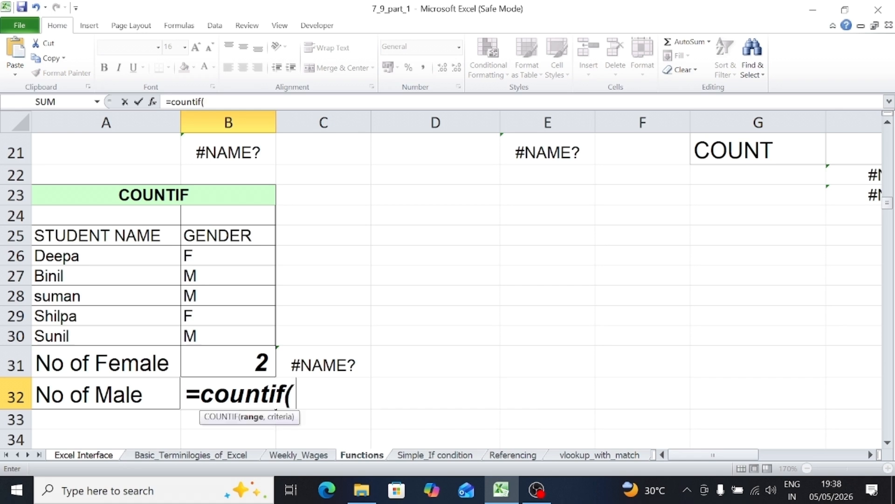
{"action": "left_click_drag", "start_coordinate": [206, 256], "coordinate": [206, 332]}
{"action": "left_click", "coordinate": [206, 331]}
{"action": "left_click_drag", "start_coordinate": [211, 255], "coordinate": [214, 336]}
{"action": "type", "text": ","}
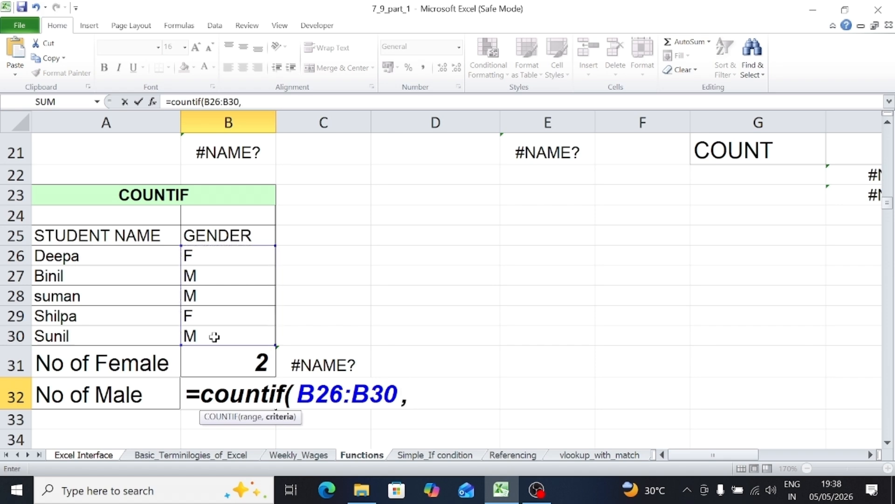
{"action": "type", "text": "\"M"}
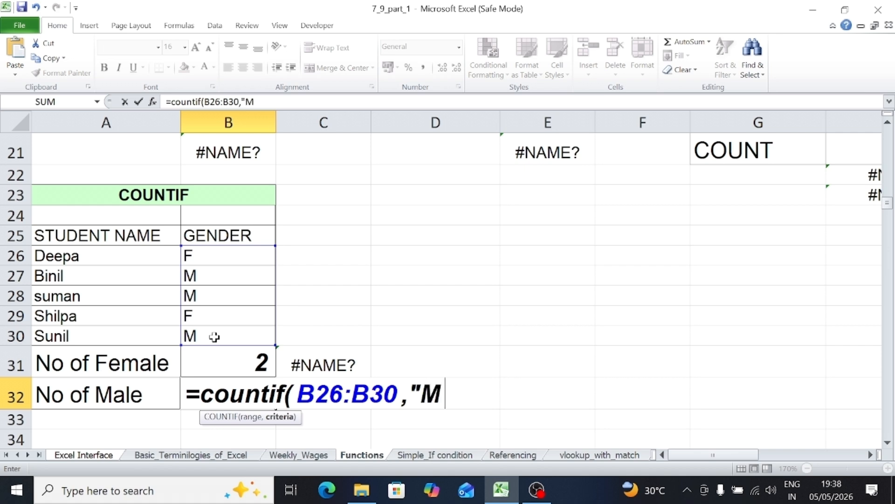
{"action": "type", "text": "\")"}
{"action": "key", "text": "Return"}
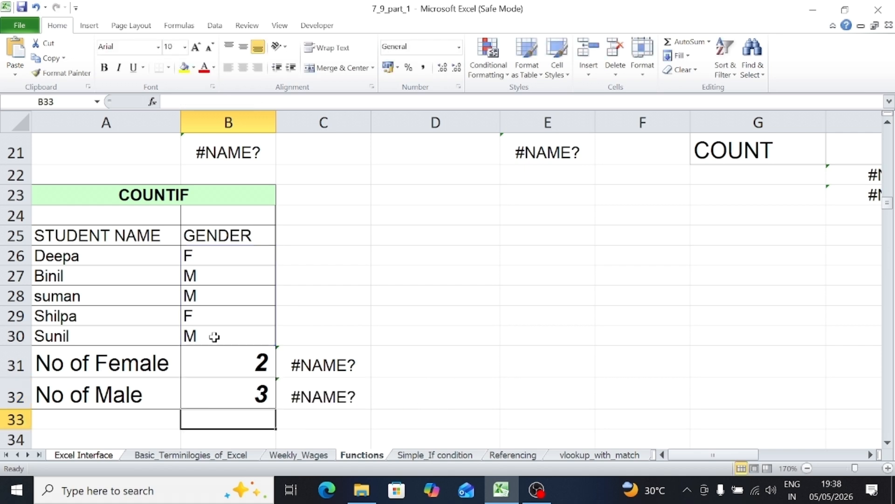
{"action": "left_click", "coordinate": [219, 398]}
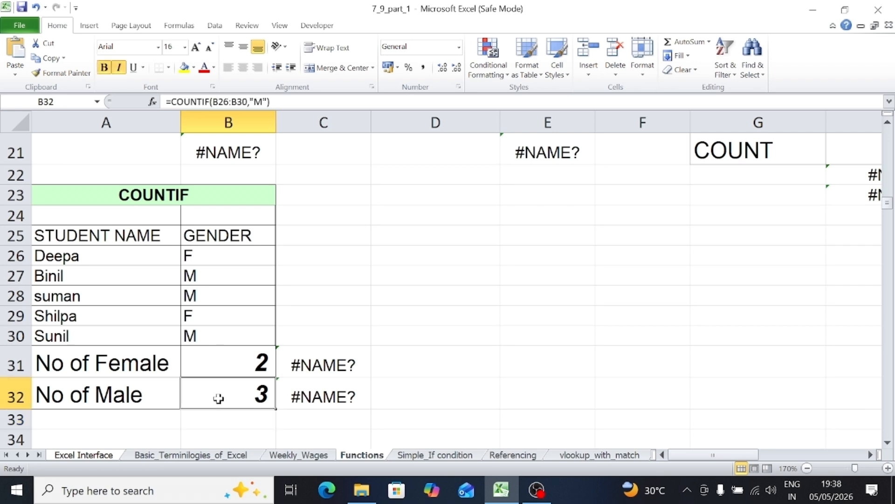
Review the COUNTIF formula in B32 against the gender range B26:B30, leaving the formula as it is.
{"action": "left_click_drag", "start_coordinate": [216, 256], "coordinate": [210, 337]}
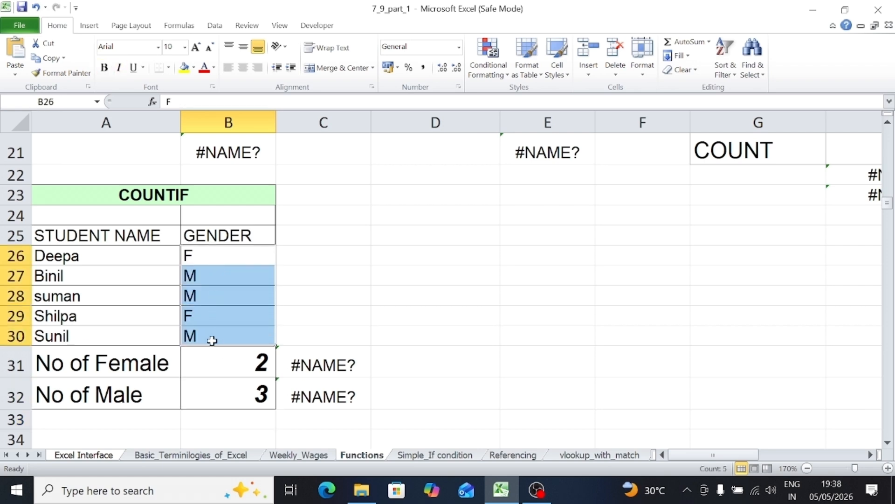
{"action": "double_click", "coordinate": [212, 387]}
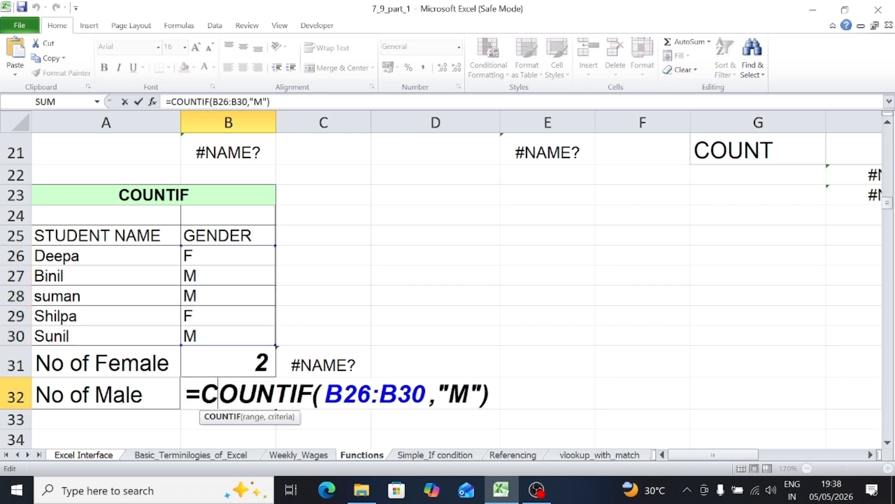
{"action": "left_click", "coordinate": [493, 394]}
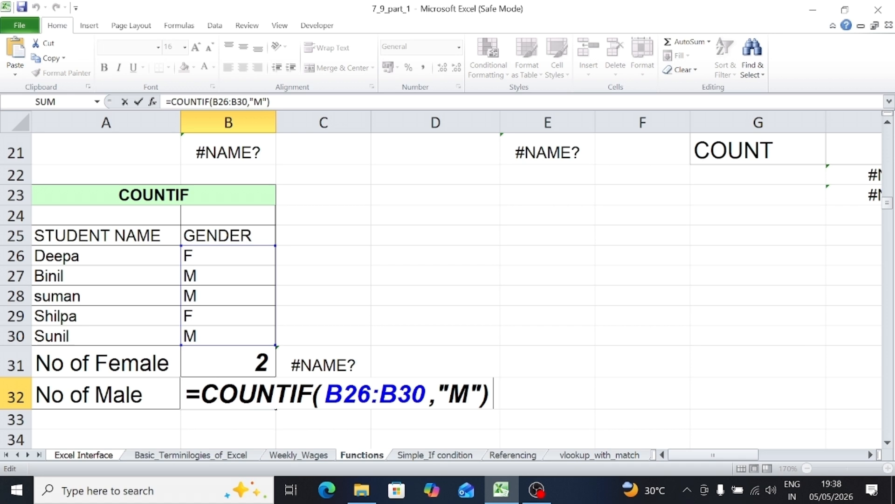
{"action": "key", "text": "Return"}
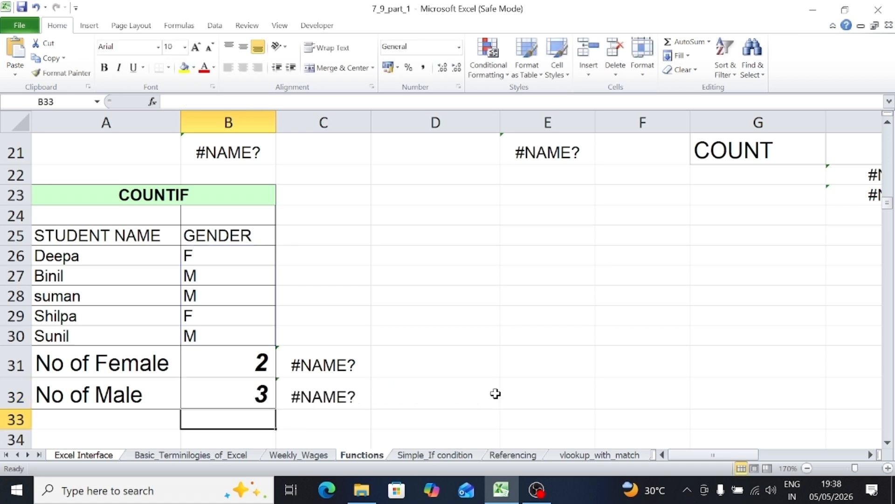
Enter f in the empty cell D27 as a criterion value for COUNTIF.
{"action": "left_click", "coordinate": [429, 277]}
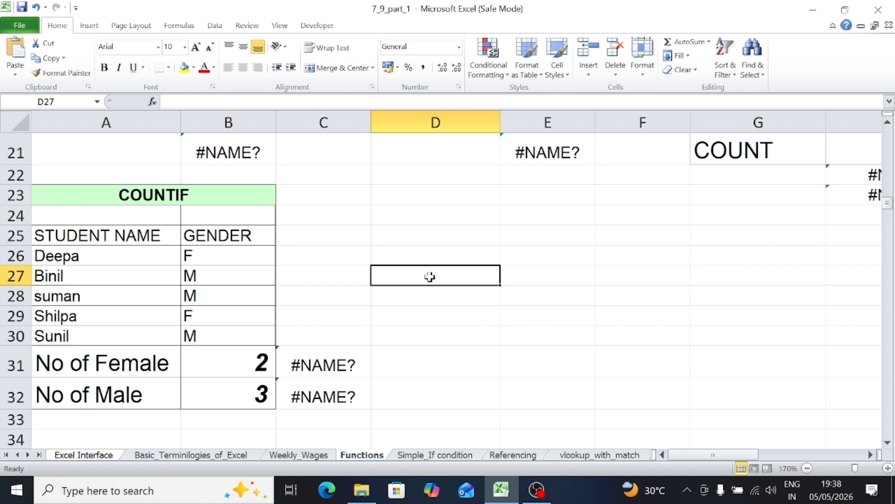
{"action": "type", "text": "f"}
{"action": "key", "text": "Return"}
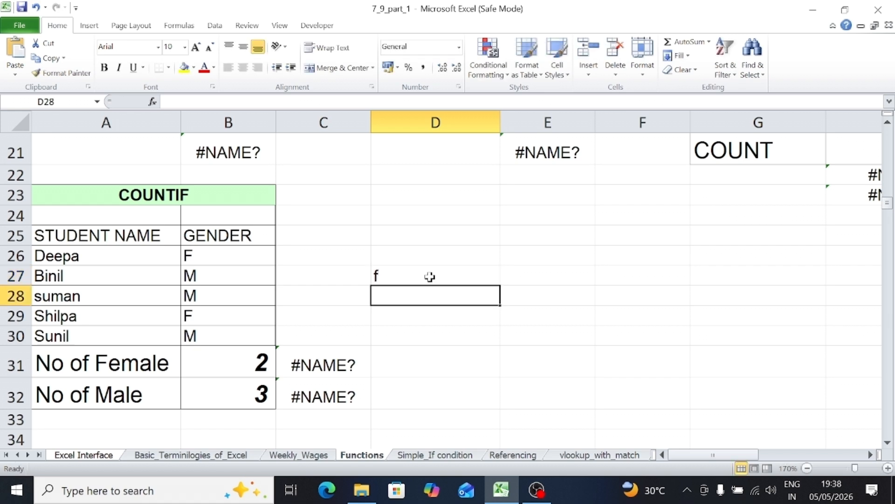
Replace the quoted criterion in B31 with a reference to D27 so the formula reads =COUNTIF(B26:B30,D27).
{"action": "double_click", "coordinate": [252, 364]}
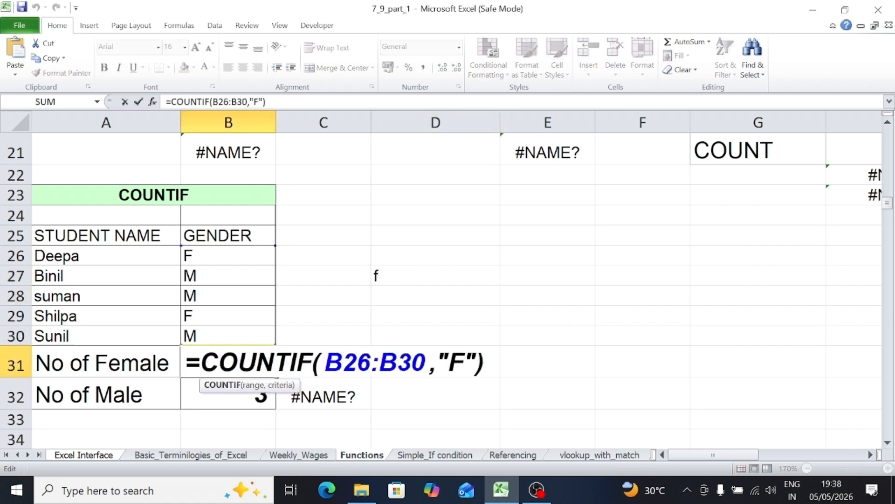
{"action": "mouse_move", "coordinate": [449, 363]}
{"action": "left_mouse_down"}
{"action": "mouse_move", "coordinate": [476, 363]}
{"action": "mouse_move", "coordinate": [437, 363]}
{"action": "left_mouse_up"}
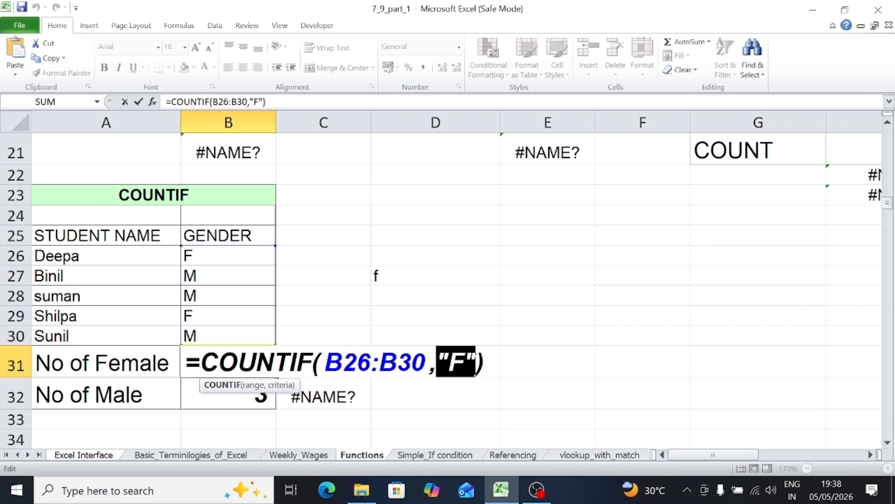
{"action": "key", "text": "BackSpace"}
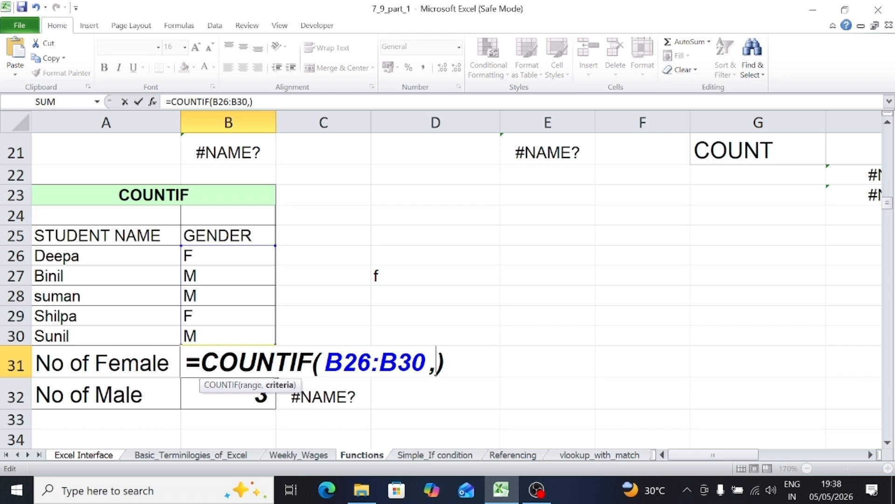
{"action": "left_click", "coordinate": [402, 276]}
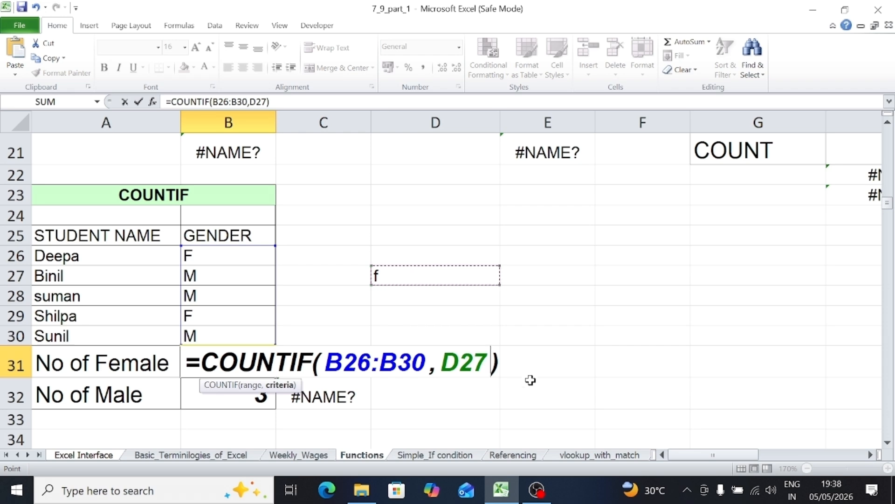
{"action": "key", "text": "Return"}
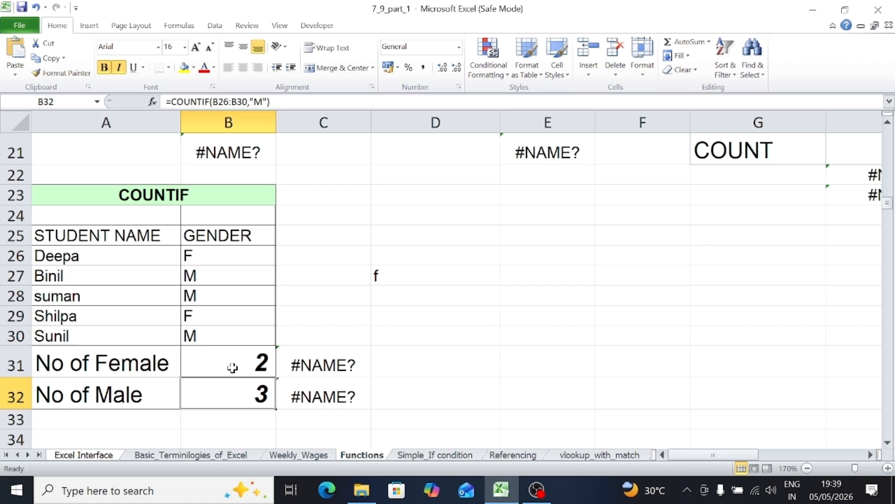
Replace the D27 reference in B31 with the quoted text criterion so the formula reads =COUNTIF(B26:B30,"F").
{"action": "left_click", "coordinate": [387, 277]}
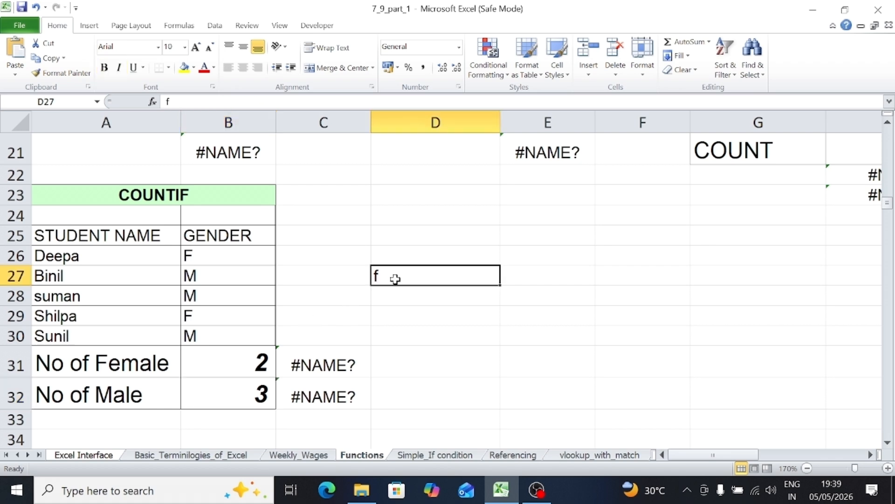
{"action": "left_click", "coordinate": [246, 362]}
{"action": "double_click", "coordinate": [256, 363]}
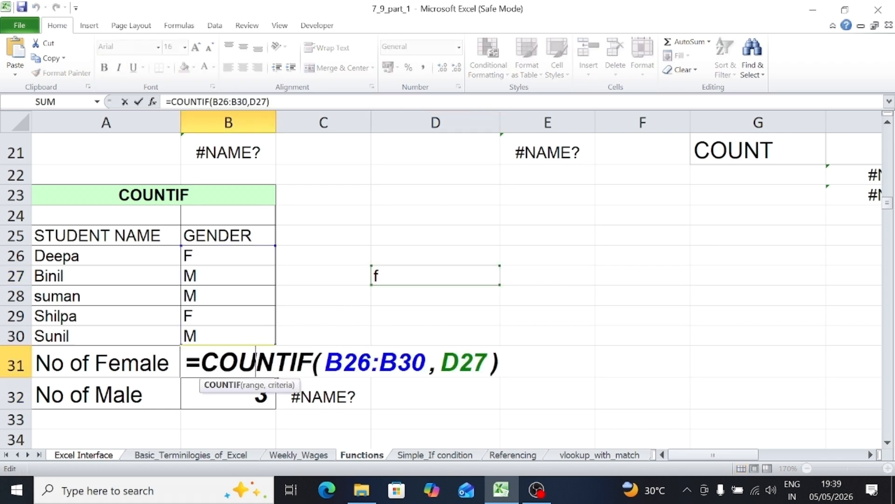
{"action": "left_click_drag", "start_coordinate": [440, 362], "coordinate": [490, 363]}
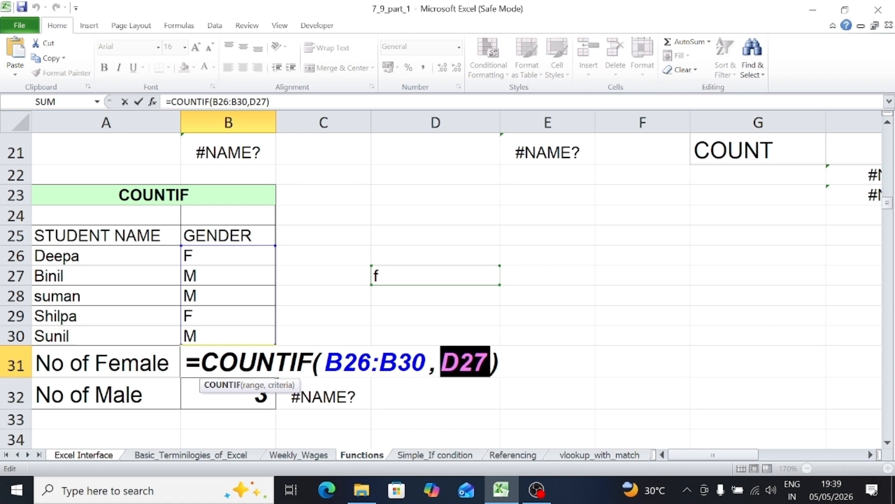
{"action": "type", "text": "F"}
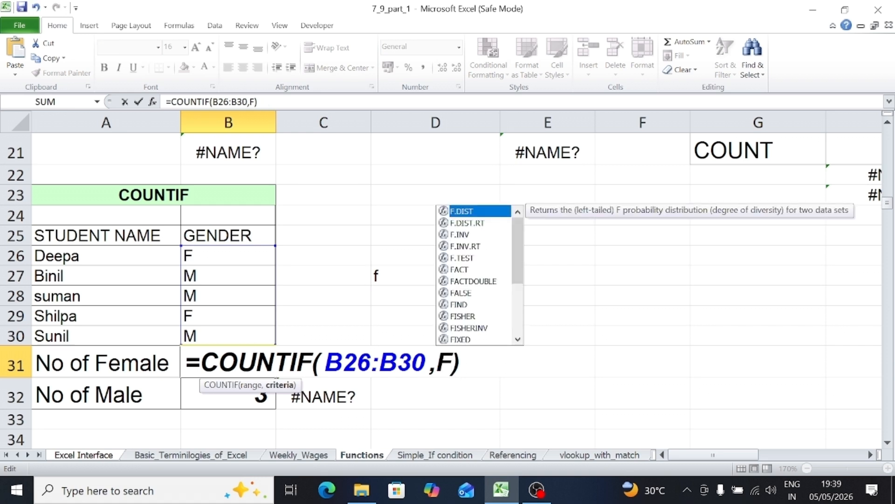
{"action": "type", "text": "\""}
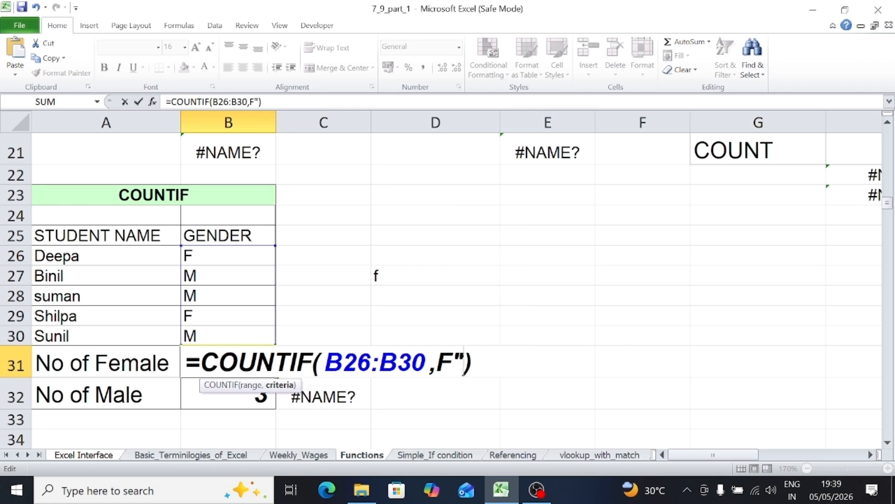
{"action": "key", "text": "Left"}
{"action": "key", "text": "Left"}
{"action": "type", "text": "\""}
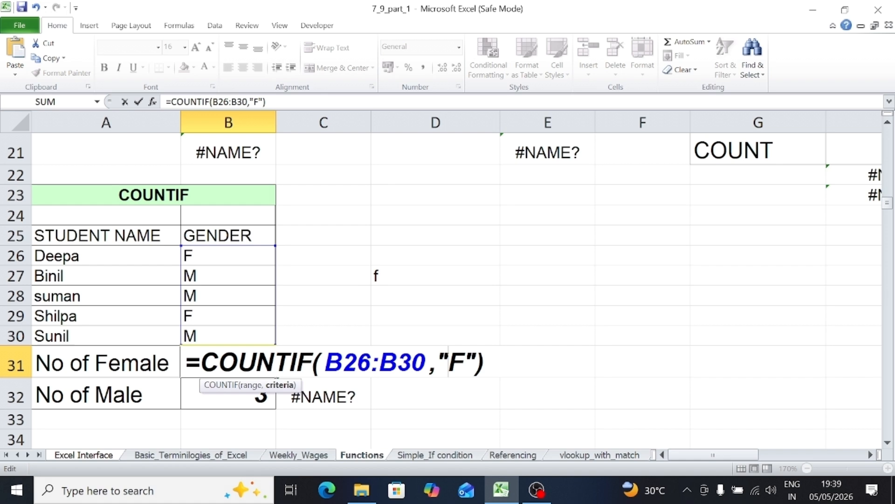
Examine the quoted criterion and the closing parenthesis at the end of the COUNTIF formula in B31.
{"action": "key", "text": "shift+Right"}
{"action": "key", "text": "shift+Right"}
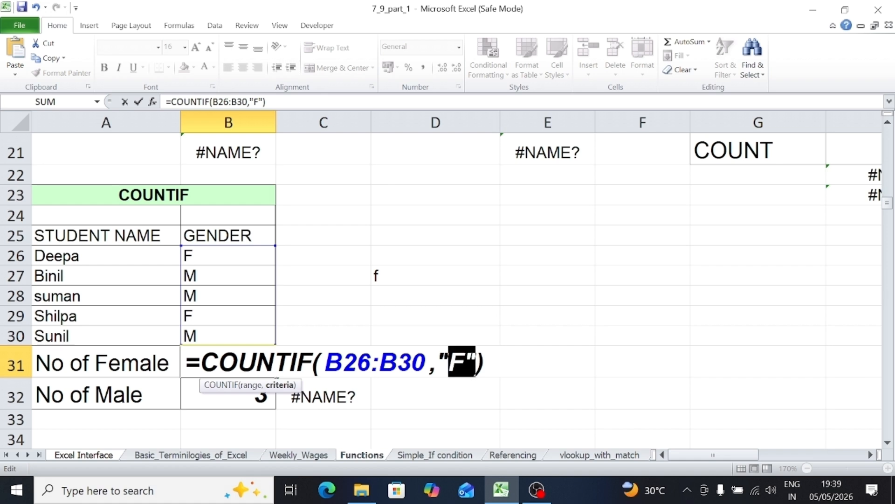
{"action": "key", "text": "End"}
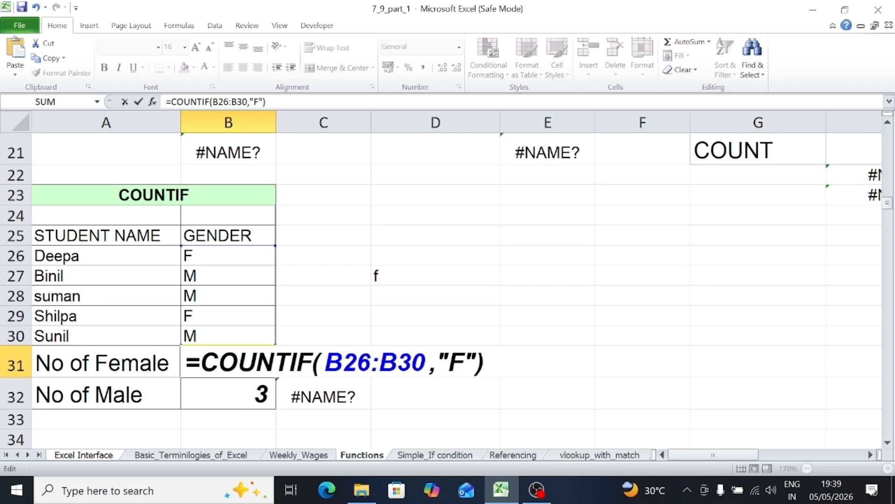
{"action": "key", "text": "shift+Left"}
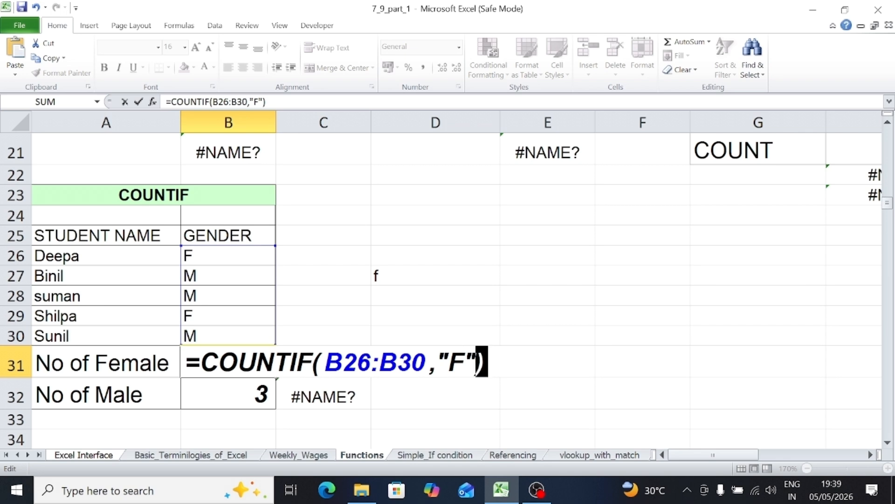
{"action": "key", "text": "Right"}
{"action": "key", "text": "Left"}
{"action": "key", "text": "Right"}
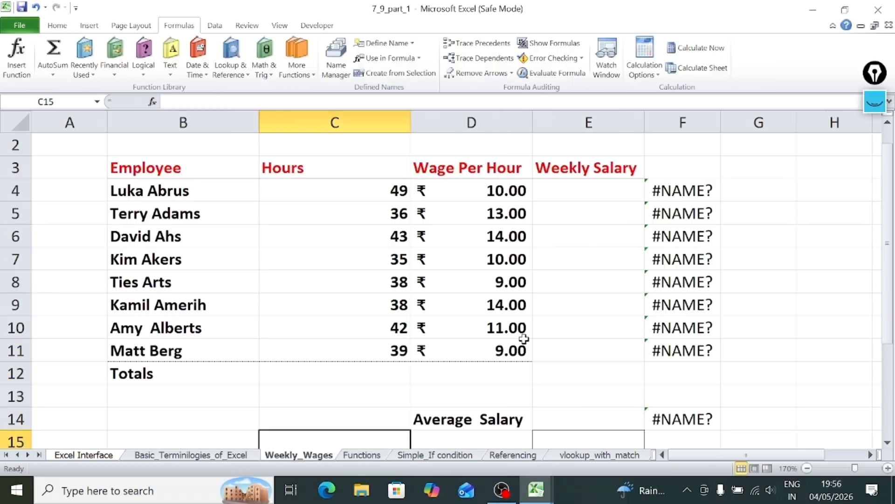
Look over the Weekly_Wages exercise, checking the Hours and Weekly Salary columns and the Average Salary cell E14.
{"action": "left_click", "coordinate": [559, 313]}
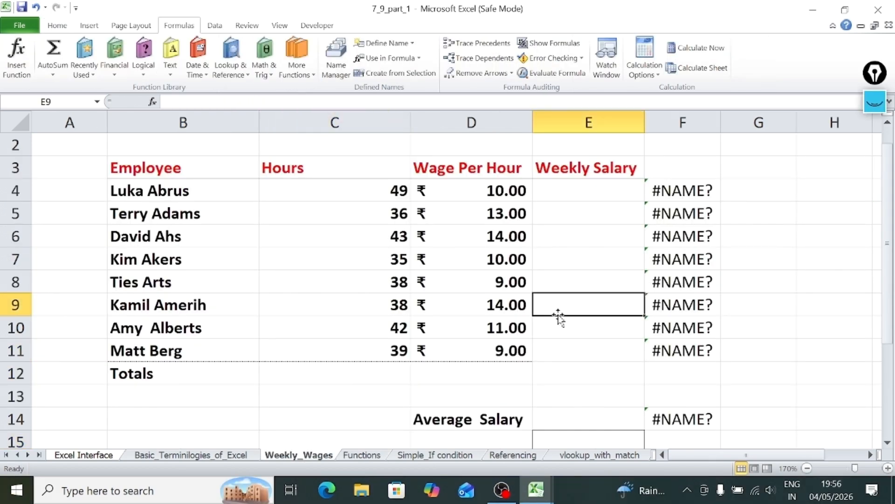
{"action": "left_click", "coordinate": [578, 194]}
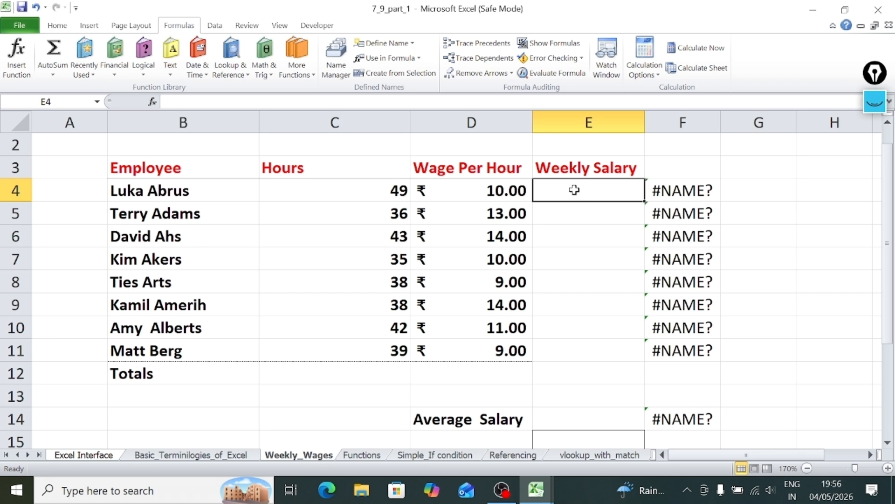
{"action": "left_click", "coordinate": [362, 196]}
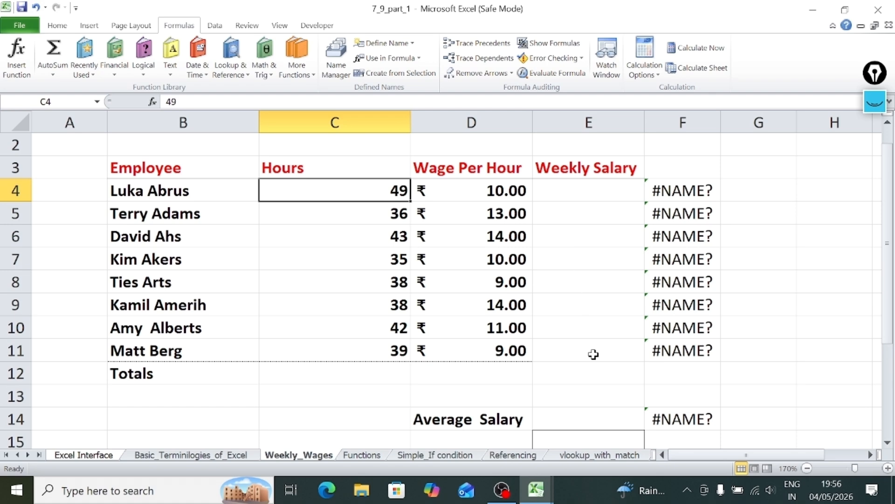
{"action": "left_click", "coordinate": [582, 421]}
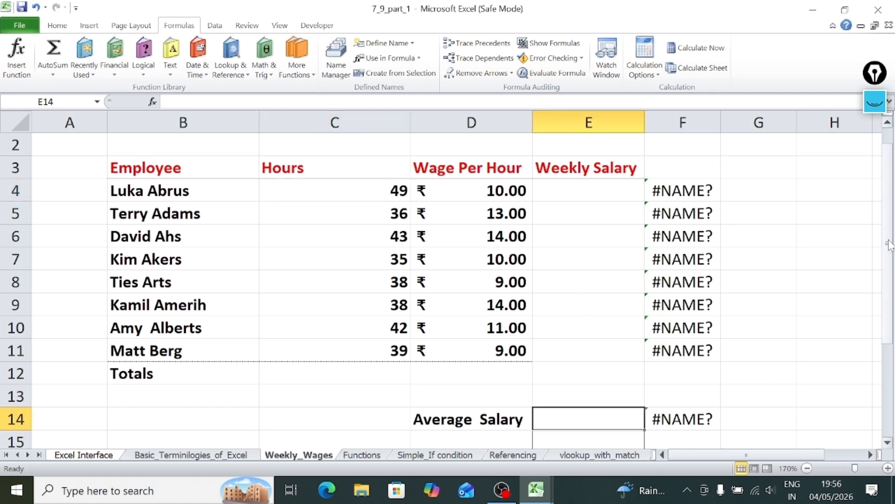
{"action": "mouse_move", "coordinate": [889, 252]}
{"action": "left_mouse_down"}
{"action": "mouse_move", "coordinate": [892, 290]}
{"action": "mouse_move", "coordinate": [893, 251]}
{"action": "left_mouse_up"}
Open the Simple_If condition sheet and look up IF in the list of logical functions.
{"action": "left_click", "coordinate": [432, 455]}
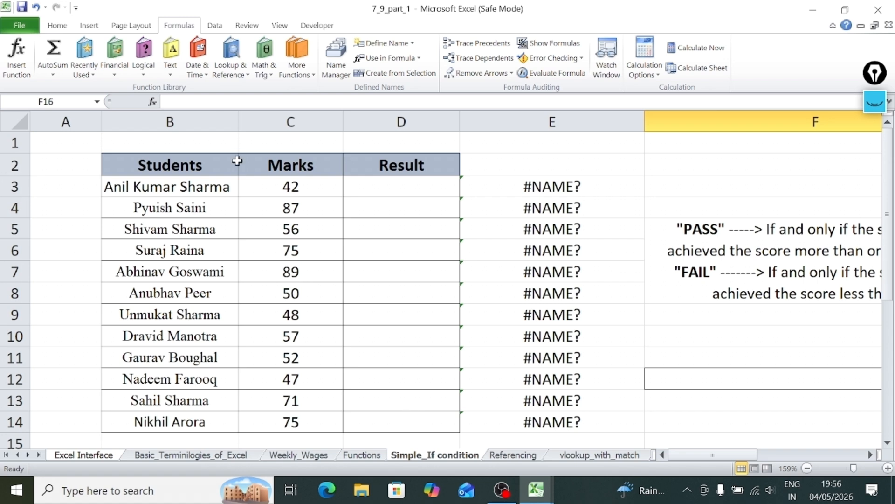
{"action": "left_click", "coordinate": [147, 71]}
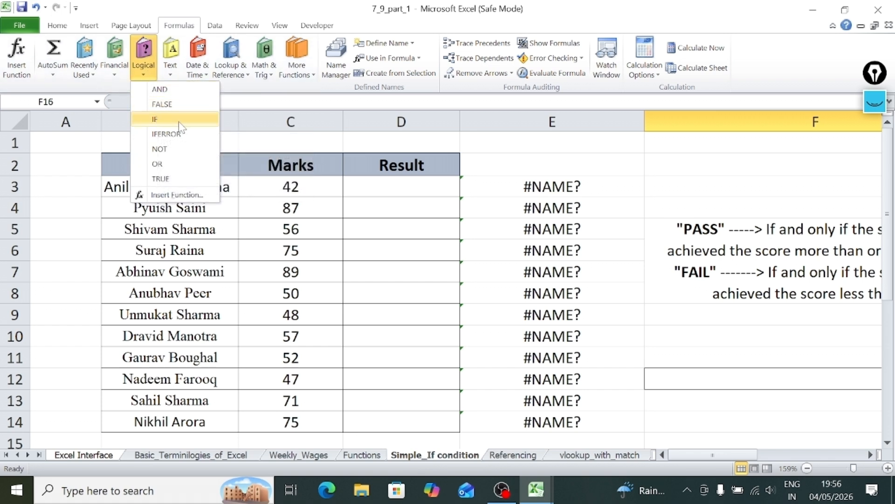
{"action": "left_click", "coordinate": [350, 187]}
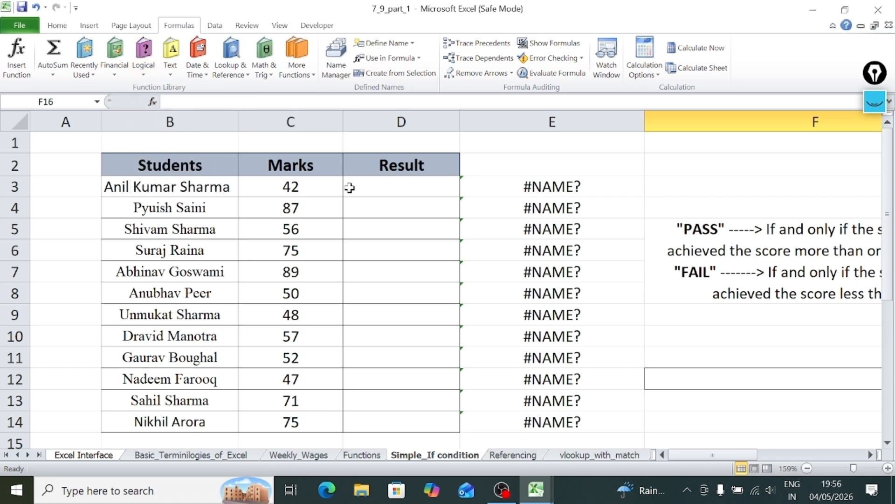
{"action": "left_click", "coordinate": [53, 27]}
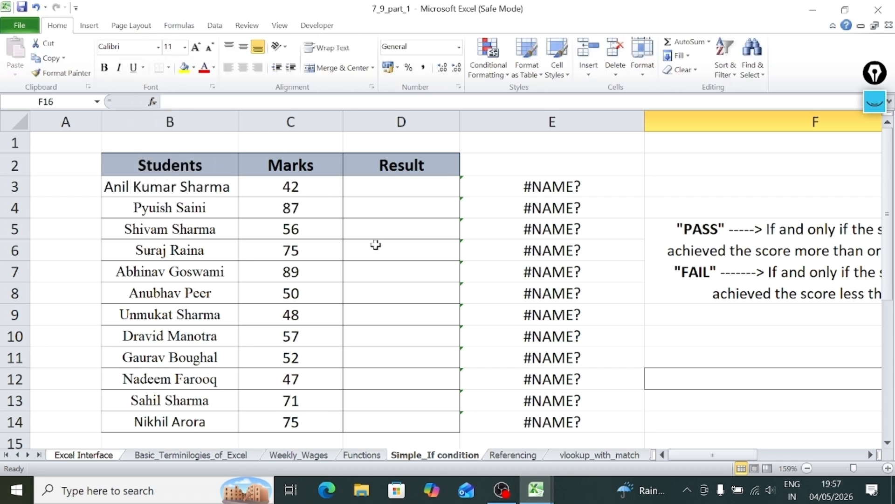
Begin an IF formula with =if( in D3, the first cell of the Result column.
{"action": "left_click", "coordinate": [386, 222]}
{"action": "left_click", "coordinate": [392, 185]}
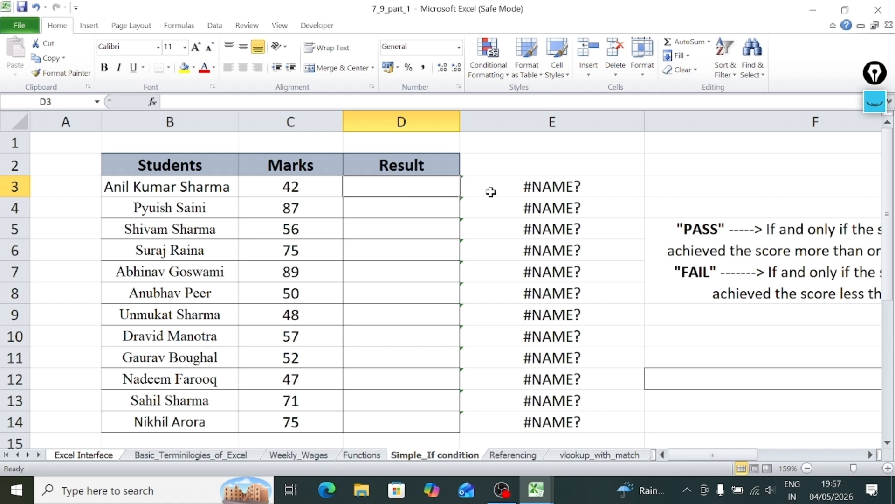
{"action": "left_click", "coordinate": [490, 191]}
{"action": "left_click", "coordinate": [417, 183]}
{"action": "type", "text": "="}
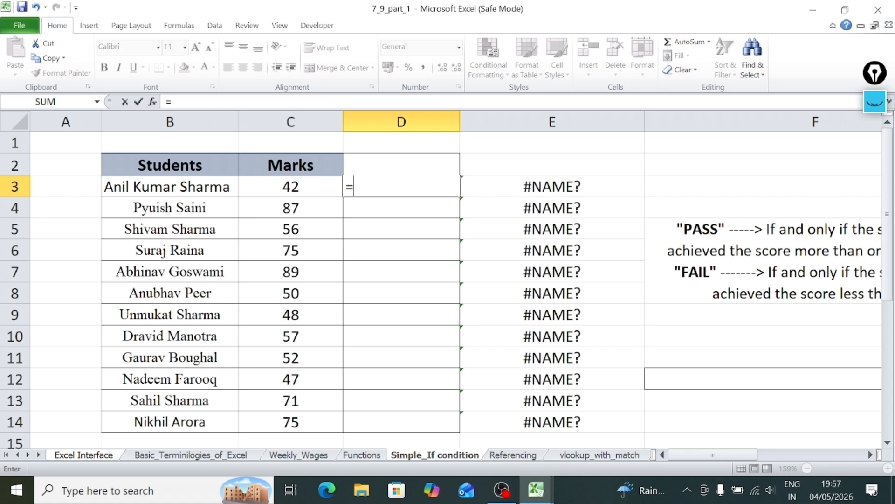
{"action": "type", "text": "if"}
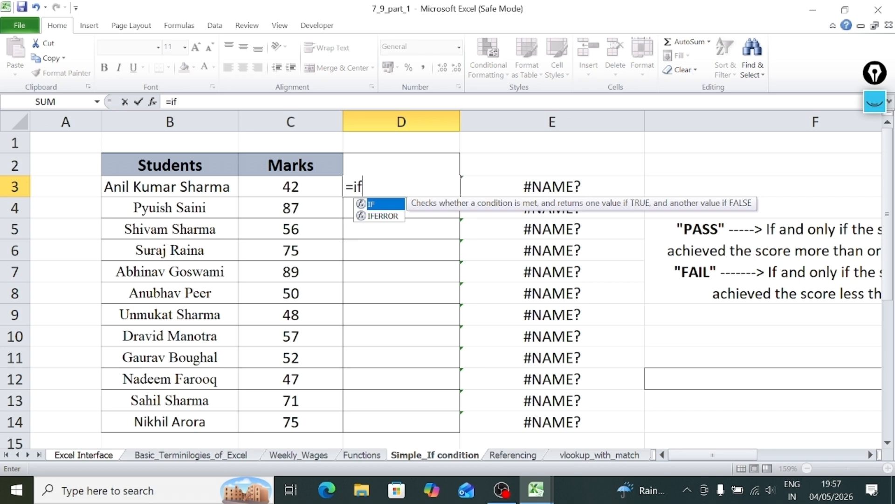
{"action": "type", "text": "("}
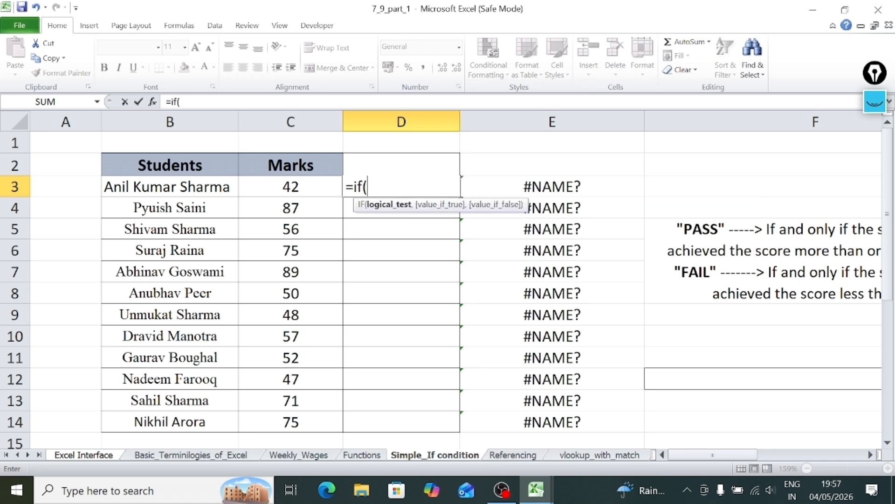
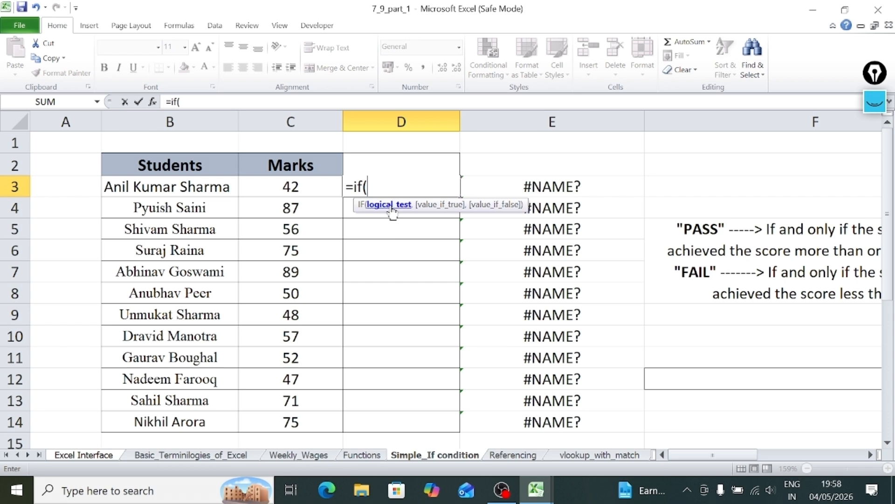
Clear the unfinished IF formula from D3.
{"action": "key", "text": "BackSpace"}
{"action": "key", "text": "BackSpace"}
{"action": "key", "text": "BackSpace"}
{"action": "key", "text": "BackSpace"}
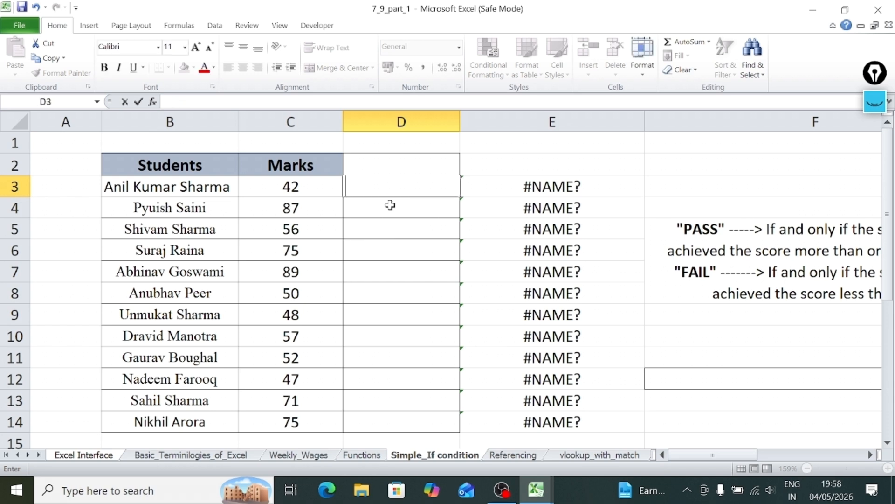
{"action": "left_click", "coordinate": [390, 205]}
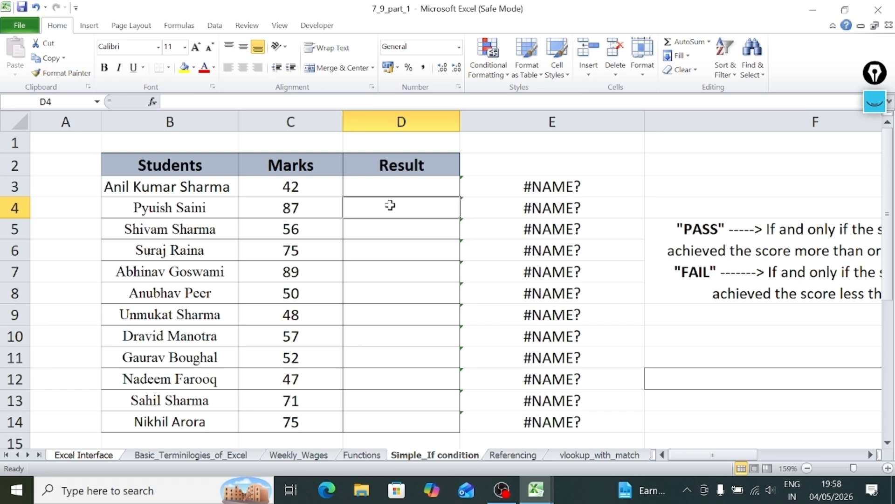
Look over the student table, checking the Marks column from the first student to the last.
{"action": "left_click", "coordinate": [326, 189]}
{"action": "key", "text": "Right"}
{"action": "key", "text": "Right"}
{"action": "key", "text": "Right"}
{"action": "key", "text": "Right"}
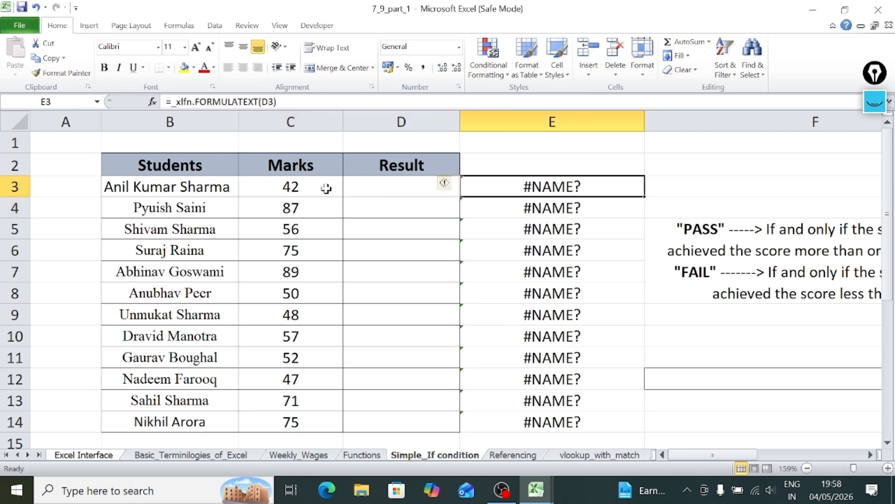
{"action": "key", "text": "Left"}
{"action": "key", "text": "Left"}
{"action": "key", "text": "Left"}
{"action": "key", "text": "Left"}
{"action": "key", "text": "Left"}
{"action": "key", "text": "Left"}
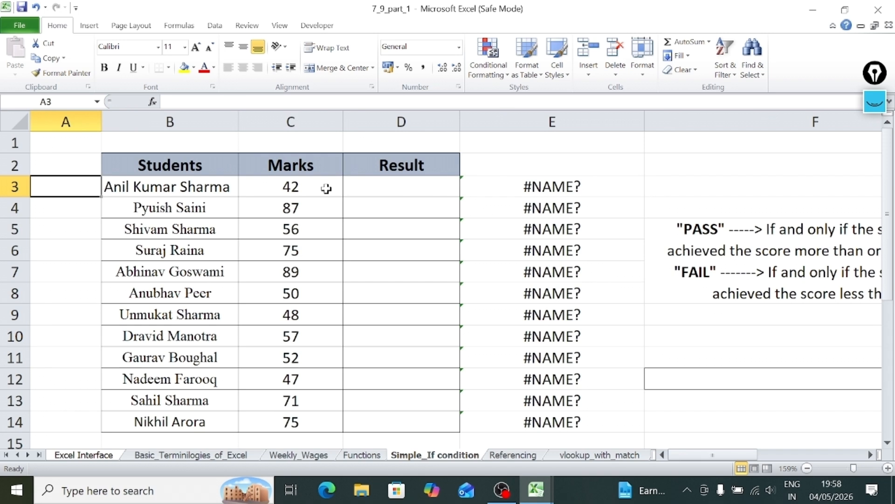
{"action": "key", "text": "Right"}
{"action": "key", "text": "Right"}
{"action": "key", "text": "Down"}
{"action": "key", "text": "Down"}
{"action": "key", "text": "Down"}
{"action": "key", "text": "Down"}
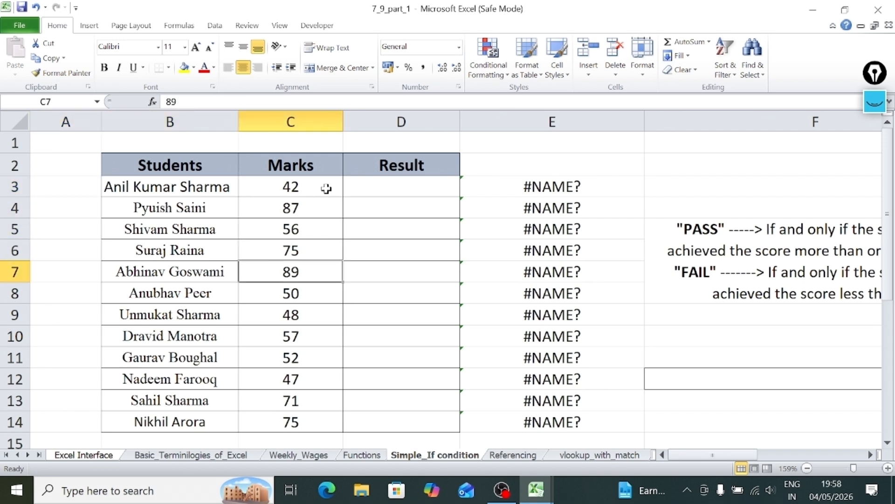
{"action": "key", "text": "Down"}
{"action": "key", "text": "Down"}
{"action": "key", "text": "Down"}
{"action": "key", "text": "Down"}
{"action": "key", "text": "Down"}
{"action": "key", "text": "Down"}
{"action": "key", "text": "Down"}
{"action": "key", "text": "Down"}
{"action": "key", "text": "Down"}
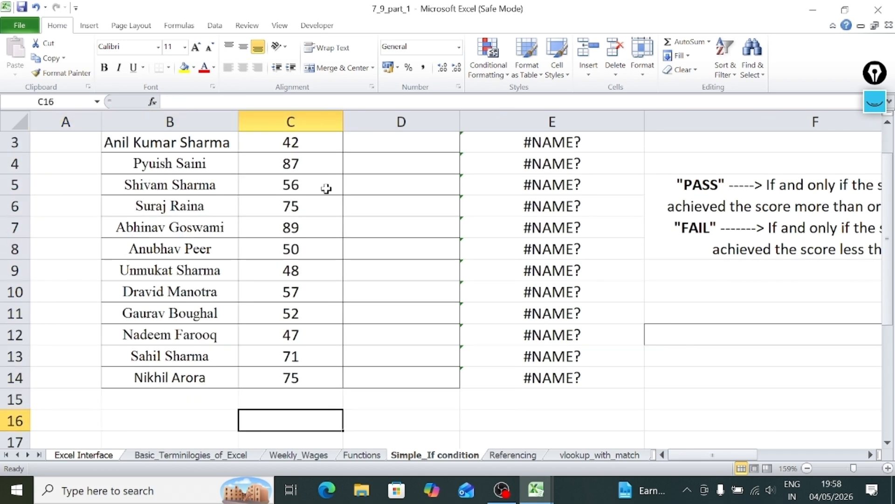
{"action": "key", "text": "Up"}
{"action": "key", "text": "Up"}
{"action": "key", "text": "Up"}
{"action": "key", "text": "Up"}
{"action": "key", "text": "Up"}
{"action": "key", "text": "Up"}
{"action": "key", "text": "Up"}
{"action": "key", "text": "Up"}
{"action": "key", "text": "Up"}
{"action": "key", "text": "Up"}
{"action": "key", "text": "Up"}
{"action": "key", "text": "Up"}
{"action": "key", "text": "Up"}
{"action": "key", "text": "Up"}
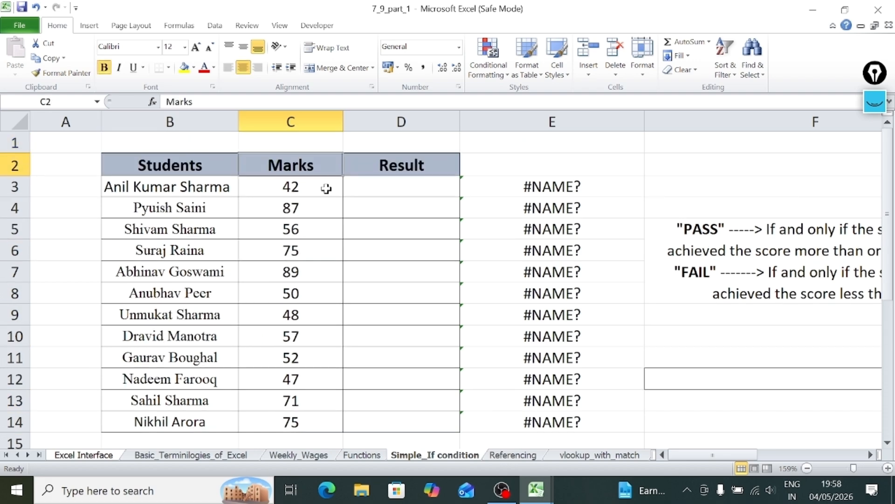
Read the PASS and FAIL criteria in the merged note at F5 beside the student table.
{"action": "key", "text": "Down"}
{"action": "key", "text": "Right"}
{"action": "key", "text": "Right"}
{"action": "key", "text": "Right"}
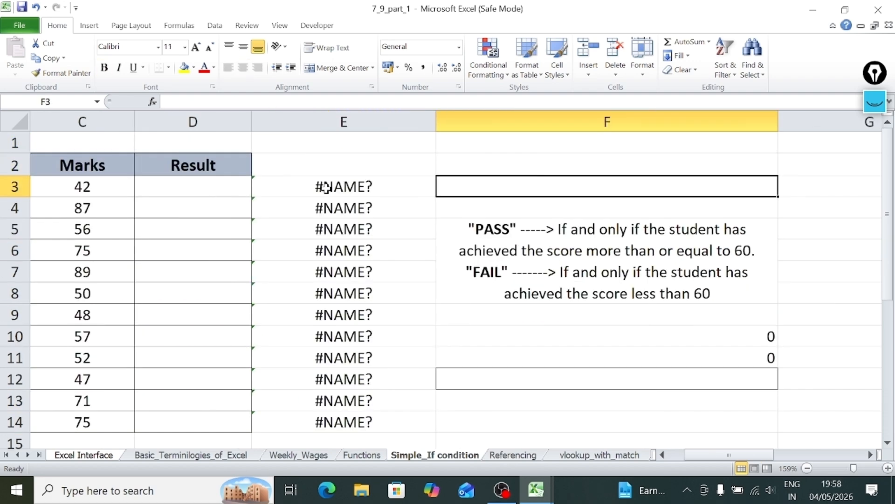
{"action": "key", "text": "Left"}
{"action": "key", "text": "Right"}
{"action": "key", "text": "Right"}
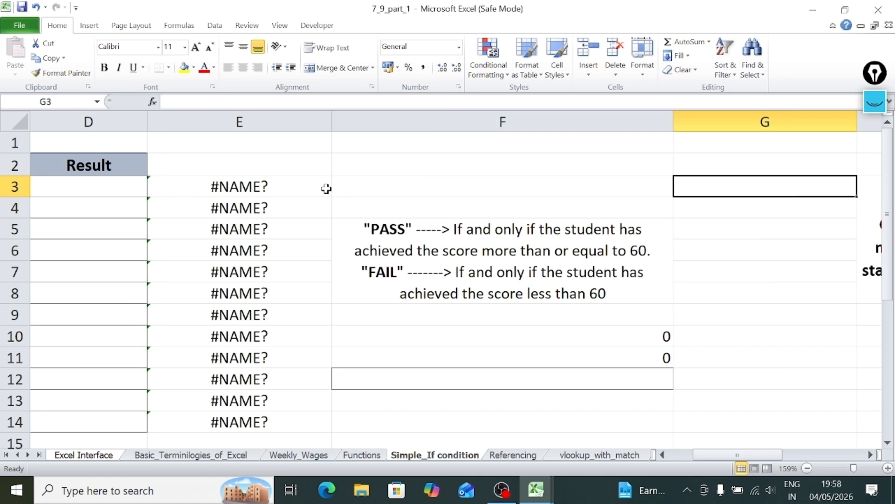
{"action": "key", "text": "Left"}
{"action": "key", "text": "Down"}
{"action": "key", "text": "Down"}
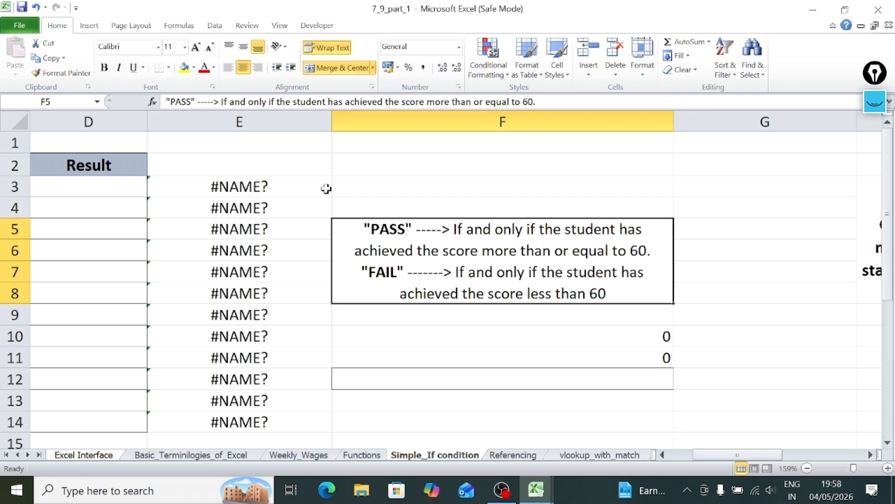
{"action": "key", "text": "Left"}
{"action": "key", "text": "Left"}
{"action": "key", "text": "Left"}
{"action": "key", "text": "Left"}
{"action": "key", "text": "Left"}
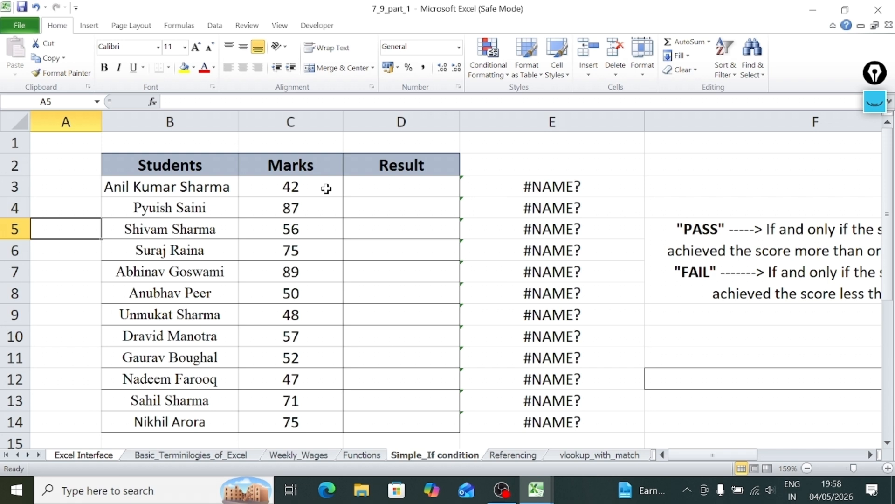
Begin an IF formula in D3 with the placeholder word condition as its logical test, followed by a comma.
{"action": "left_click", "coordinate": [360, 186]}
{"action": "type", "text": "="}
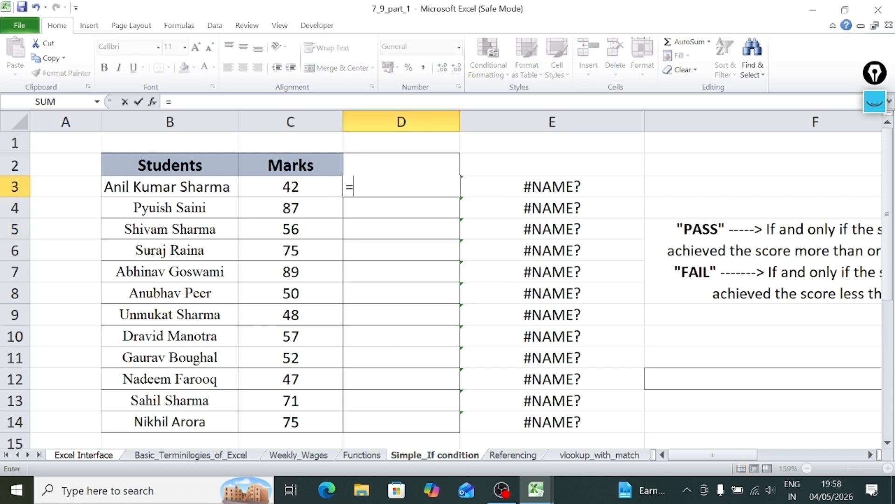
{"action": "type", "text": "if"}
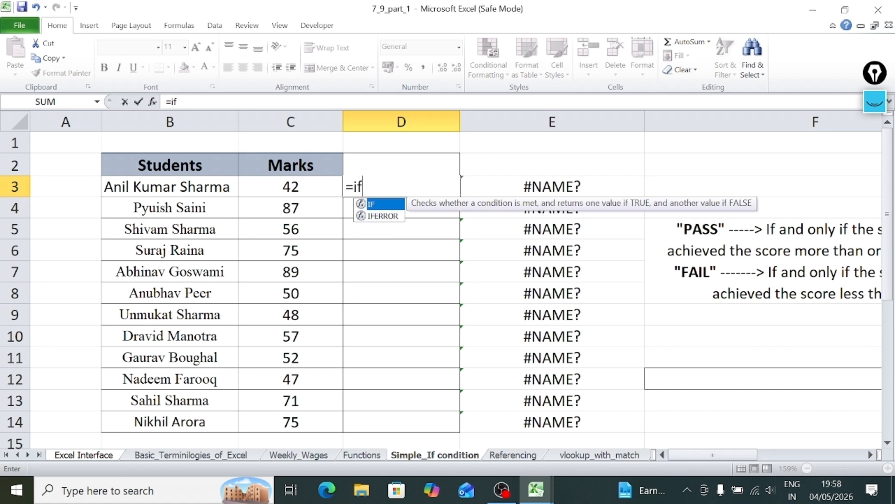
{"action": "type", "text": "("}
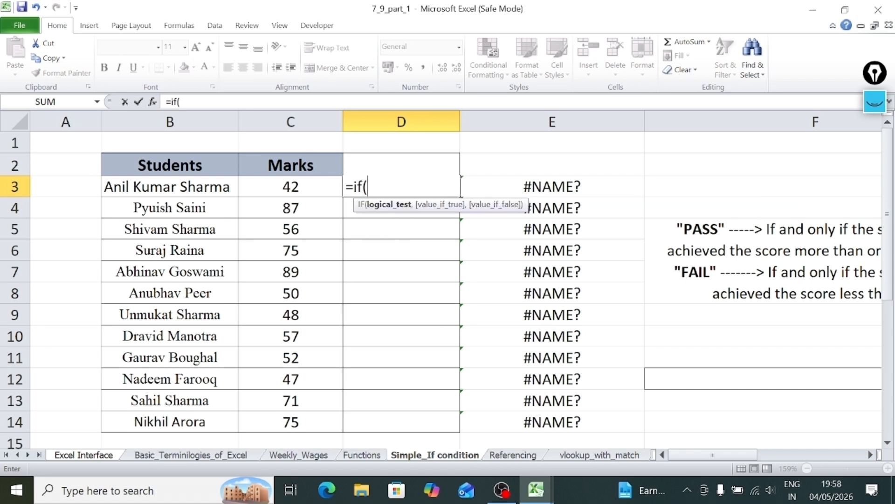
{"action": "type", "text": "condi"}
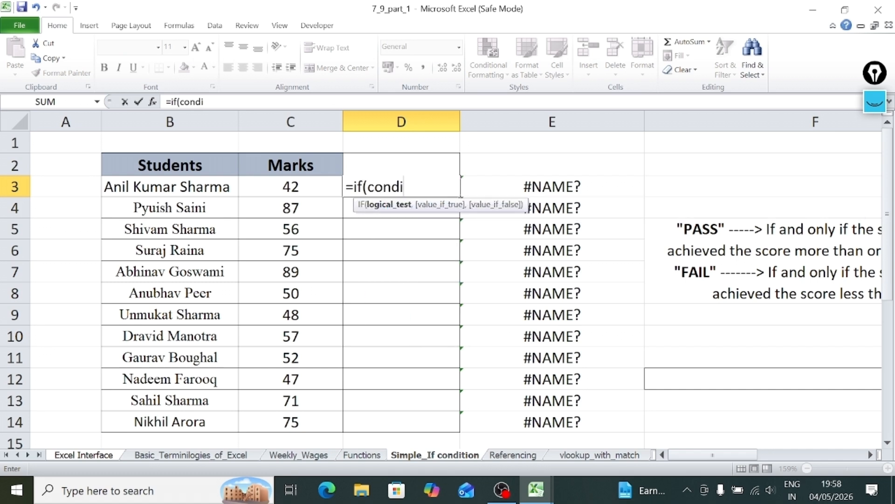
{"action": "type", "text": "tion"}
{"action": "type", "text": ","}
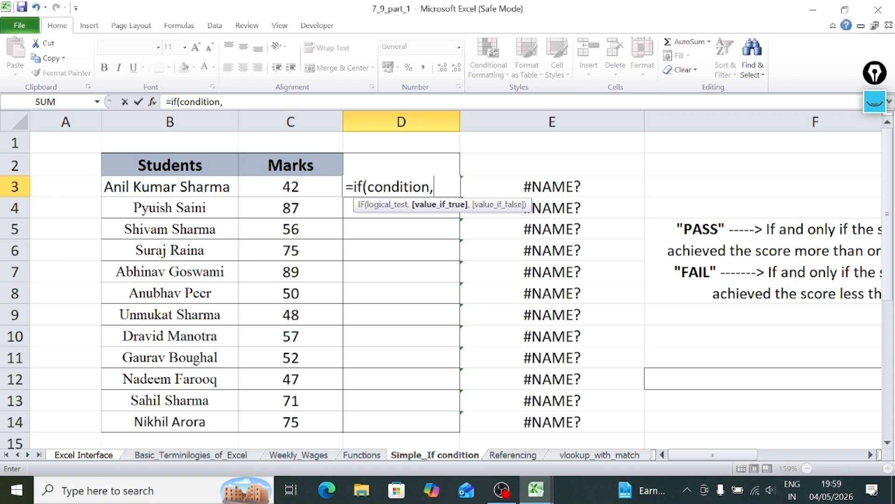
{"action": "left_click_drag", "start_coordinate": [368, 187], "coordinate": [430, 187]}
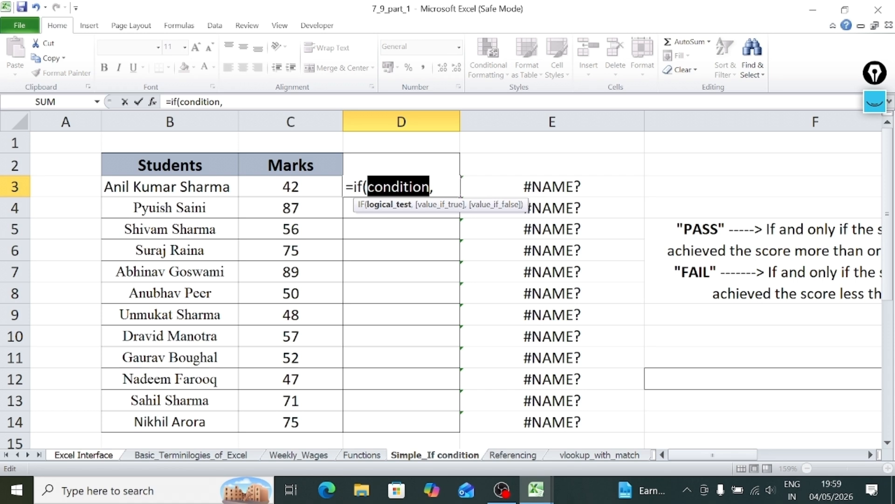
{"action": "left_click", "coordinate": [434, 186]}
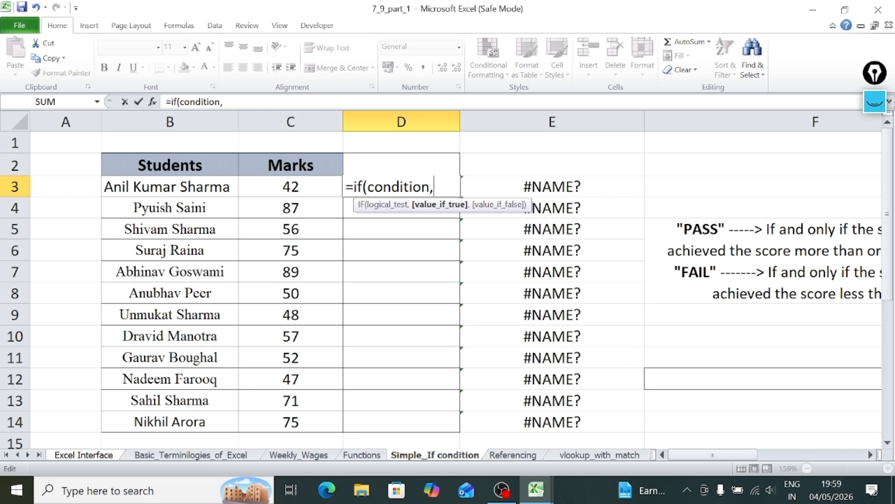
Complete the D3 formula with "pass" as the value if true and "fail" as the value if false, closing the parenthesis.
{"action": "type", "text": "\"pass\""}
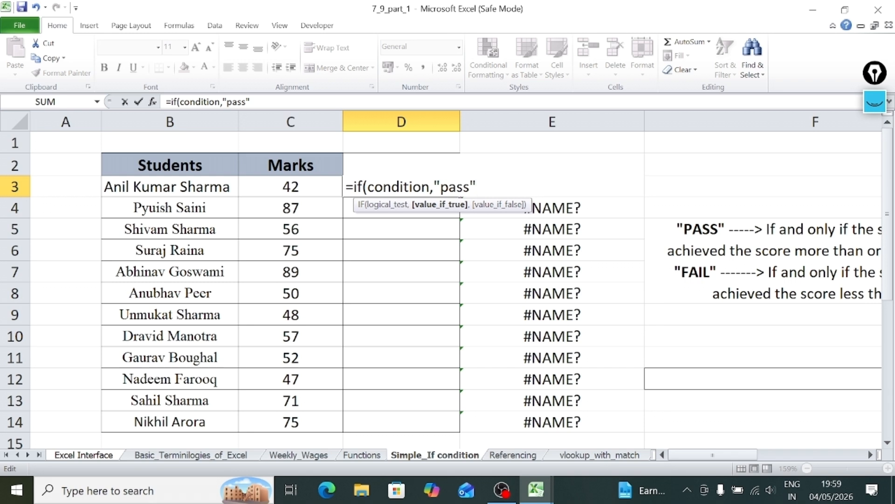
{"action": "type", "text": ","}
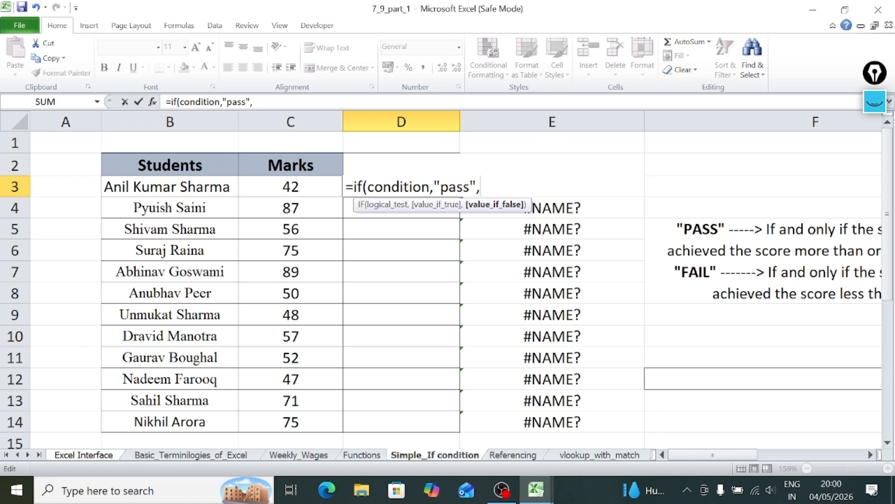
{"action": "type", "text": "\"fail\")"}
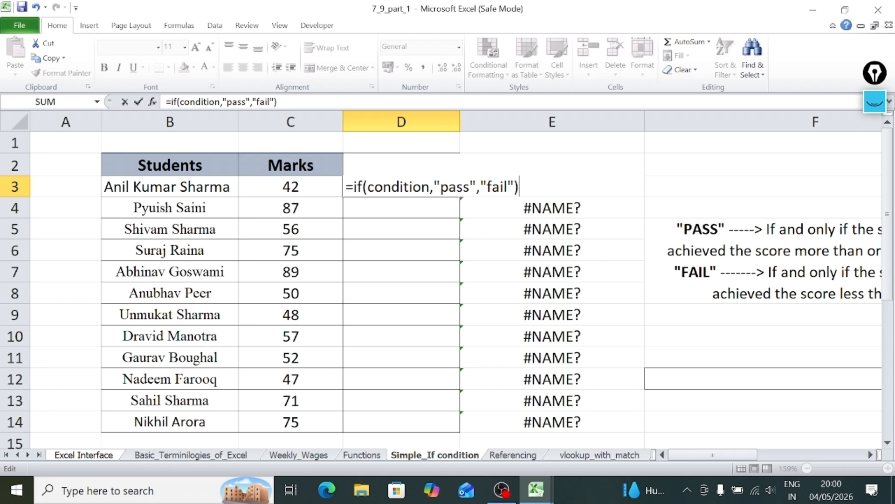
Replace the condition placeholder in the D3 formula with the test C3>60 and commit the formula.
{"action": "left_click_drag", "start_coordinate": [429, 187], "coordinate": [368, 187]}
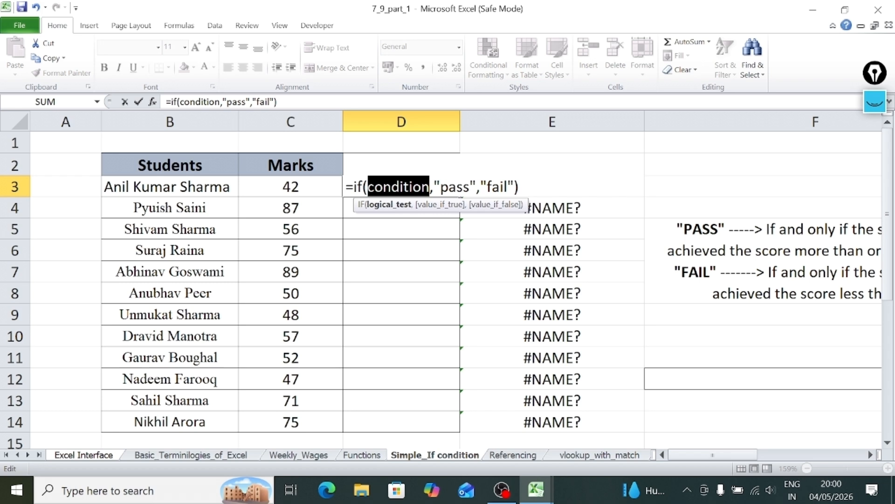
{"action": "key", "text": "Delete"}
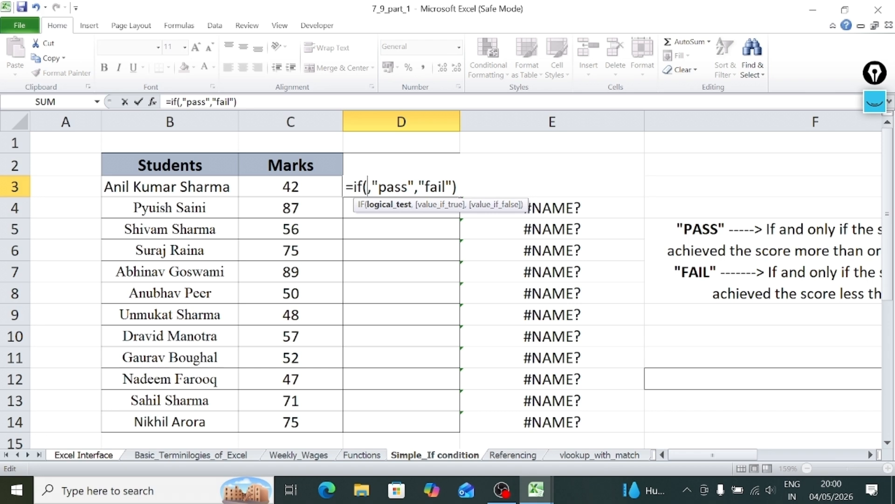
{"action": "left_click", "coordinate": [284, 187]}
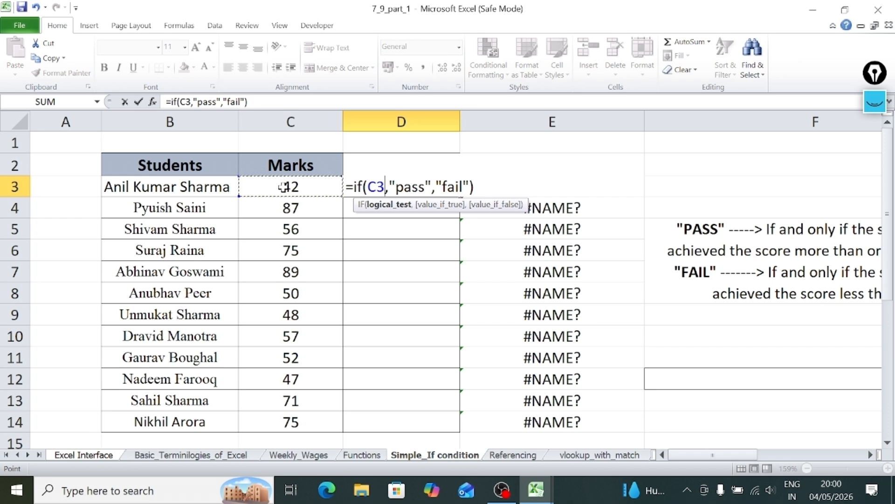
{"action": "type", "text": ">"}
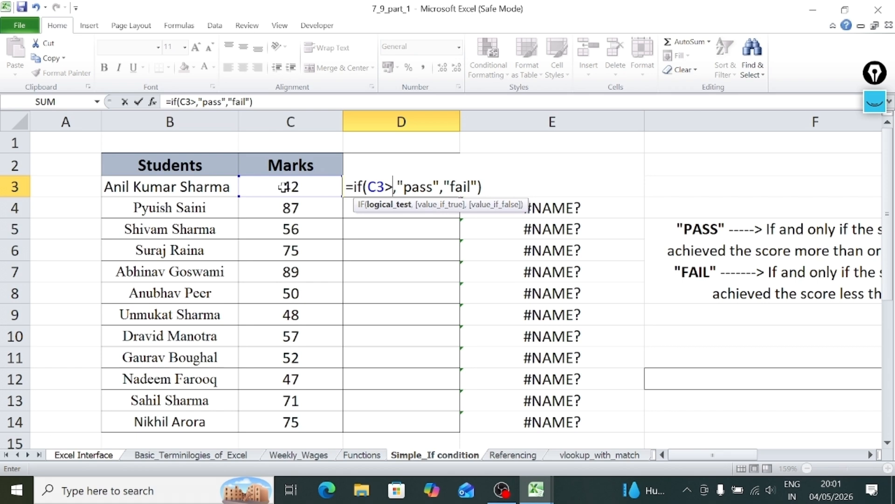
{"action": "type", "text": "60"}
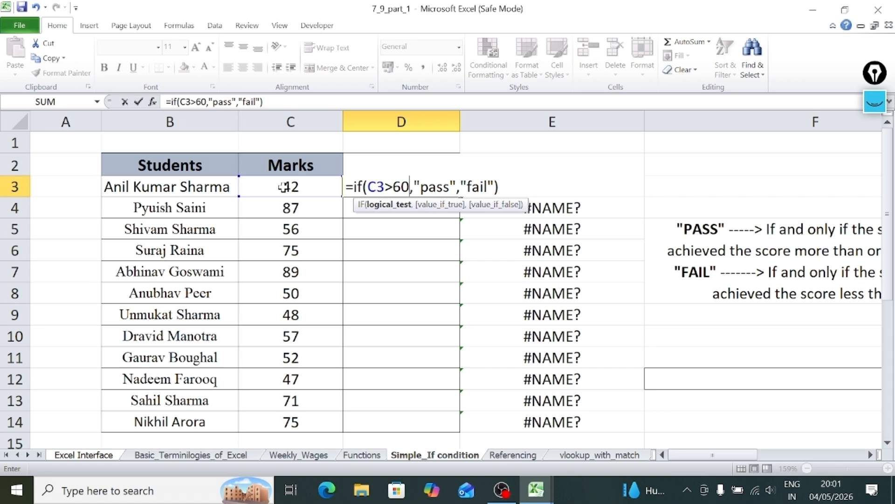
{"action": "left_click", "coordinate": [500, 186]}
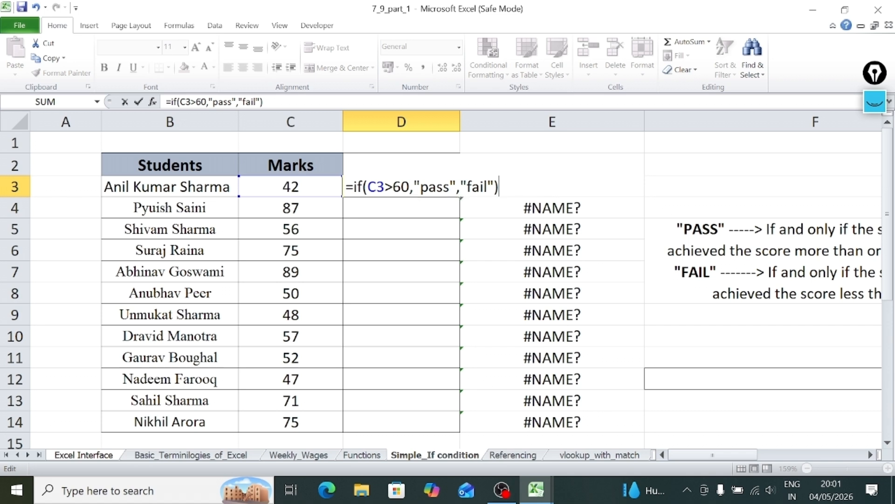
{"action": "key", "text": "Return"}
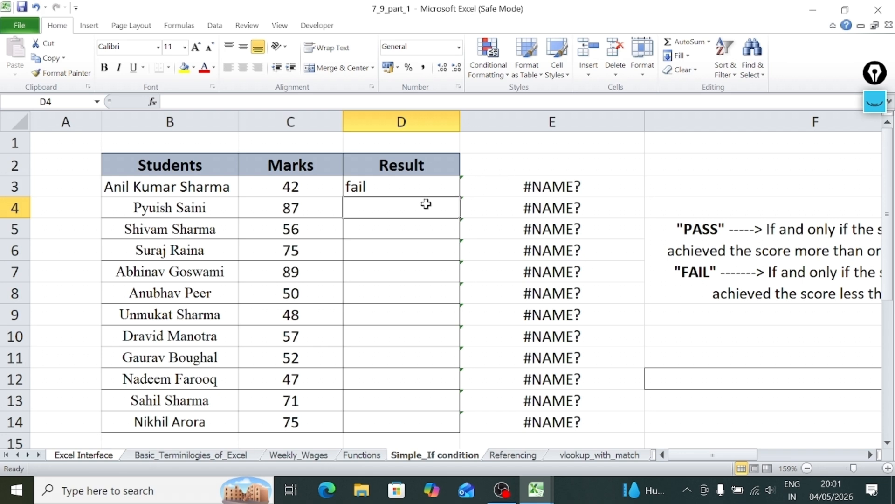
Compare the mark in C3 with the D3 formula and examine its value-if-false argument, leaving D3 selected.
{"action": "left_click", "coordinate": [327, 191]}
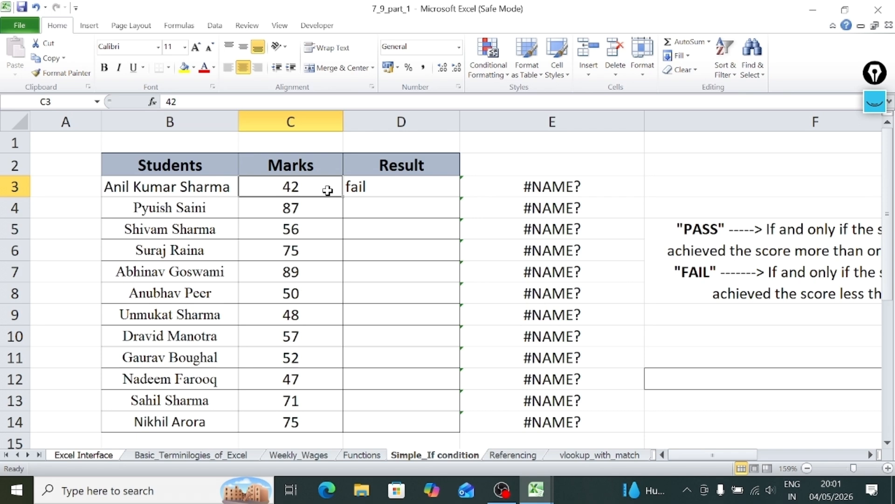
{"action": "double_click", "coordinate": [361, 184]}
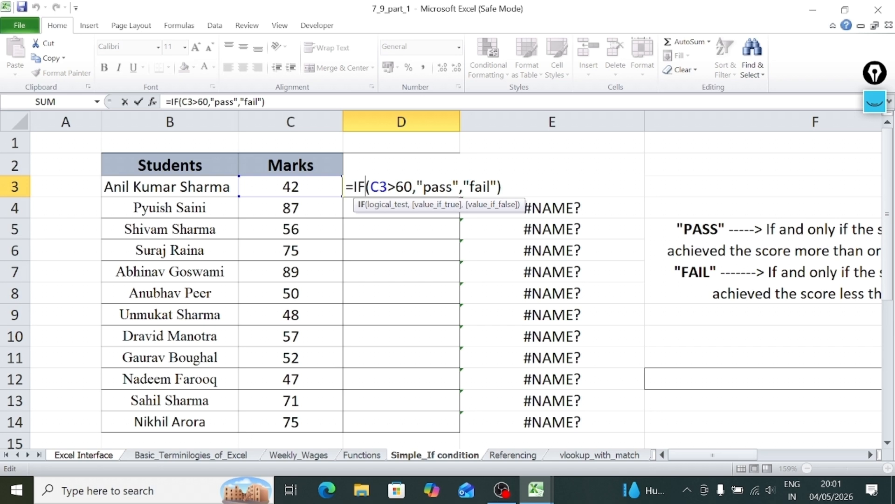
{"action": "left_click_drag", "start_coordinate": [463, 187], "coordinate": [498, 187]}
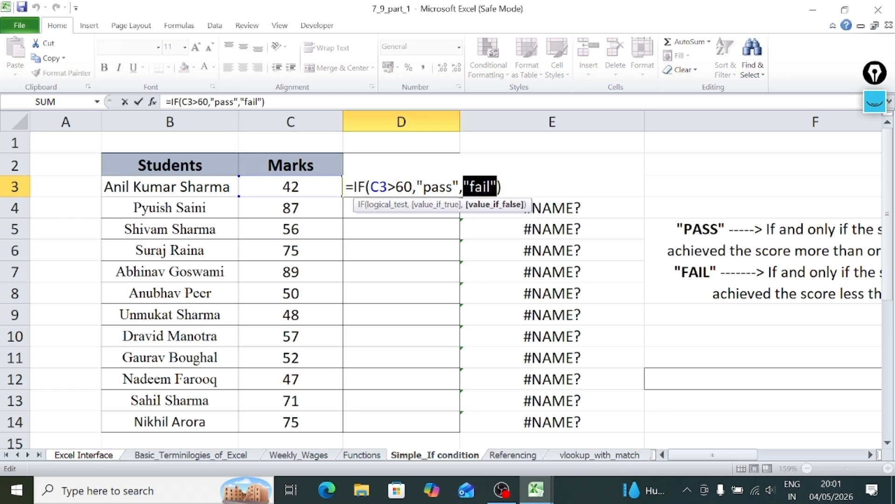
{"action": "left_click", "coordinate": [486, 187]}
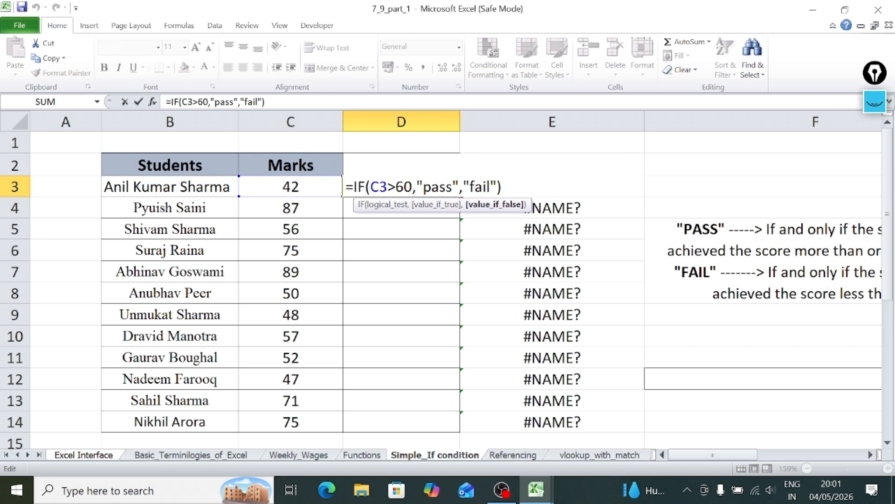
{"action": "left_click", "coordinate": [503, 187]}
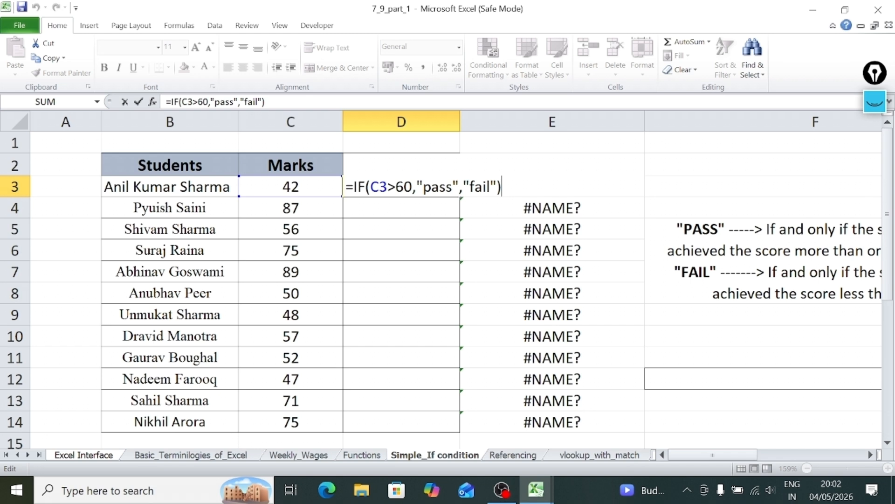
{"action": "key", "text": "Return"}
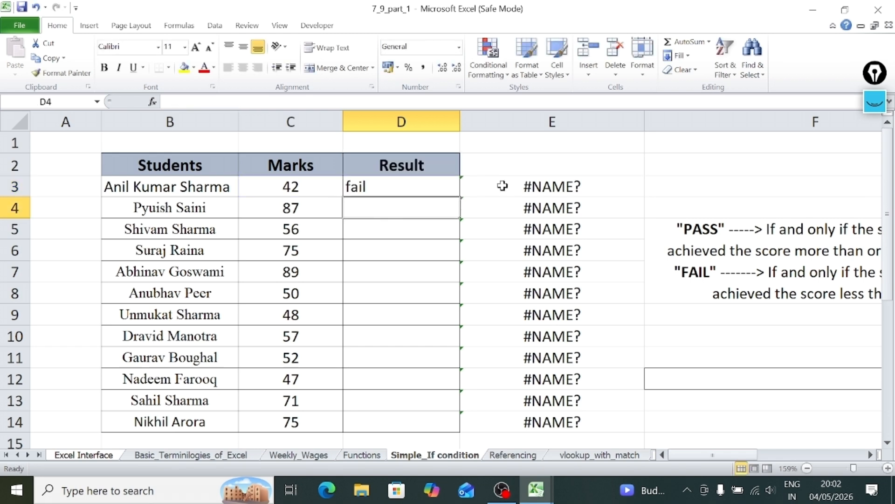
{"action": "left_click", "coordinate": [427, 186]}
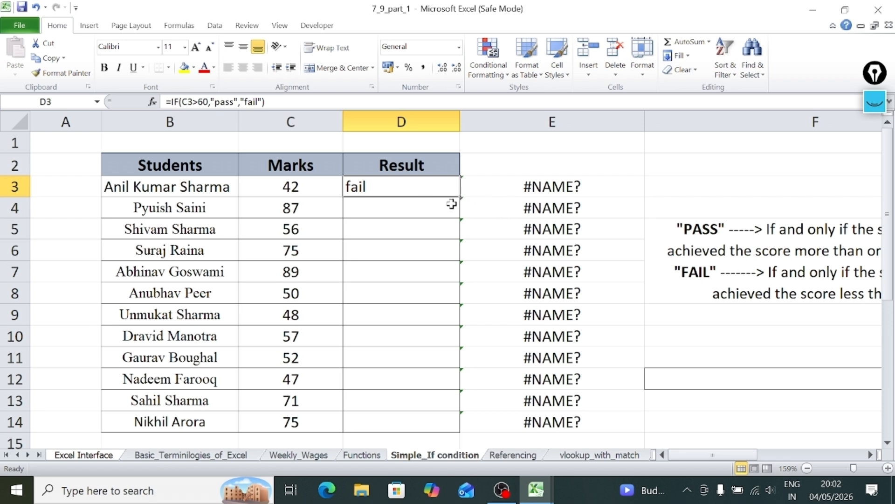
Try copying the D3 formula down the Result column through D14 and undo the fill.
{"action": "left_click", "coordinate": [493, 198]}
{"action": "left_click", "coordinate": [659, 242]}
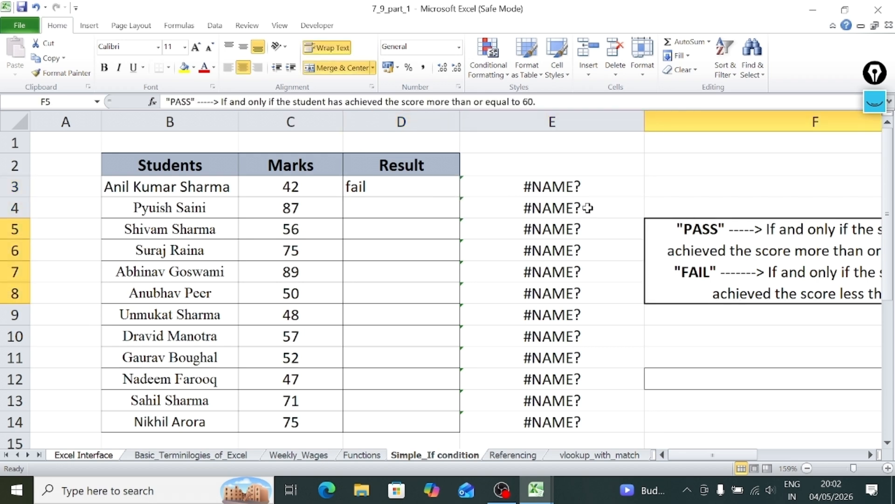
{"action": "left_click", "coordinate": [513, 199]}
{"action": "left_click", "coordinate": [399, 186]}
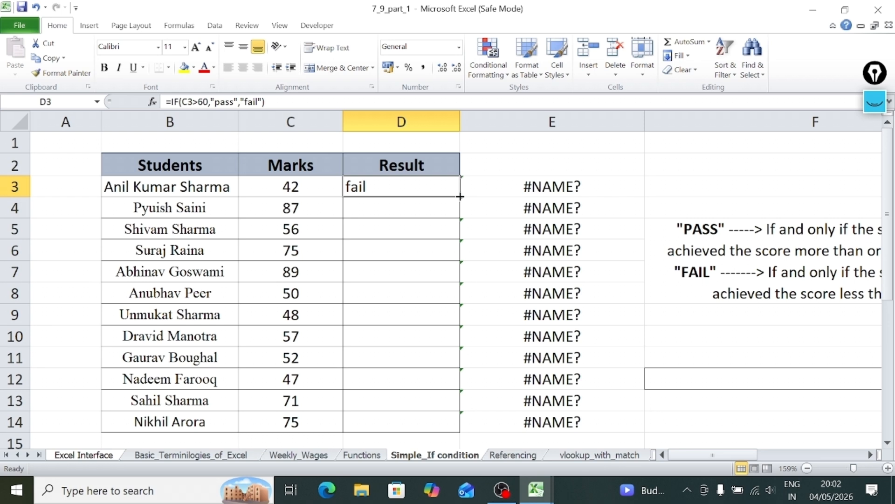
{"action": "left_click_drag", "start_coordinate": [460, 196], "coordinate": [461, 432]}
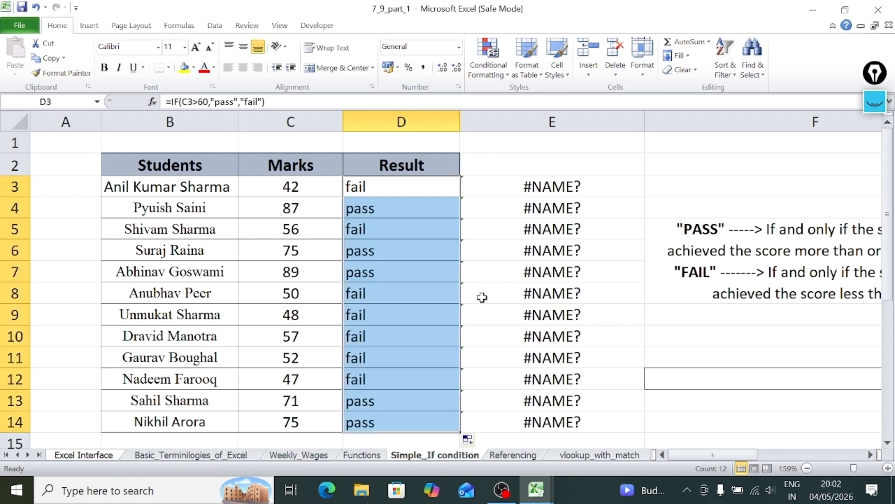
{"action": "left_click", "coordinate": [494, 279]}
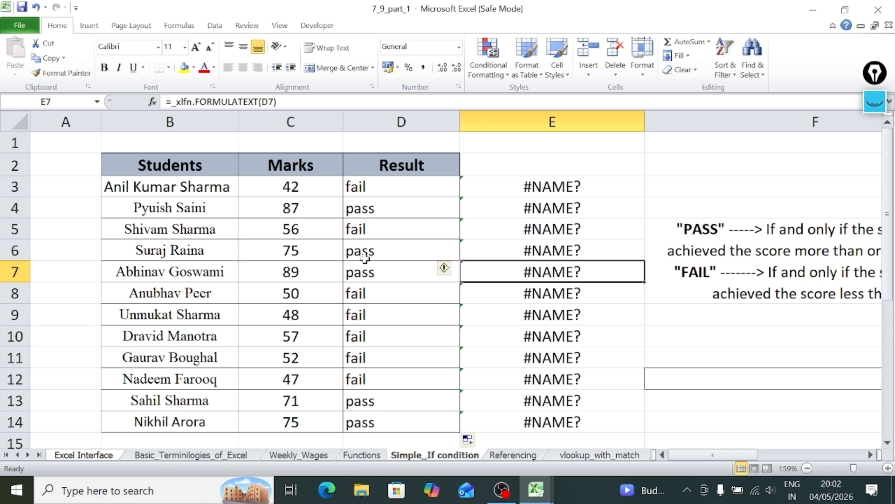
{"action": "key", "text": "ctrl+z"}
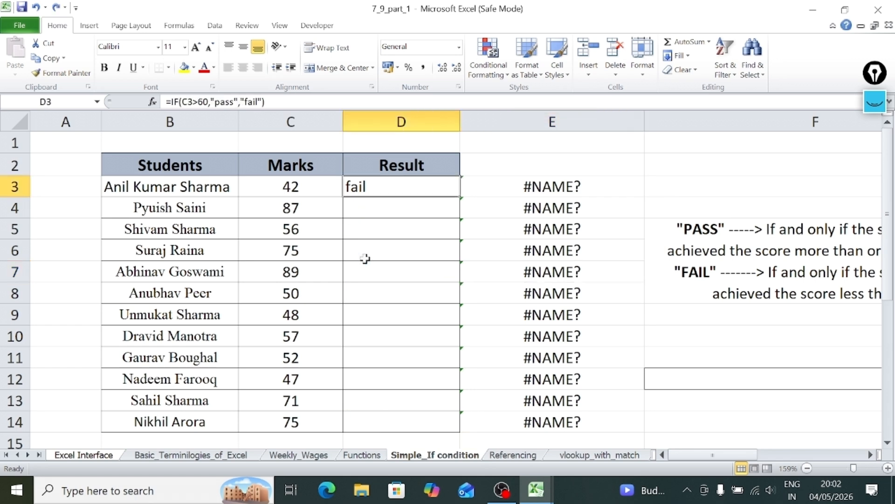
Auto-fill the D3 pass/fail formula down the Result column to the last student in row 14.
{"action": "left_click", "coordinate": [499, 205]}
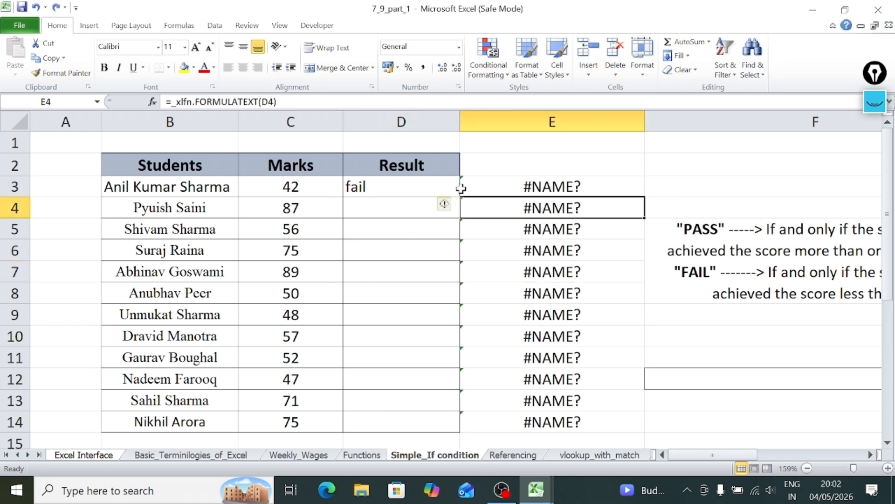
{"action": "left_click", "coordinate": [437, 183]}
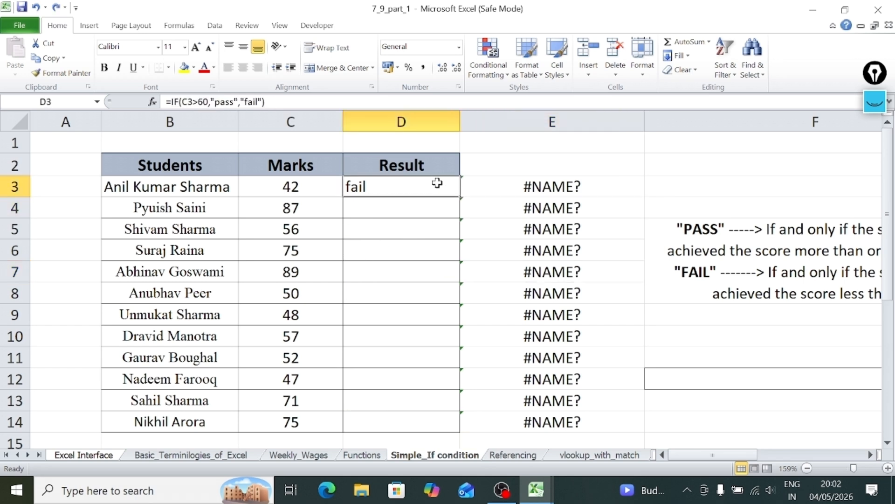
{"action": "double_click", "coordinate": [461, 200]}
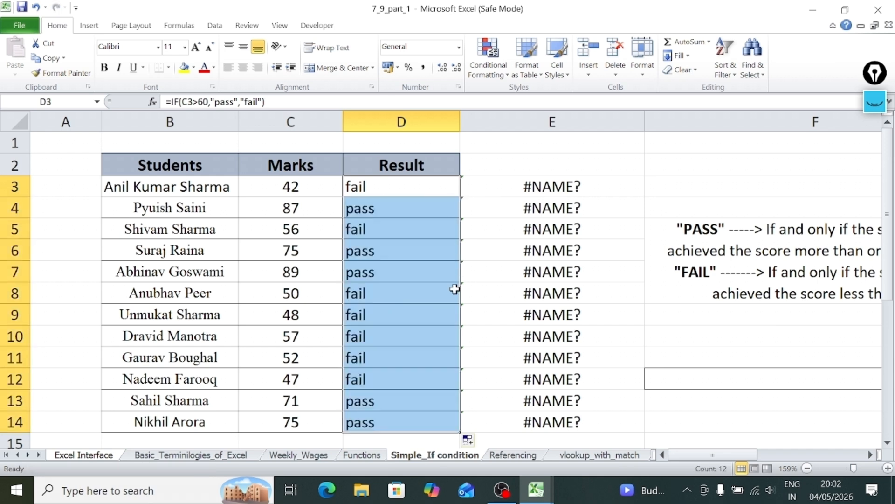
{"action": "left_click", "coordinate": [435, 312]}
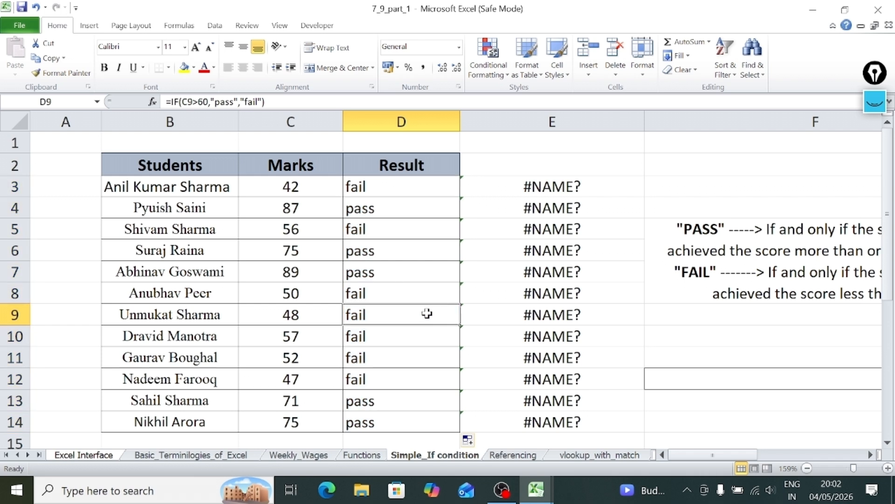
Set the mark in C8 to 60 and check the matching result formula in D8.
{"action": "left_click", "coordinate": [311, 290]}
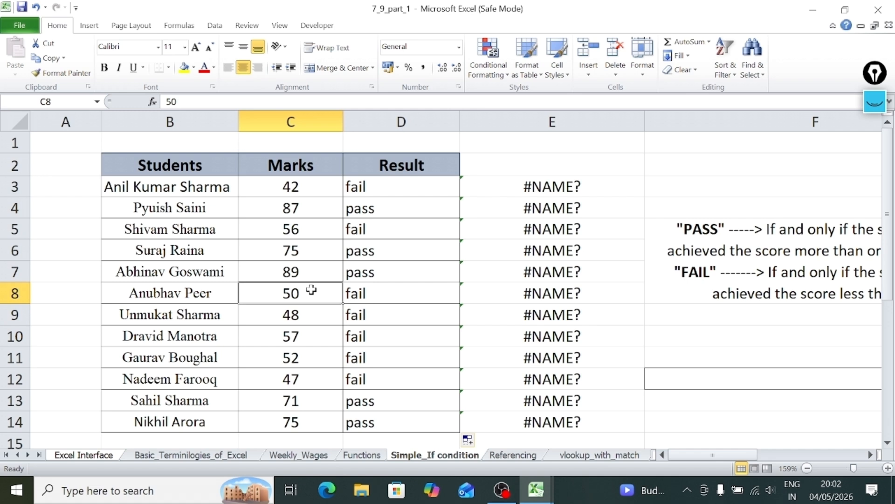
{"action": "type", "text": "60"}
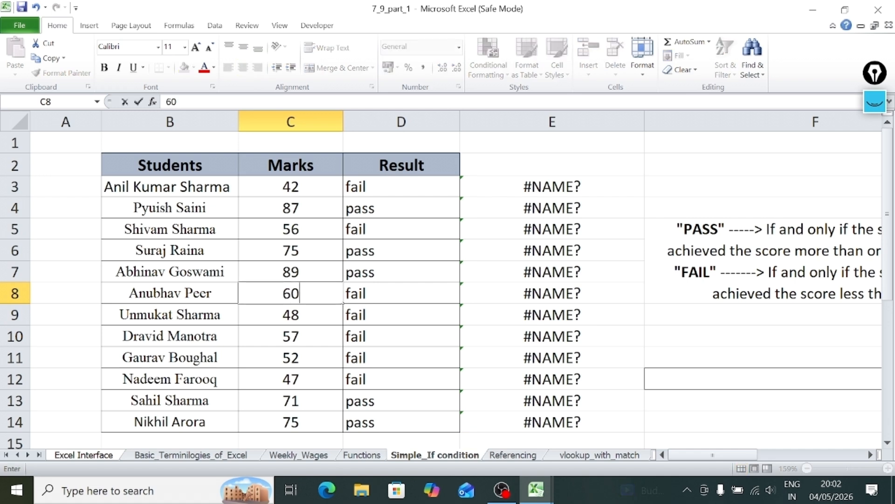
{"action": "key", "text": "Return"}
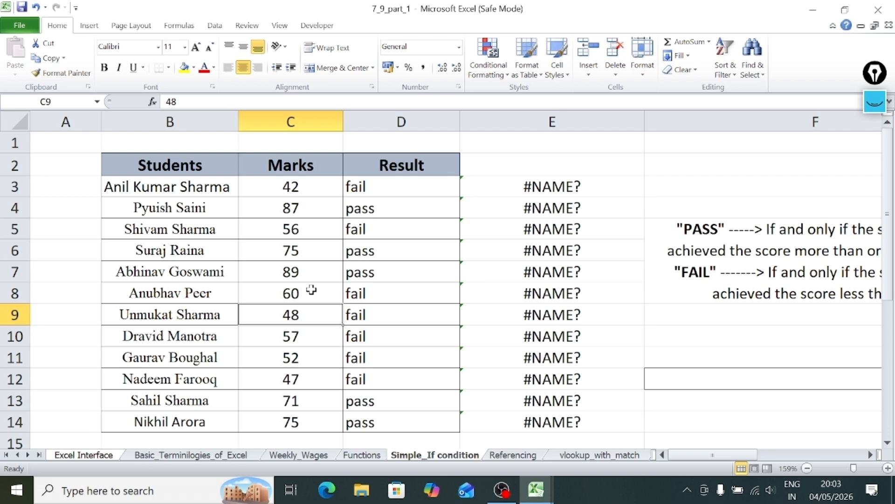
{"action": "left_click", "coordinate": [311, 289]}
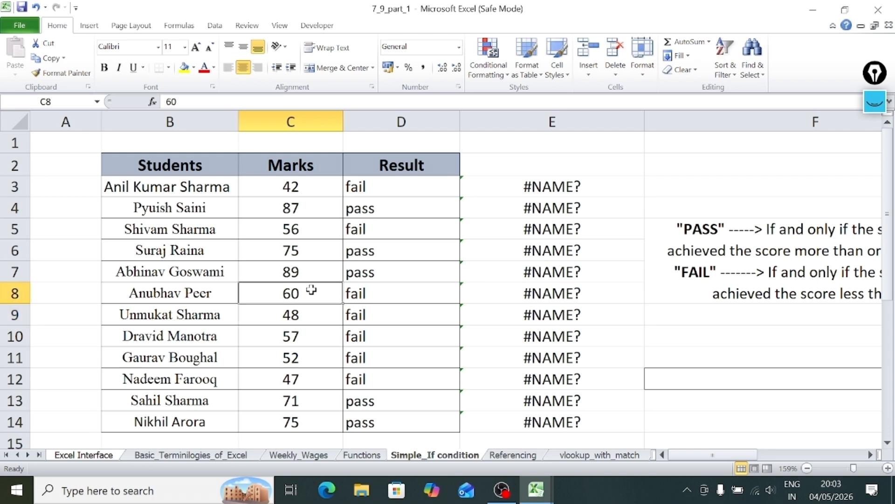
{"action": "key", "text": "Right"}
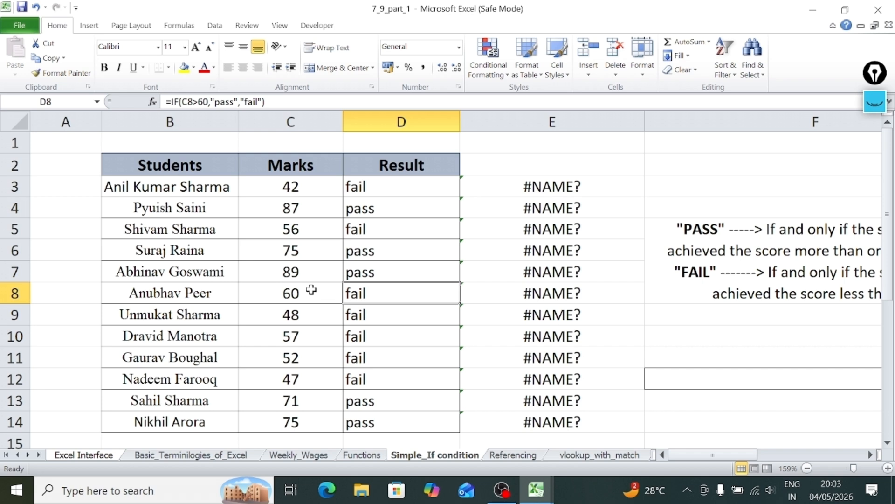
{"action": "left_click", "coordinate": [312, 290]}
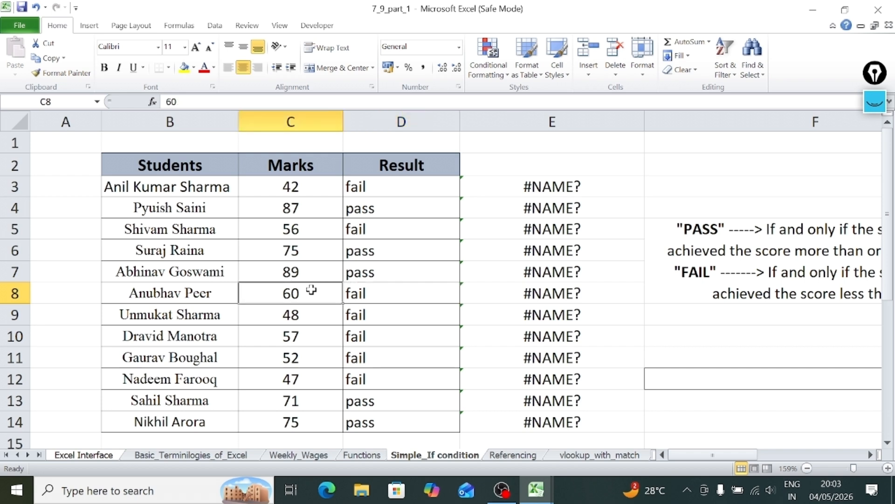
Change the logical test in D3 to C3>=60 and refill the formula down through D14.
{"action": "left_click", "coordinate": [400, 189]}
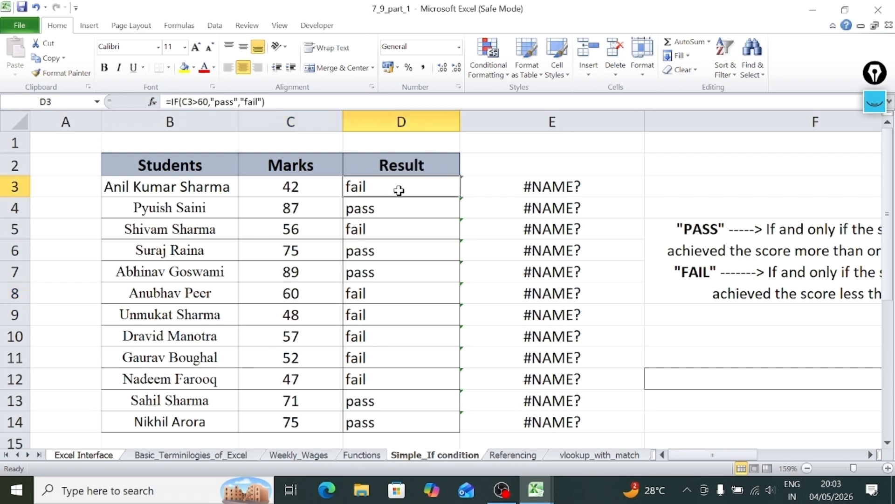
{"action": "double_click", "coordinate": [399, 189]}
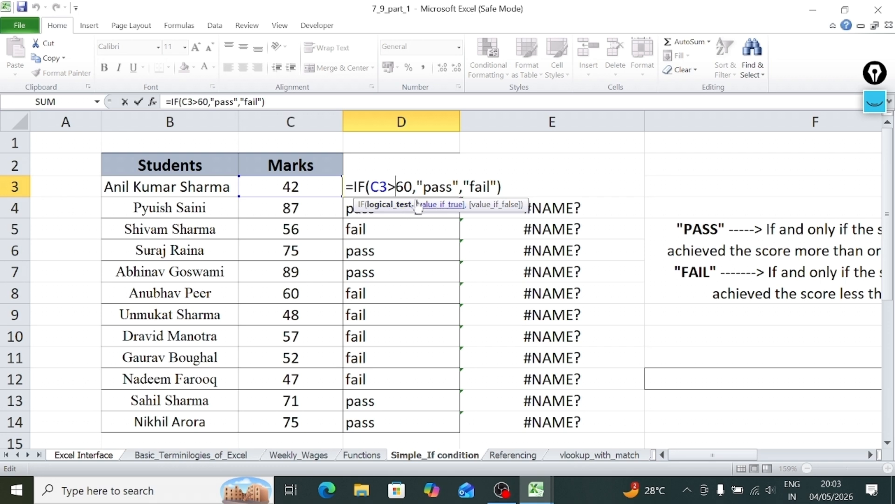
{"action": "type", "text": "="}
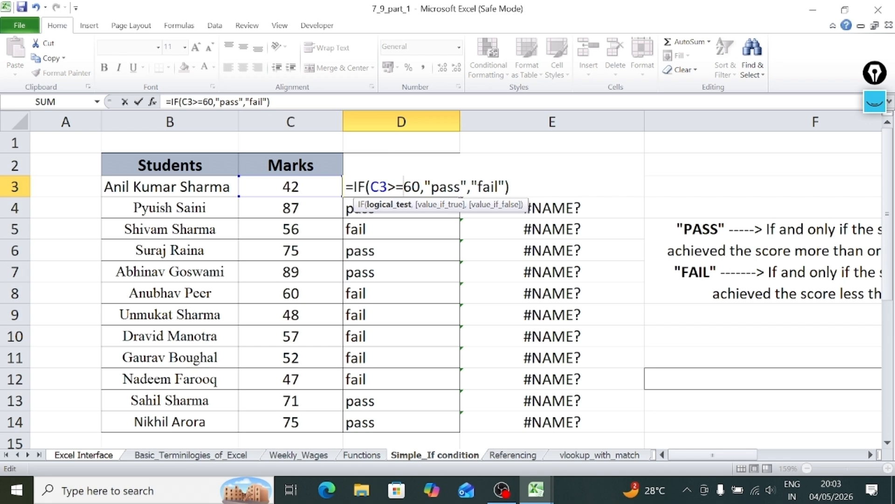
{"action": "key", "text": "Return"}
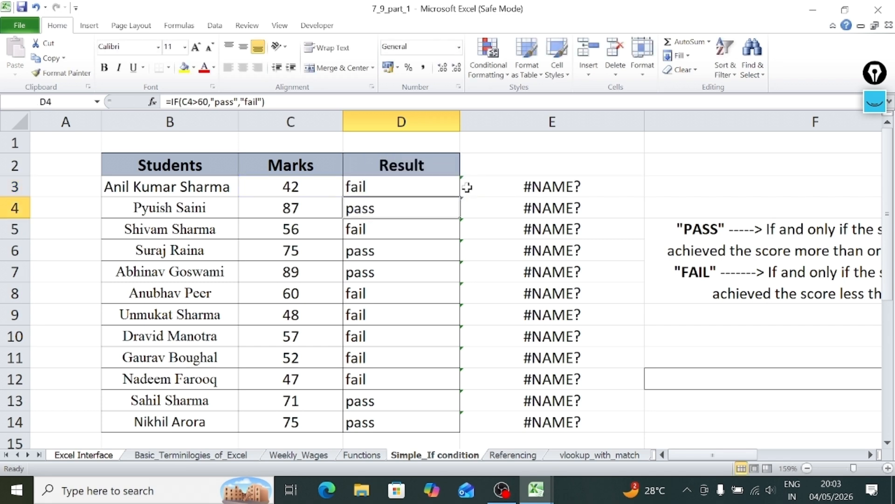
{"action": "left_click", "coordinate": [422, 192]}
{"action": "double_click", "coordinate": [461, 197]}
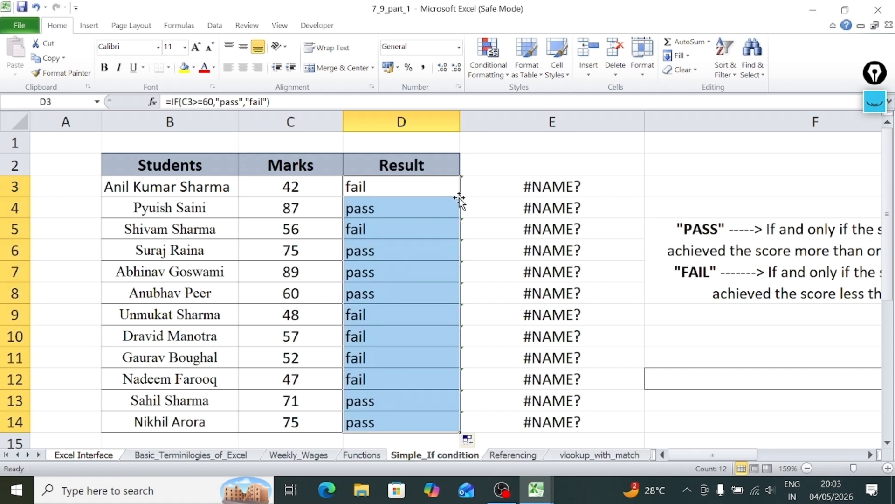
{"action": "left_click", "coordinate": [428, 319]}
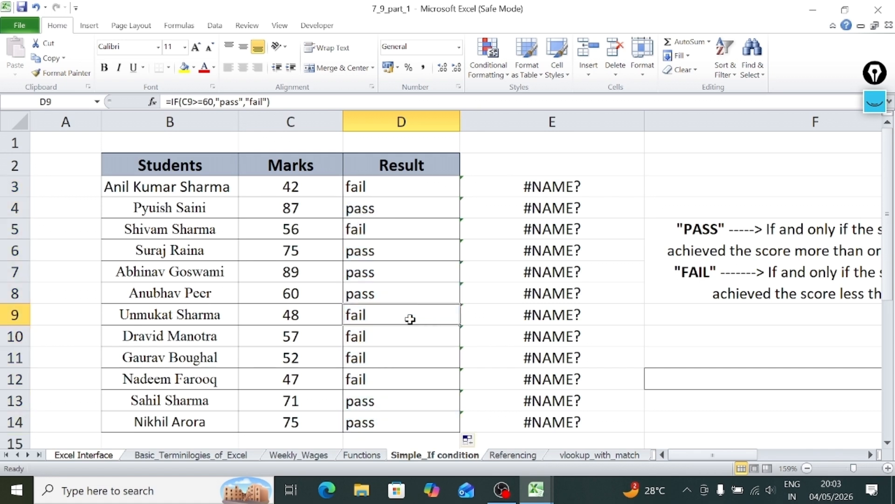
Compare the mark in C8 with its result in D8 and with the neighbouring students' marks and results.
{"action": "left_click", "coordinate": [315, 294]}
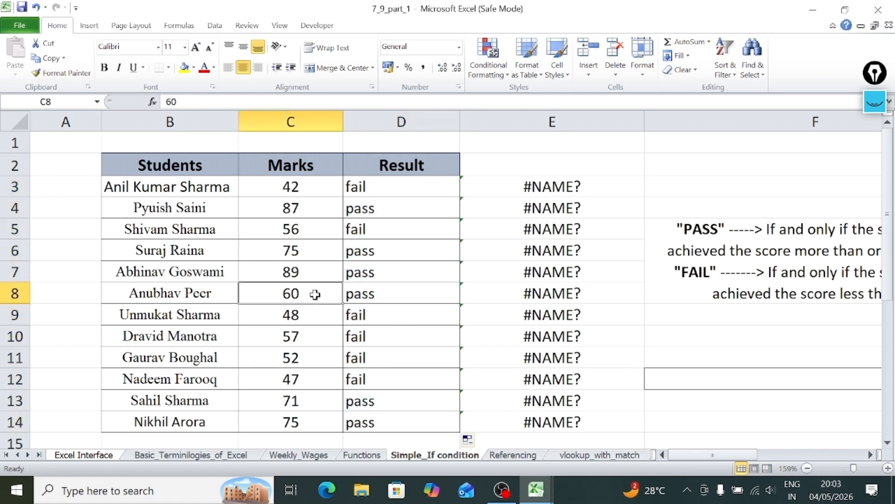
{"action": "key", "text": "Right"}
{"action": "left_click", "coordinate": [315, 294]}
{"action": "left_click", "coordinate": [375, 323]}
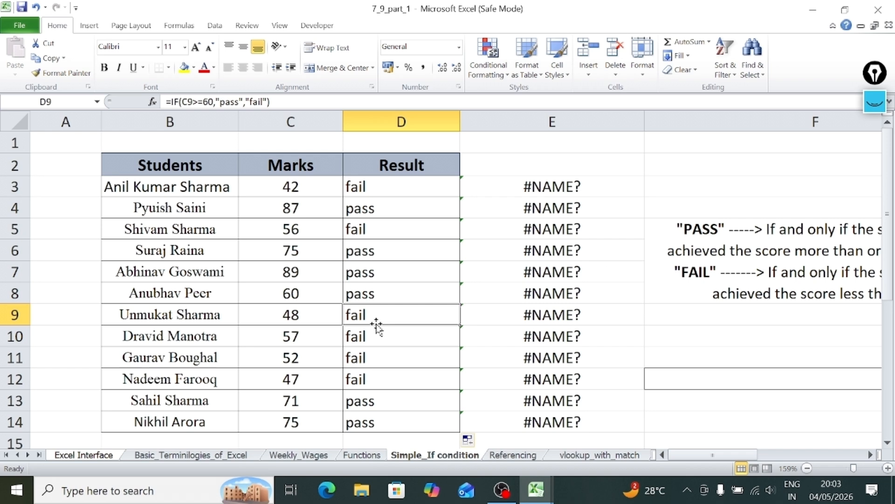
{"action": "left_click", "coordinate": [293, 295]}
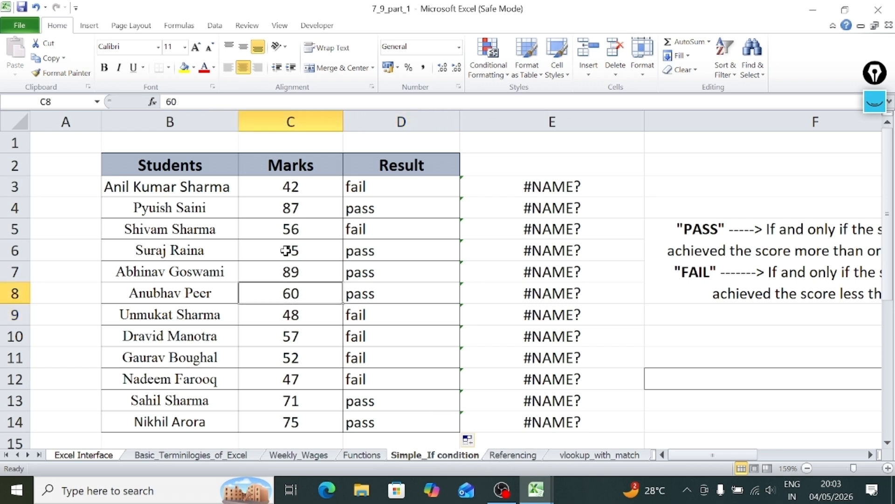
{"action": "left_click", "coordinate": [285, 250]}
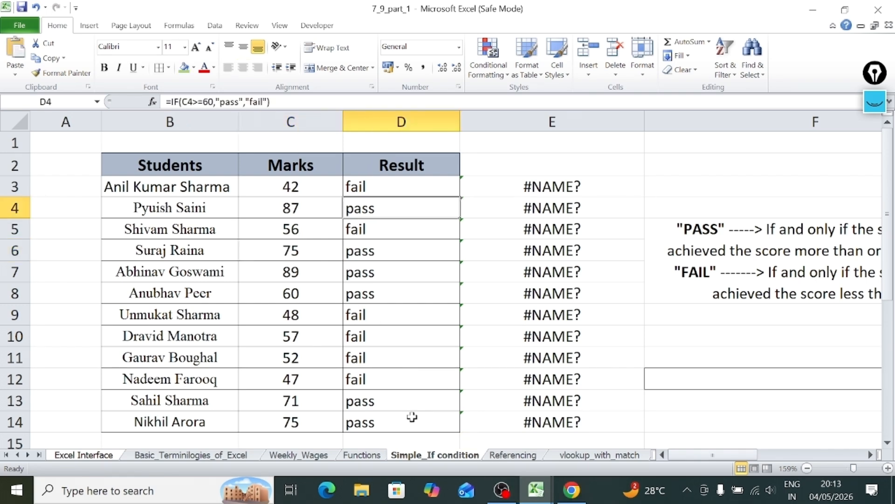
Switch to the Book2 workbook and look over the Performer and Bonus columns of the employee table.
{"action": "key", "text": "alt+Tab"}
{"action": "key", "text": "alt+Tab"}
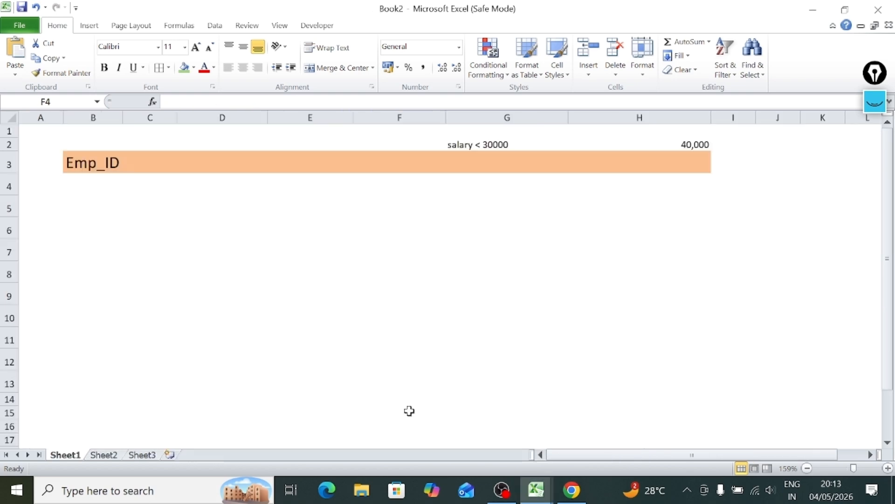
{"action": "left_click", "coordinate": [369, 252]}
{"action": "left_click", "coordinate": [412, 178]}
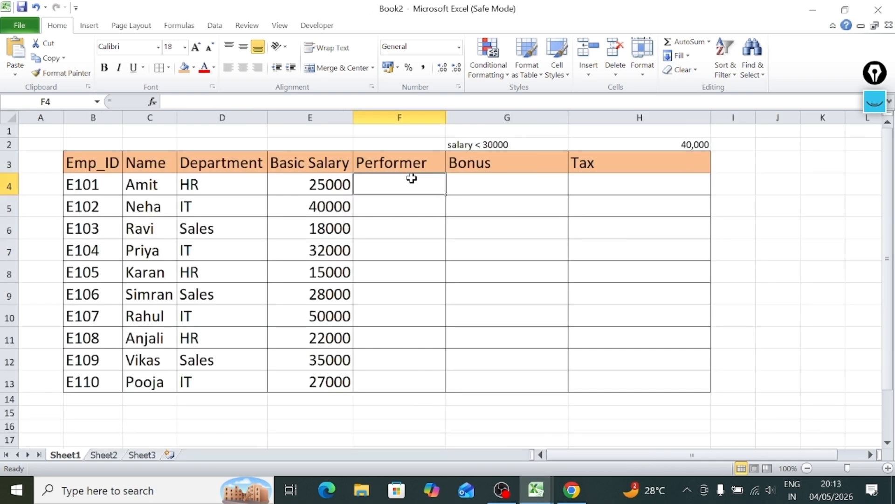
{"action": "left_click", "coordinate": [482, 185]}
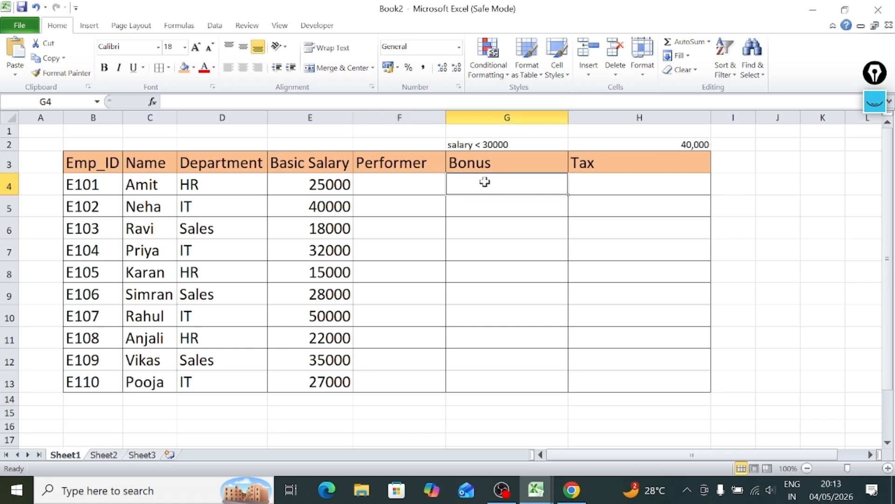
{"action": "left_click", "coordinate": [384, 185]}
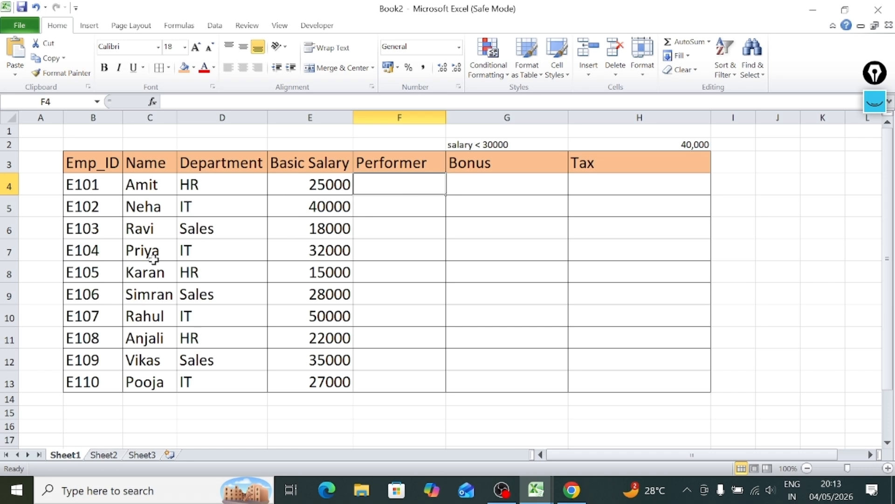
Begin an IF formula in F4 of the Performer column with the logical test E4>25000, followed by a comma.
{"action": "left_click", "coordinate": [371, 208]}
{"action": "left_click", "coordinate": [389, 188]}
{"action": "type", "text": "="}
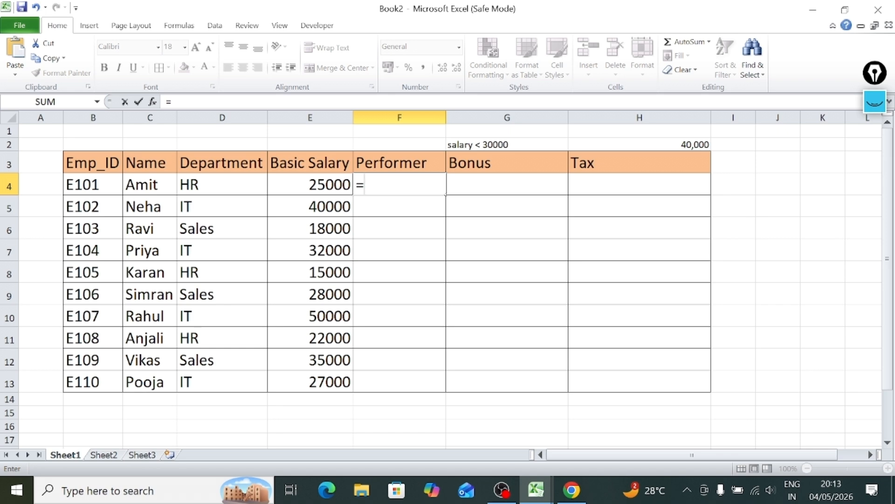
{"action": "type", "text": "if"}
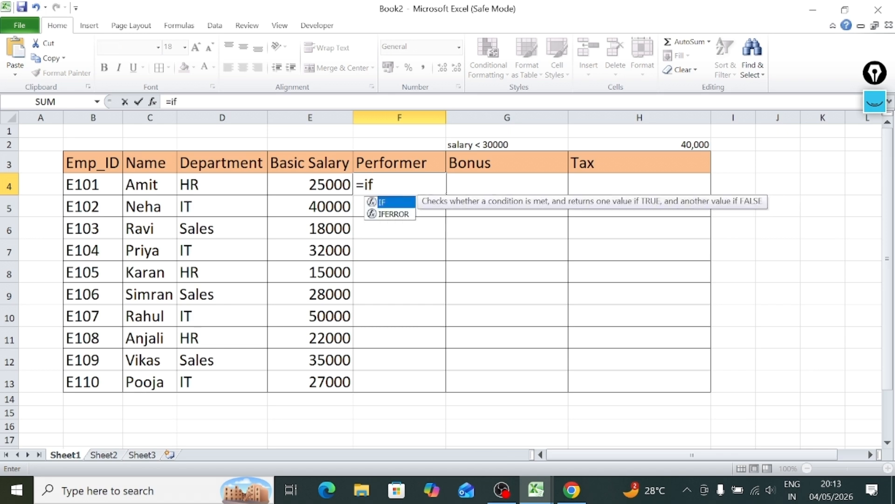
{"action": "type", "text": "("}
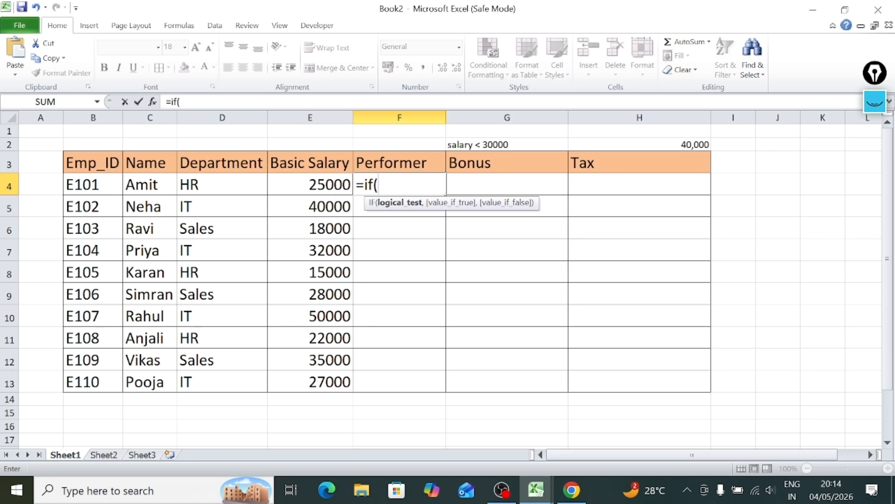
{"action": "left_click", "coordinate": [294, 182]}
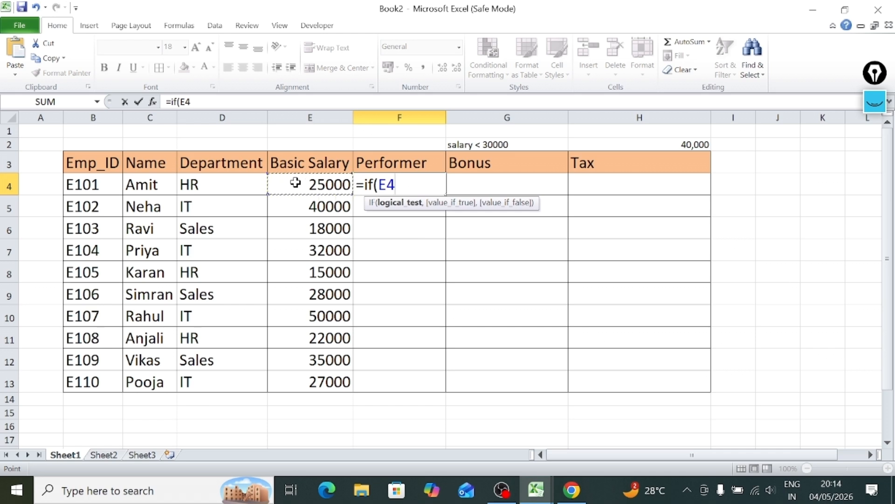
{"action": "type", "text": ">25"}
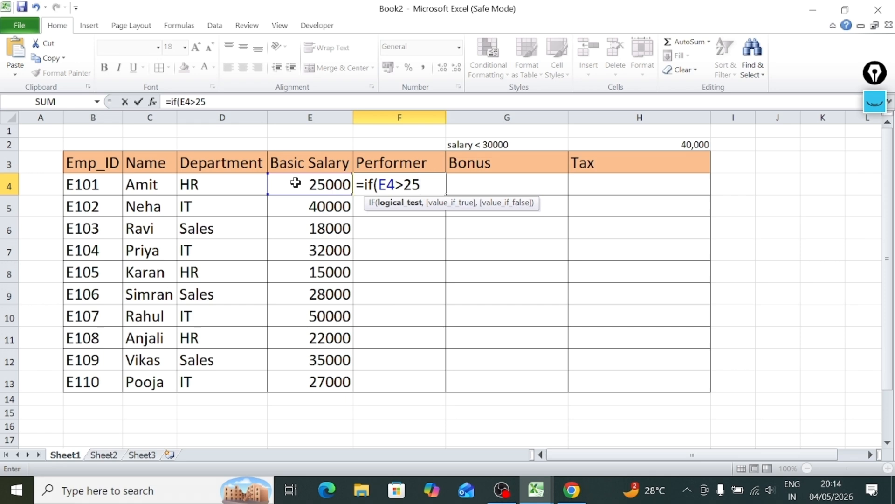
{"action": "type", "text": "000,"}
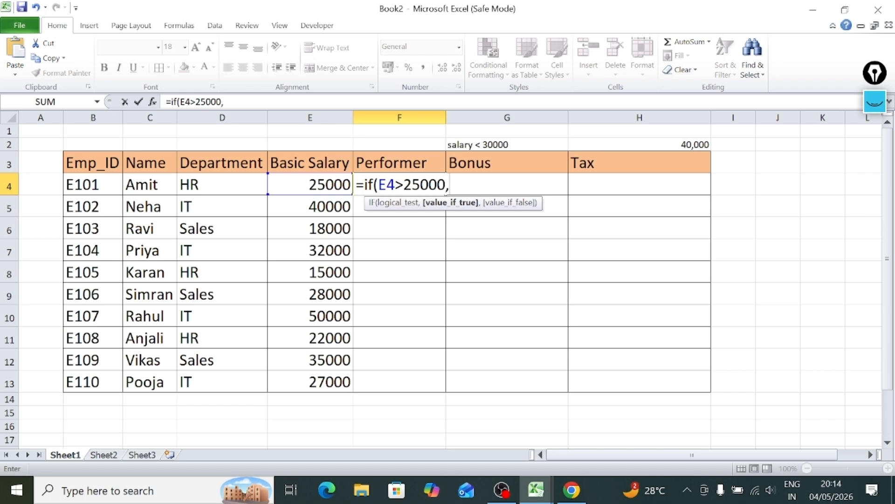
Complete the IF formula in F4 with "good" as the true result and "poor" as the false result.
{"action": "type", "text": "\"good\""}
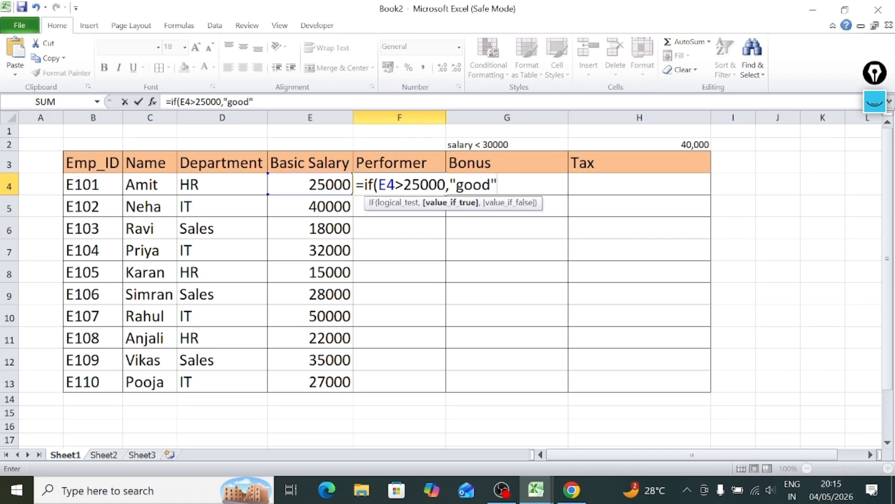
{"action": "type", "text": ","}
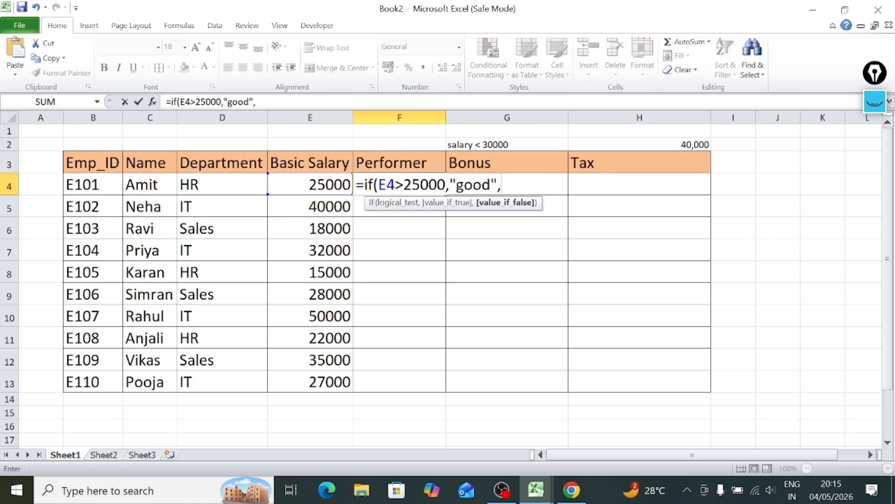
{"action": "type", "text": "\"poor"}
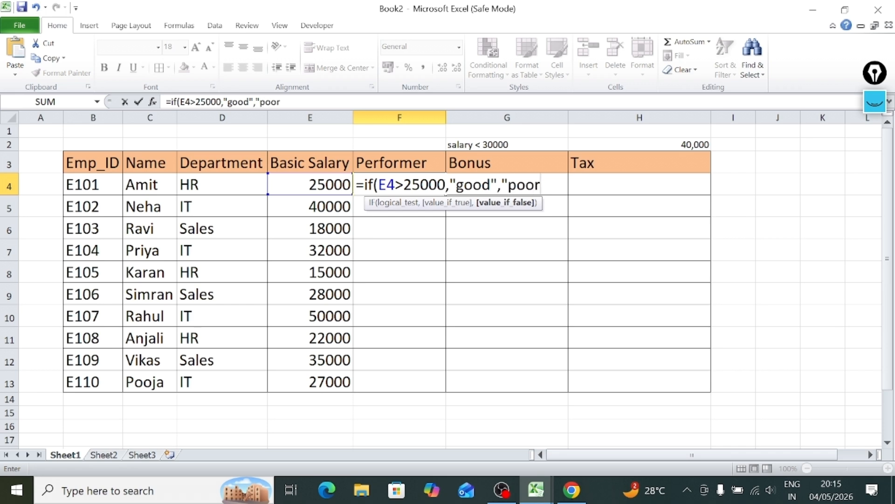
{"action": "type", "text": "\")"}
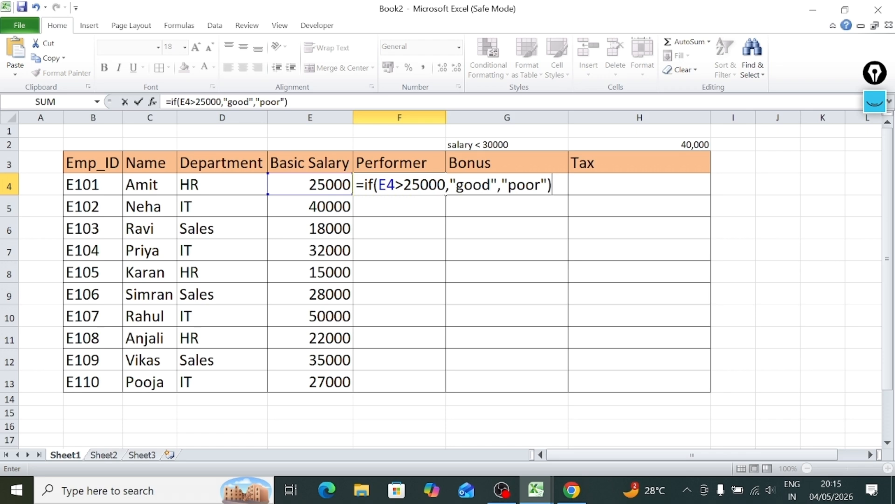
{"action": "key", "text": "Return"}
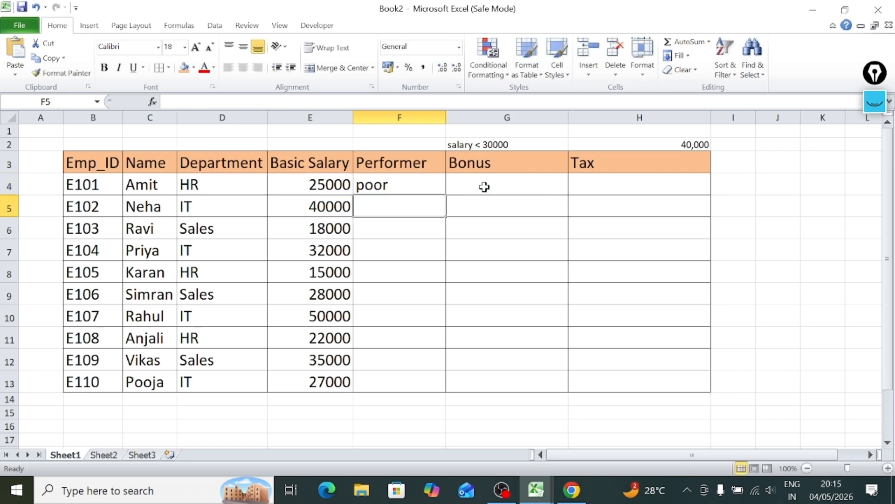
Fill the Performer formula from F4 down through F13.
{"action": "left_click", "coordinate": [438, 184]}
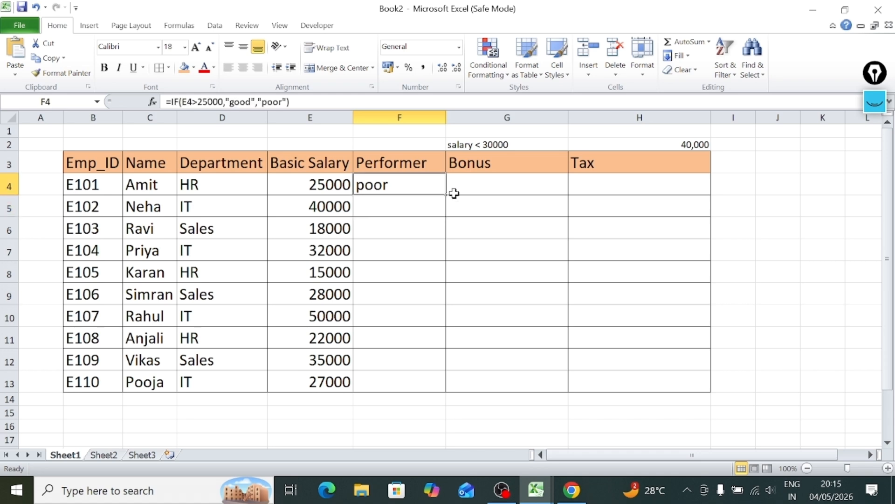
{"action": "double_click", "coordinate": [446, 195]}
{"action": "left_click", "coordinate": [477, 275]}
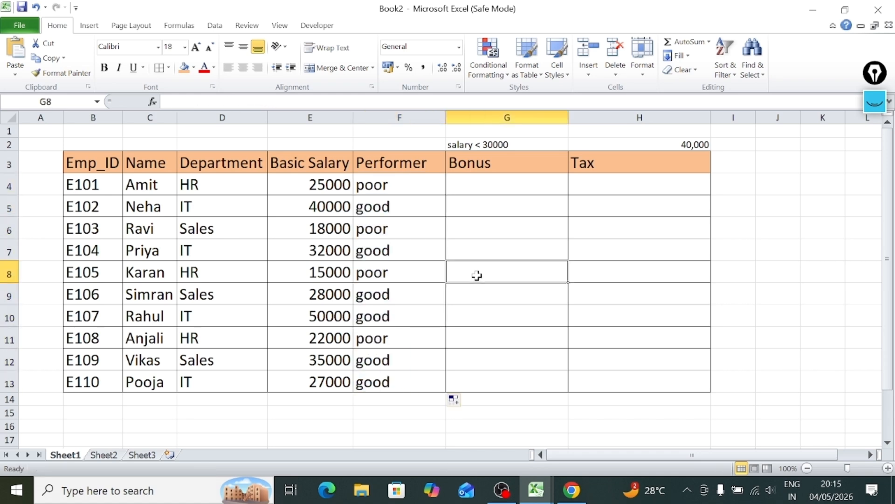
{"action": "left_click", "coordinate": [414, 284]}
Review the Basic Salary values in E4:E13 and the bonus condition noted in G2.
{"action": "left_click", "coordinate": [488, 187]}
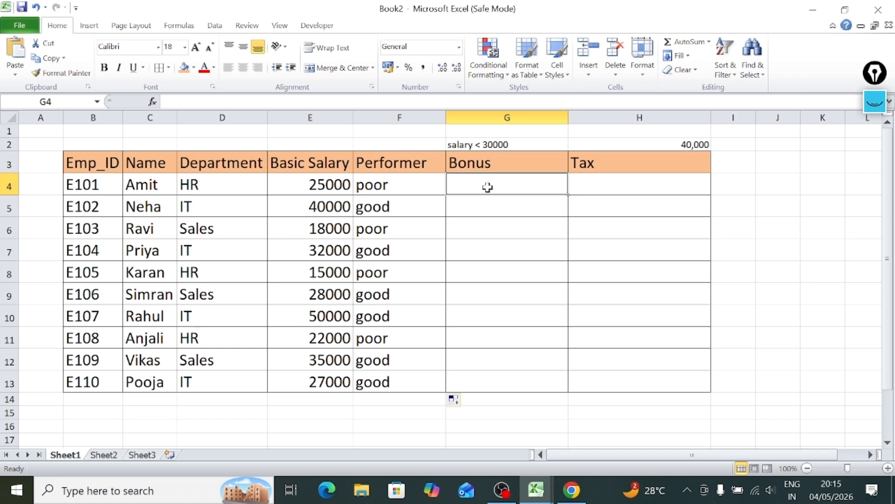
{"action": "left_click_drag", "start_coordinate": [294, 184], "coordinate": [284, 383]}
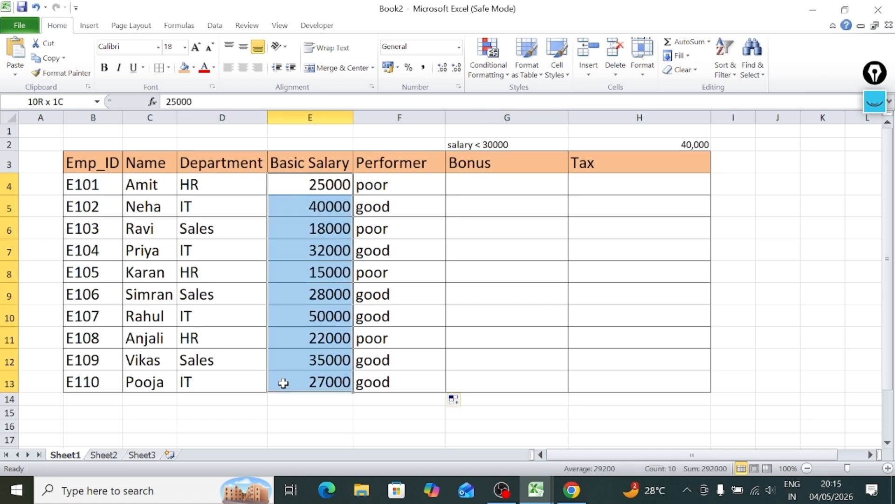
{"action": "left_click", "coordinate": [519, 143]}
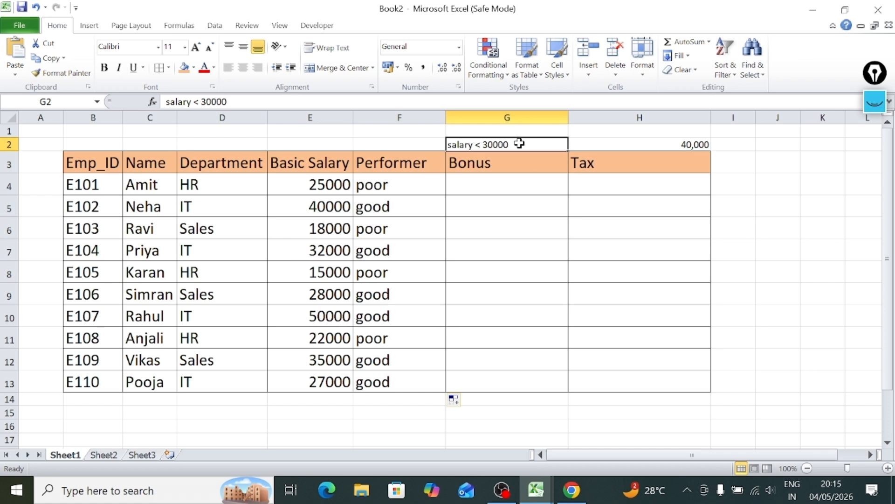
Begin an IF formula in G4 of the Bonus column with the test E4>30000 and 500 as the true result.
{"action": "left_click", "coordinate": [507, 185]}
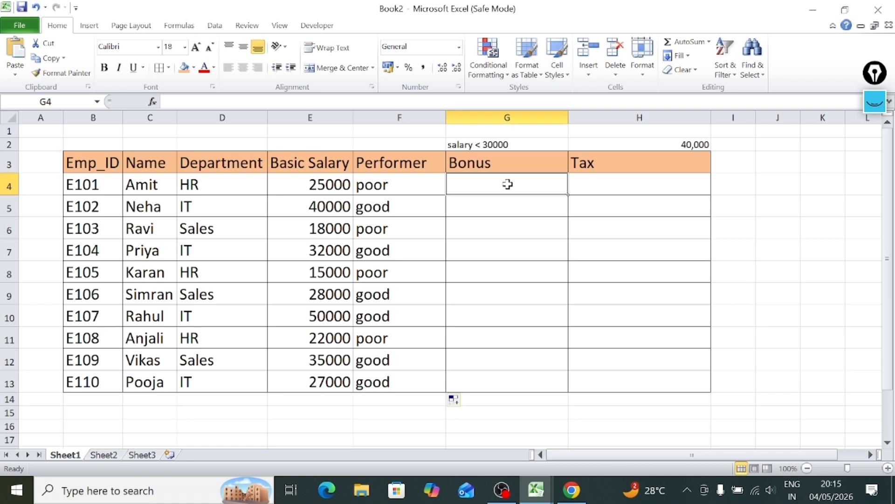
{"action": "type", "text": "=if"}
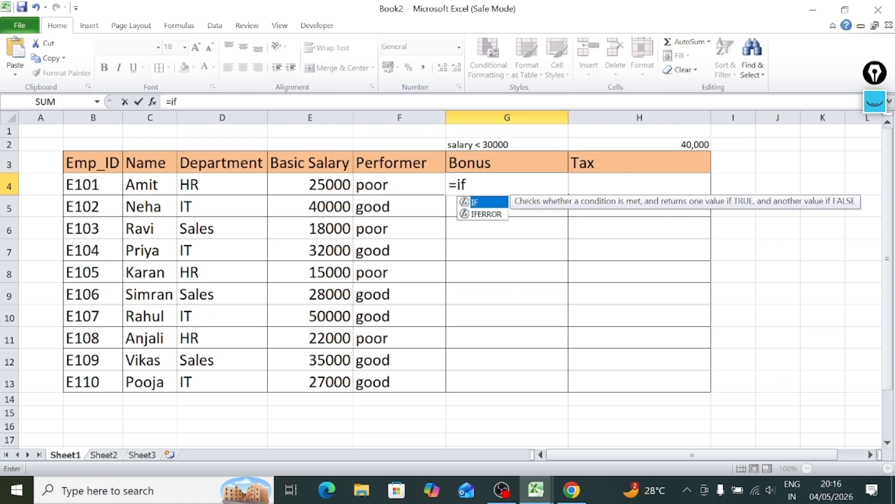
{"action": "type", "text": "("}
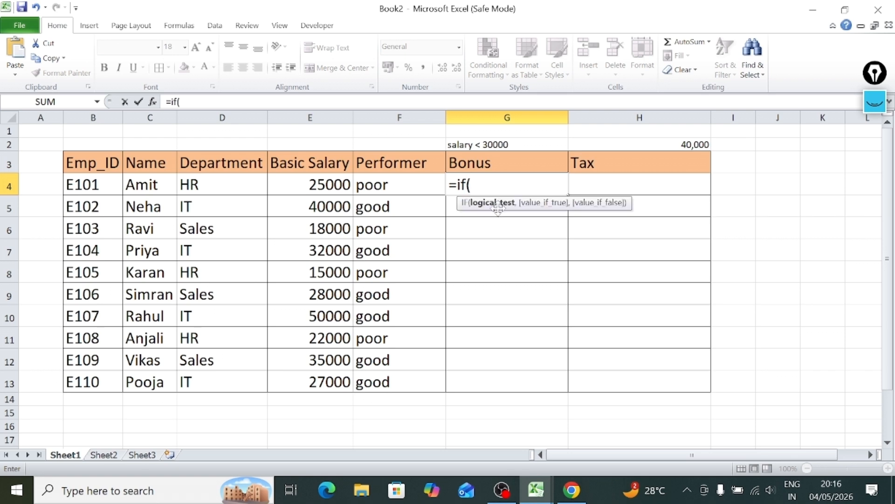
{"action": "left_click", "coordinate": [297, 187]}
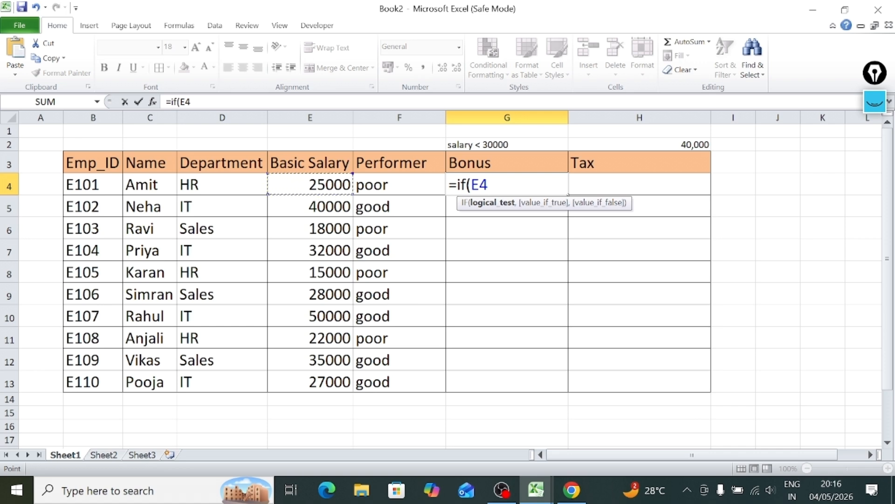
{"action": "type", "text": ">30000"}
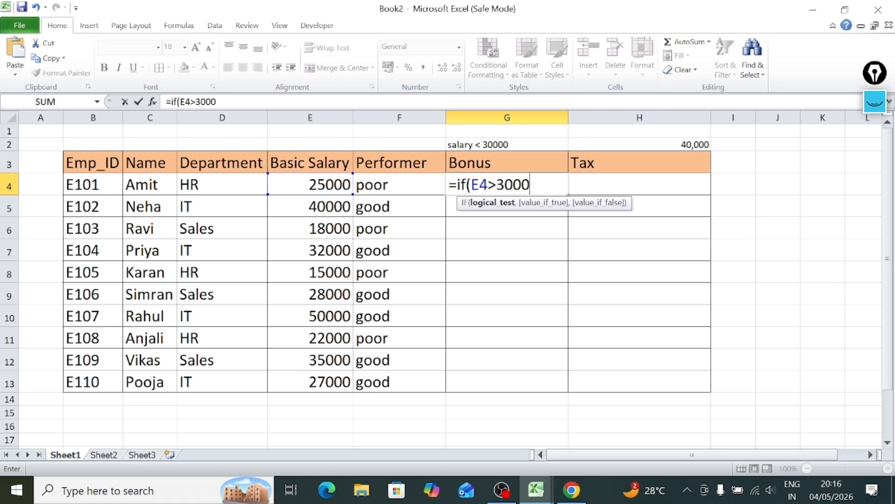
{"action": "type", "text": "0,"}
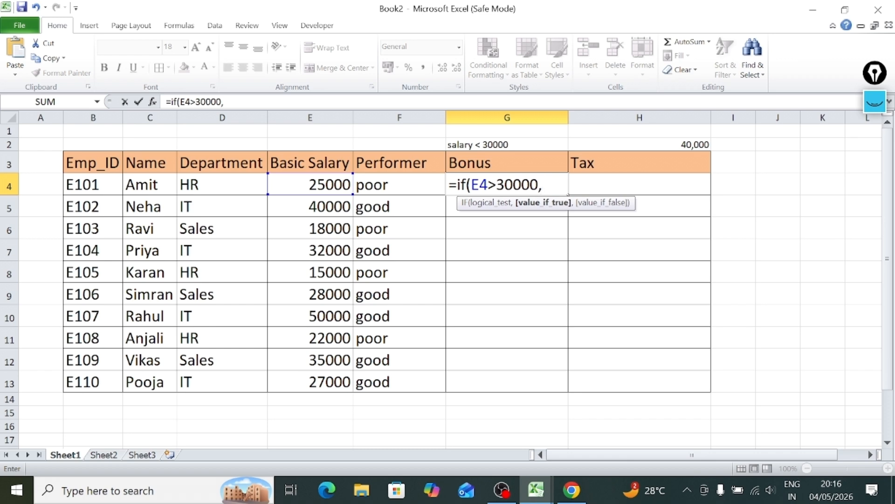
{"action": "type", "text": "500"}
{"action": "key", "text": "F2"}
{"action": "type", "text": ","}
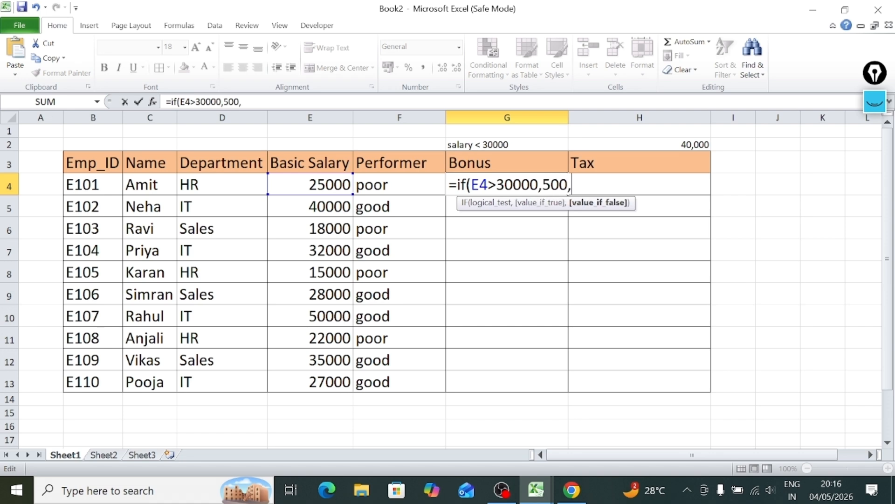
{"action": "type", "text": ")"}
Change the comparison operator in G4's logical test so that it reads E4<30000.
{"action": "key", "text": "BackSpace"}
{"action": "double_click", "coordinate": [546, 185]}
{"action": "key", "text": "Right"}
{"action": "key", "text": "Right"}
{"action": "left_click", "coordinate": [497, 185]}
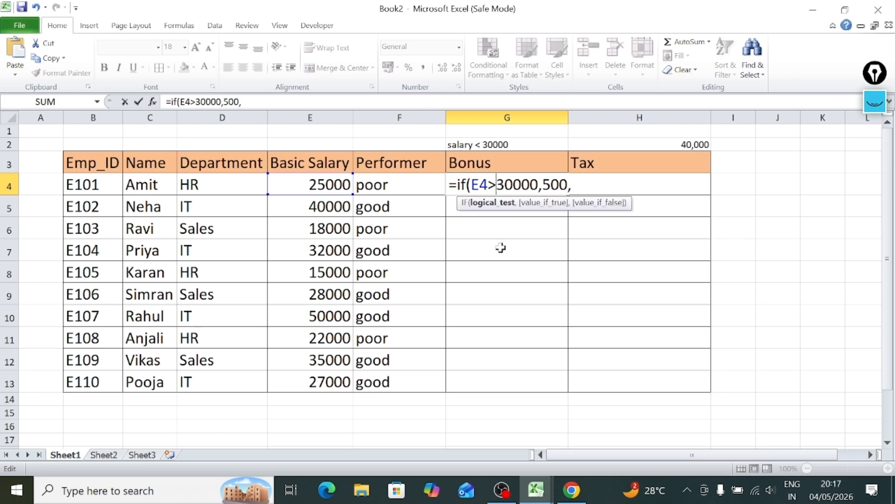
{"action": "key", "text": "BackSpace"}
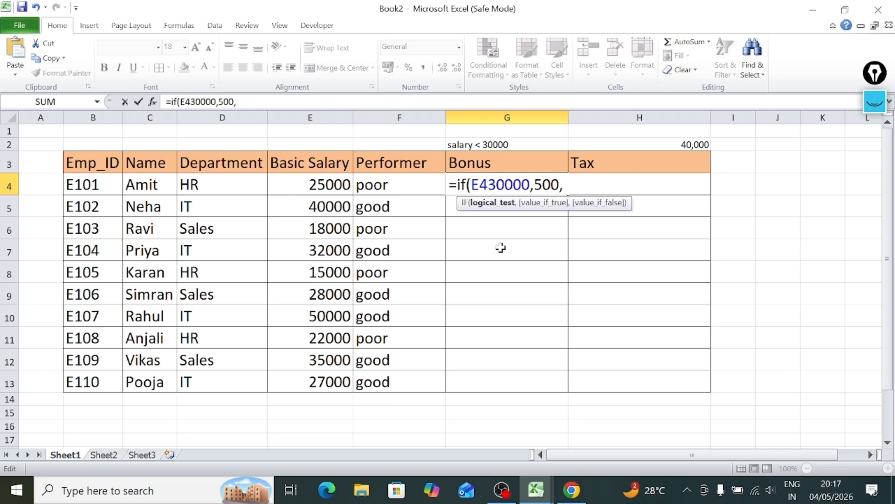
{"action": "type", "text": "<"}
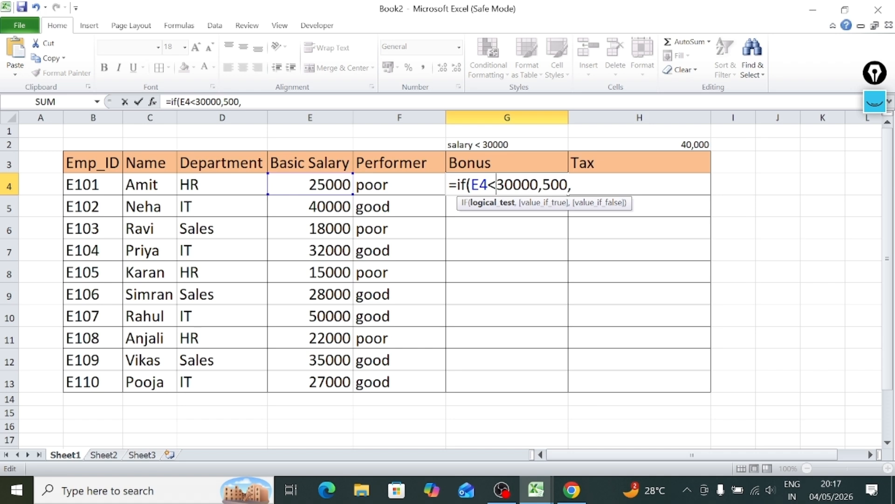
Finish the Bonus formula in G4 with 0 as the false result.
{"action": "left_click_drag", "start_coordinate": [543, 185], "coordinate": [567, 185]}
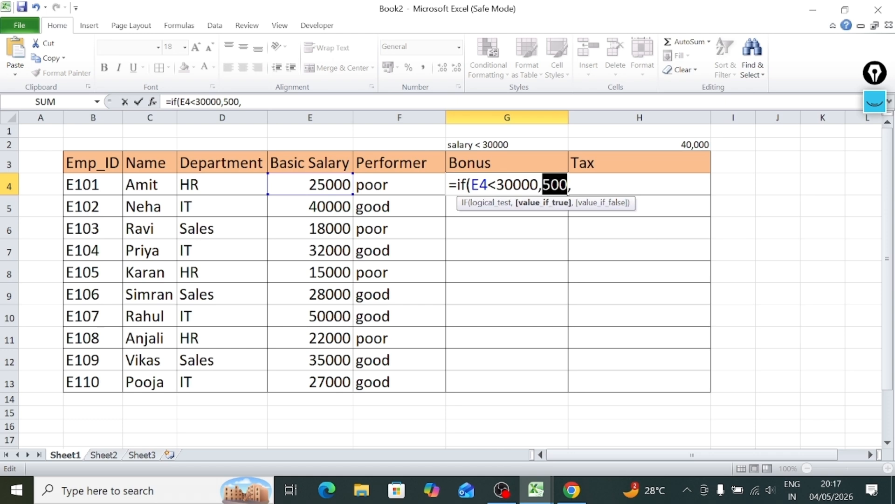
{"action": "left_click", "coordinate": [573, 185]}
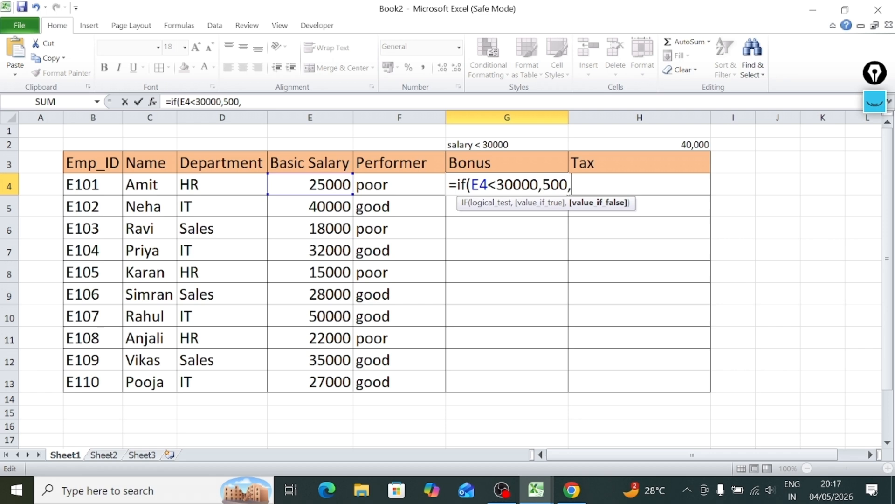
{"action": "type", "text": "0)"}
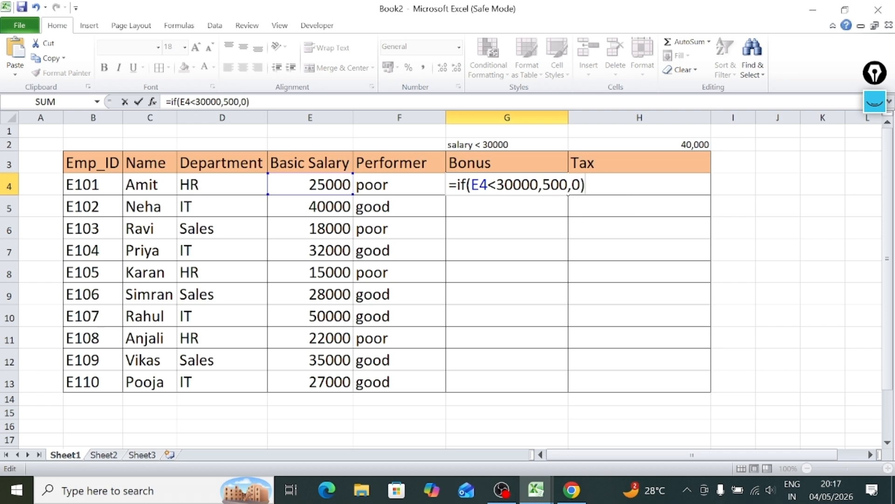
{"action": "key", "text": "Return"}
Check G4's formula against the salary in E4 and fill it down through G13.
{"action": "left_click", "coordinate": [505, 182]}
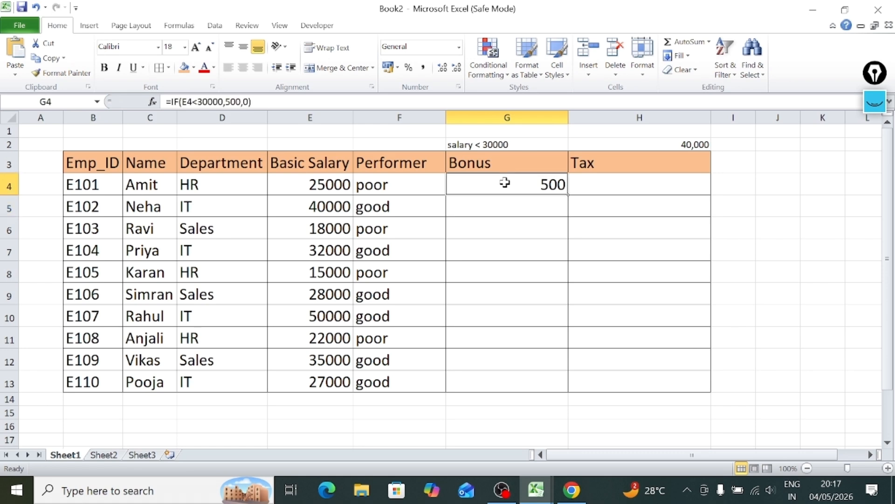
{"action": "left_click", "coordinate": [300, 182]}
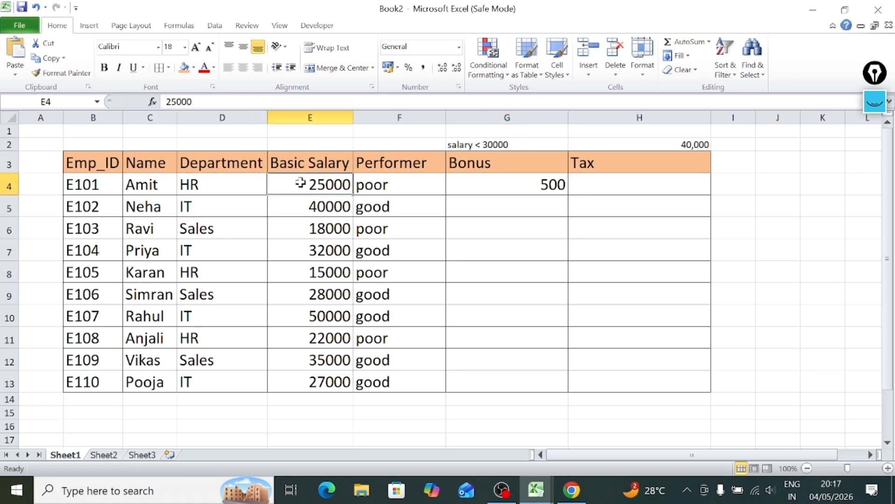
{"action": "double_click", "coordinate": [464, 182]}
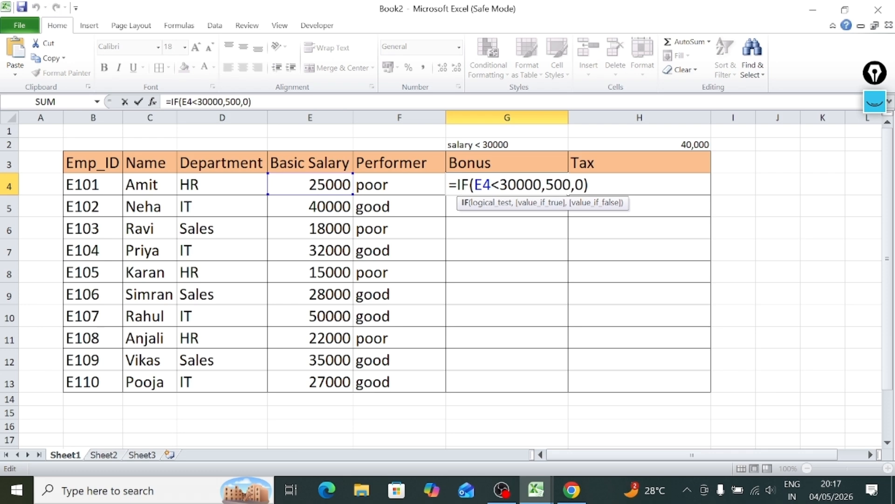
{"action": "key", "text": "End"}
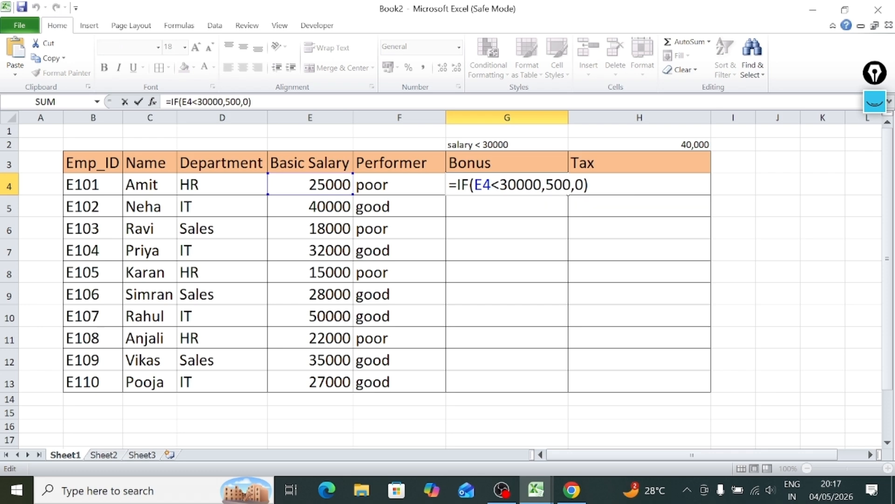
{"action": "key", "text": "Return"}
{"action": "left_click", "coordinate": [535, 182]}
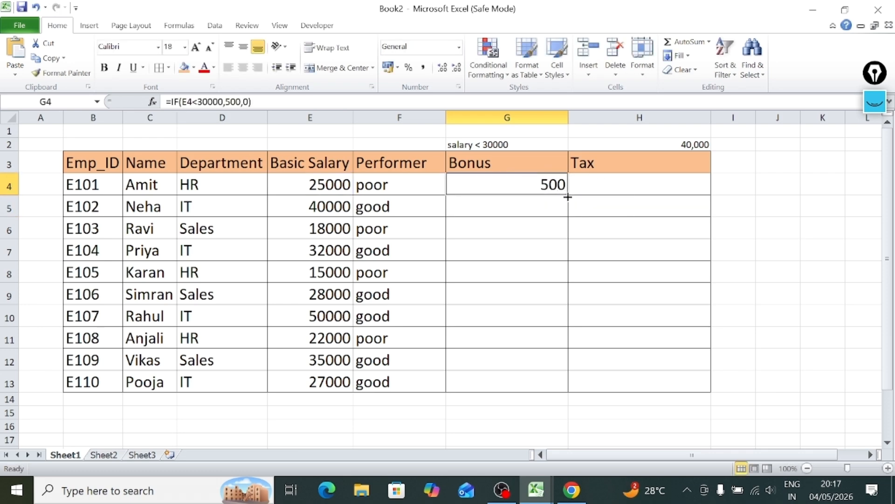
{"action": "left_click_drag", "start_coordinate": [568, 196], "coordinate": [565, 397]}
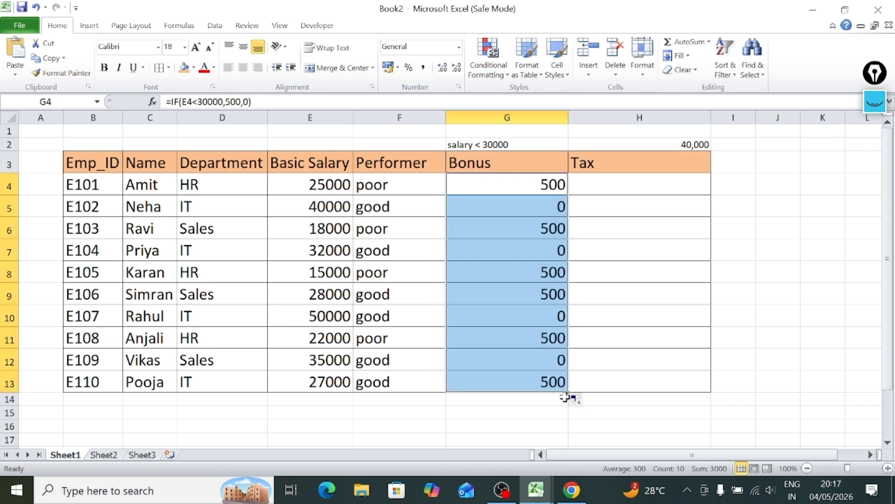
Compare the Bonus results in G4:G13 with the employees' names, ending on the first Tax cell, H4.
{"action": "left_click", "coordinate": [508, 332]}
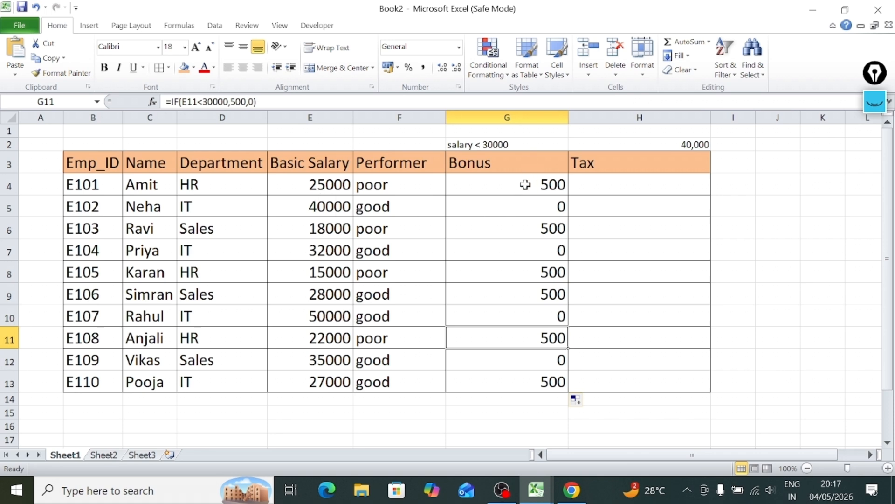
{"action": "left_click_drag", "start_coordinate": [524, 184], "coordinate": [502, 373]}
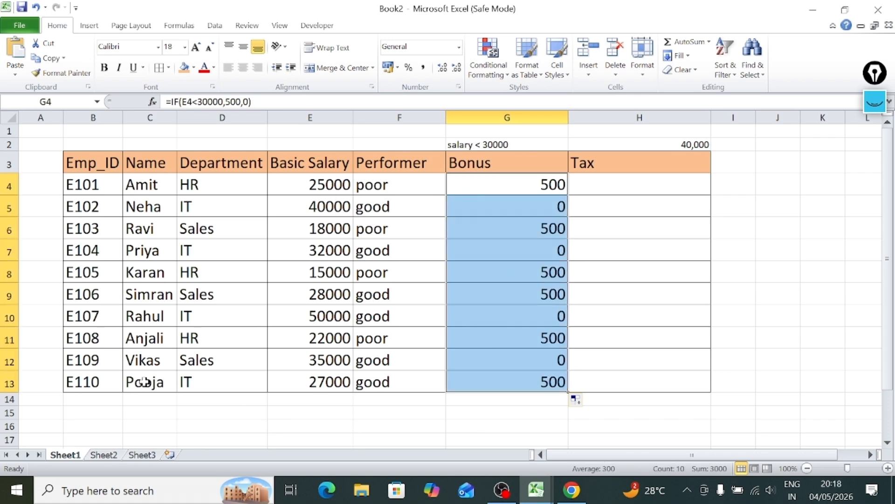
{"action": "left_click", "coordinate": [145, 382]}
{"action": "left_click", "coordinate": [127, 340]}
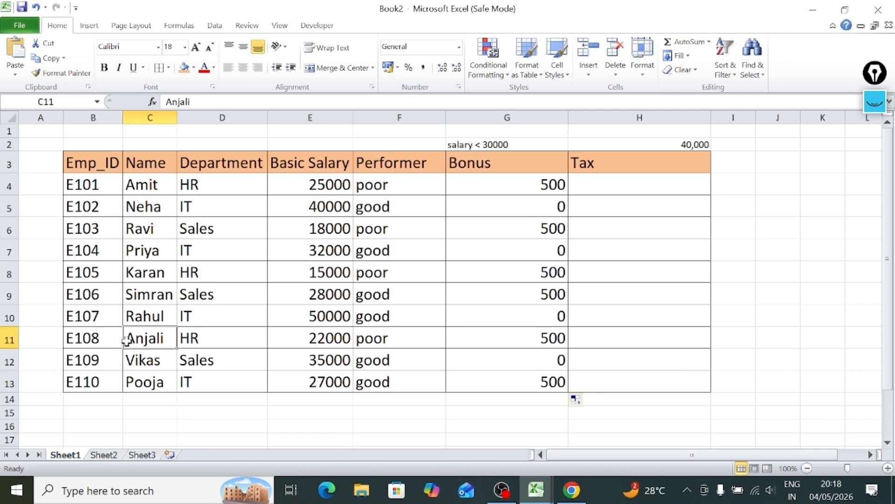
{"action": "left_click", "coordinate": [142, 296]}
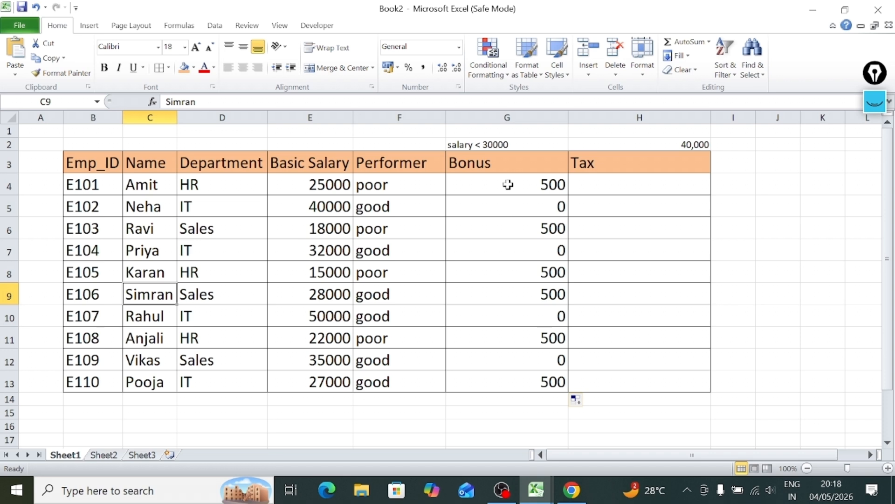
{"action": "left_click", "coordinate": [507, 185]}
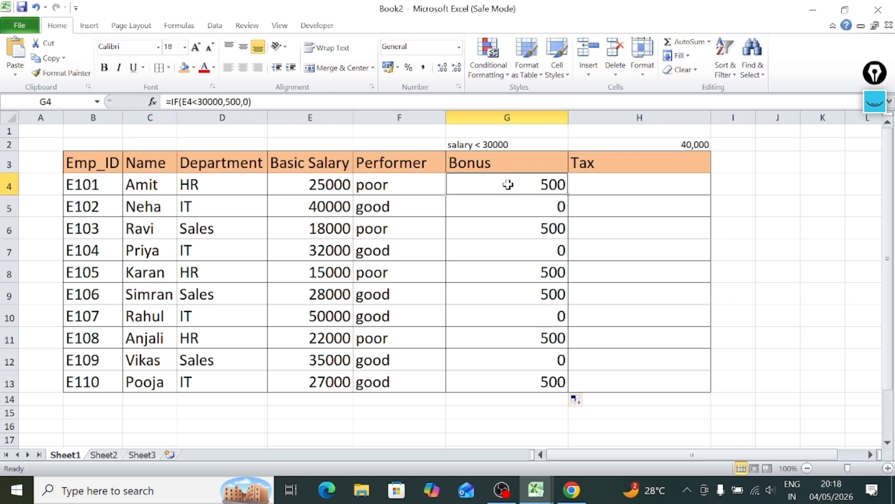
{"action": "left_click", "coordinate": [639, 185]}
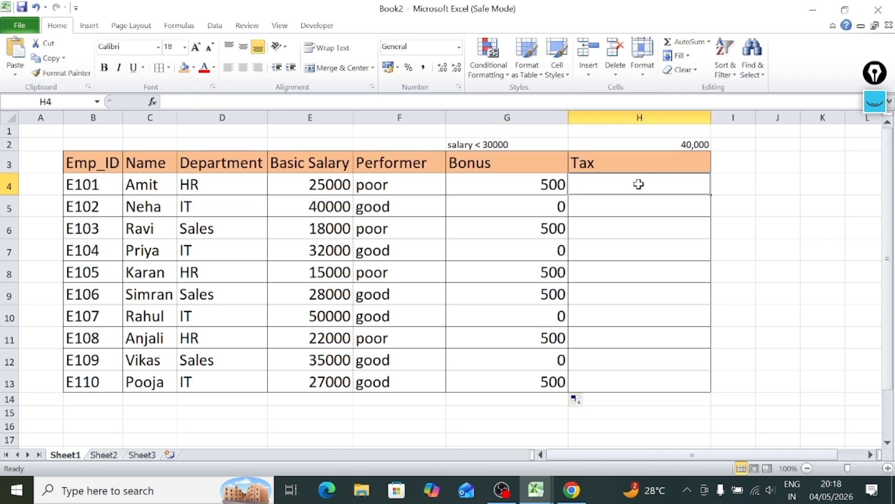
Start an IF formula in the first Tax cell, H4, with the logical test E4>=40000.
{"action": "type", "text": "="}
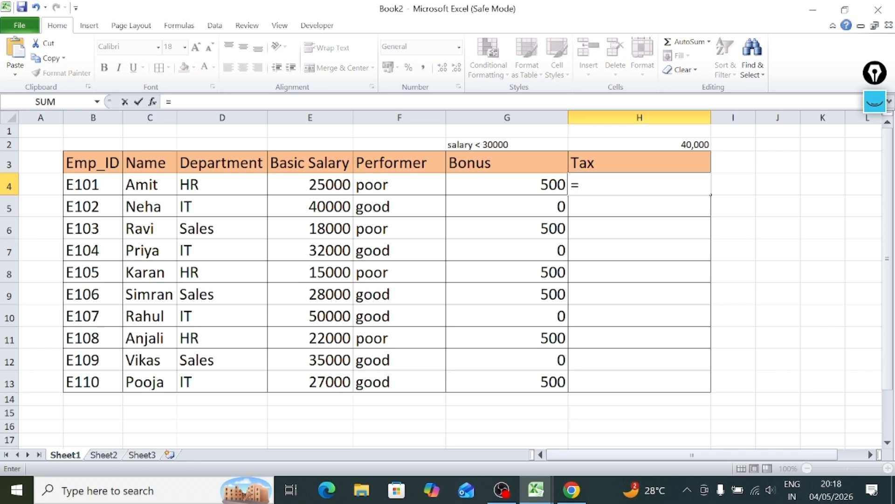
{"action": "type", "text": "if("}
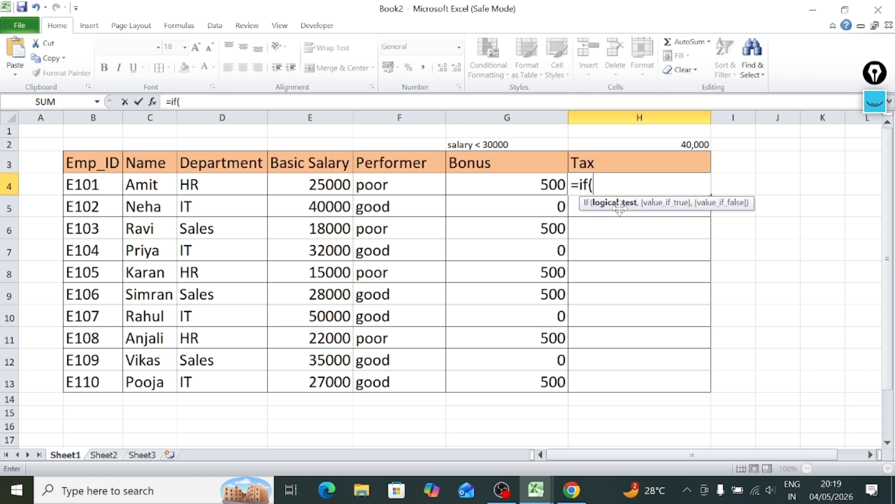
{"action": "left_click", "coordinate": [301, 188]}
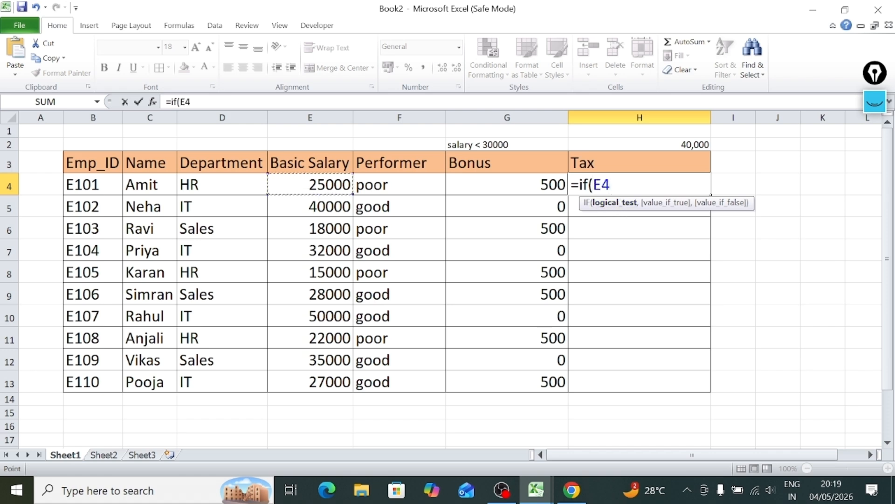
{"action": "type", "text": ">=400"}
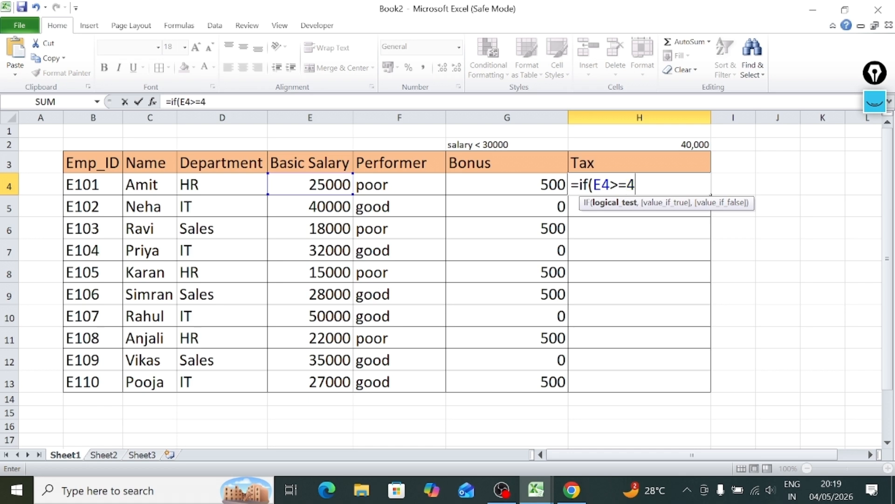
{"action": "type", "text": "00"}
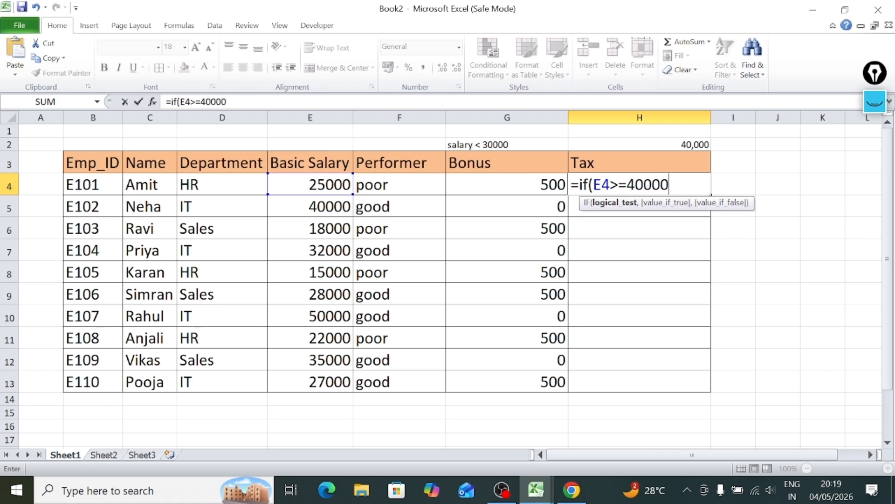
Review the >= operator and the 40000 threshold in H4's logical test, and end that argument with a comma.
{"action": "left_click", "coordinate": [644, 184]}
{"action": "left_click_drag", "start_coordinate": [643, 185], "coordinate": [670, 184]}
{"action": "left_click", "coordinate": [670, 185]}
{"action": "left_click_drag", "start_coordinate": [618, 184], "coordinate": [636, 185]}
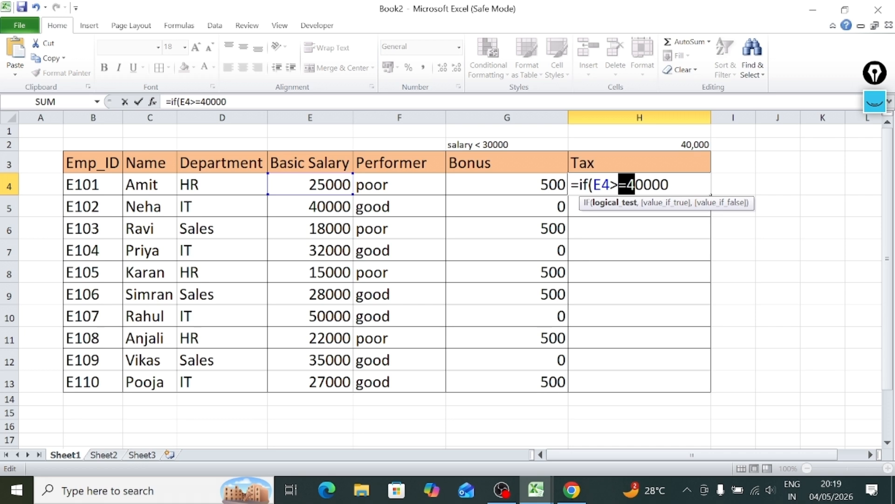
{"action": "left_click", "coordinate": [627, 185]}
{"action": "mouse_move", "coordinate": [619, 185]}
{"action": "left_mouse_down"}
{"action": "mouse_move", "coordinate": [601, 186]}
{"action": "mouse_move", "coordinate": [613, 189]}
{"action": "left_mouse_up"}
{"action": "left_click", "coordinate": [672, 185]}
{"action": "type", "text": ","}
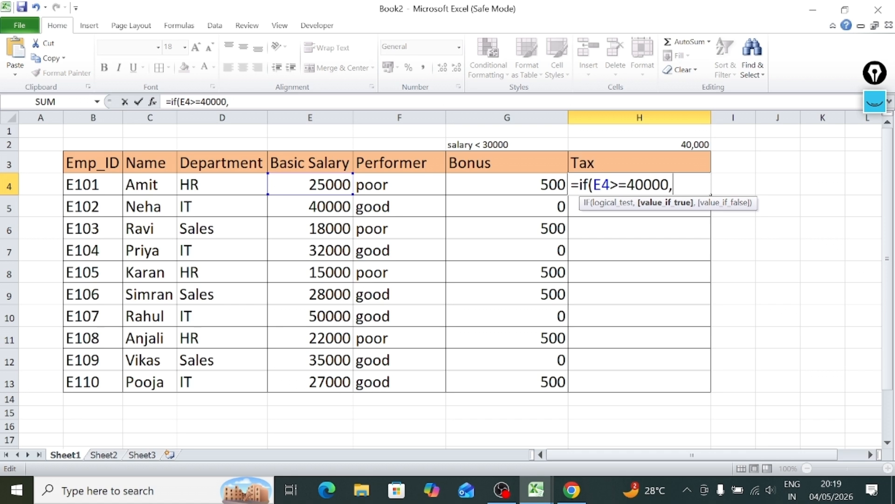
{"action": "type", "text": "10%"}
{"action": "left_click", "coordinate": [673, 185]}
{"action": "left_click", "coordinate": [331, 184]}
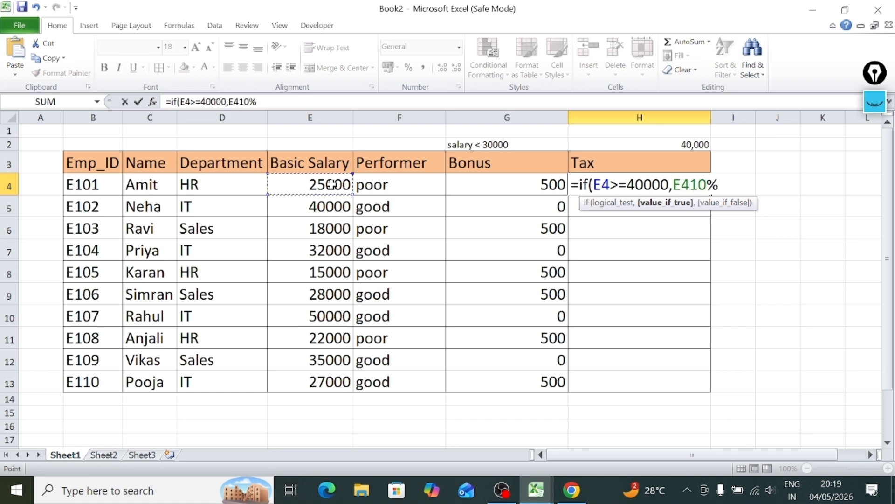
{"action": "type", "text": "*"}
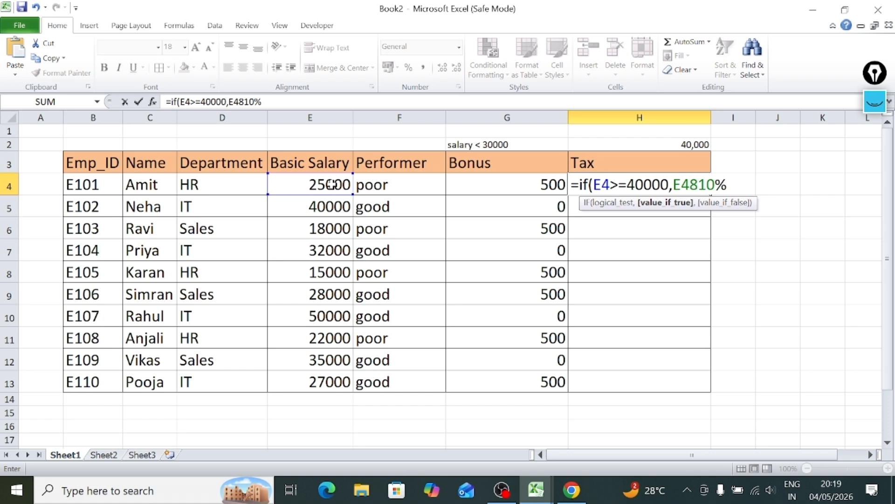
{"action": "key", "text": "BackSpace"}
{"action": "type", "text": "("}
{"action": "key", "text": "BackSpace"}
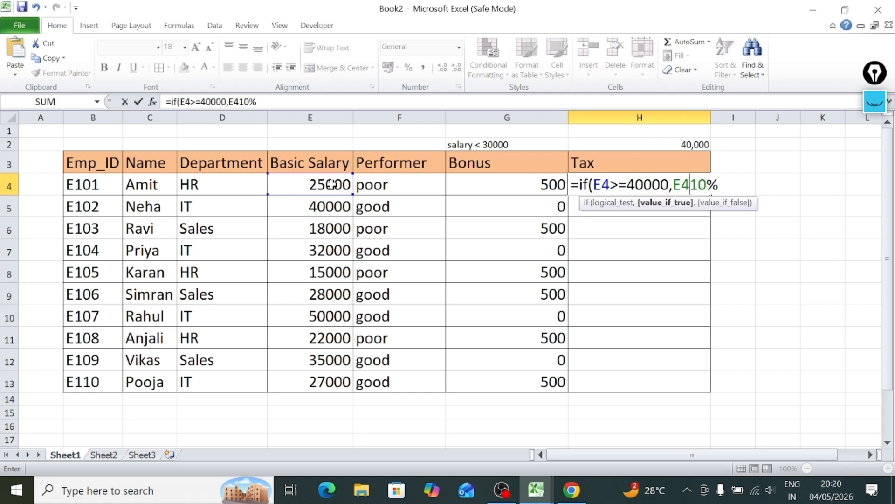
{"action": "type", "text": "*"}
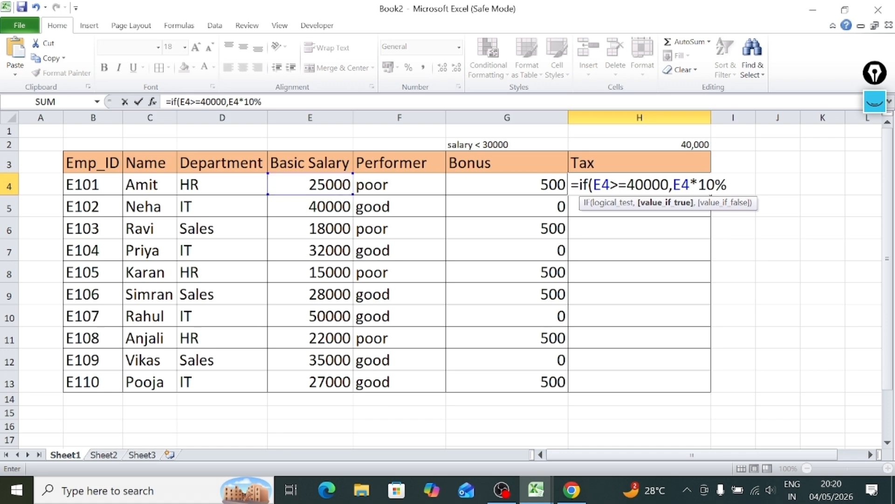
{"action": "left_click_drag", "start_coordinate": [727, 185], "coordinate": [681, 185]}
{"action": "key", "text": "shift+Left"}
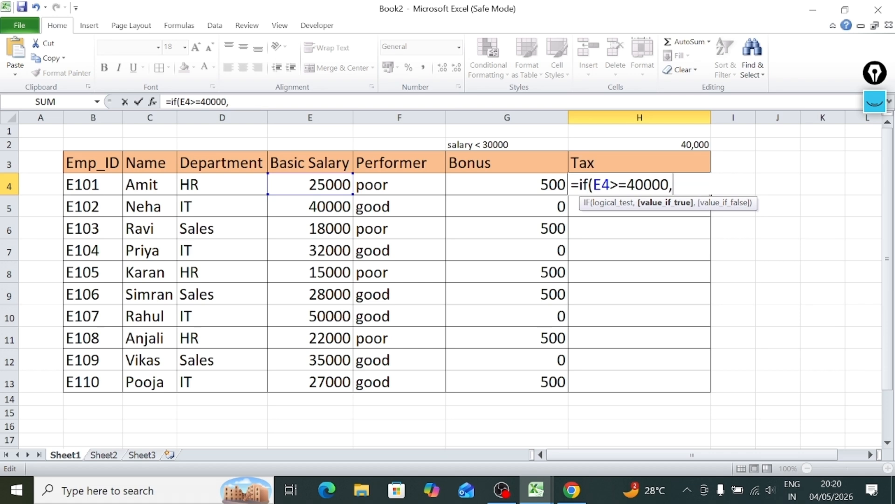
{"action": "key", "text": "Delete"}
Set the true result of H4's IF formula to E4*10%.
{"action": "left_click", "coordinate": [328, 186]}
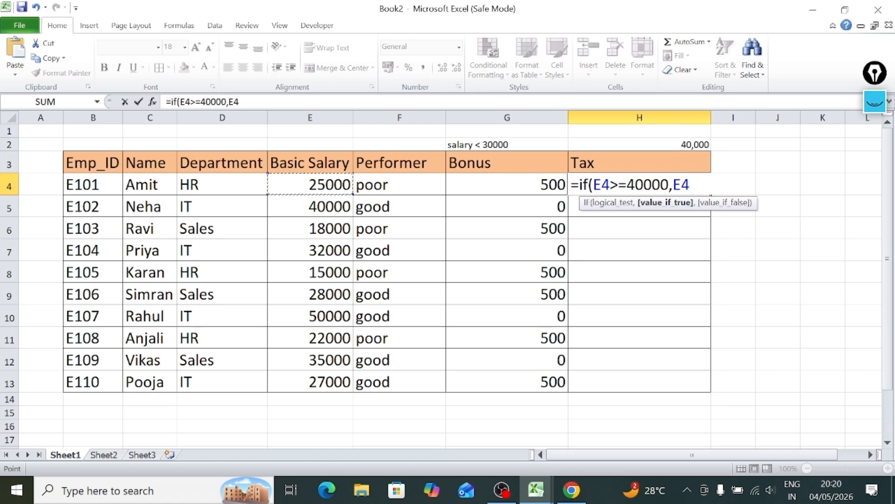
{"action": "type", "text": "*10%"}
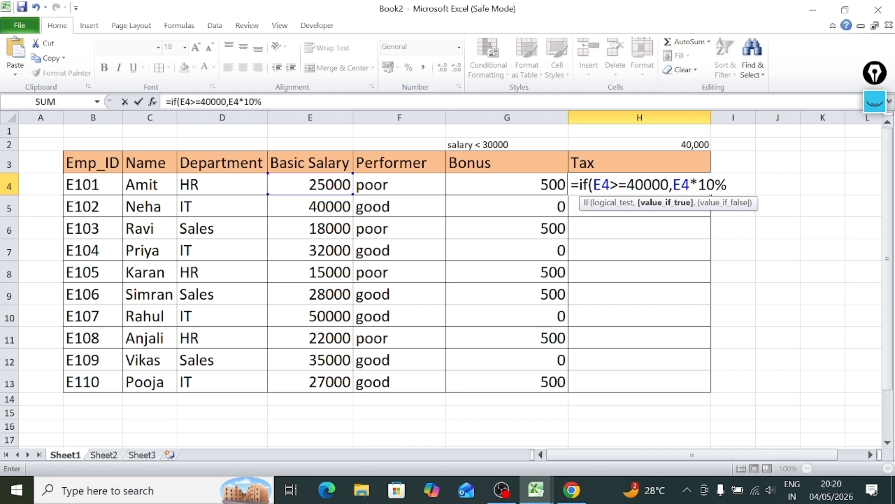
{"action": "type", "text": ","}
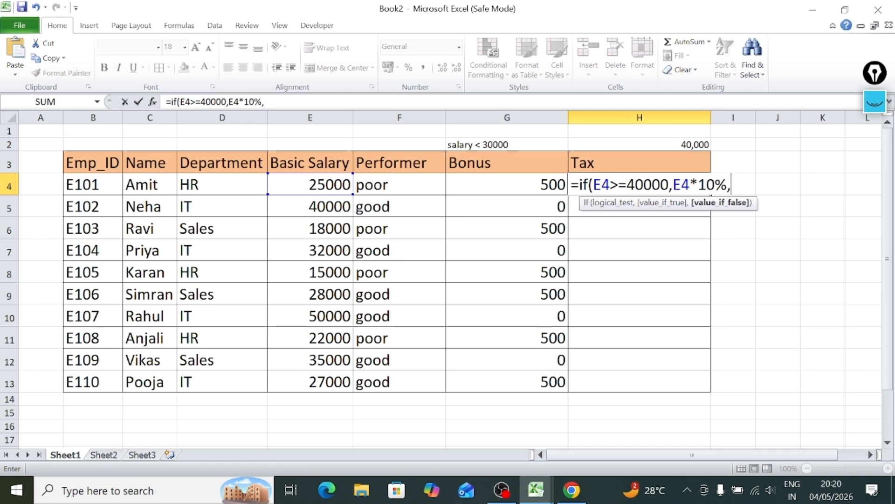
Finish the Tax formula in H4 with "no tax" as the false result.
{"action": "type", "text": "\"no tax\""}
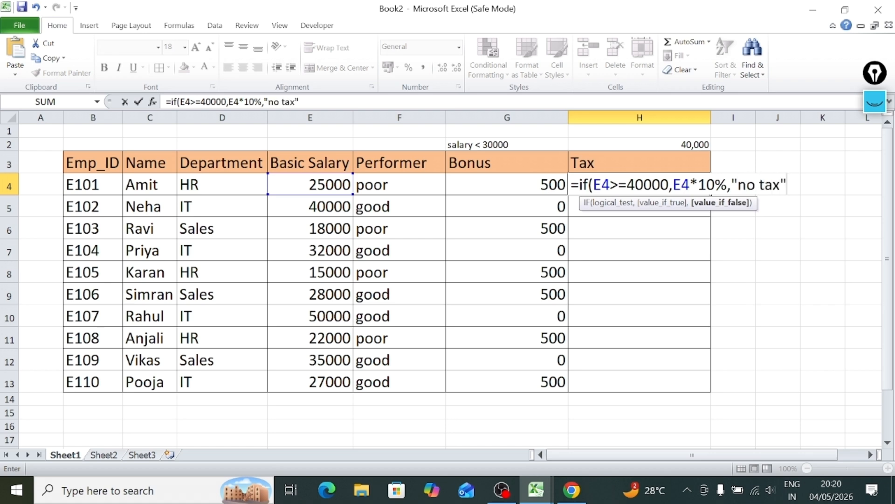
{"action": "type", "text": ")"}
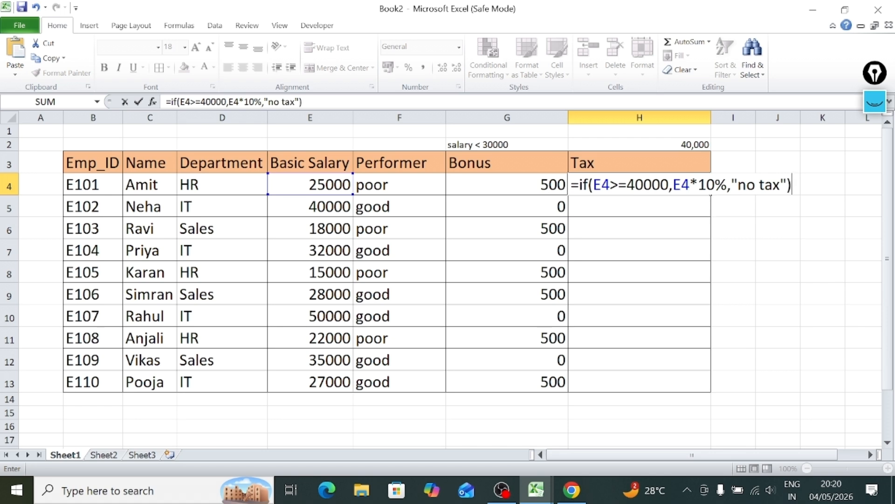
{"action": "key", "text": "Return"}
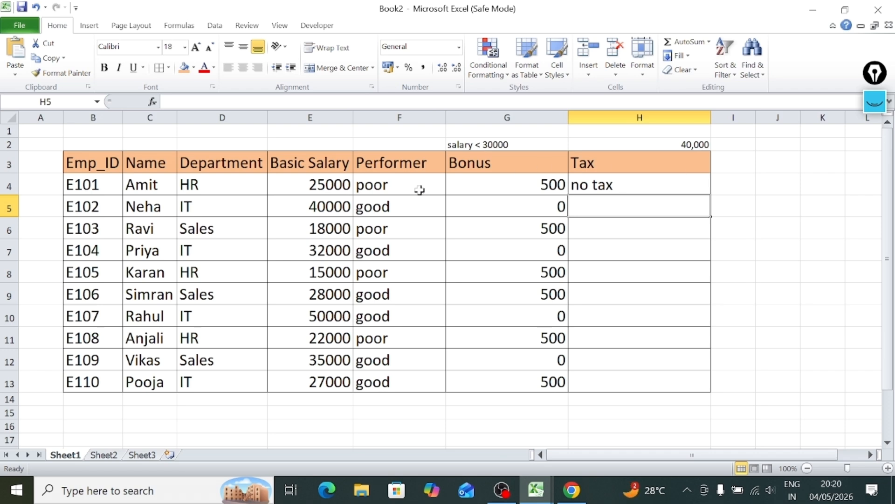
Check H4's result against the salary in E4 and fill the formula down through H13.
{"action": "left_click", "coordinate": [332, 184]}
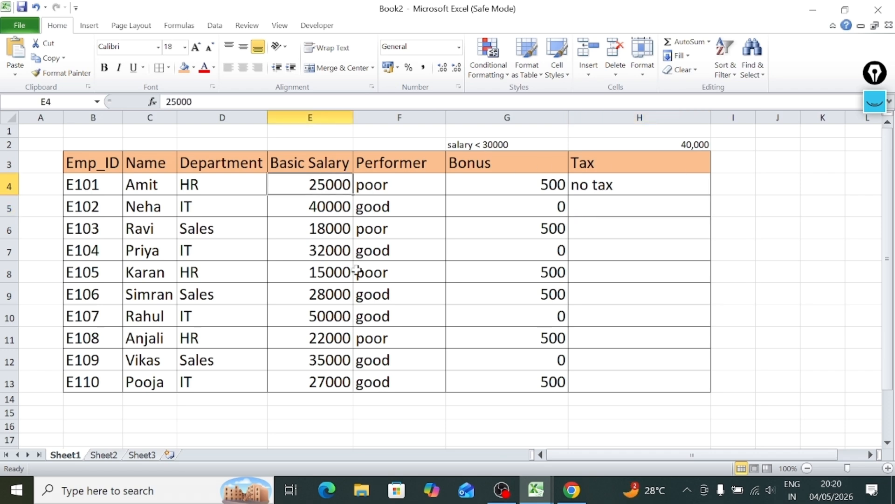
{"action": "left_click", "coordinate": [696, 185]}
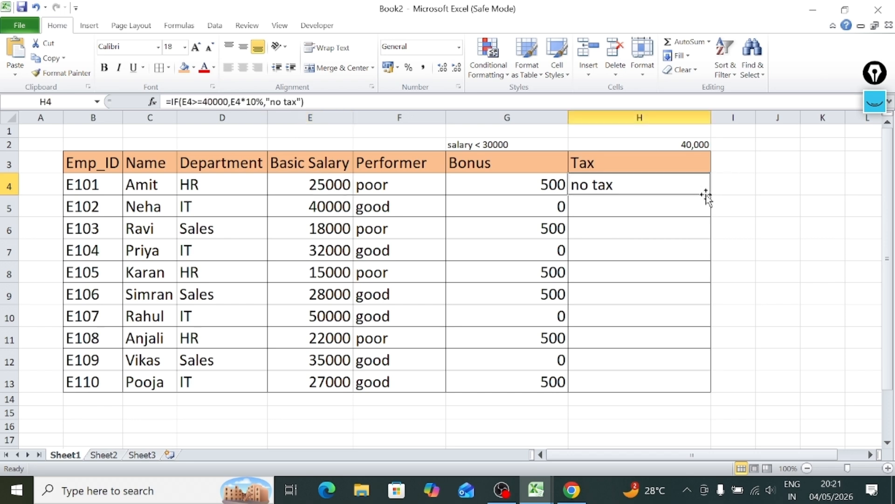
{"action": "left_click_drag", "start_coordinate": [712, 194], "coordinate": [713, 194]}
{"action": "double_click", "coordinate": [712, 194]}
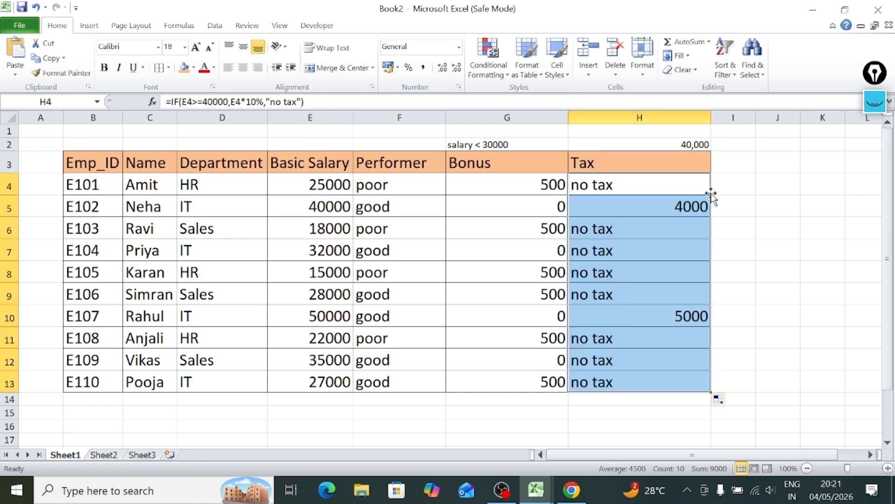
{"action": "left_click", "coordinate": [755, 243]}
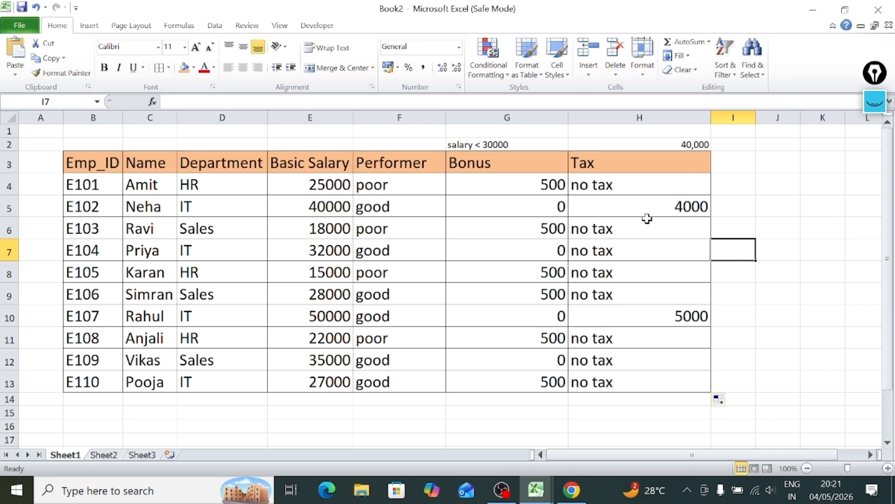
Compare the calculated tax in H5 and H10 with the salary and bonus values in their rows.
{"action": "left_click", "coordinate": [319, 210]}
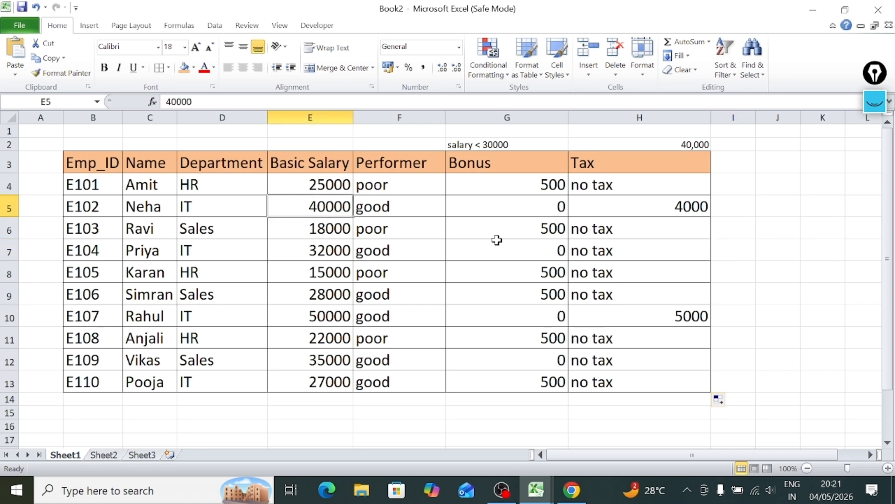
{"action": "left_click", "coordinate": [654, 210]}
{"action": "left_click", "coordinate": [662, 312]}
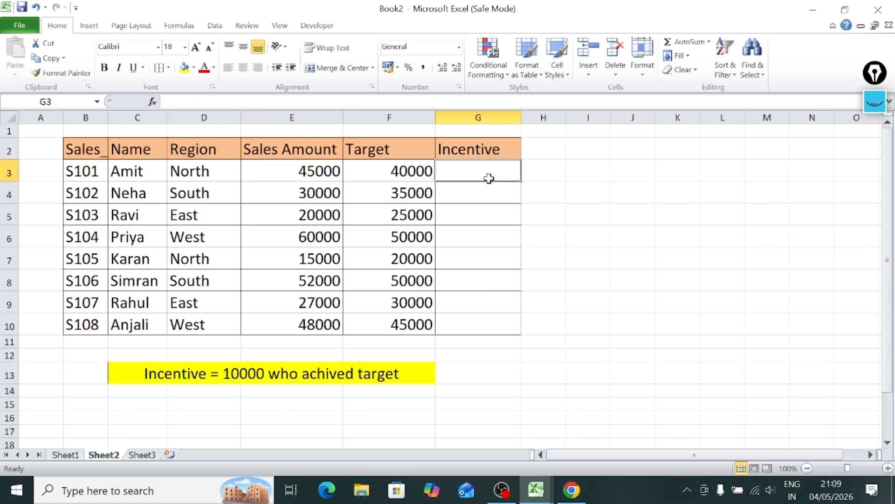
{"action": "left_click", "coordinate": [554, 314]}
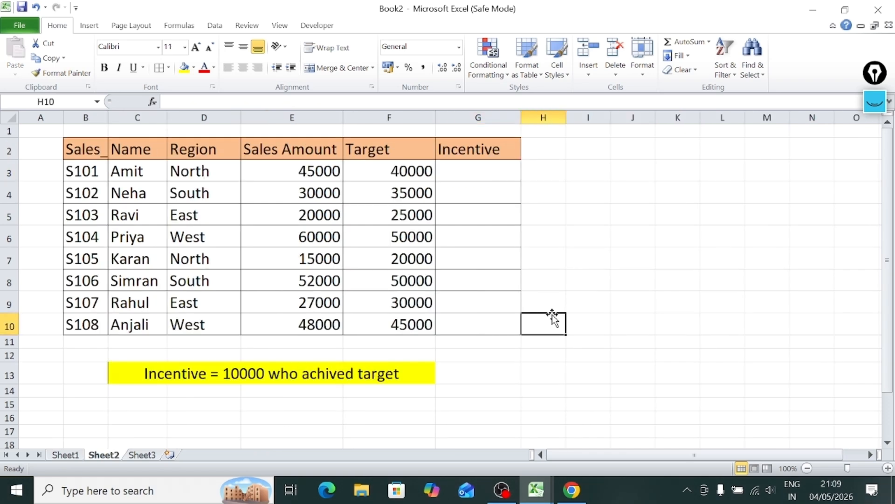
Examine the Sales Amount, Target and empty Incentive cells on Sheet2 against the rule of 10000 for achieving the target.
{"action": "left_click", "coordinate": [464, 169]}
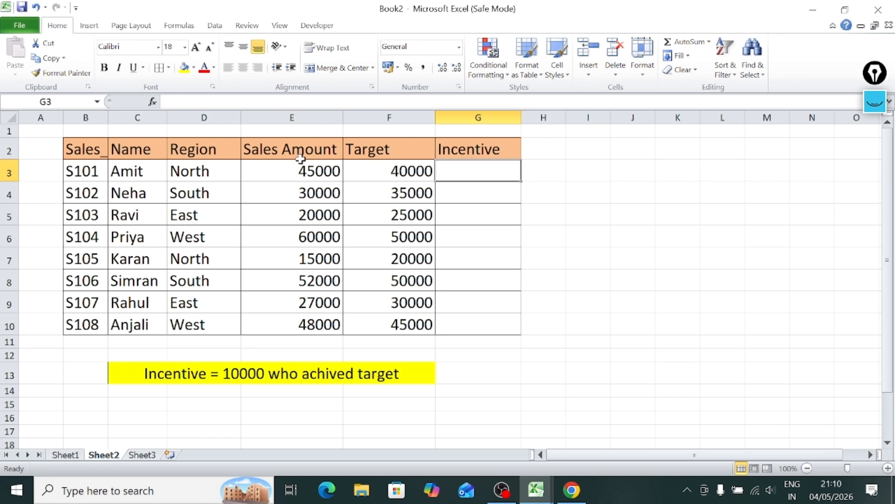
{"action": "left_click", "coordinate": [374, 168]}
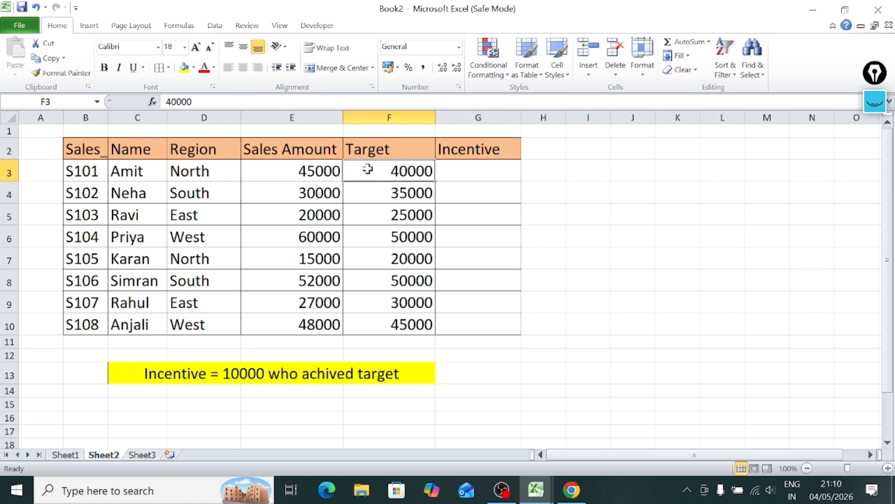
{"action": "left_click", "coordinate": [285, 164]}
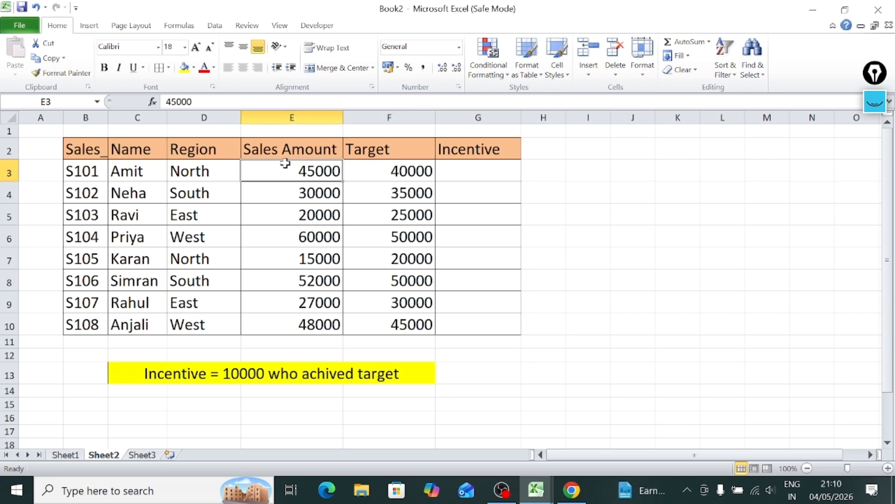
{"action": "left_click", "coordinate": [490, 170]}
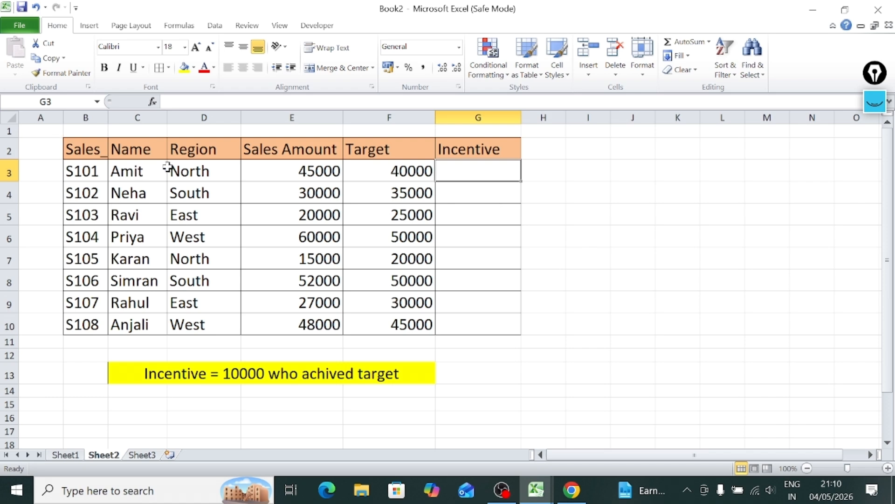
{"action": "left_click", "coordinate": [506, 192]}
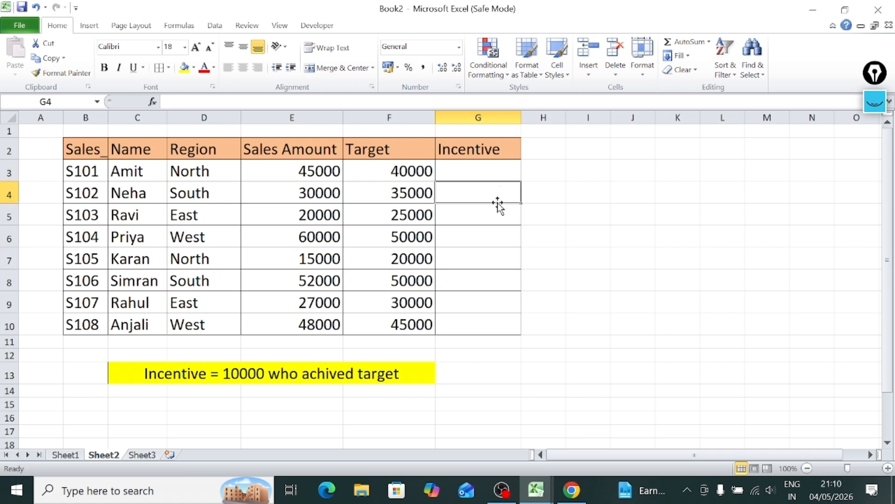
{"action": "left_click", "coordinate": [498, 217]}
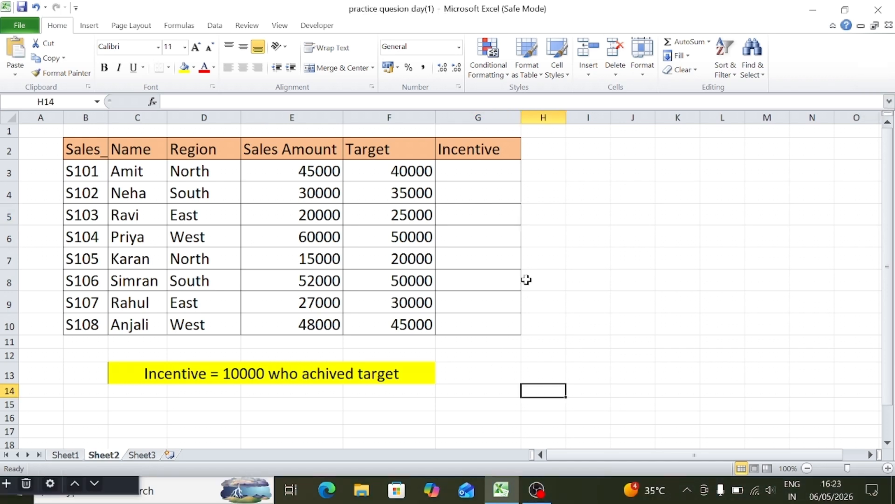
{"action": "left_click", "coordinate": [518, 257]}
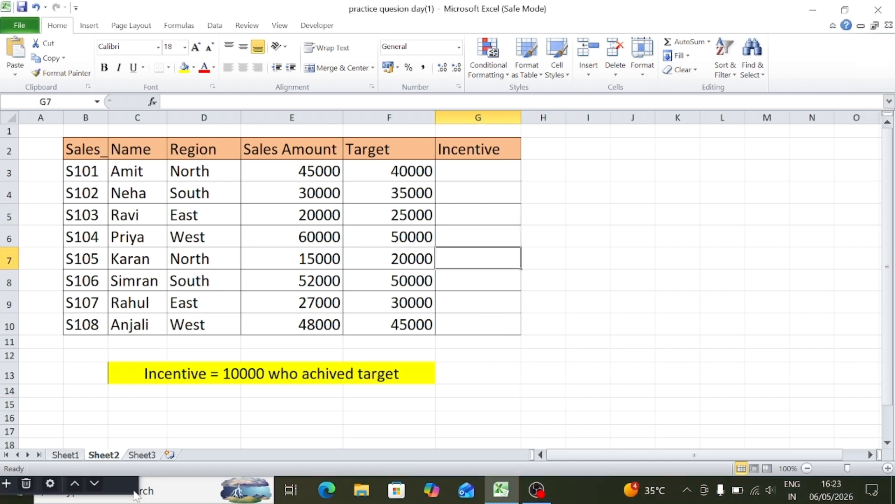
Switch to Sheet3 and select the empty cell C4.
{"action": "left_click", "coordinate": [142, 455]}
{"action": "left_click", "coordinate": [409, 224]}
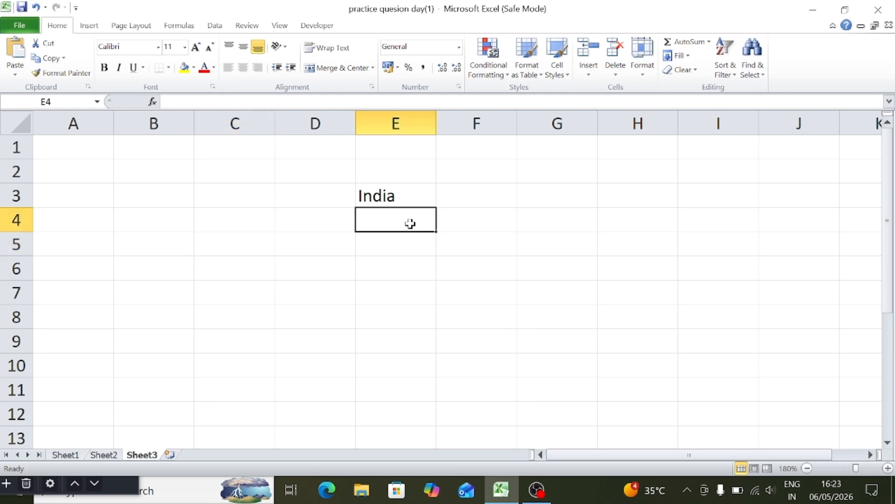
{"action": "left_click", "coordinate": [287, 222]}
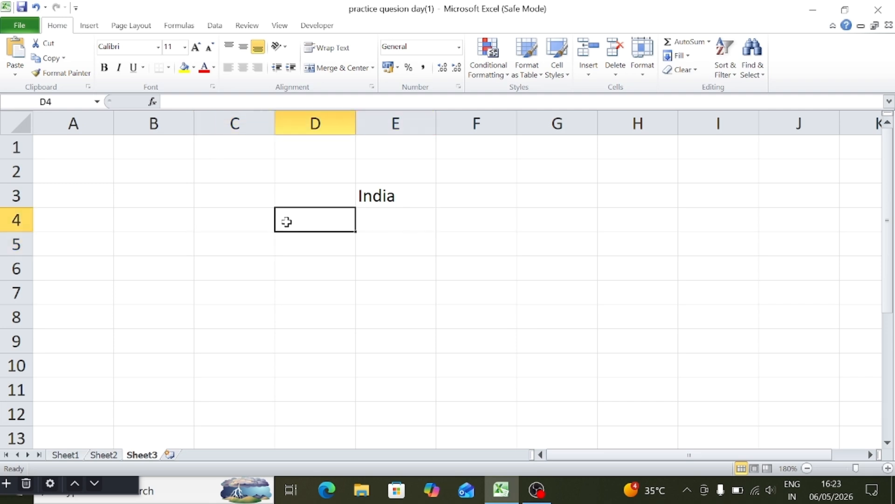
{"action": "left_click", "coordinate": [238, 217]}
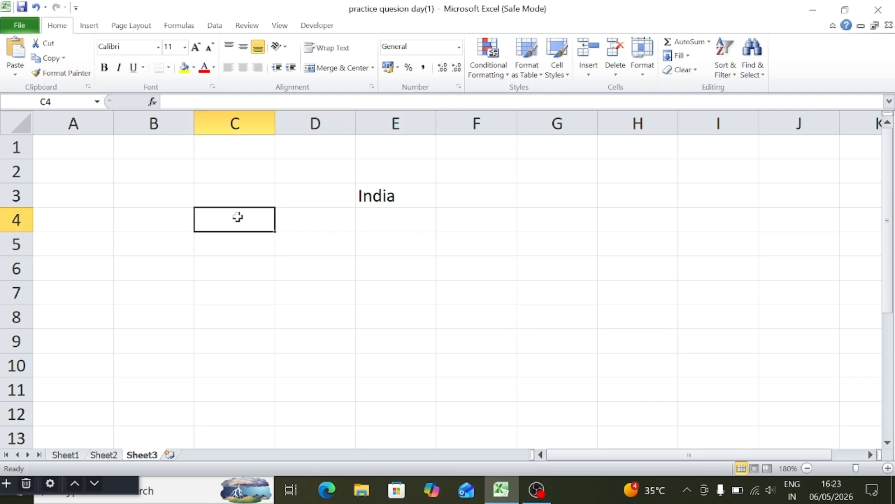
Enter an IF formula in C4 that returns "A" when E3 equals "India" and "B" otherwise.
{"action": "type", "text": "=if"}
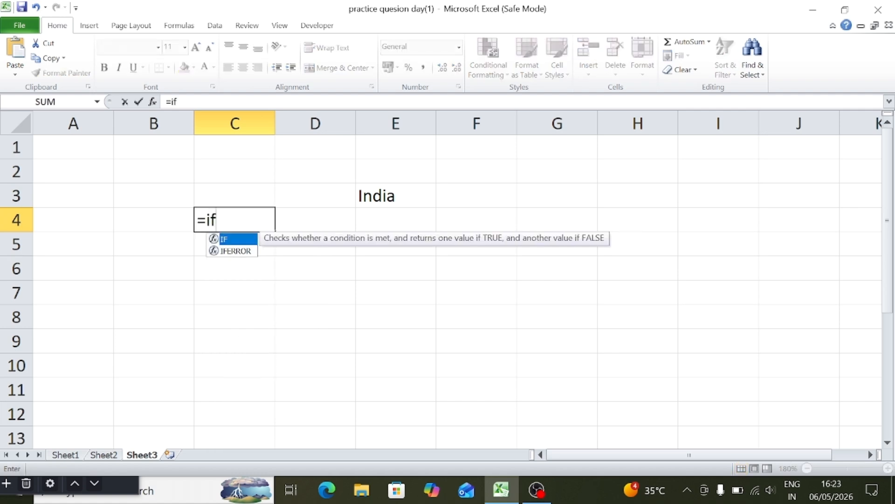
{"action": "type", "text": "("}
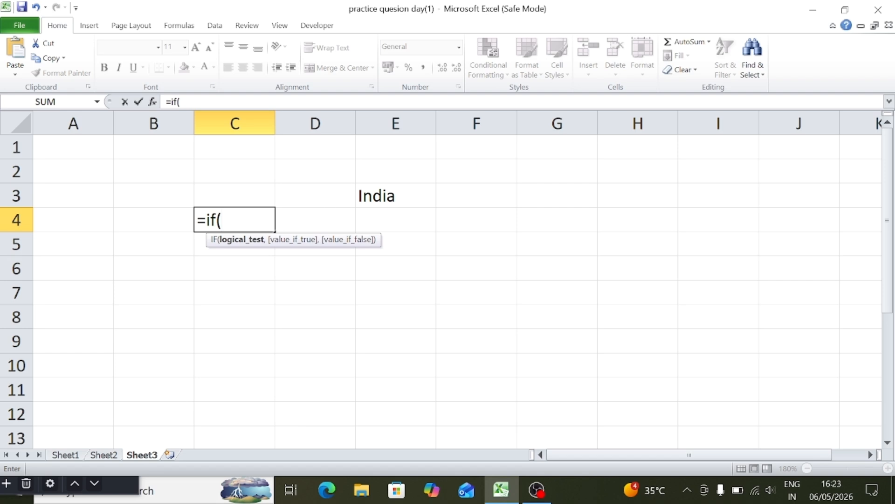
{"action": "left_click", "coordinate": [378, 192]}
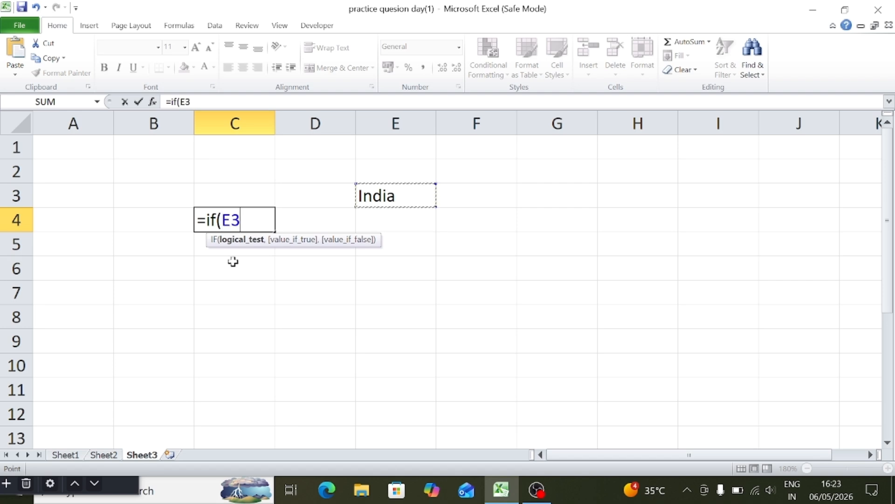
{"action": "type", "text": "=\""}
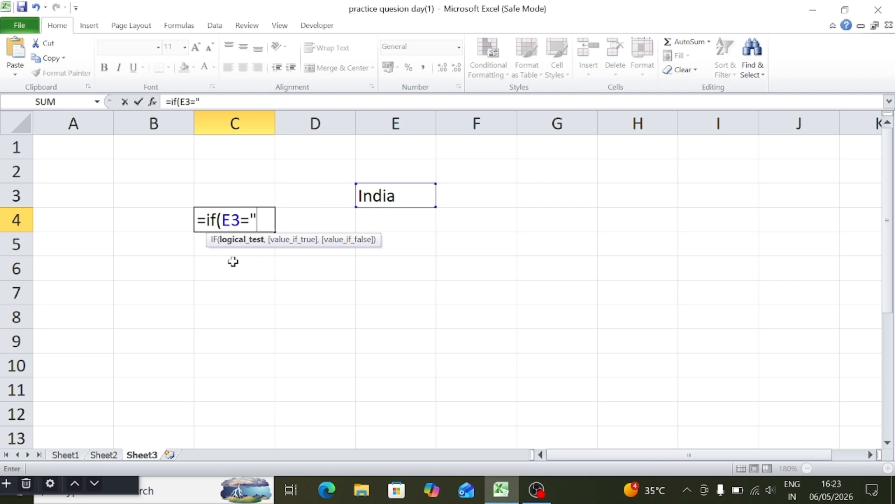
{"action": "type", "text": "India"}
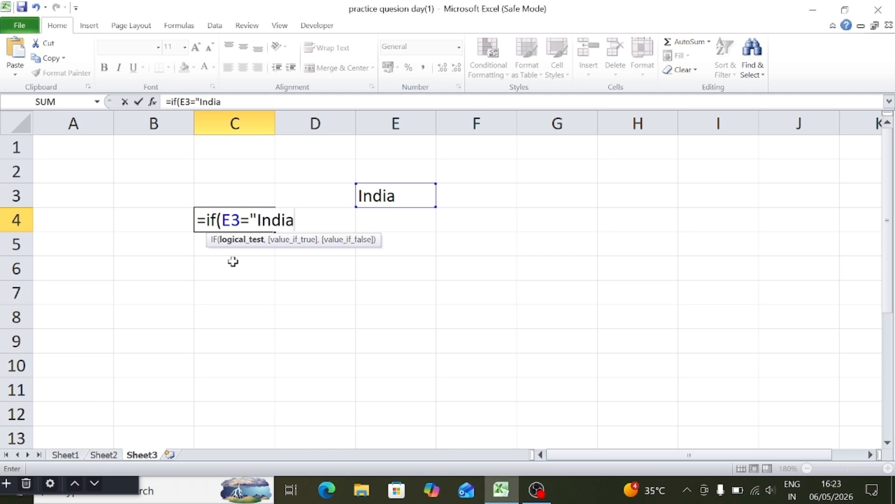
{"action": "type", "text": "\",A"}
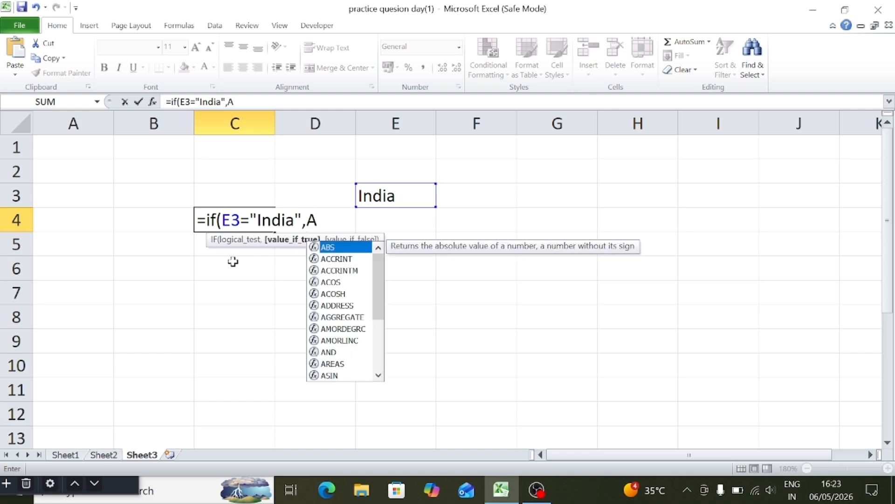
{"action": "key", "text": "BackSpace"}
{"action": "type", "text": "\"A"}
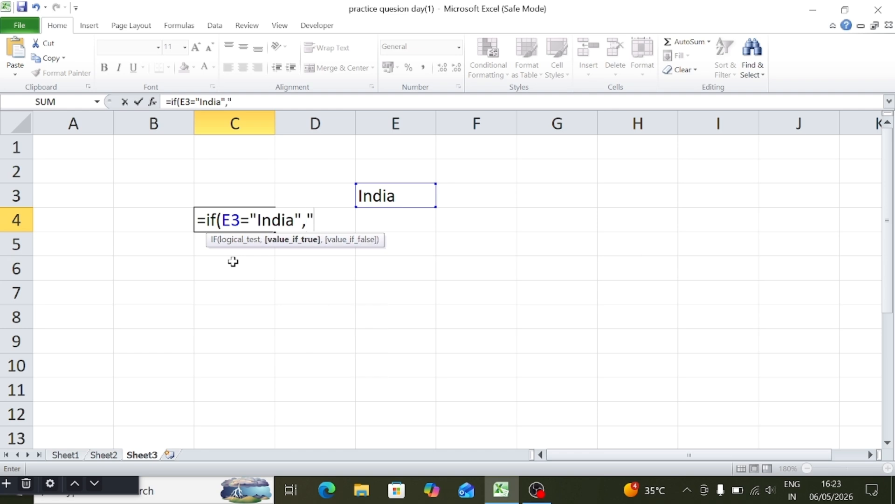
{"action": "type", "text": "\",\""}
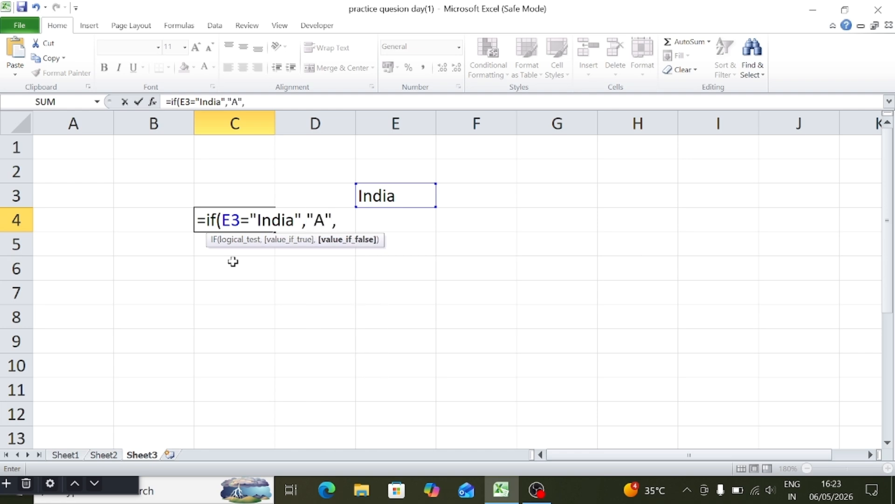
{"action": "type", "text": "B\")"}
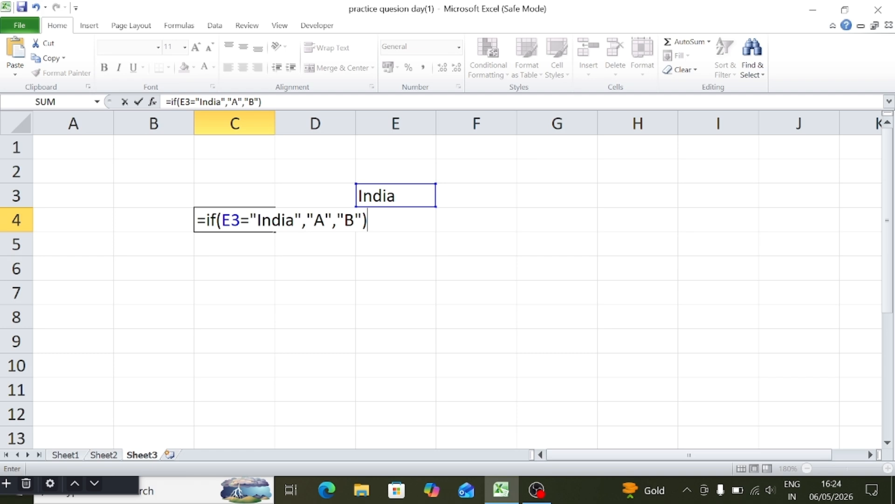
{"action": "key", "text": "Return"}
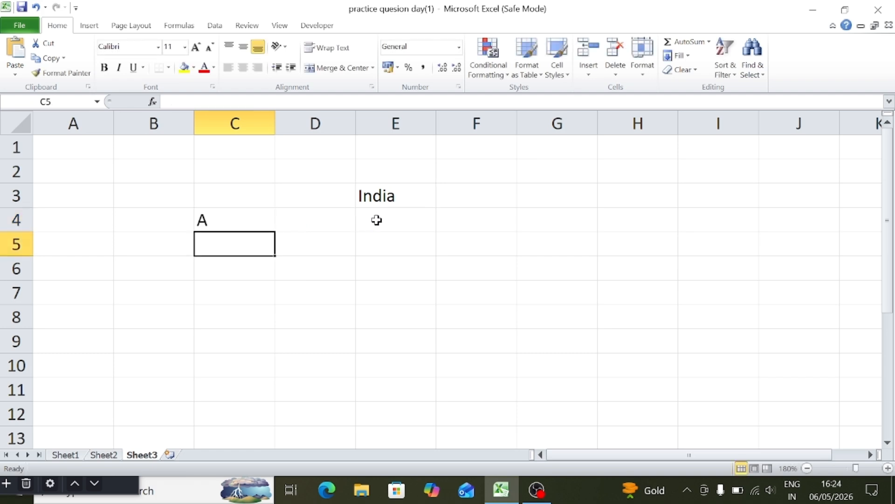
Review the logical test, the "India" text and the value-if-true argument in C4's IF formula.
{"action": "double_click", "coordinate": [247, 216]}
{"action": "left_click_drag", "start_coordinate": [225, 219], "coordinate": [297, 220]}
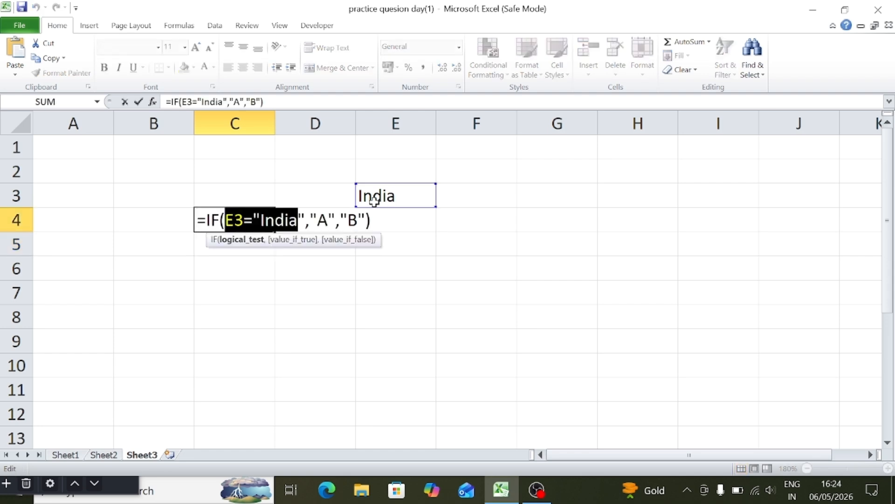
{"action": "left_click_drag", "start_coordinate": [253, 219], "coordinate": [306, 220]}
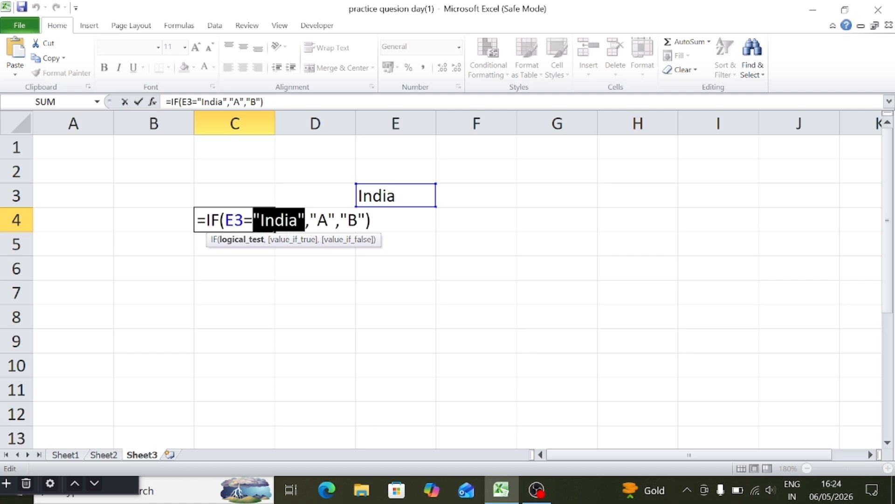
{"action": "left_click_drag", "start_coordinate": [309, 220], "coordinate": [335, 219]}
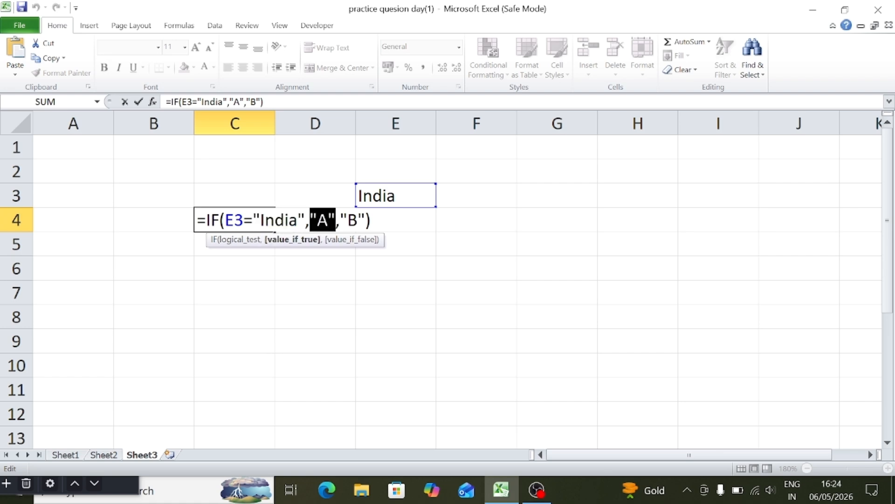
{"action": "left_click", "coordinate": [371, 220]}
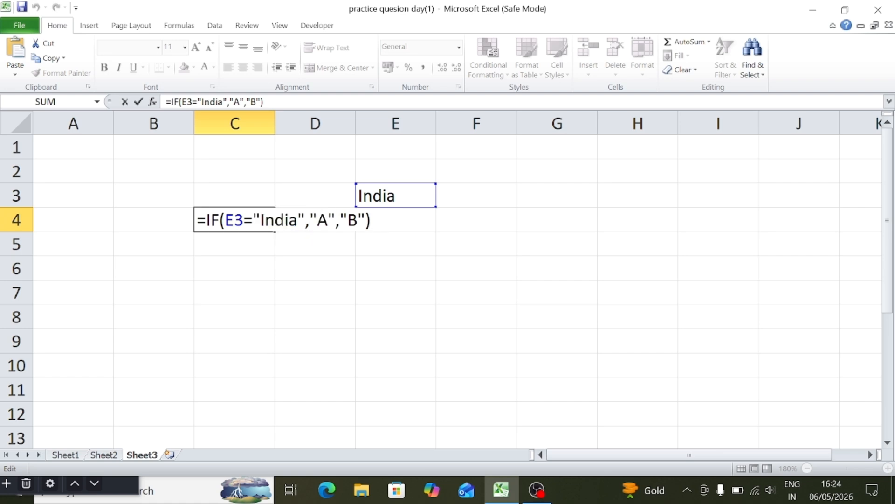
{"action": "key", "text": "Return"}
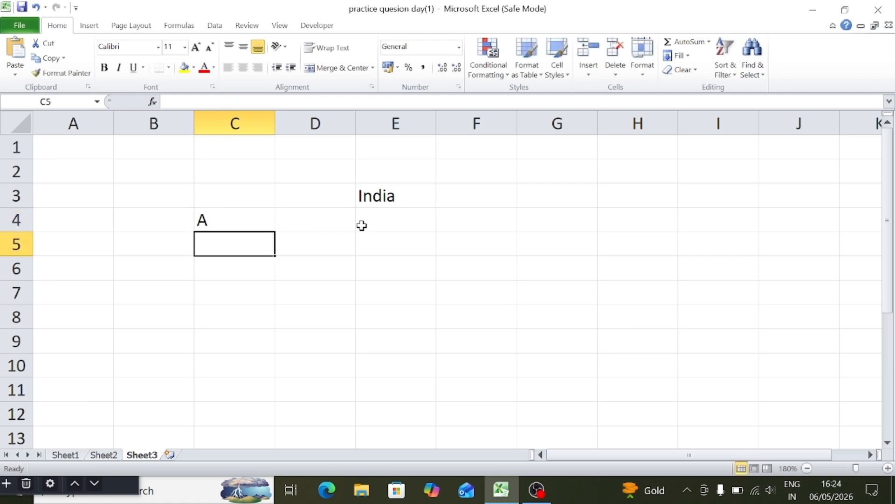
Undo the formula entry in C4 and clear all content and formatting from E3.
{"action": "key", "text": "ctrl+z"}
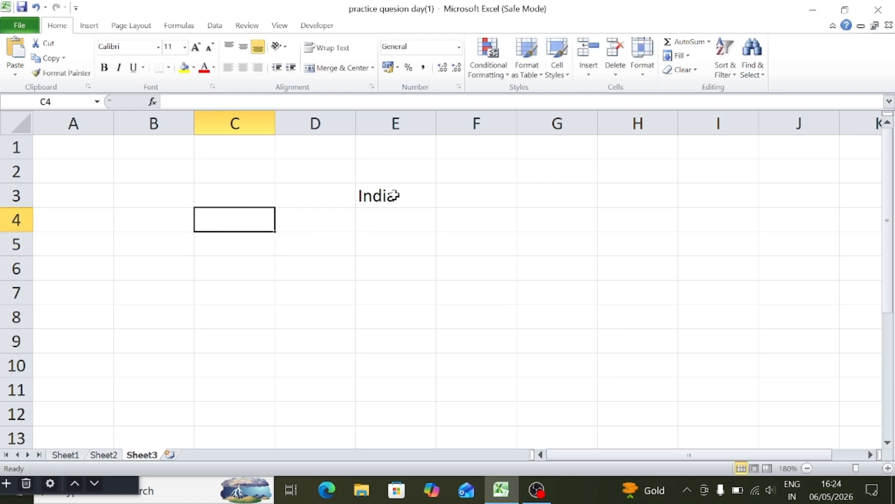
{"action": "left_click", "coordinate": [394, 194]}
{"action": "left_click", "coordinate": [684, 70]}
{"action": "left_click", "coordinate": [691, 84]}
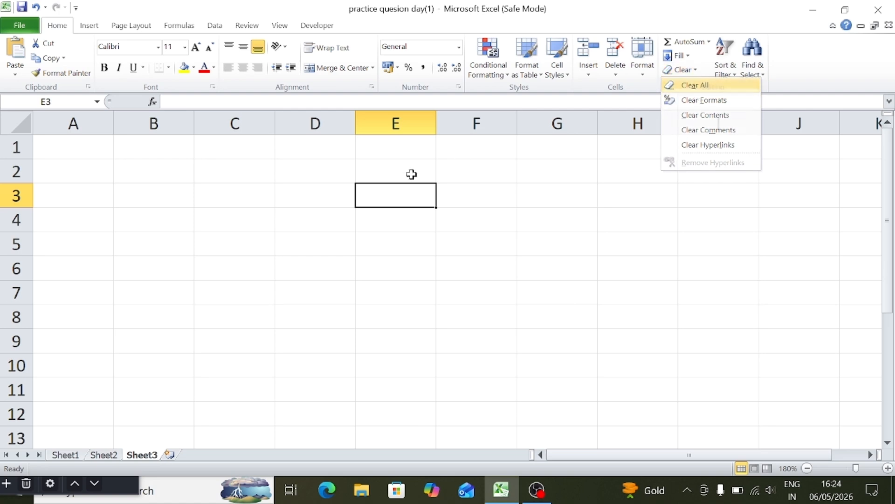
Enter the formula =IF(5=5,1,2) in cell C4.
{"action": "left_click", "coordinate": [228, 219]}
{"action": "type", "text": "="}
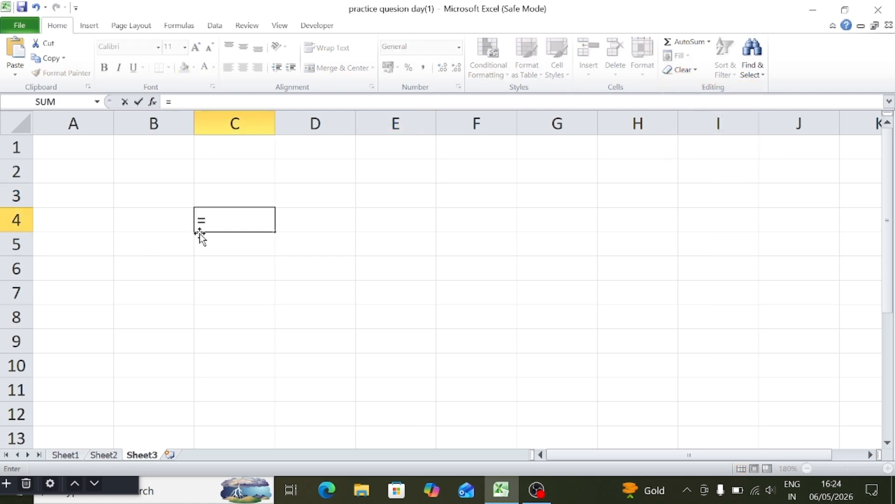
{"action": "type", "text": "if("}
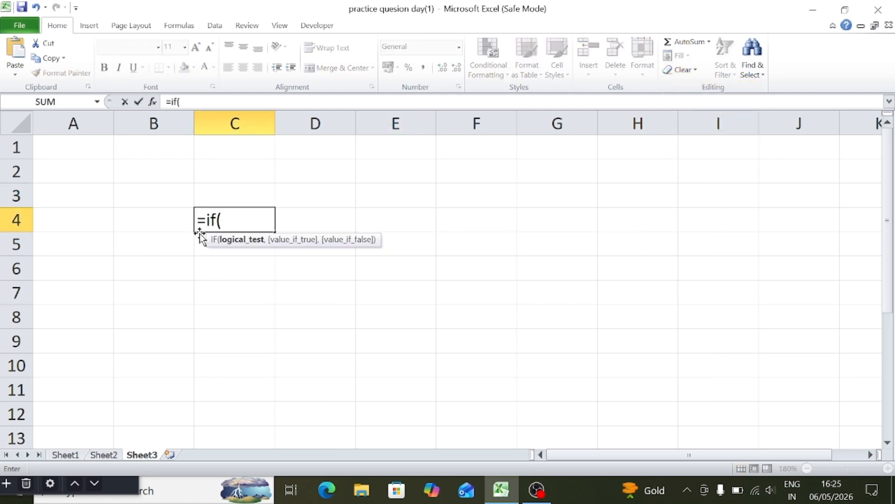
{"action": "type", "text": "5=5"}
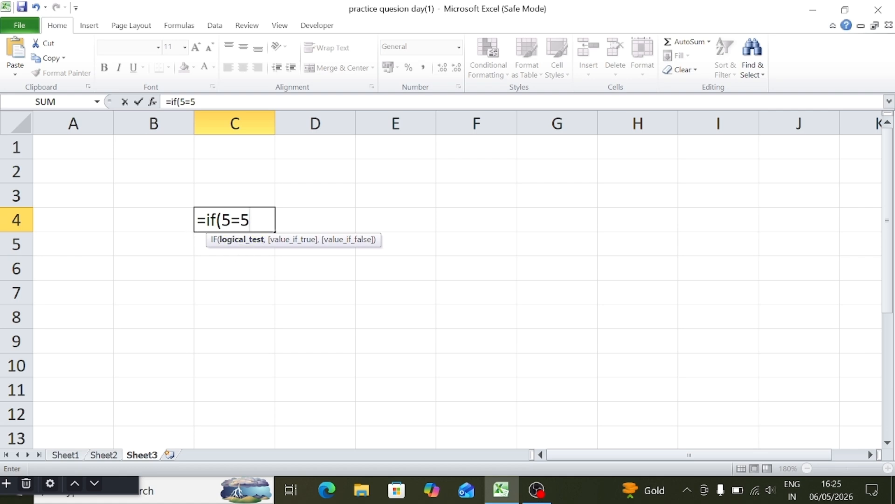
{"action": "left_click", "coordinate": [240, 239]}
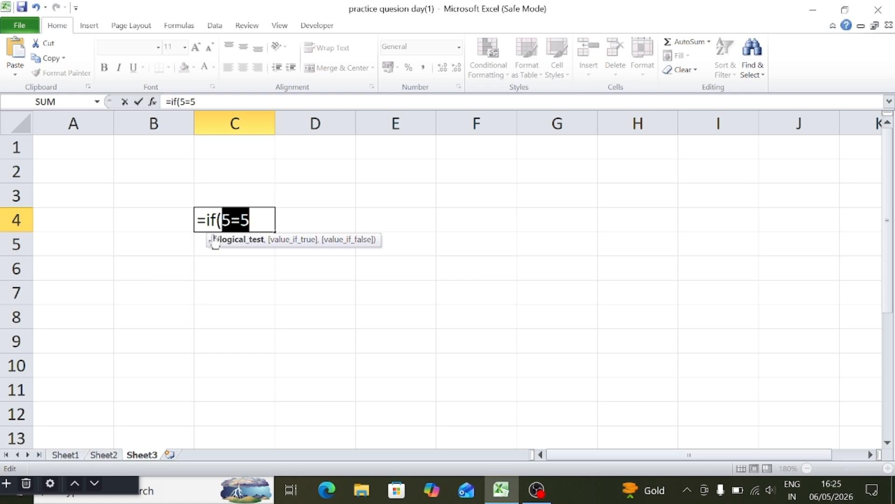
{"action": "key", "text": "Right"}
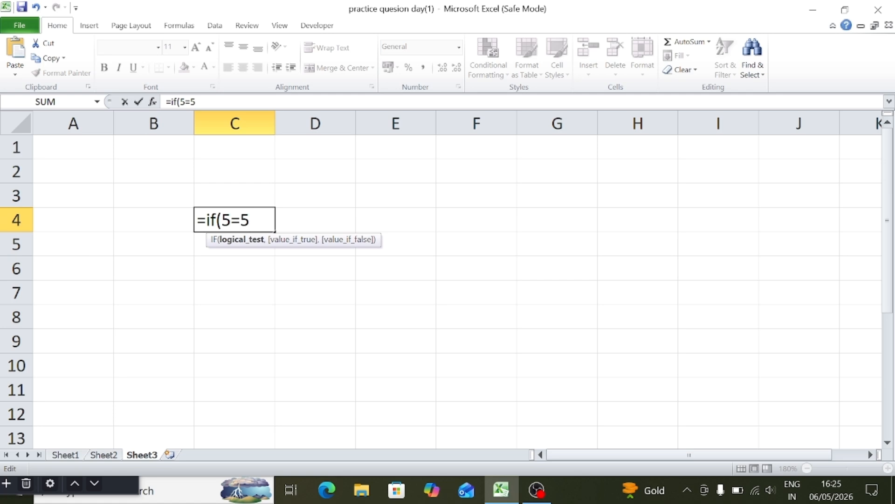
{"action": "type", "text": ","}
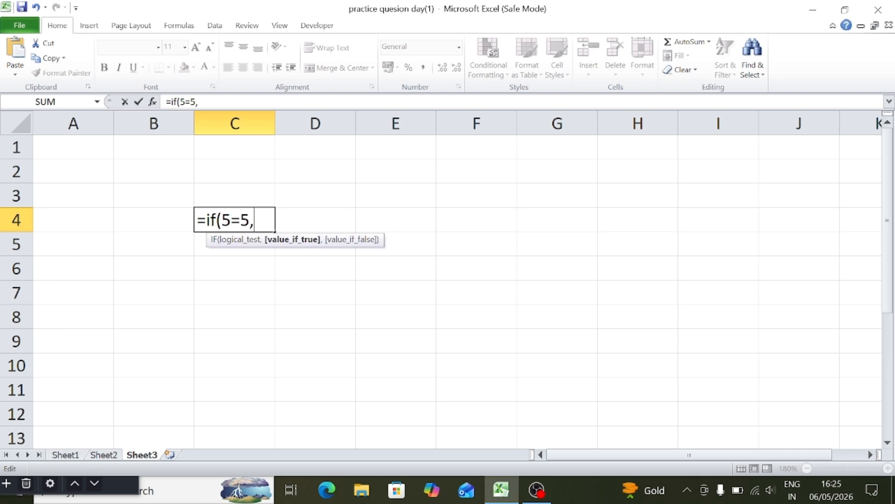
{"action": "type", "text": "1,"}
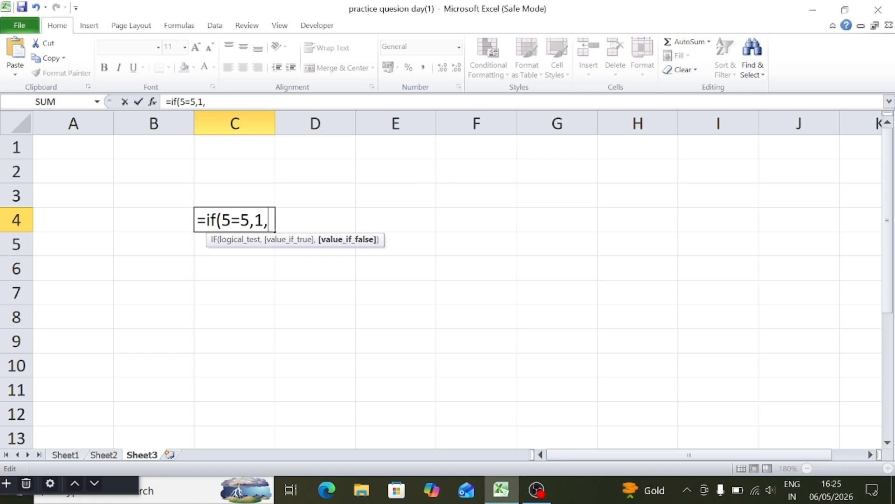
{"action": "type", "text": "2)"}
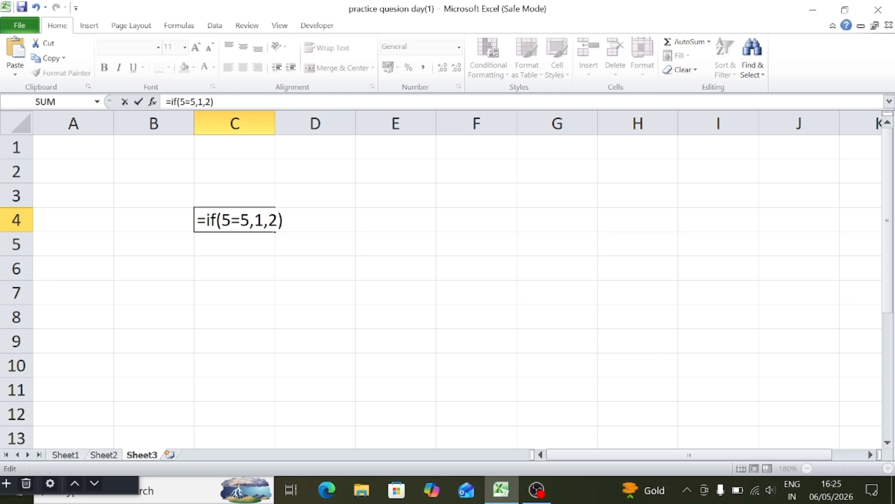
{"action": "key", "text": "Return"}
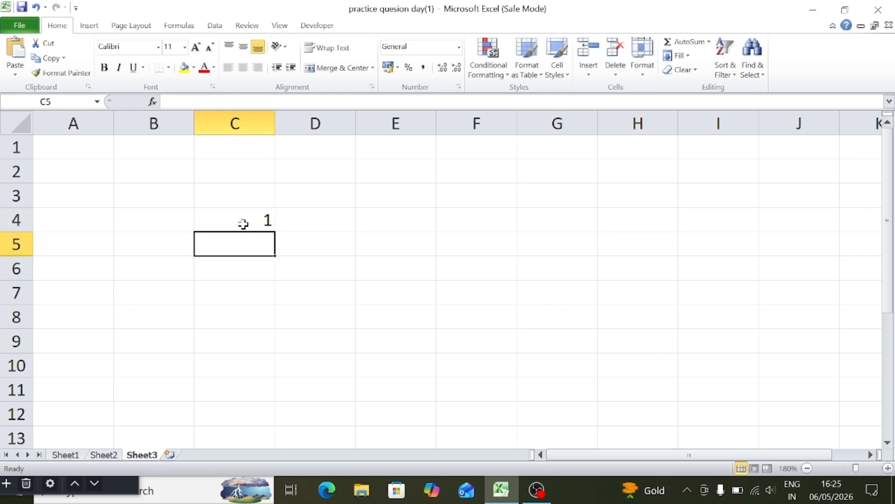
Edit C4's IF formula to use the text results "A" for true and "B" for false.
{"action": "double_click", "coordinate": [243, 224]}
{"action": "left_click", "coordinate": [266, 221]}
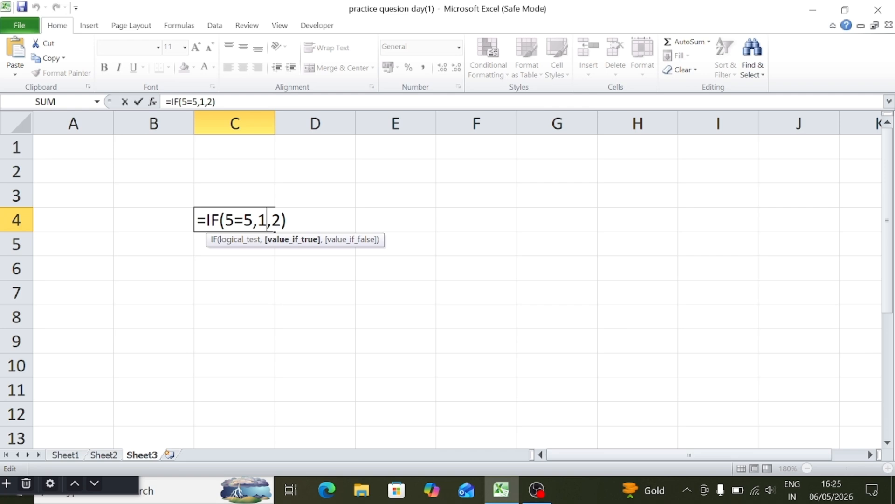
{"action": "key", "text": "BackSpace"}
{"action": "type", "text": "\""}
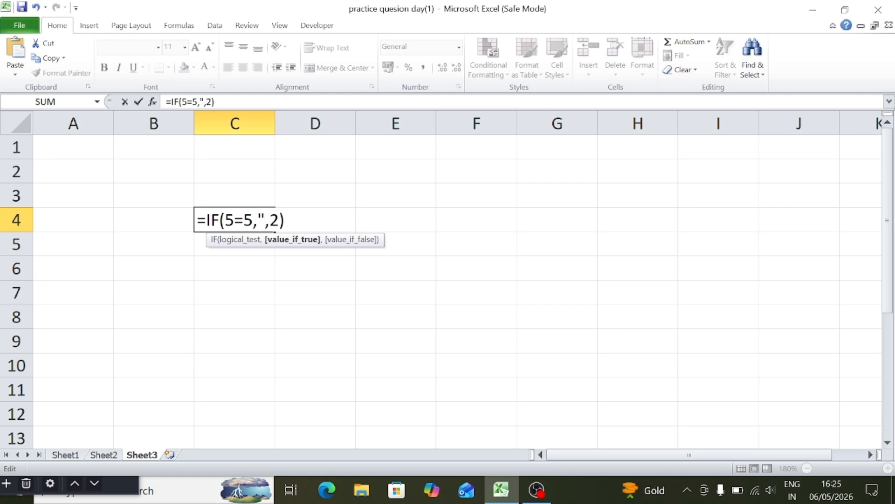
{"action": "type", "text": "A\"B"}
{"action": "key", "text": "BackSpace"}
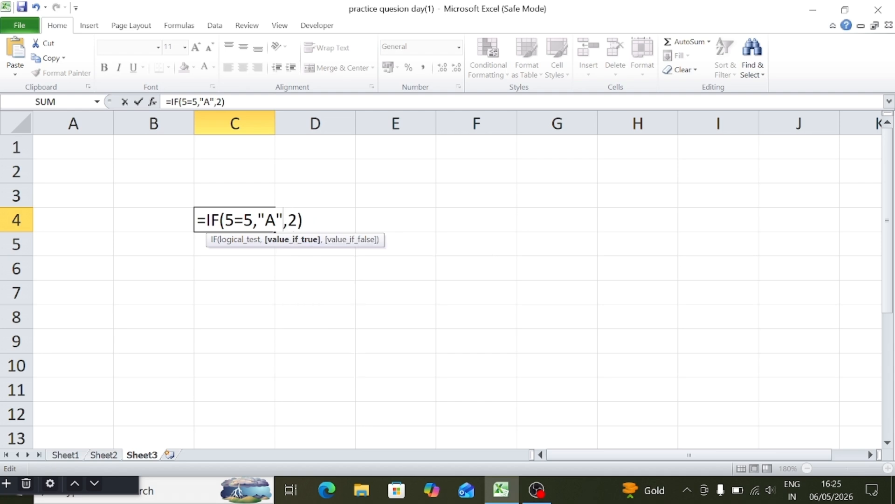
{"action": "type", "text": ",\"B"}
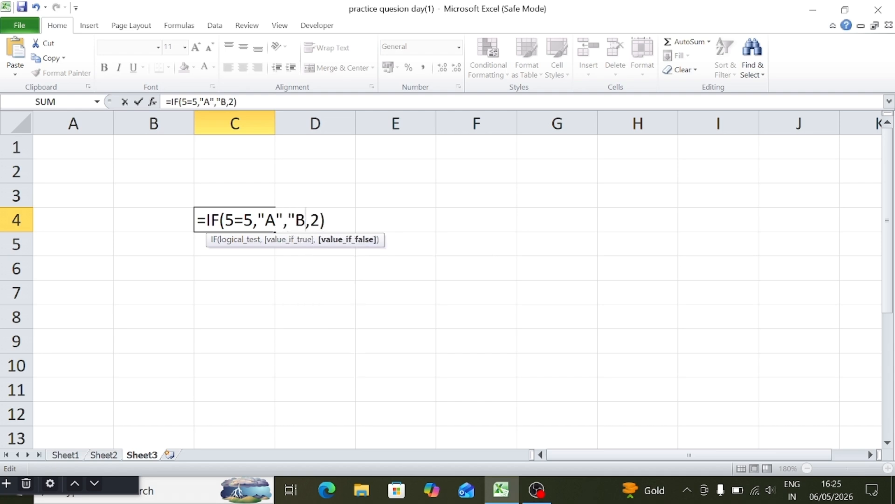
{"action": "type", "text": "\""}
{"action": "key", "text": "Delete"}
{"action": "key", "text": "Delete"}
{"action": "key", "text": "Right"}
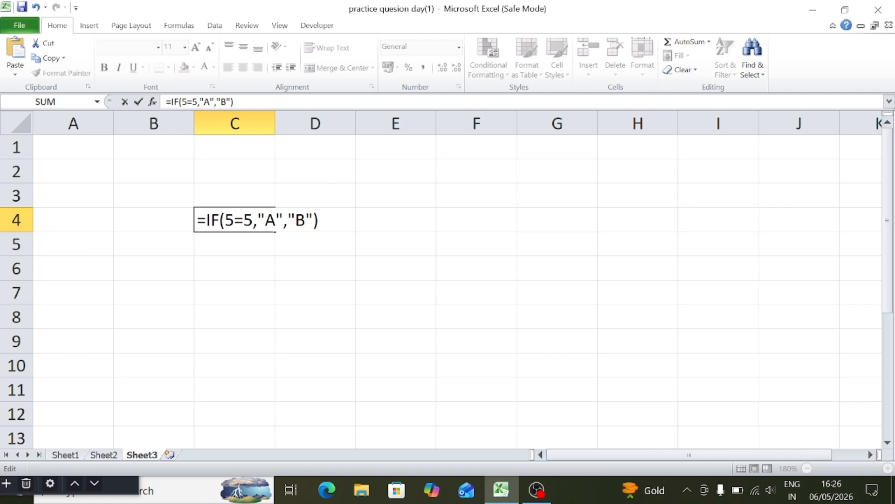
Check the 5=5 test and both text results in C4's formula, and commit the edited formula.
{"action": "left_click_drag", "start_coordinate": [253, 220], "coordinate": [226, 220]}
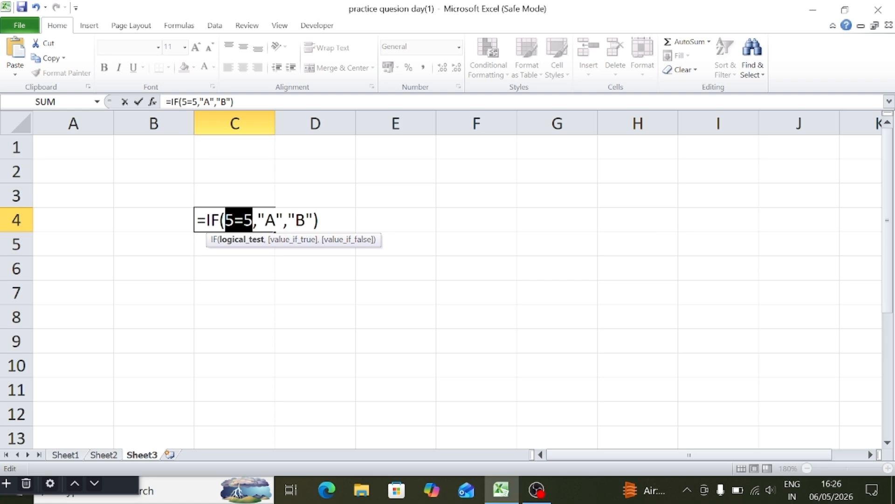
{"action": "left_click_drag", "start_coordinate": [257, 220], "coordinate": [283, 222]}
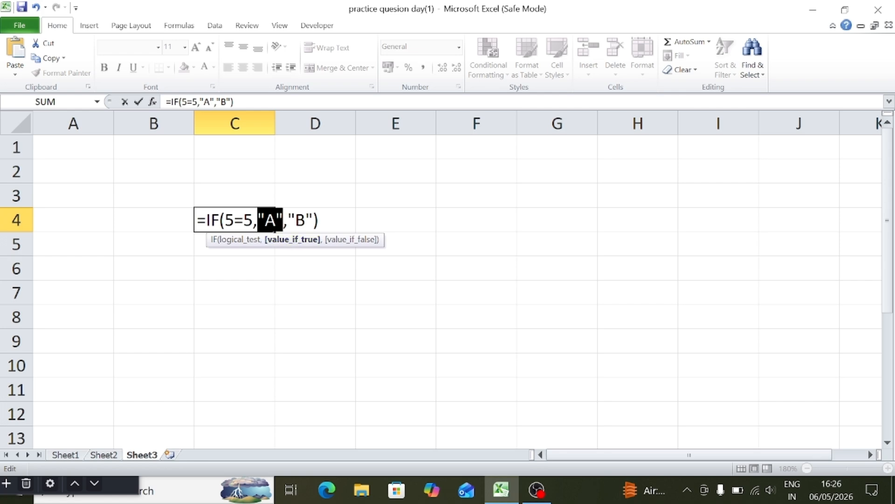
{"action": "left_click_drag", "start_coordinate": [288, 220], "coordinate": [313, 220]}
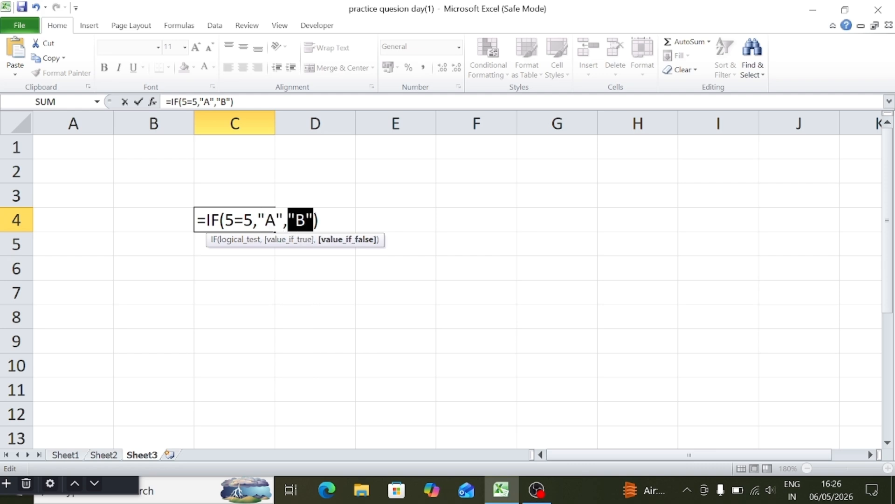
{"action": "left_click", "coordinate": [319, 220]}
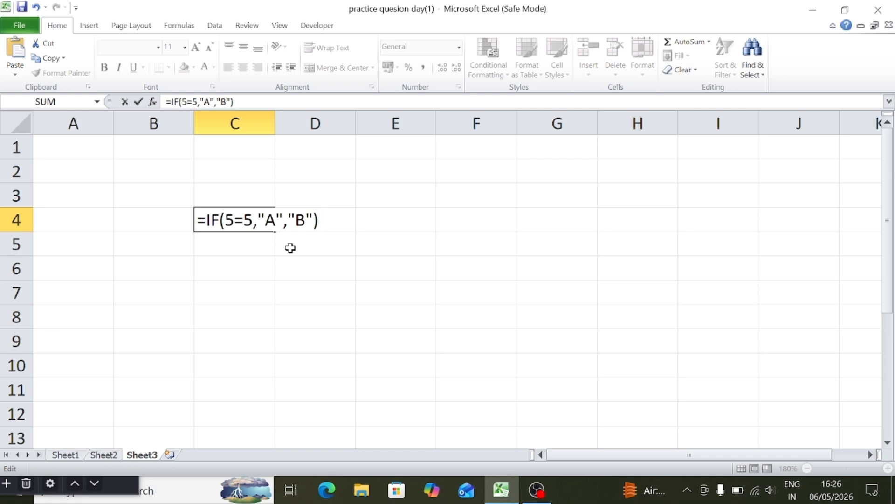
{"action": "key", "text": "Return"}
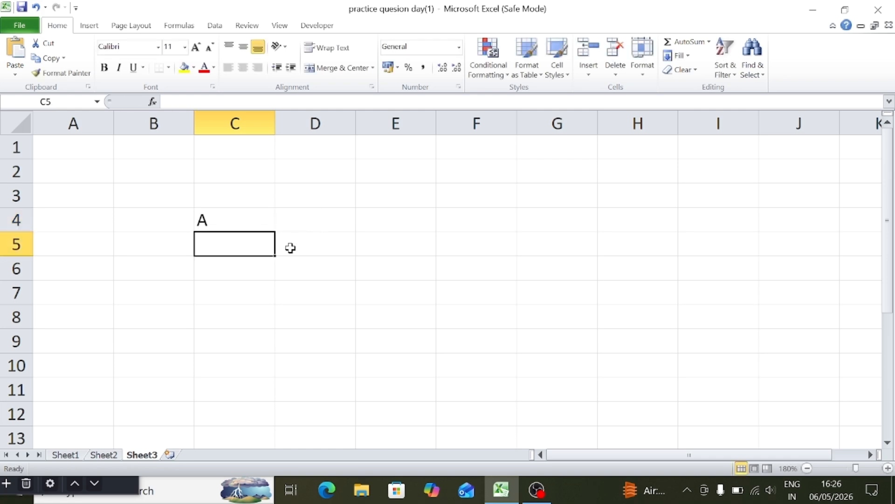
Change the logical test in C4's IF formula to 5>5, review the test and false result, and commit the formula.
{"action": "double_click", "coordinate": [236, 220]}
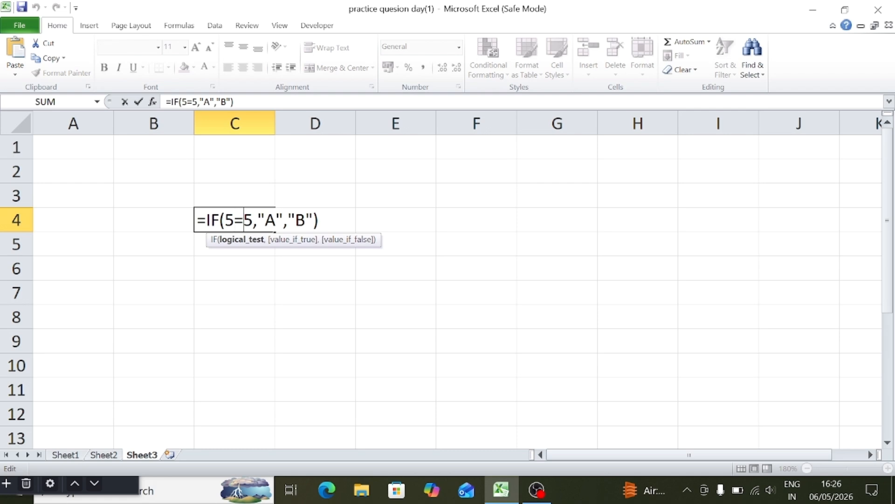
{"action": "key", "text": "Delete"}
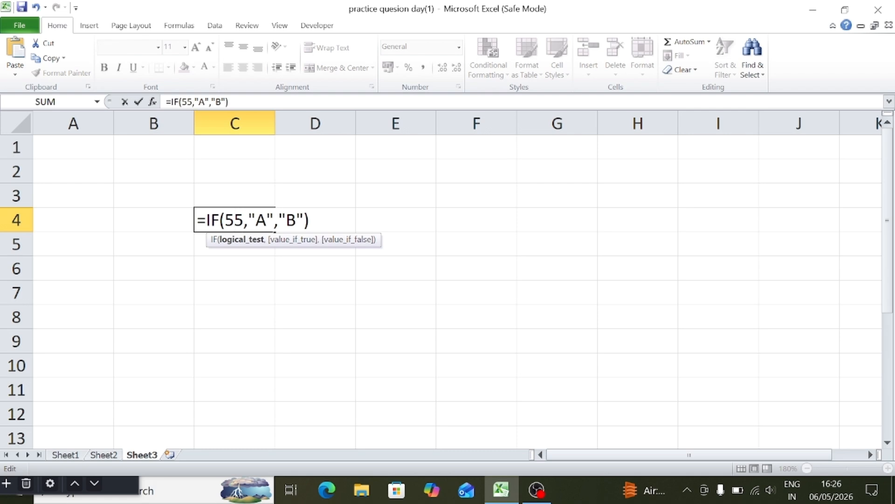
{"action": "type", "text": ">"}
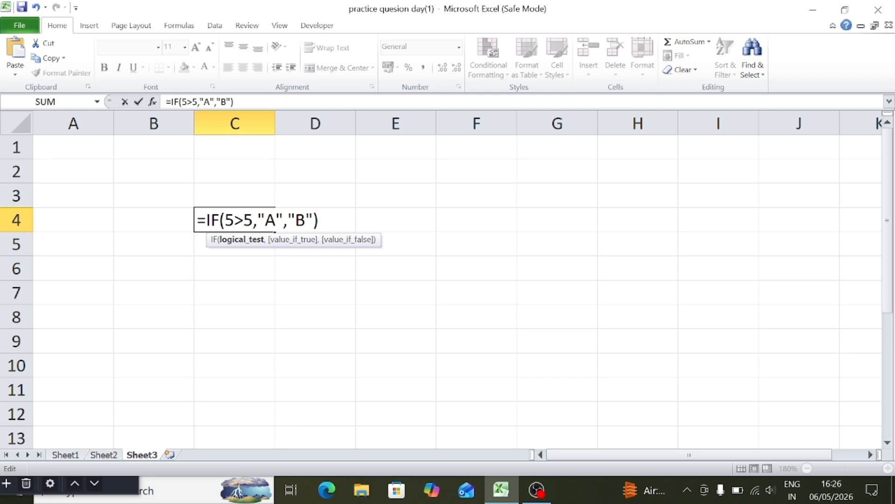
{"action": "left_click_drag", "start_coordinate": [225, 220], "coordinate": [253, 220]}
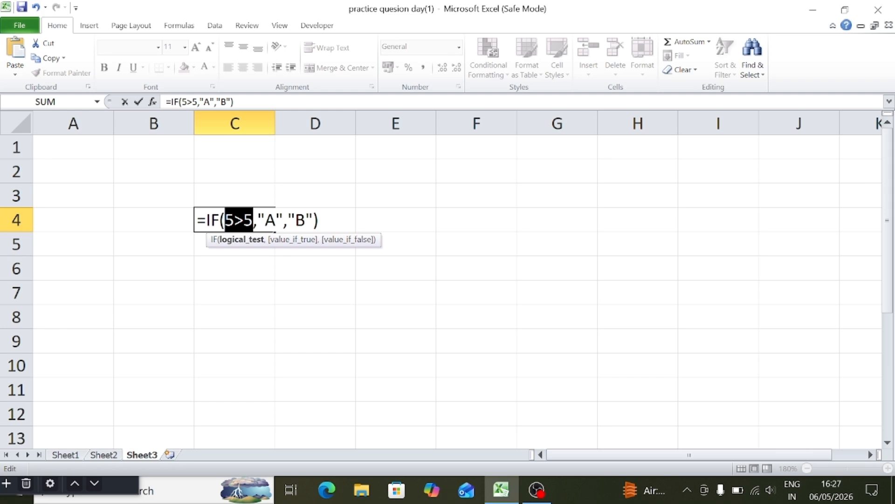
{"action": "left_click_drag", "start_coordinate": [313, 220], "coordinate": [295, 220]}
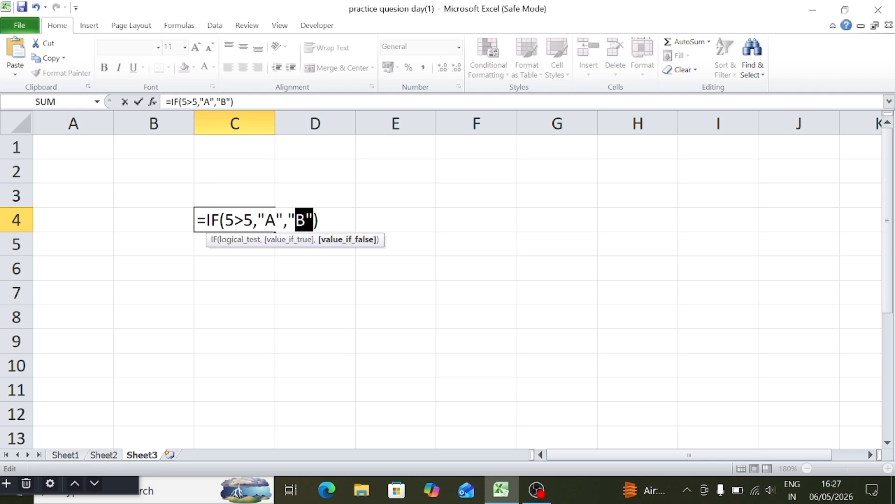
{"action": "left_click", "coordinate": [320, 220]}
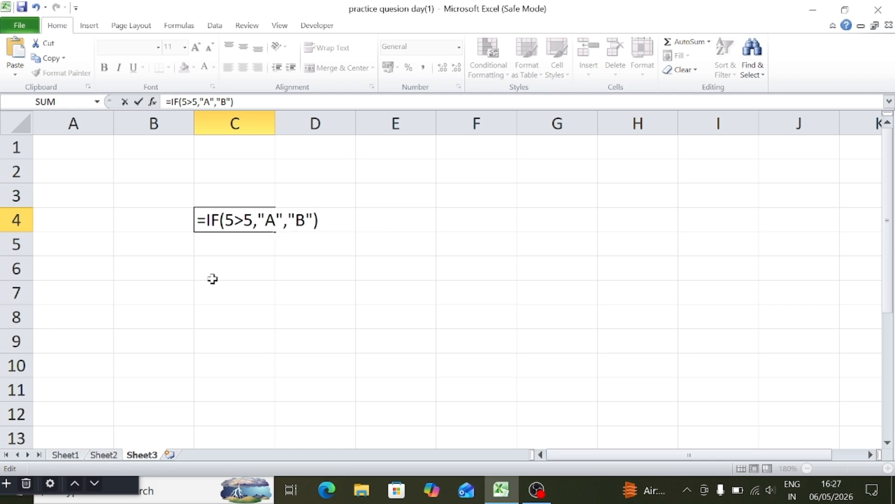
{"action": "key", "text": "Return"}
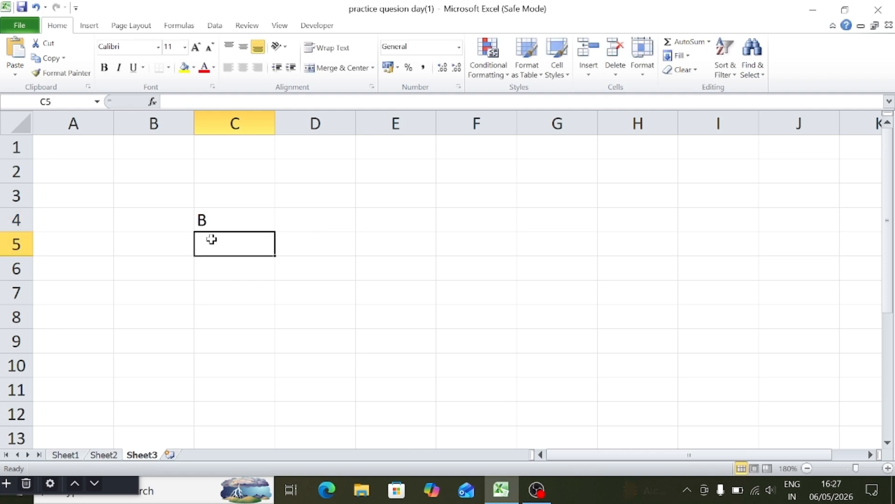
Switch to Sheet2 and examine the sales table's Sales Amount, Target and Incentive columns against the incentive rule below it.
{"action": "double_click", "coordinate": [228, 221]}
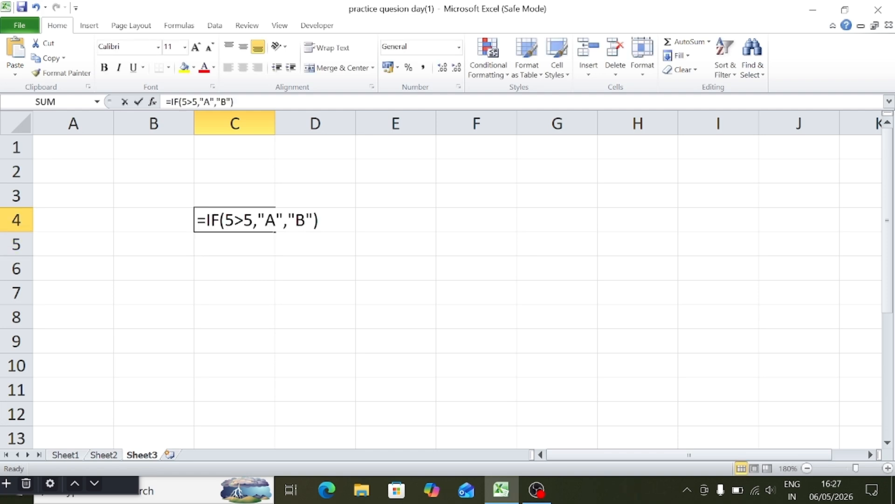
{"action": "left_click", "coordinate": [111, 456]}
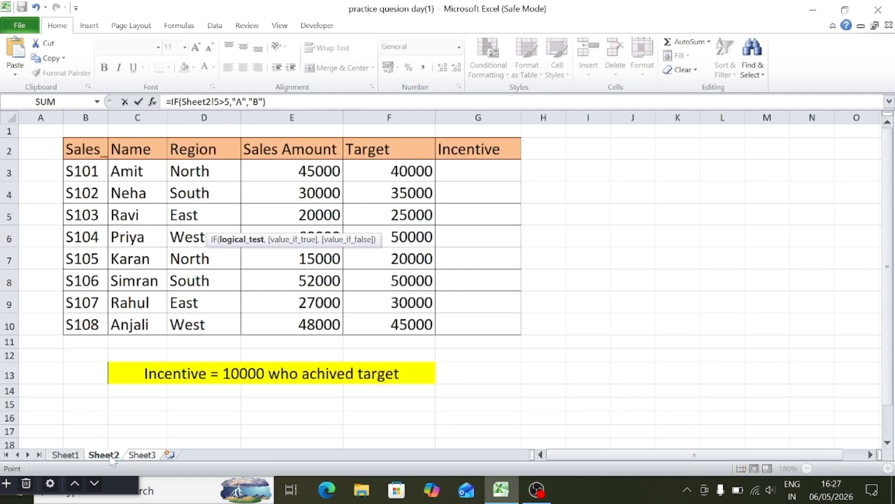
{"action": "left_click", "coordinate": [340, 351]}
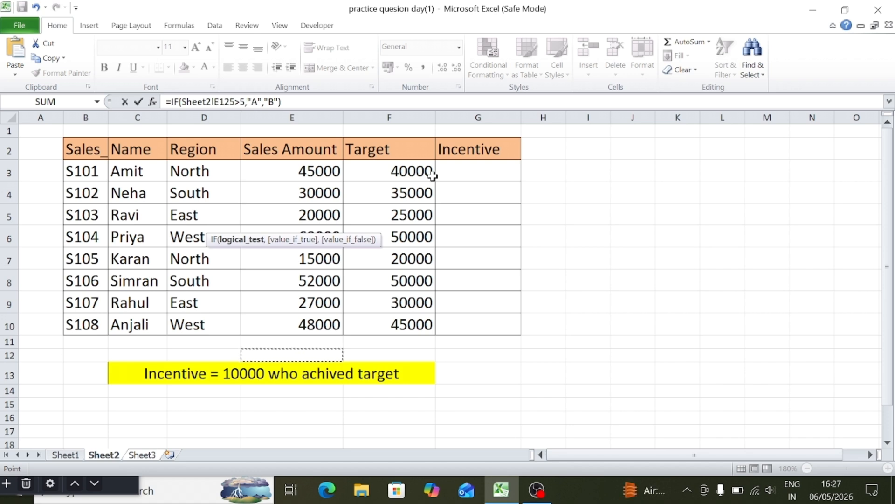
{"action": "left_click", "coordinate": [274, 224]}
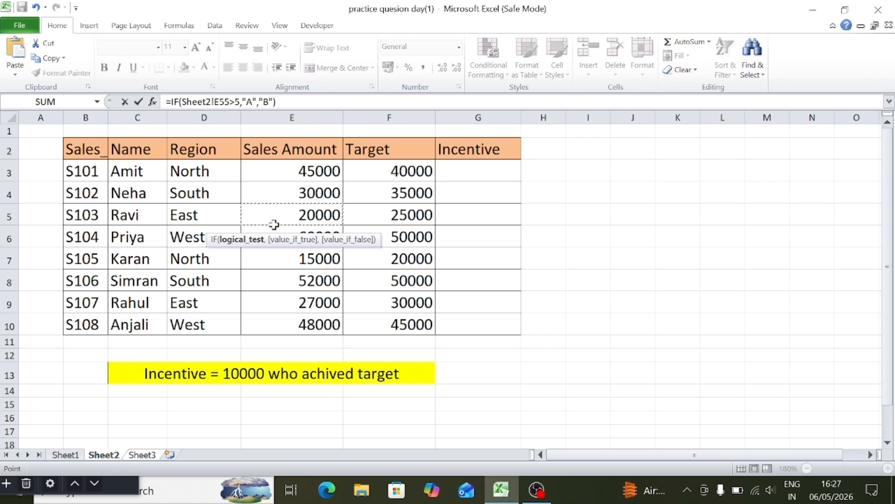
{"action": "left_click", "coordinate": [483, 221]}
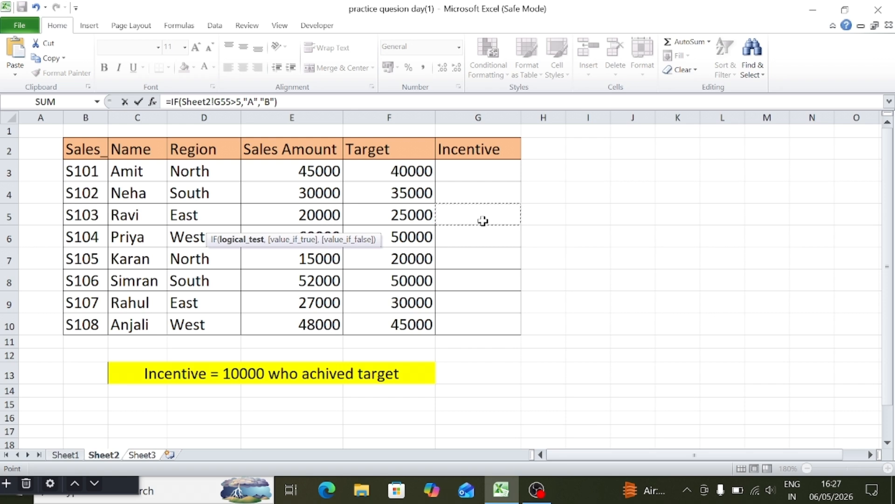
{"action": "left_click", "coordinate": [583, 235]}
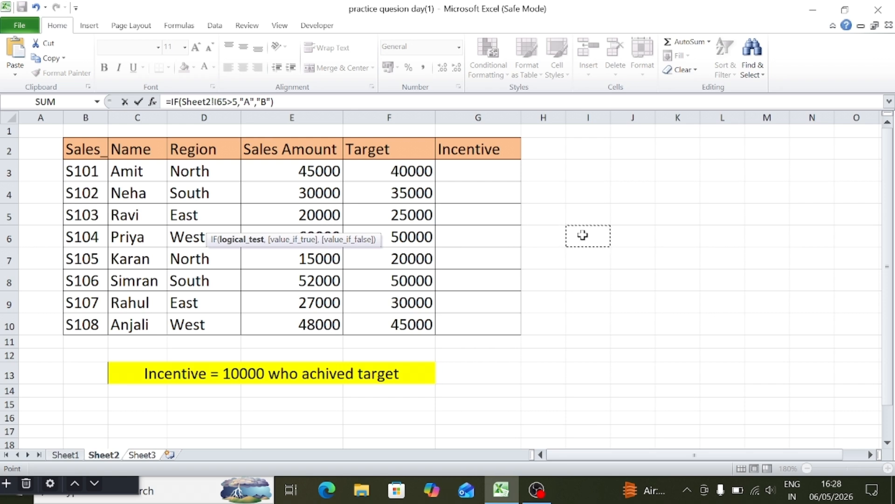
{"action": "left_click", "coordinate": [494, 295]}
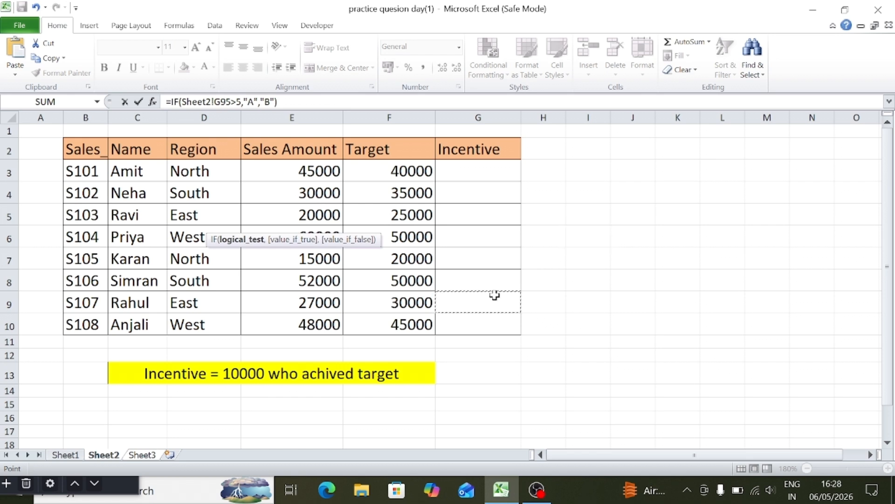